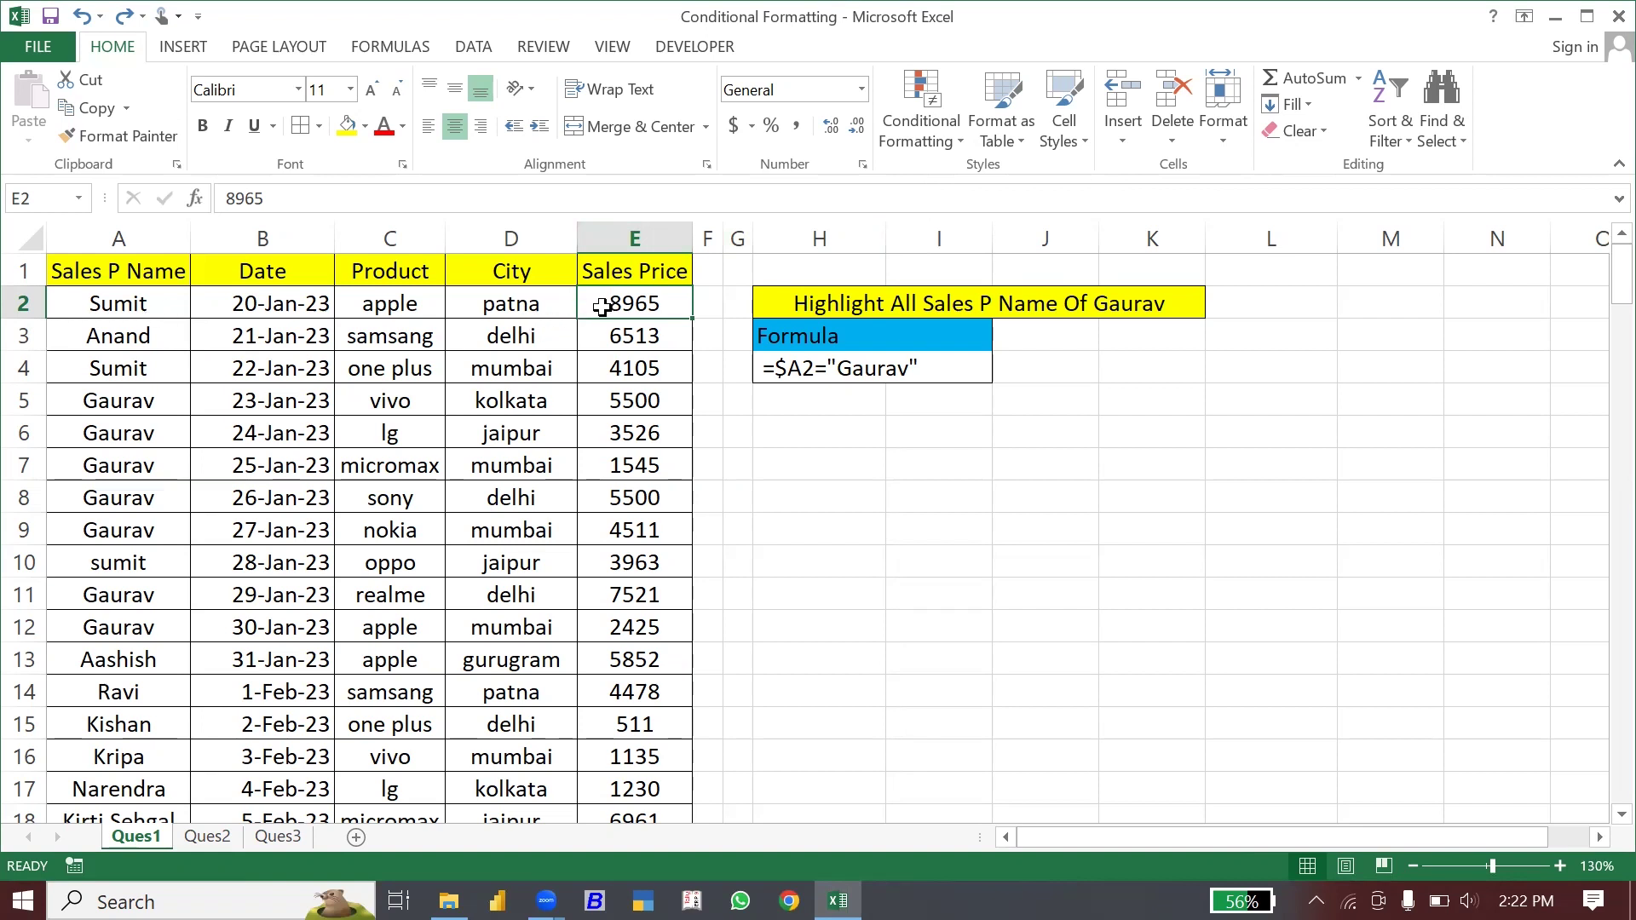
Select the Sales Price values from E2 down to E20.
key("ctrl+shift+Down")
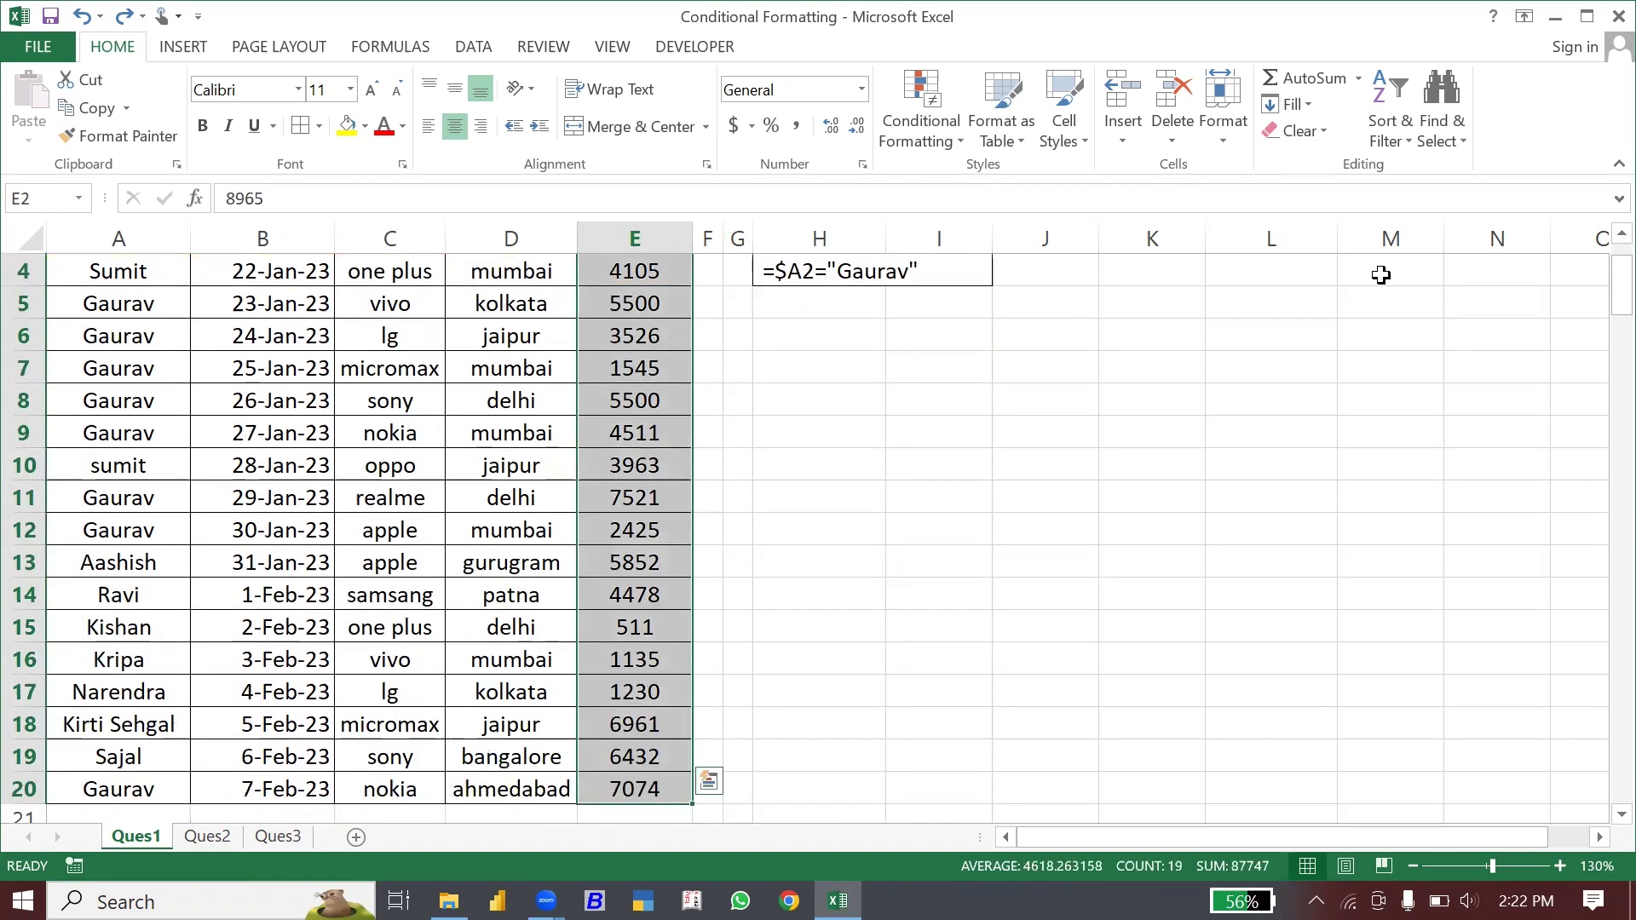
left_click(949, 126)
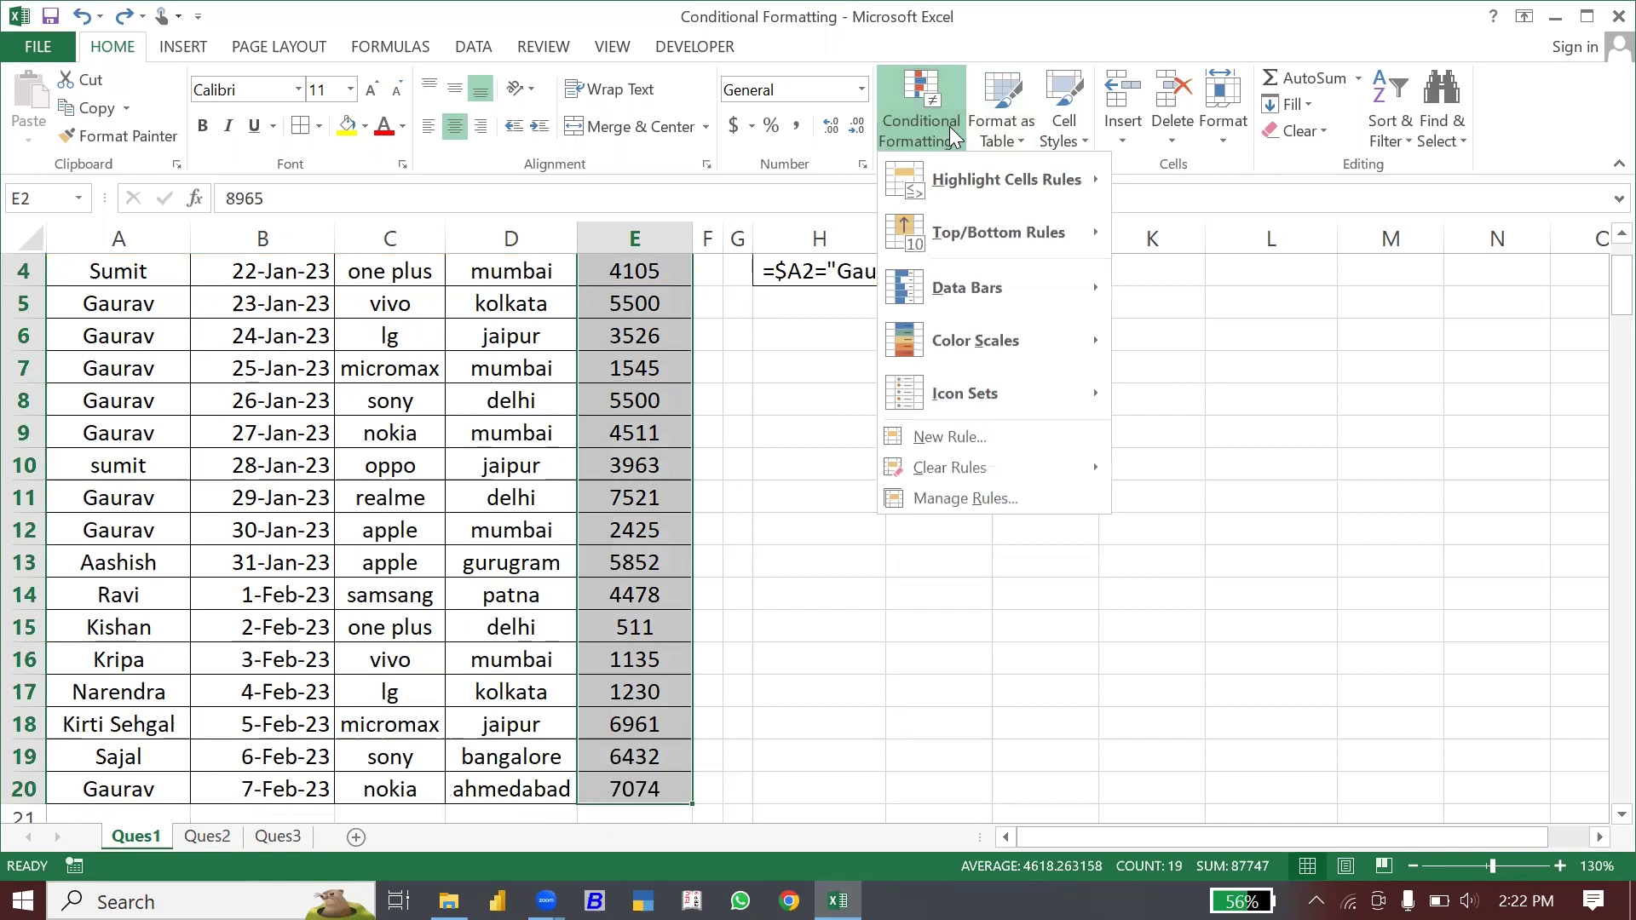
mouse_move(1005, 180)
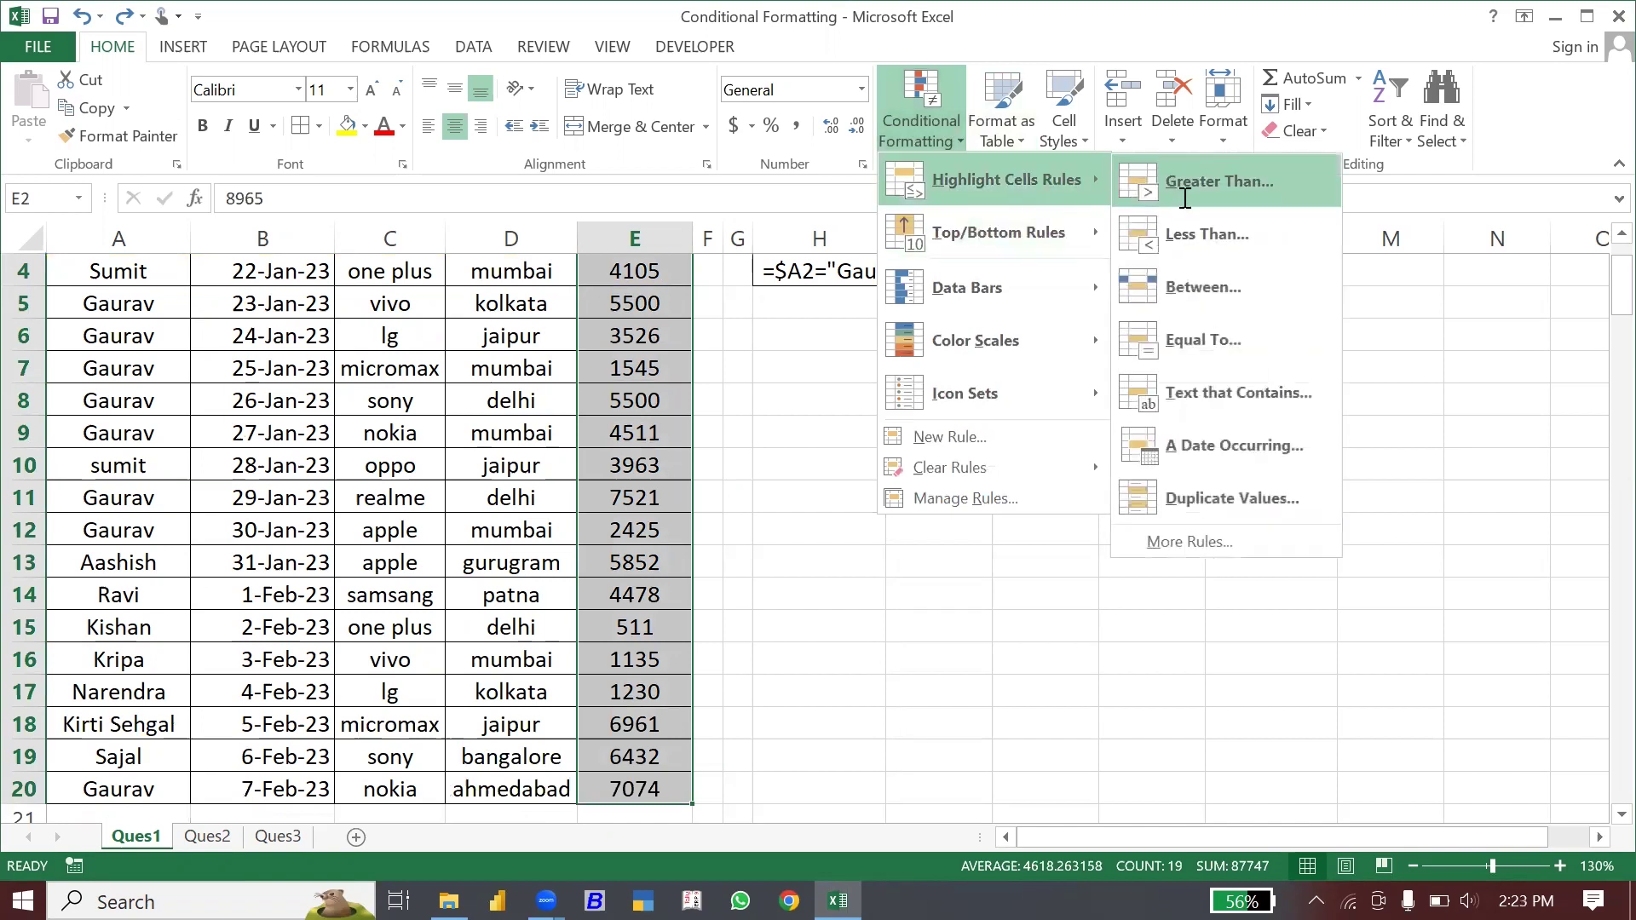
left_click(1183, 197)
type("4")
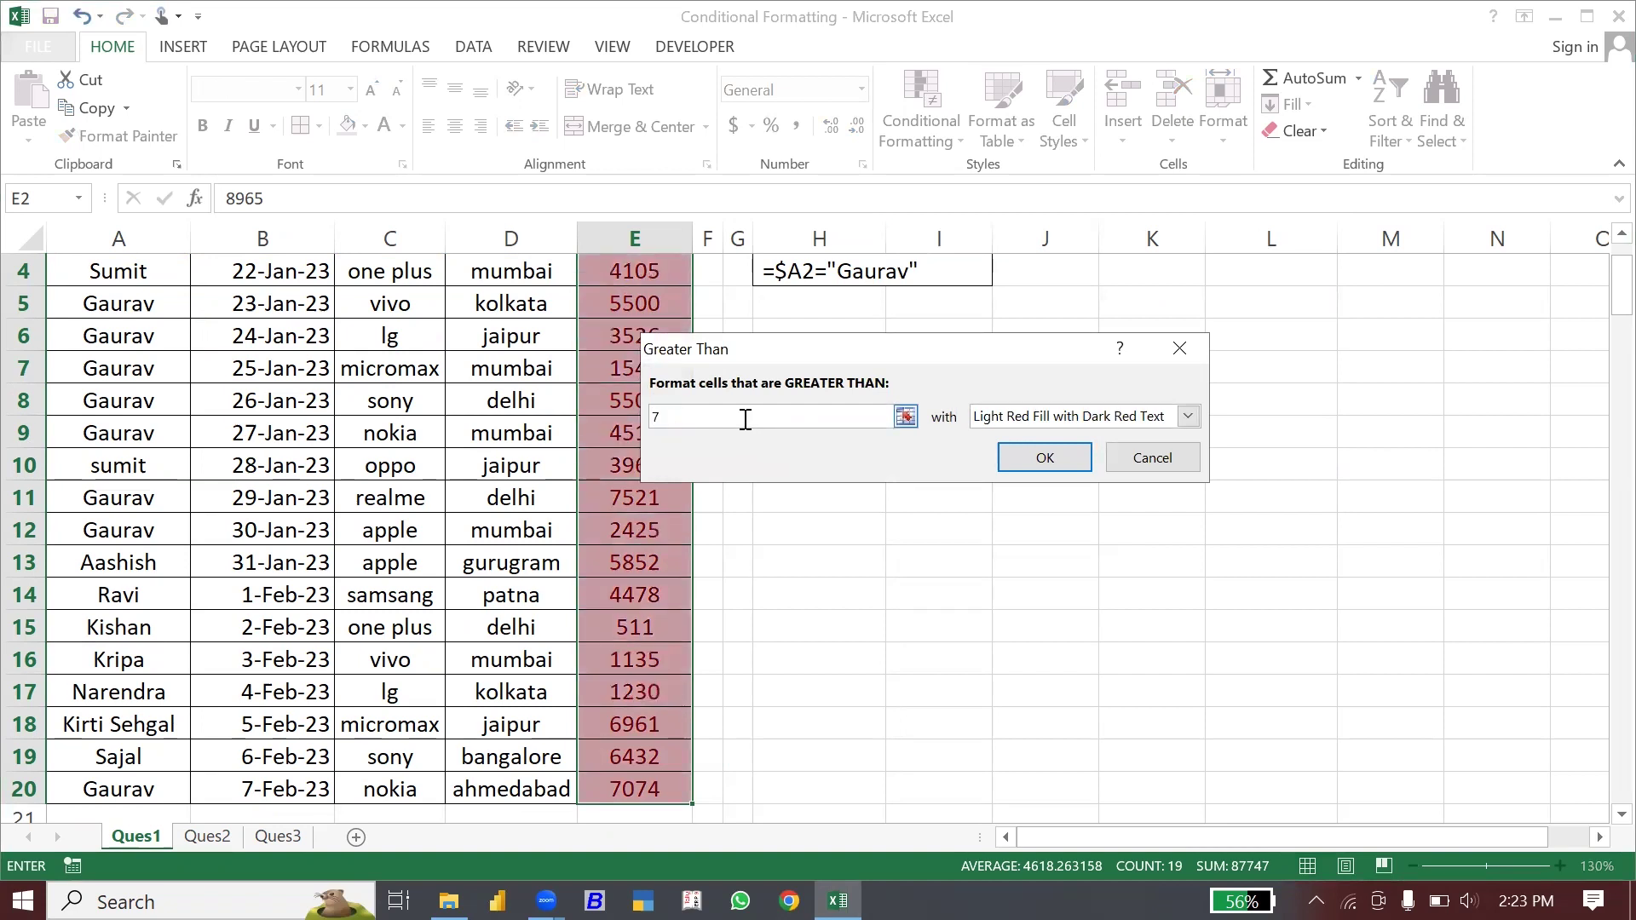
type("000")
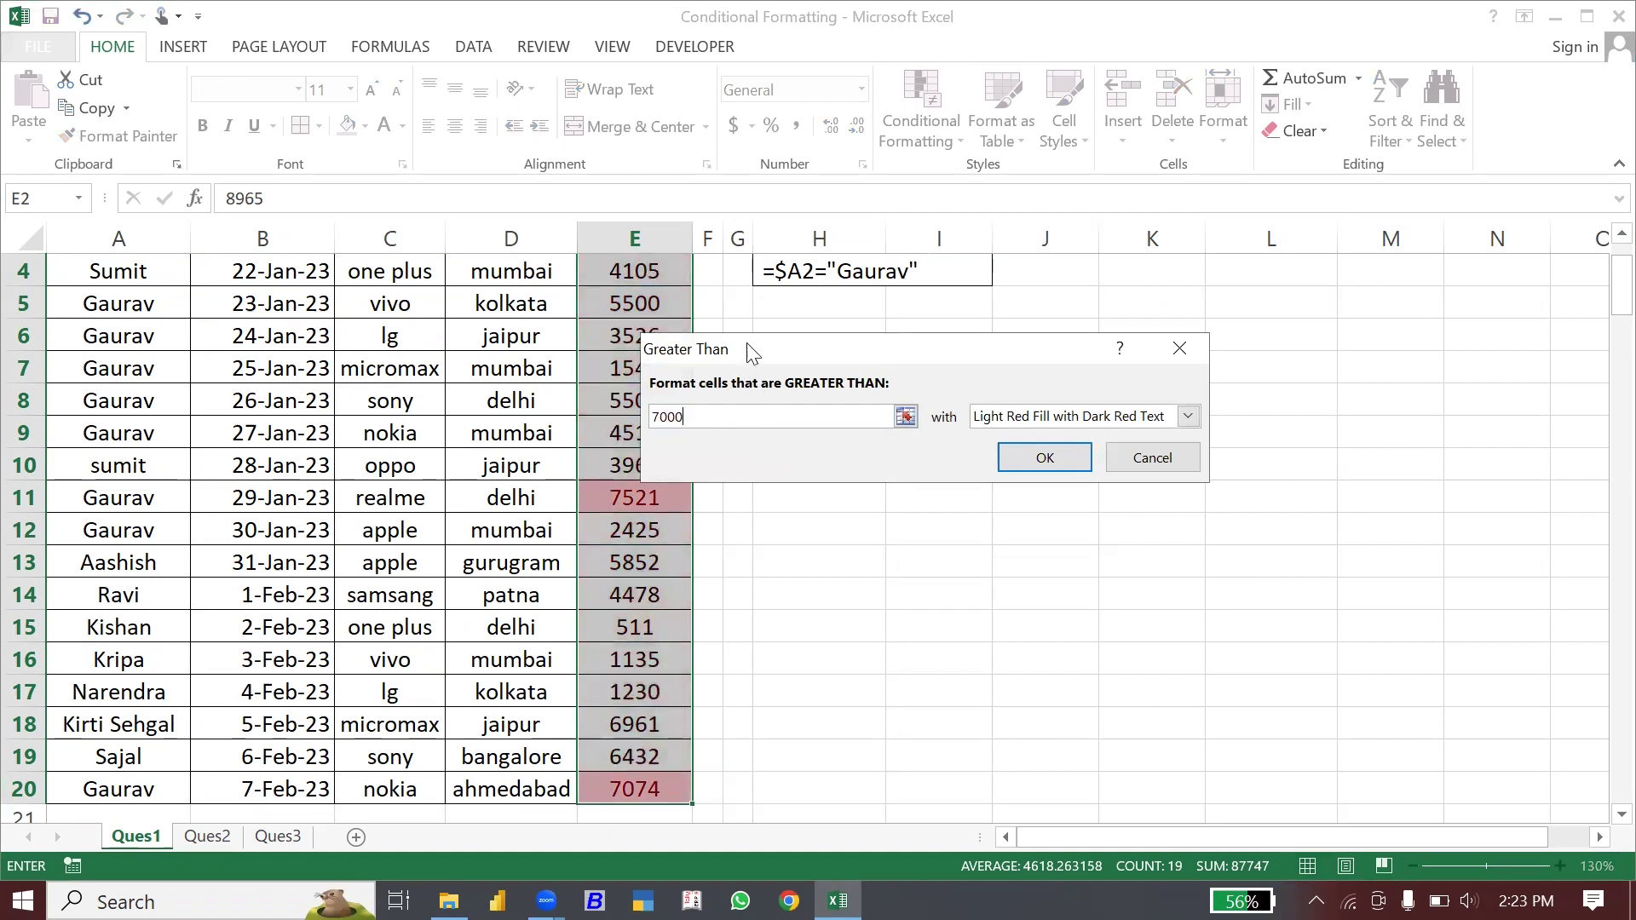
left_click_drag(754, 349, 1072, 343)
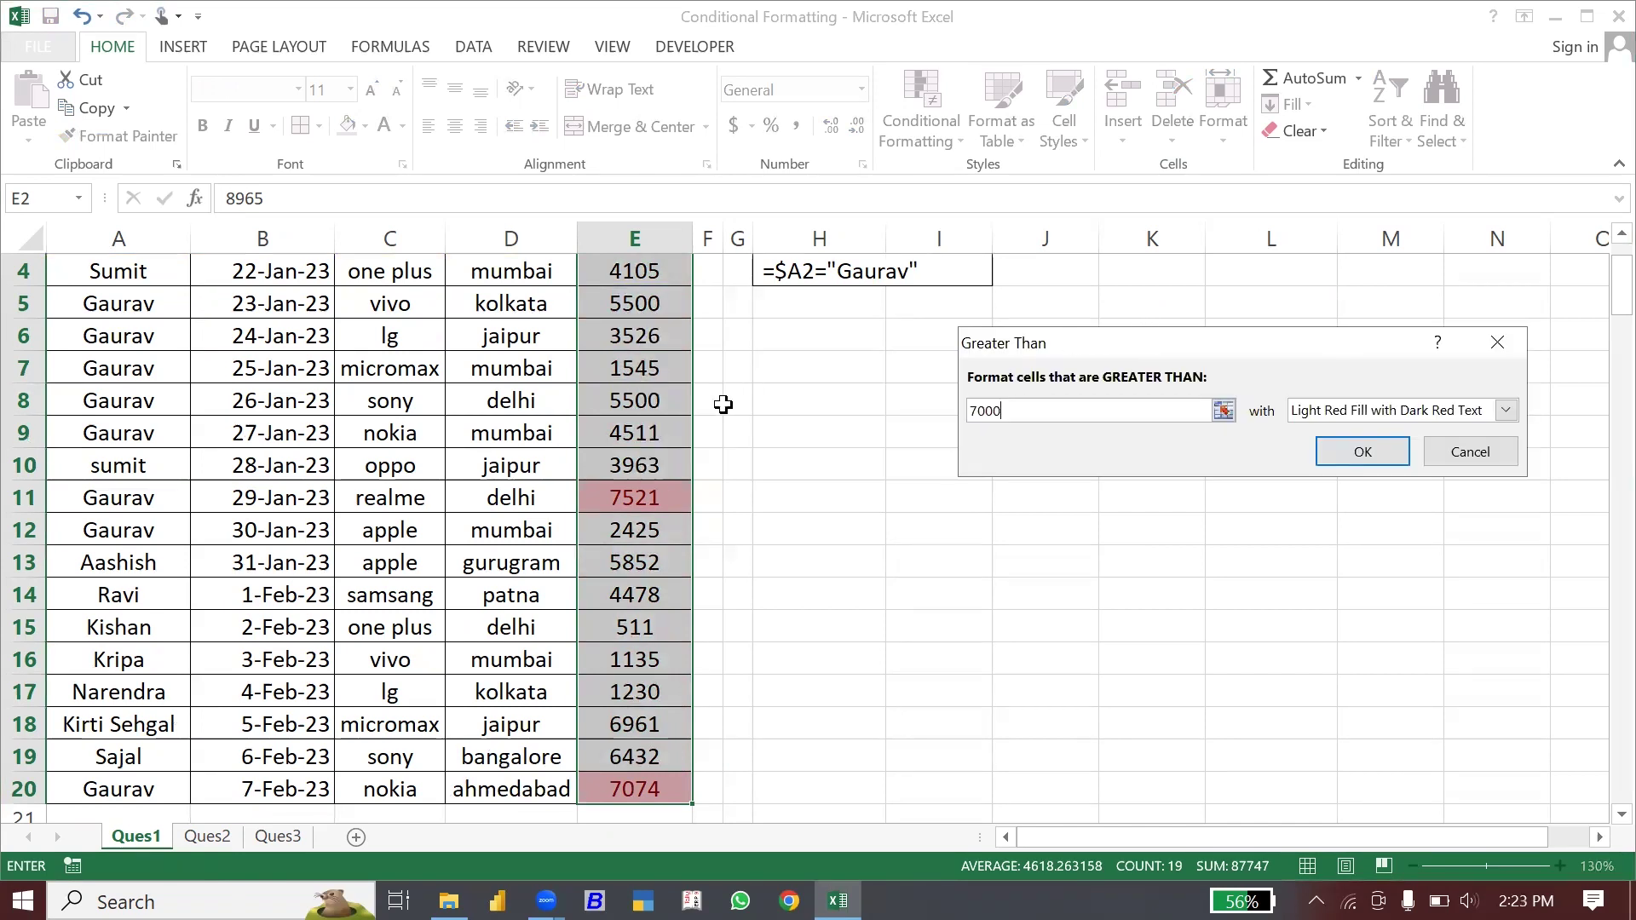
mouse_move(1620, 277)
left_mouse_down()
mouse_move(1601, 328)
mouse_move(1602, 268)
left_mouse_up()
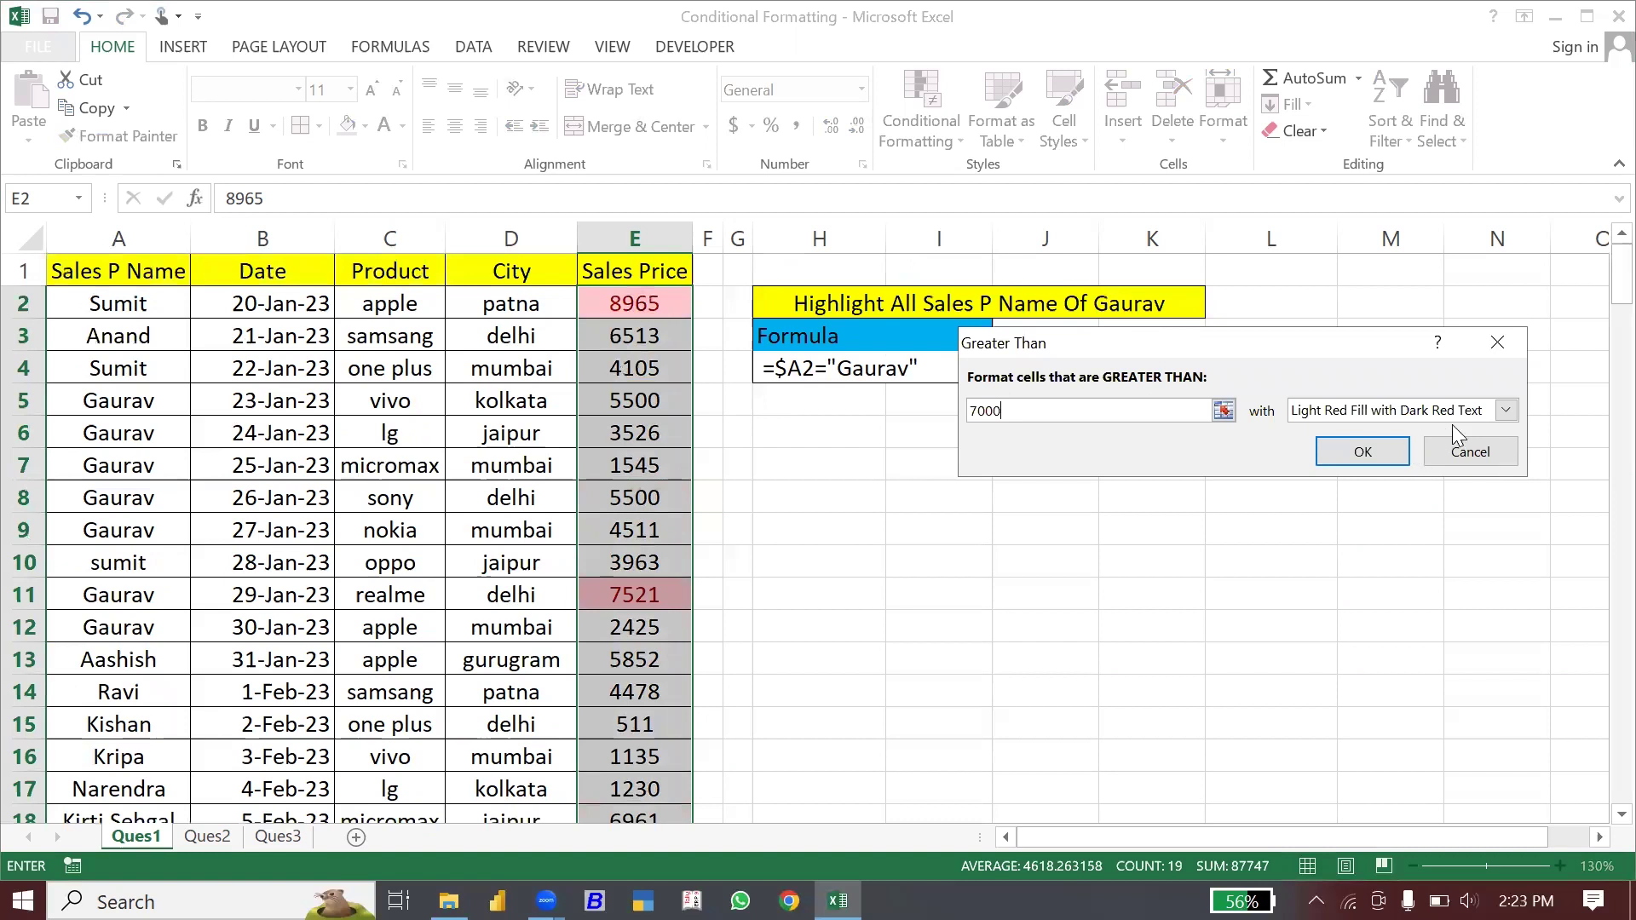
left_click(1505, 410)
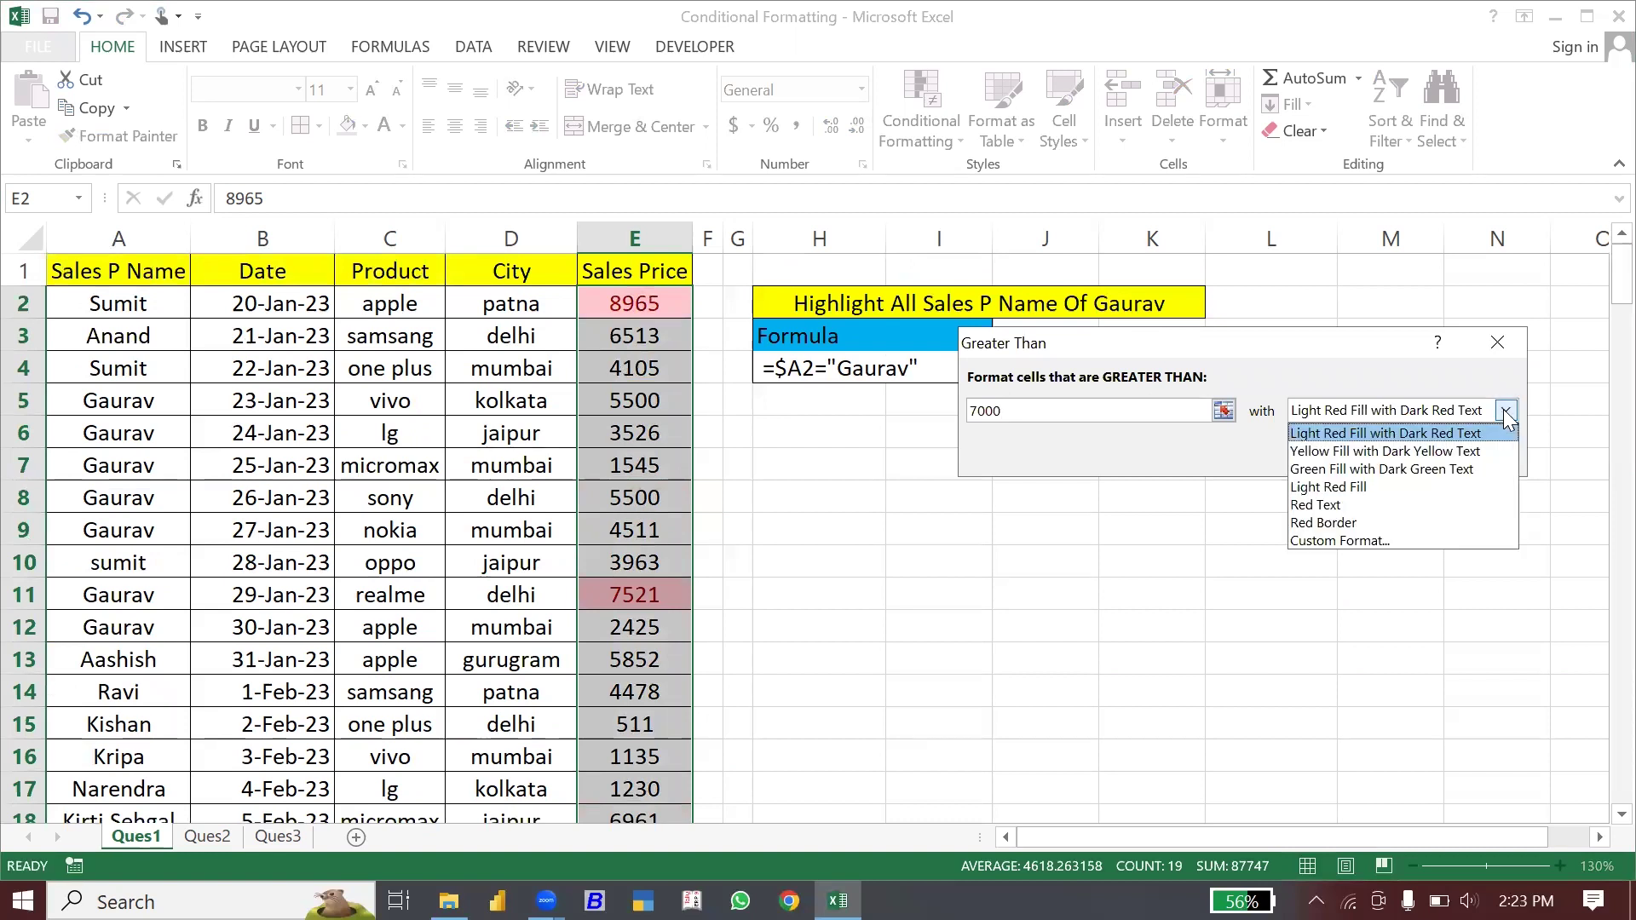
left_click(1381, 450)
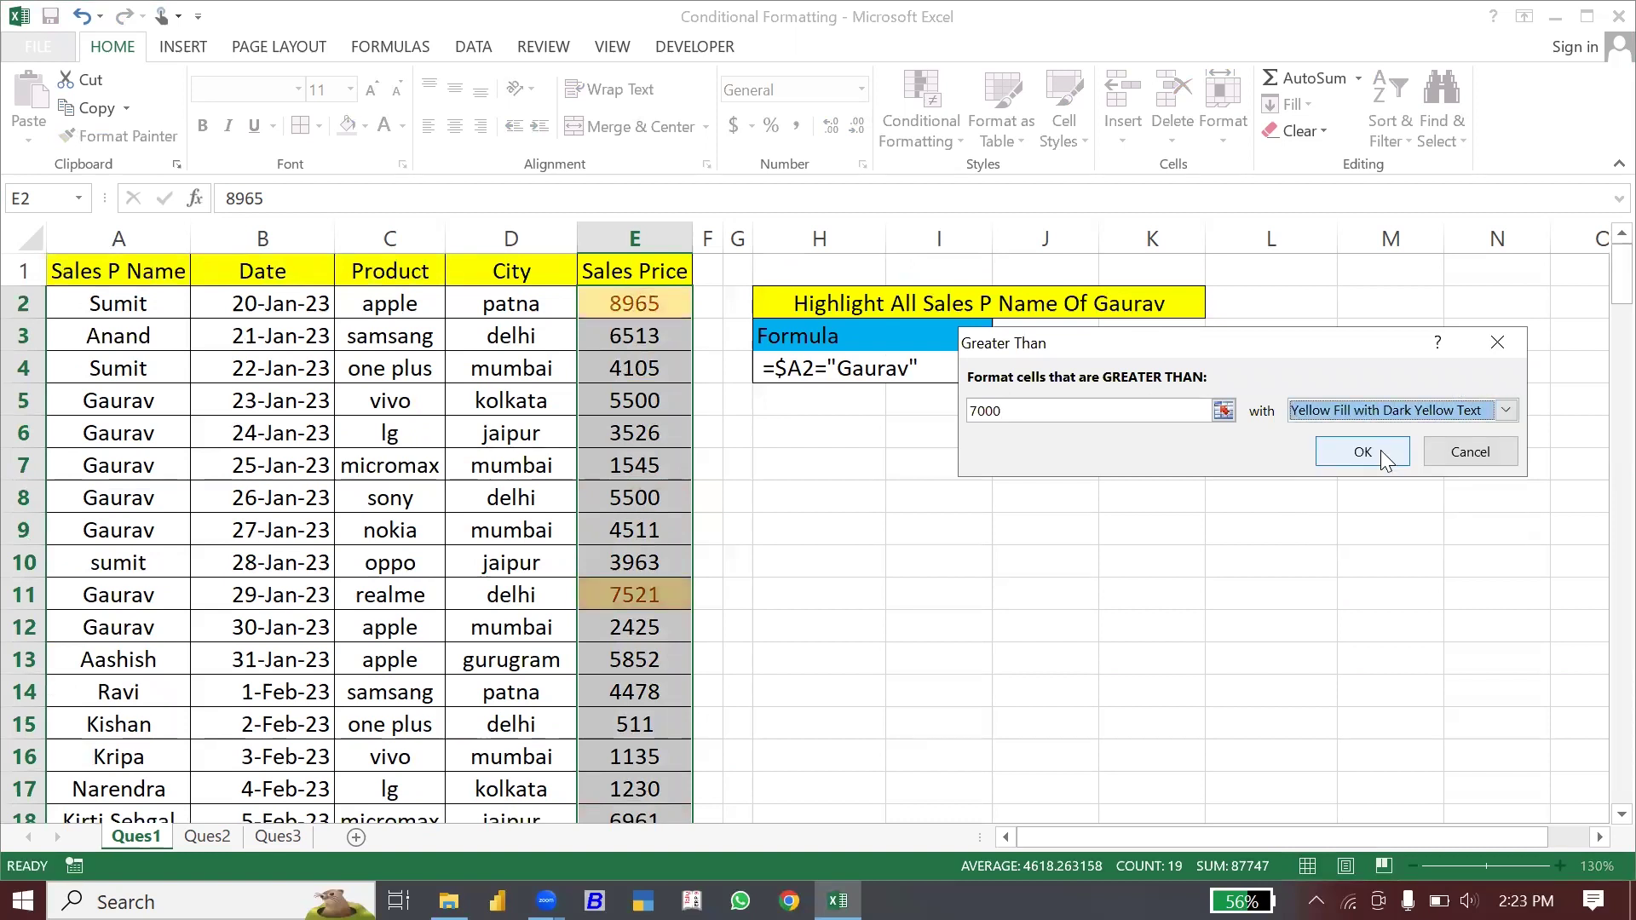
left_click(1508, 410)
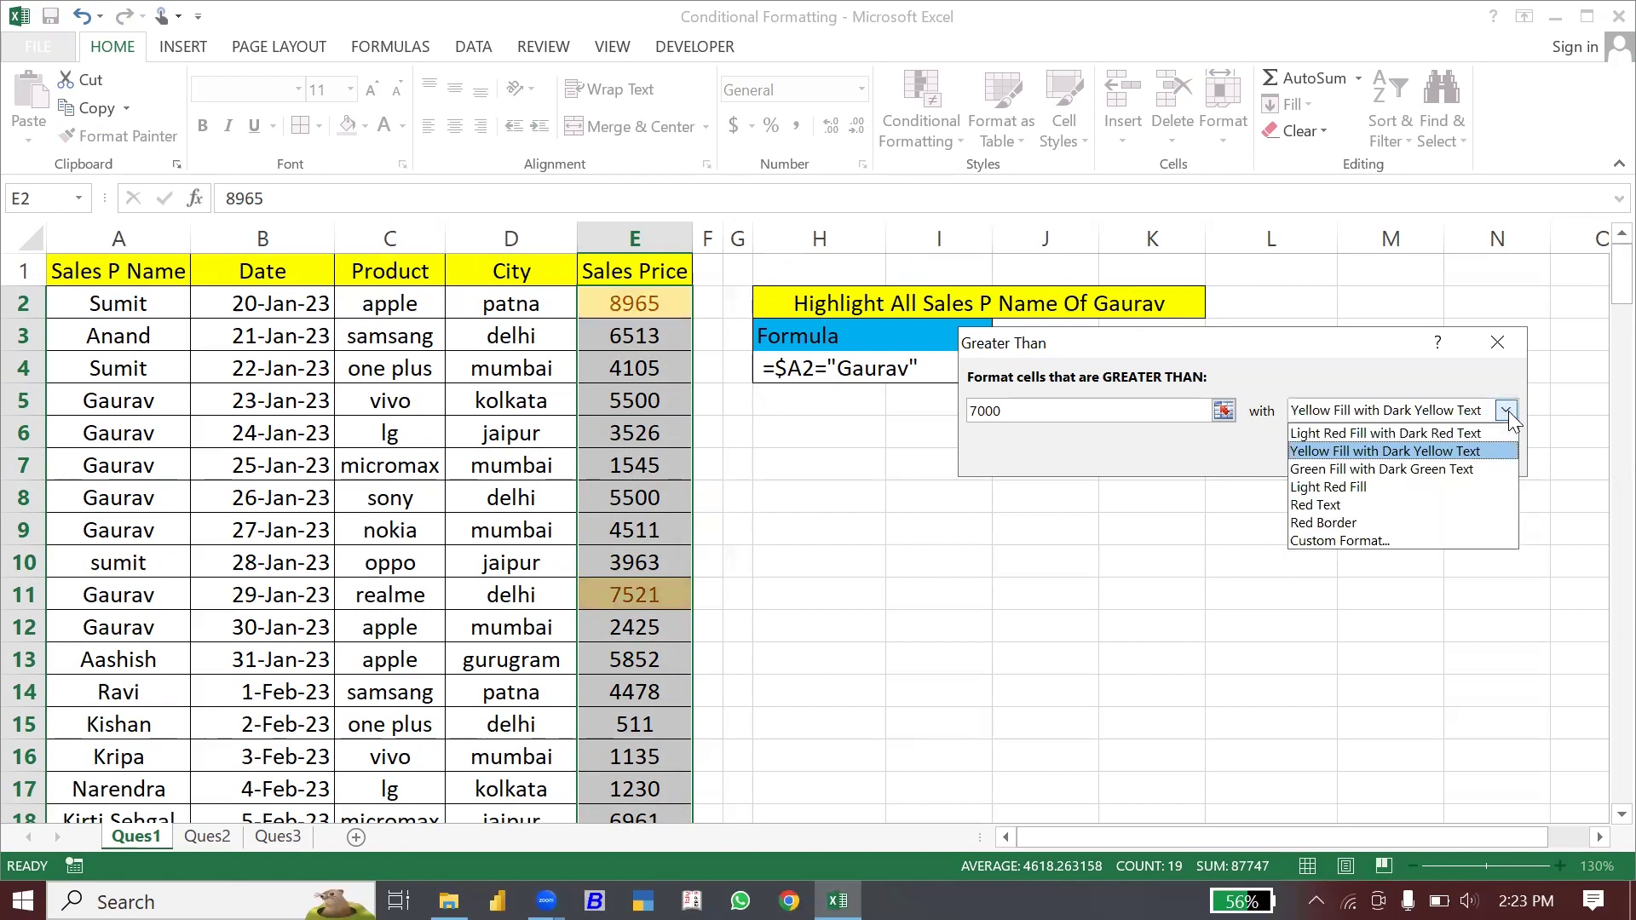
left_click(1369, 484)
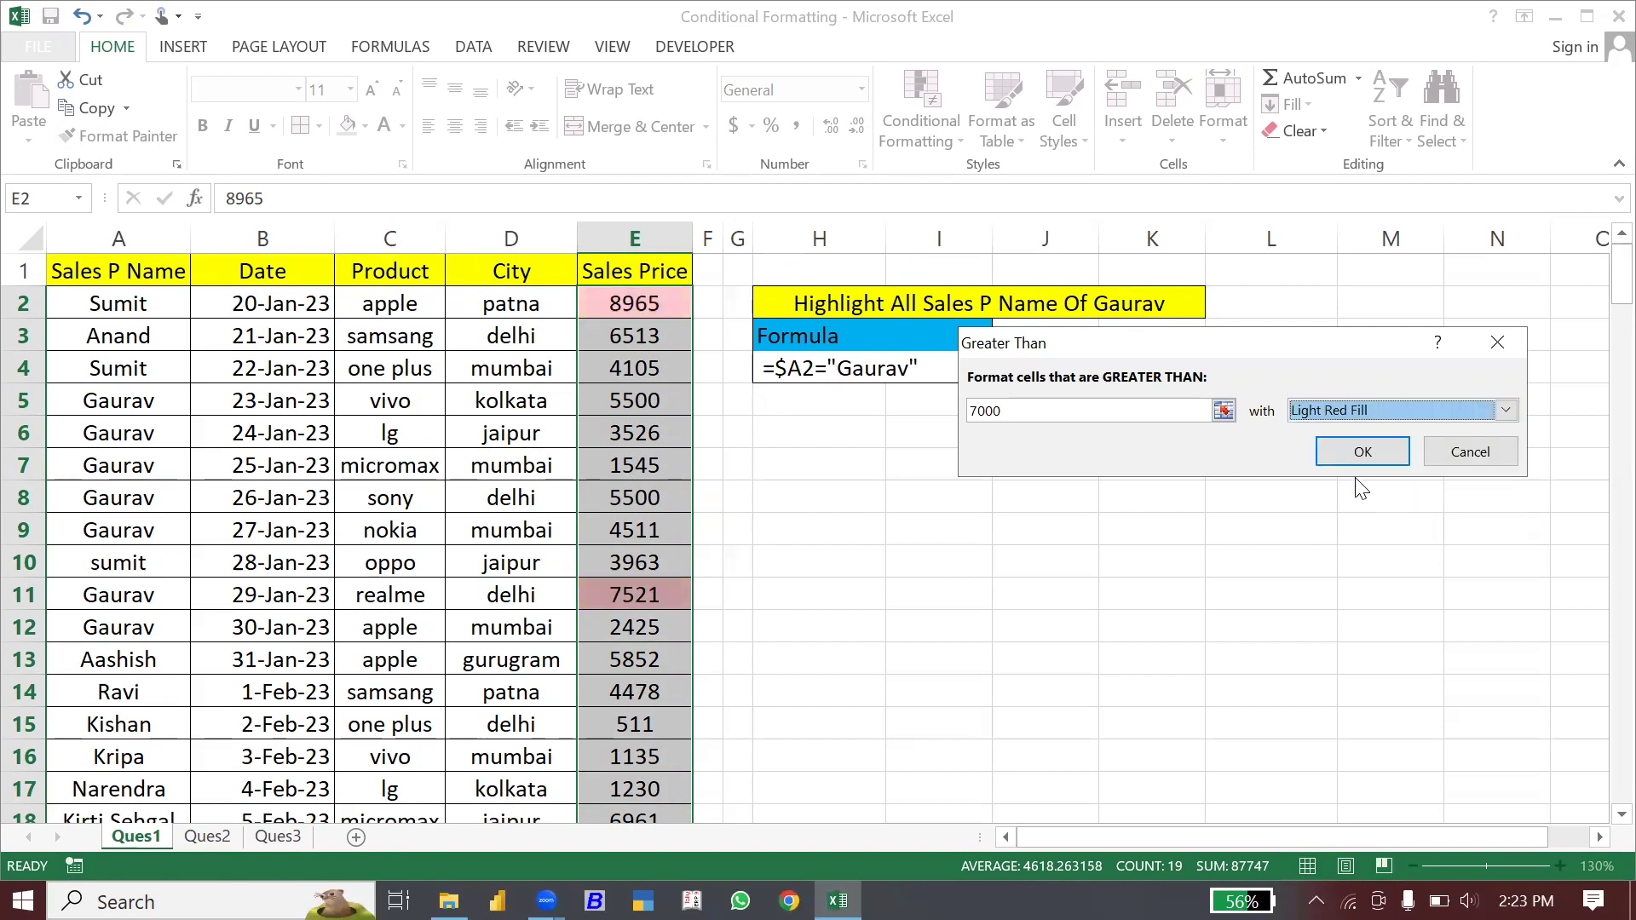
left_click(1355, 456)
left_click(878, 515)
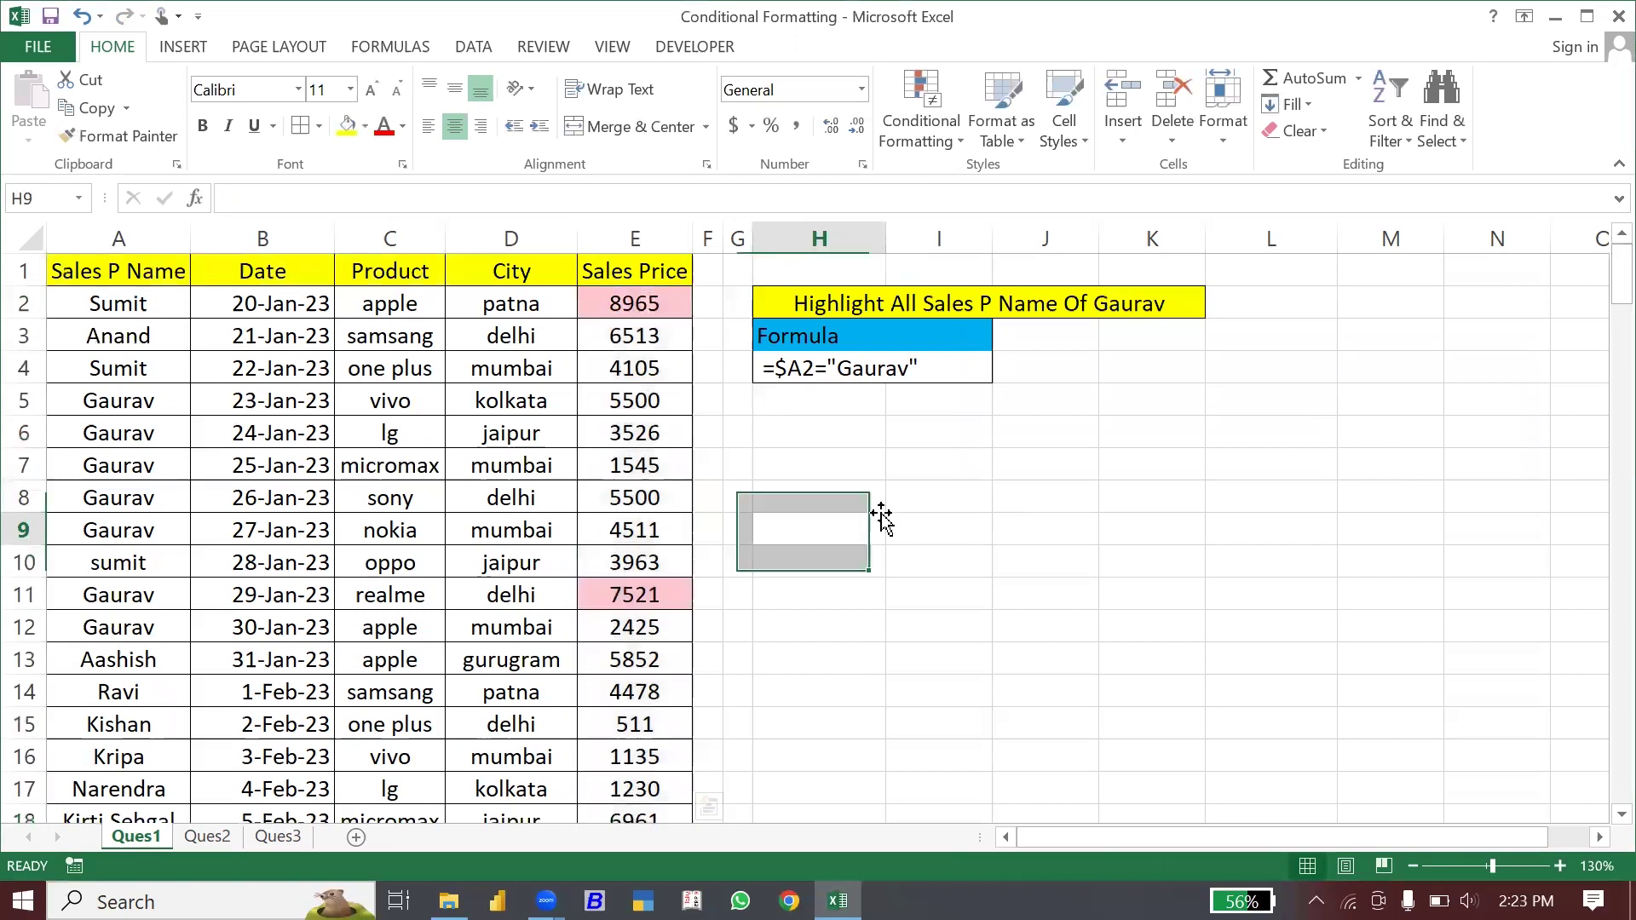
left_click(929, 141)
mouse_move(950, 468)
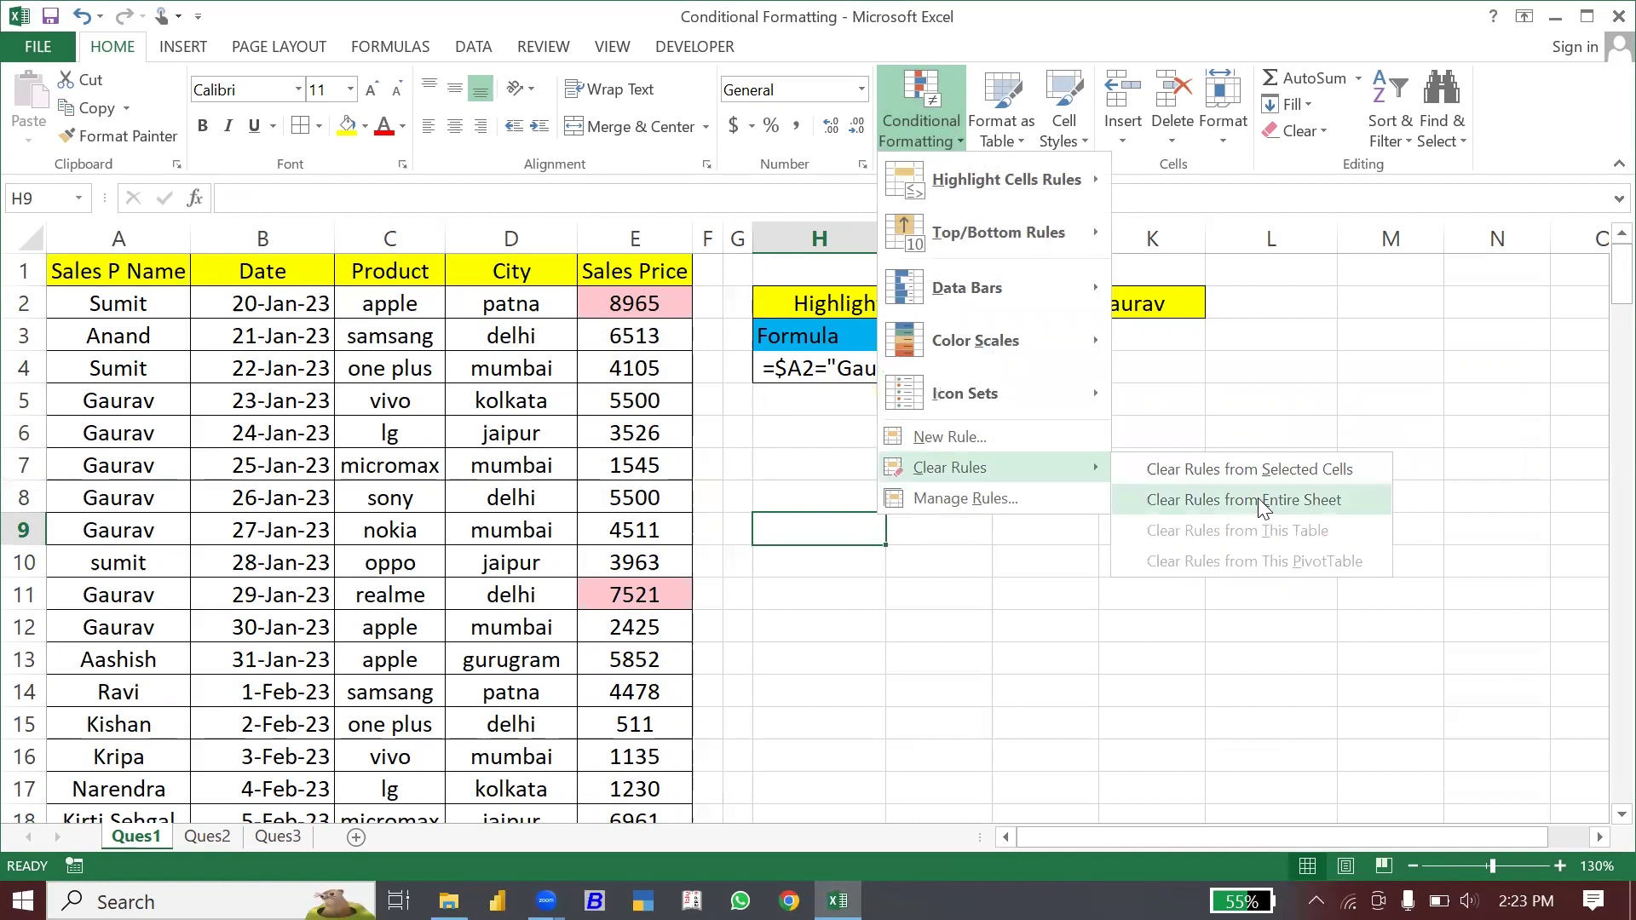
left_click(1262, 509)
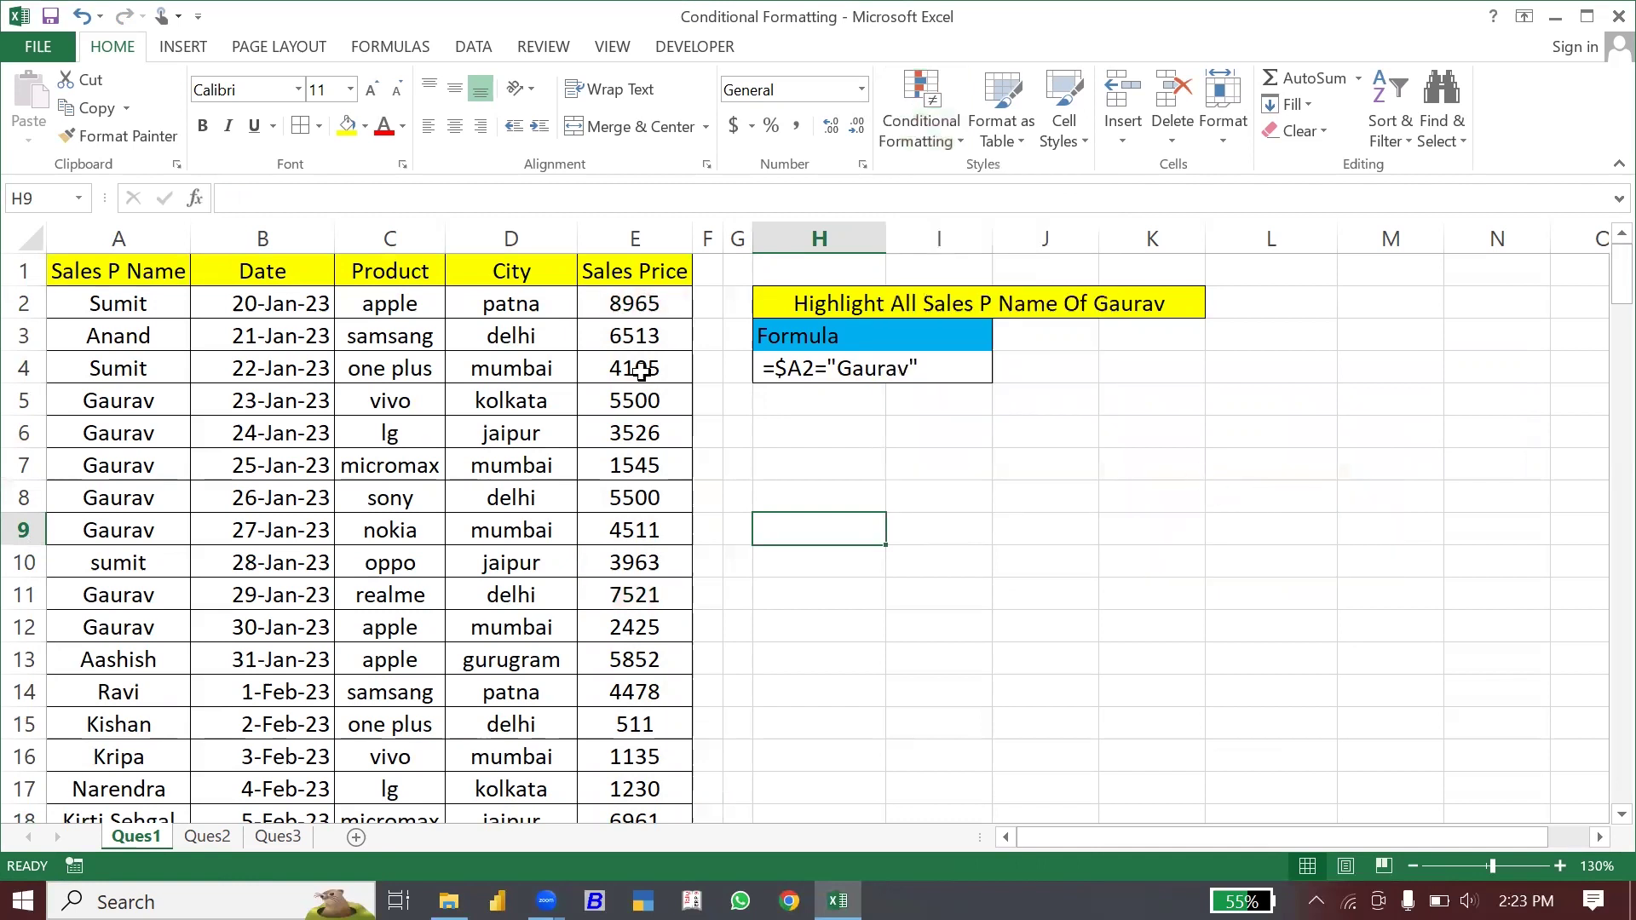
left_click(658, 312)
key("ctrl+shift+Down")
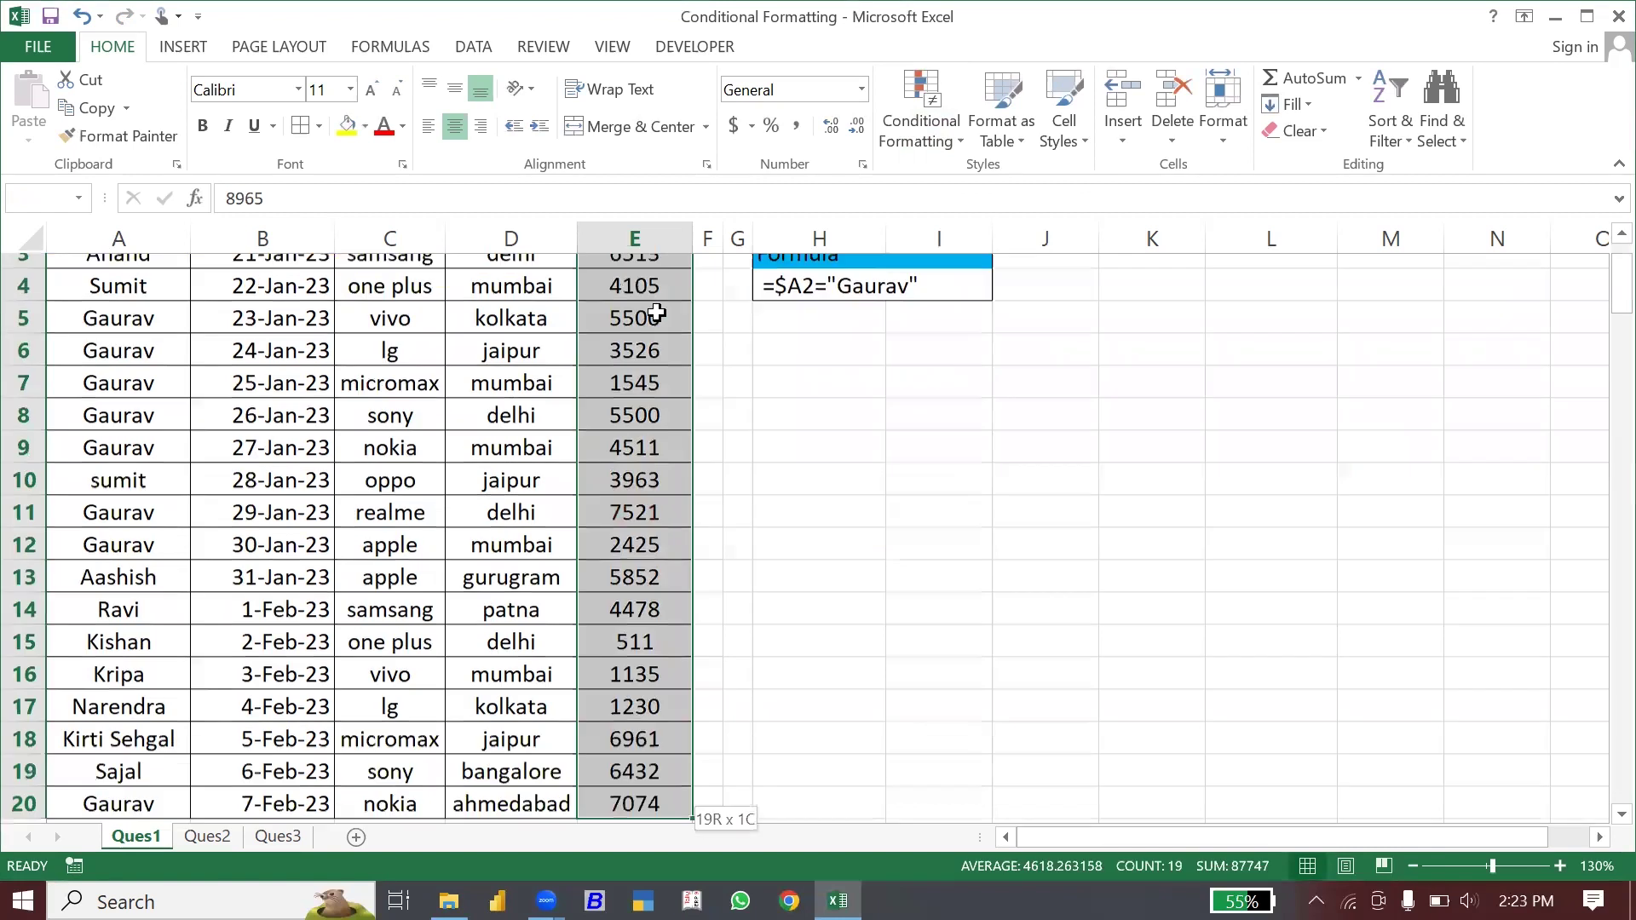
left_click(915, 136)
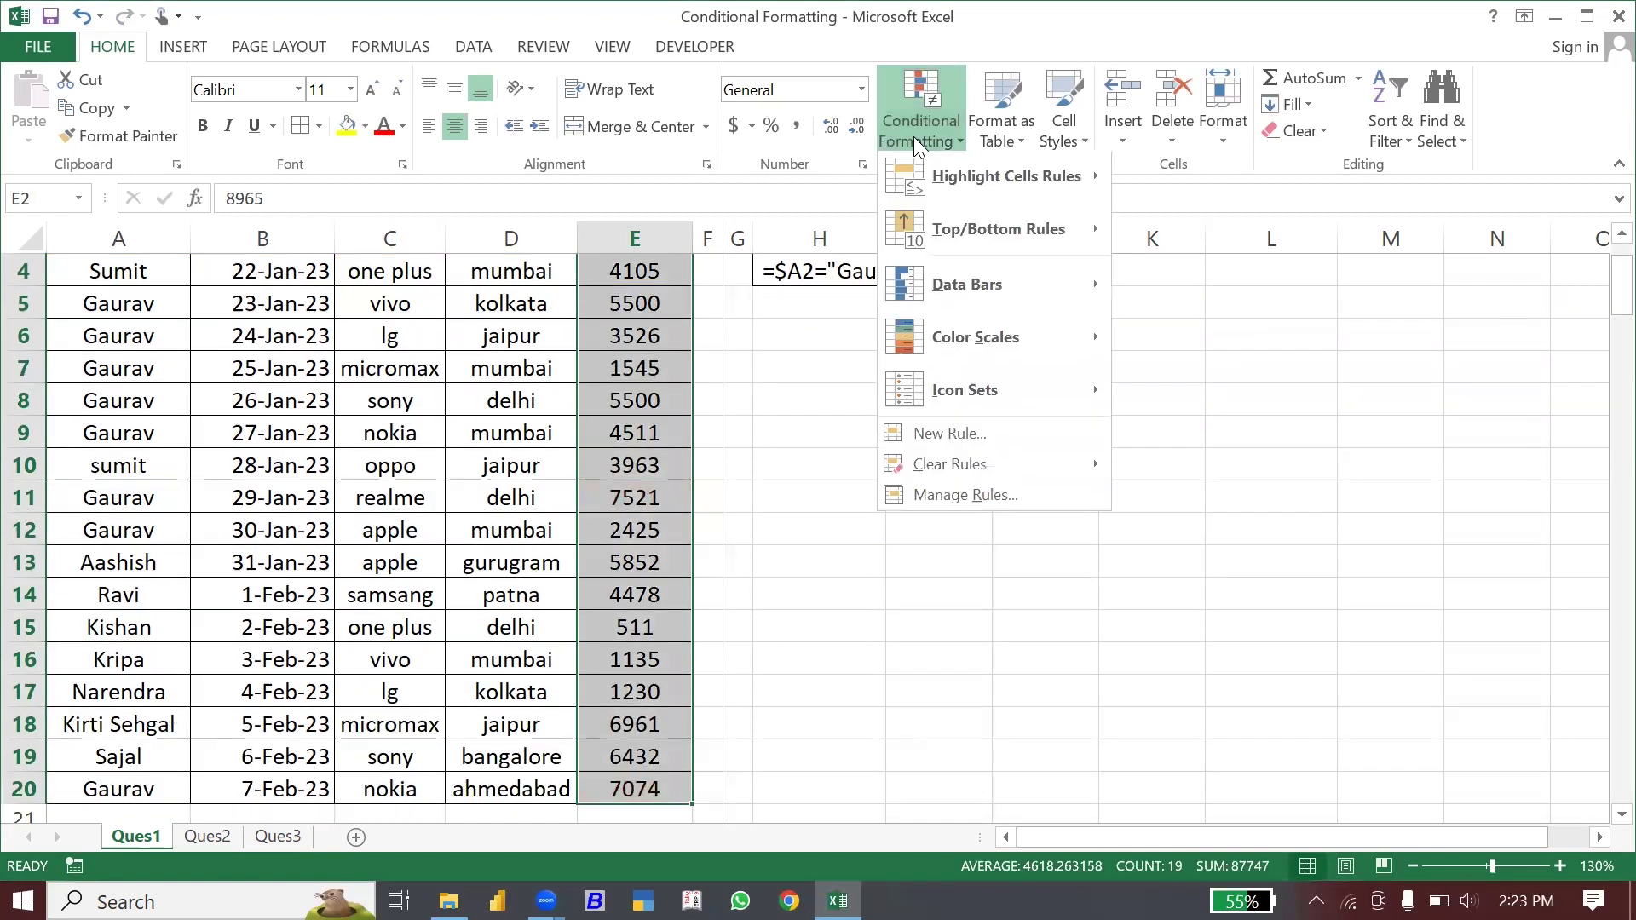
mouse_move(1006, 180)
left_click(1176, 228)
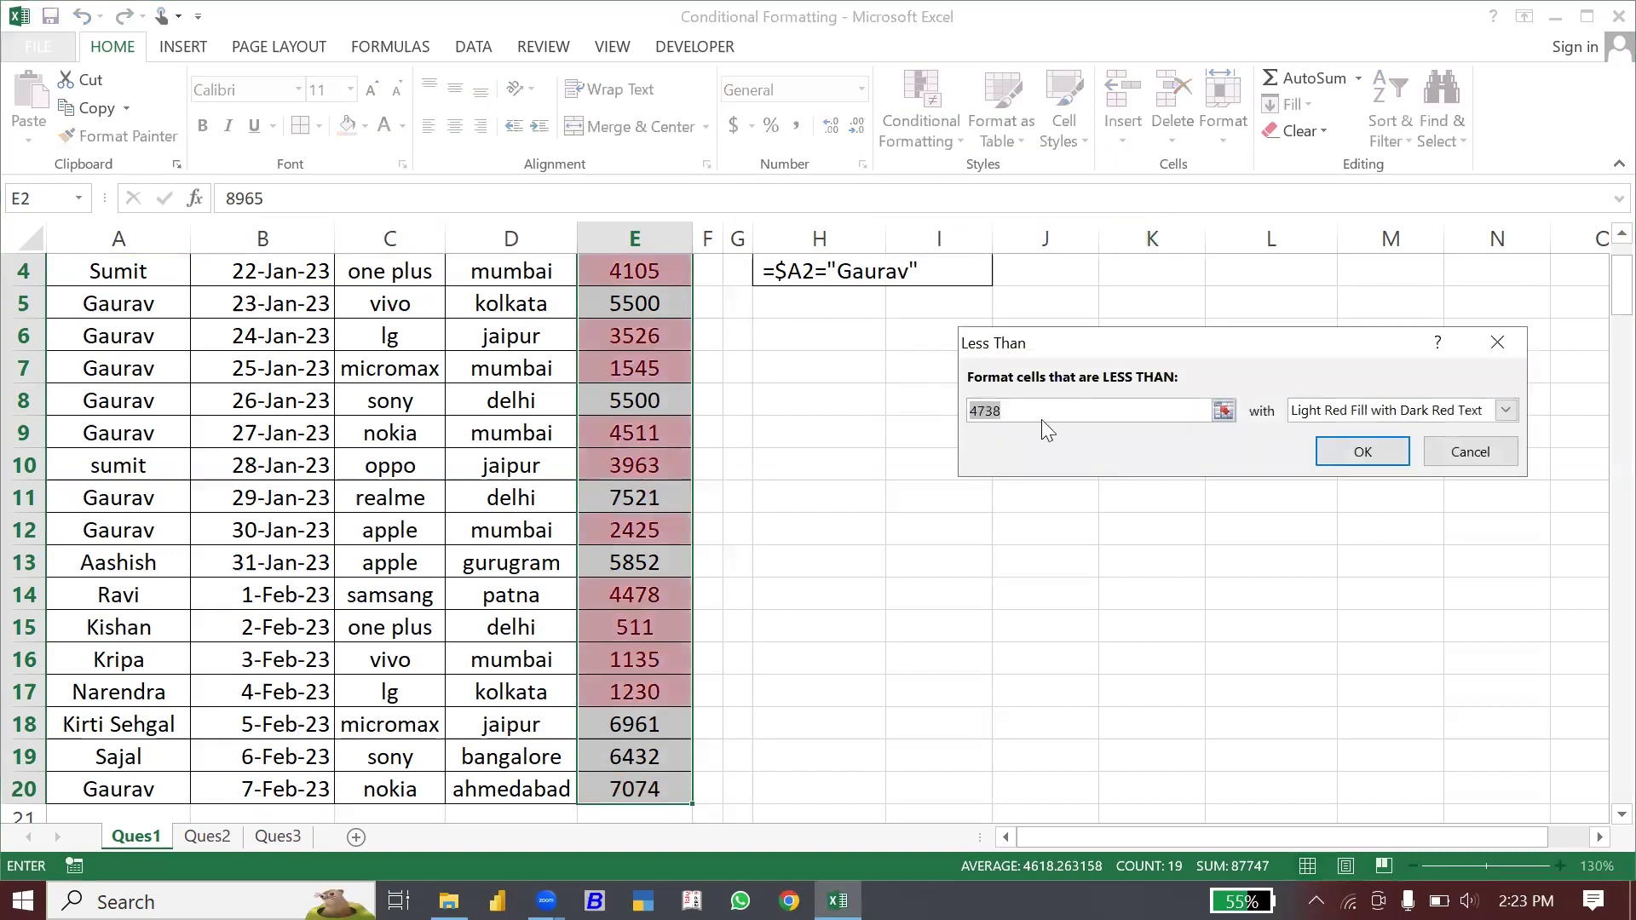
key("BackSpace")
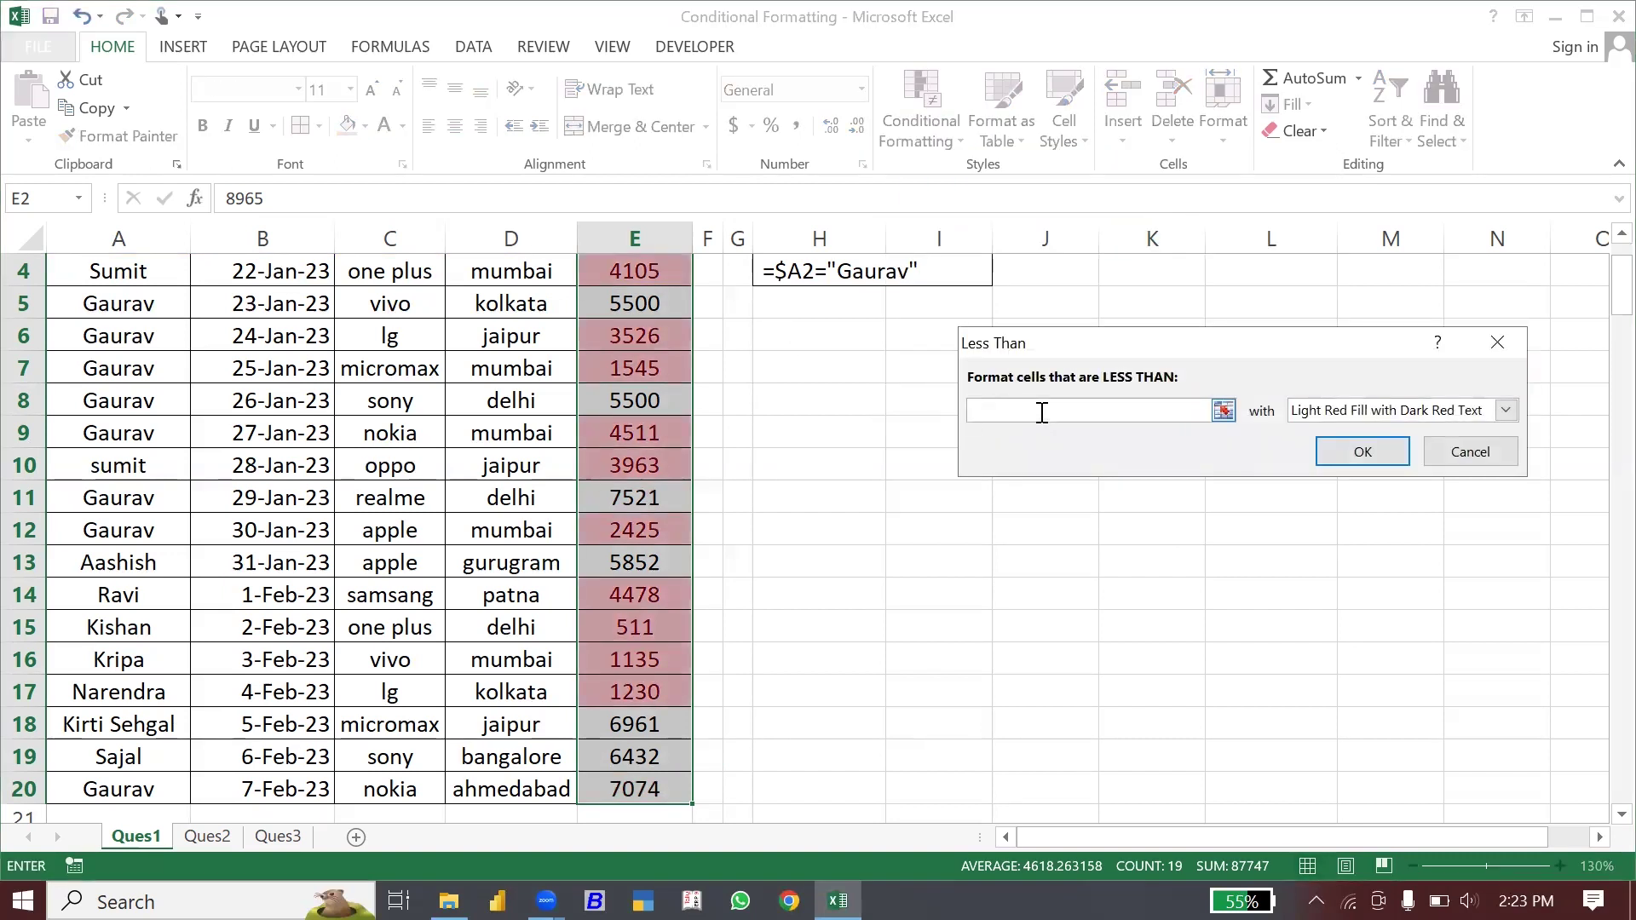
type("4000")
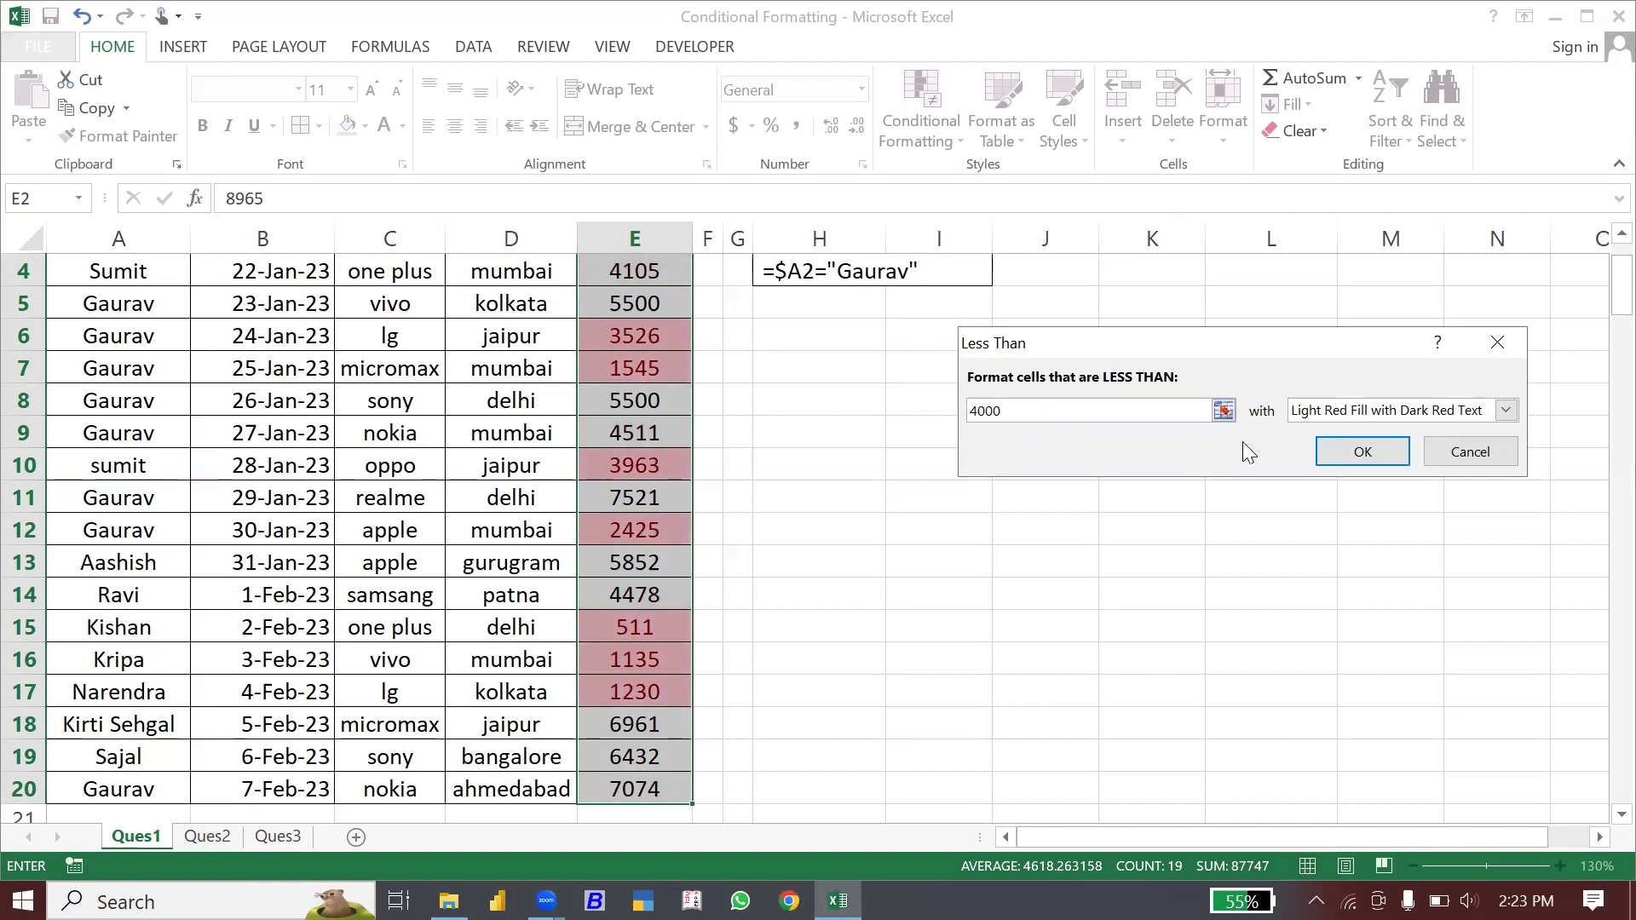
double_click(1332, 443)
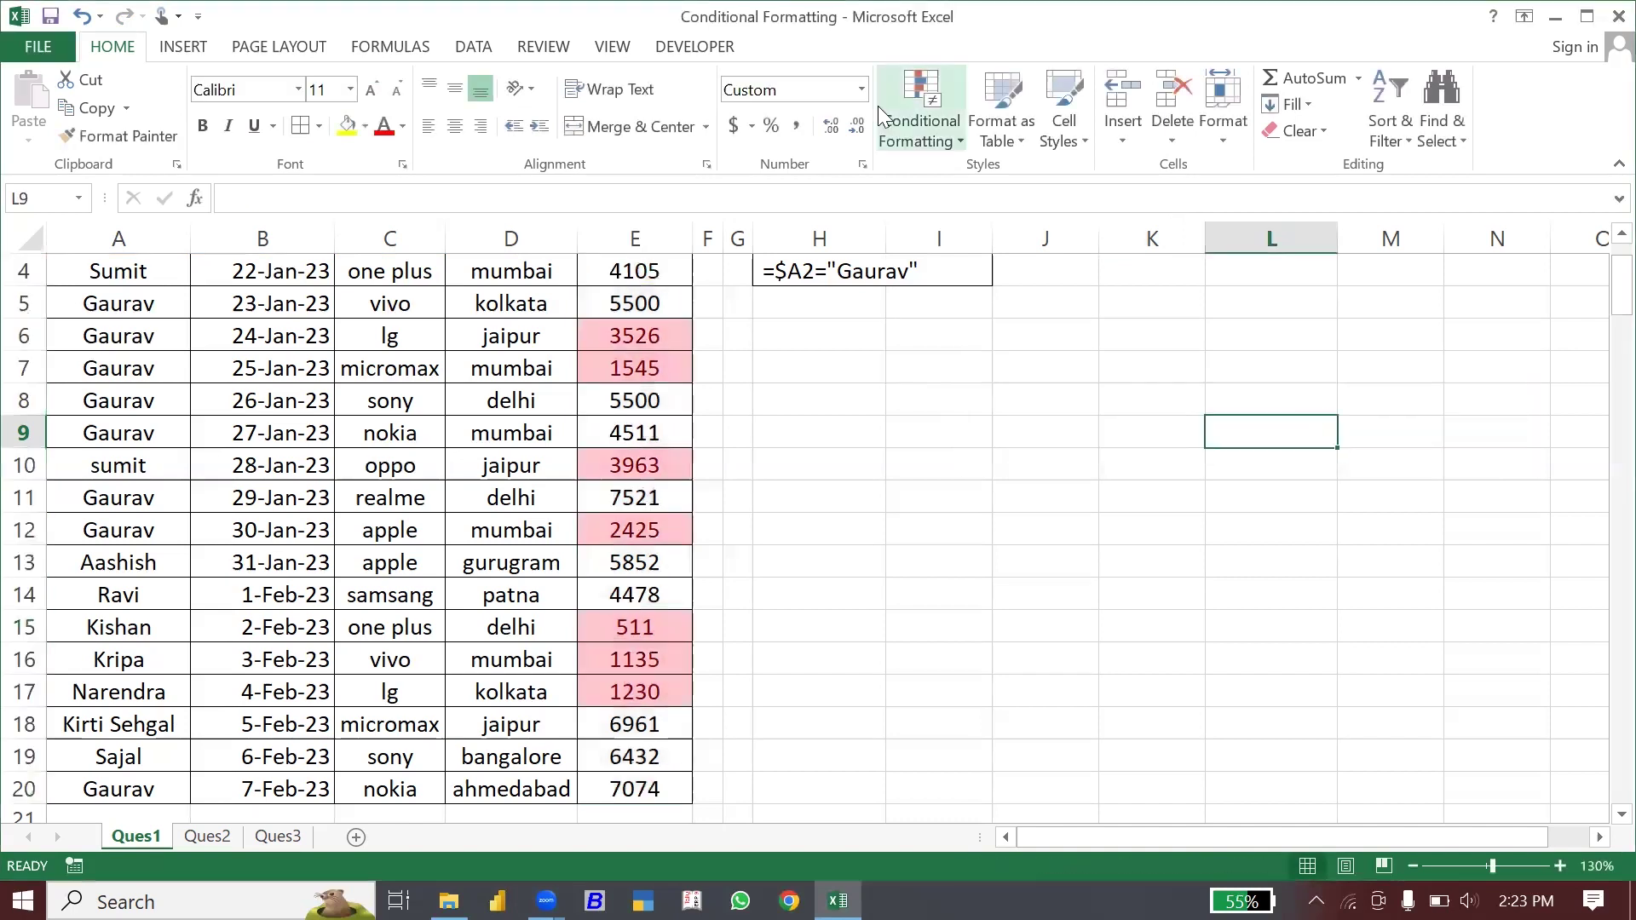
left_click(905, 123)
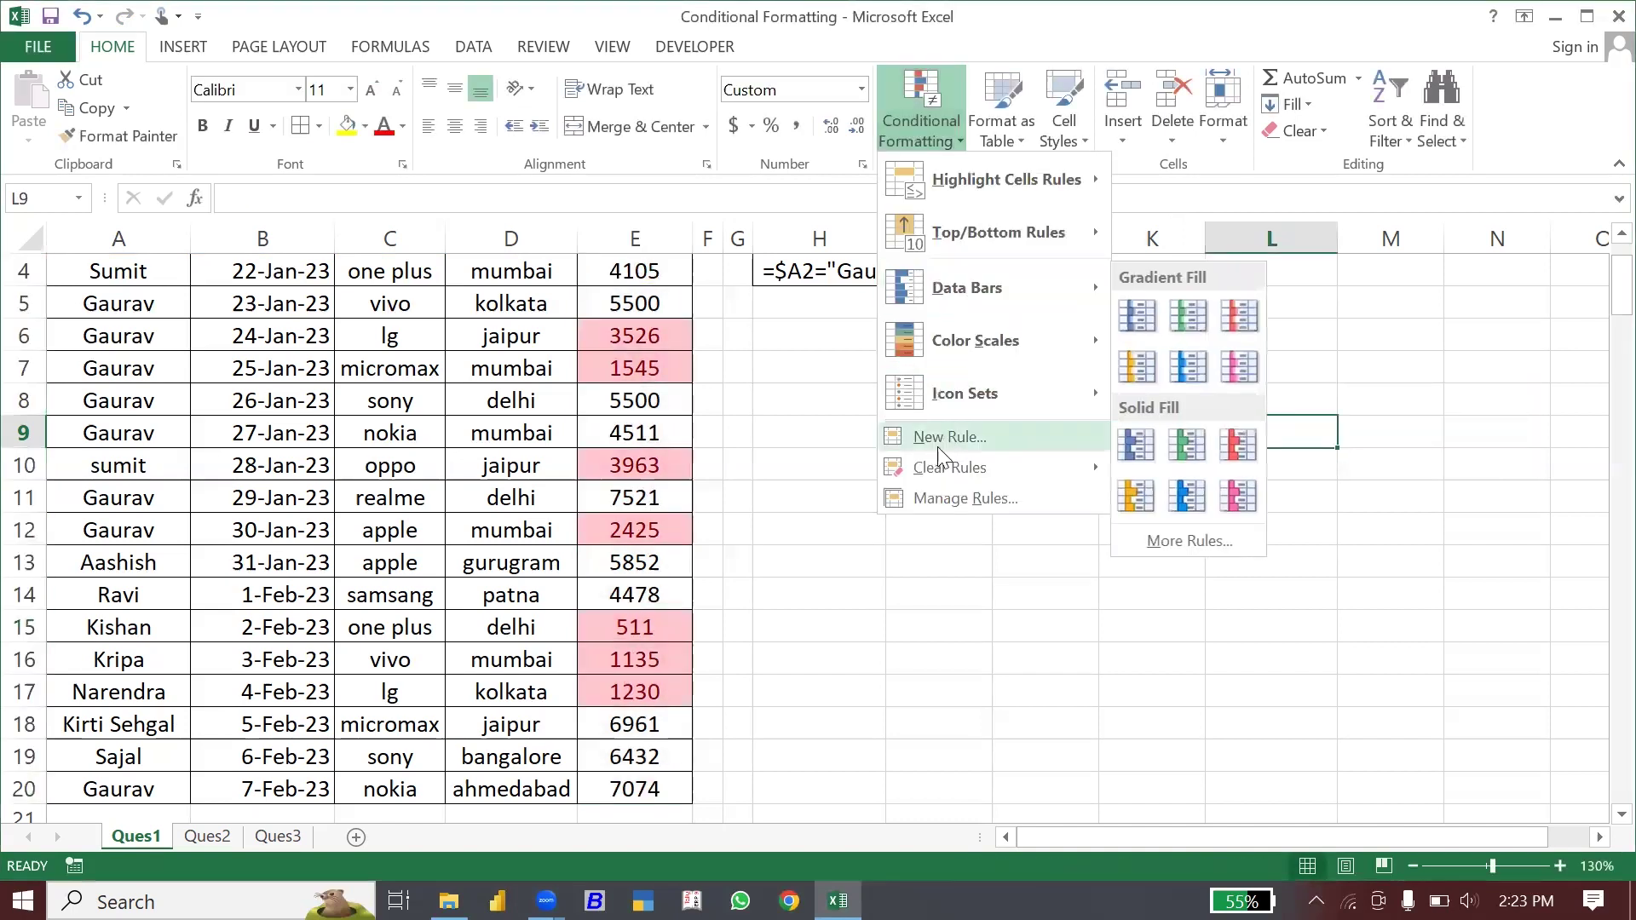
mouse_move(950, 468)
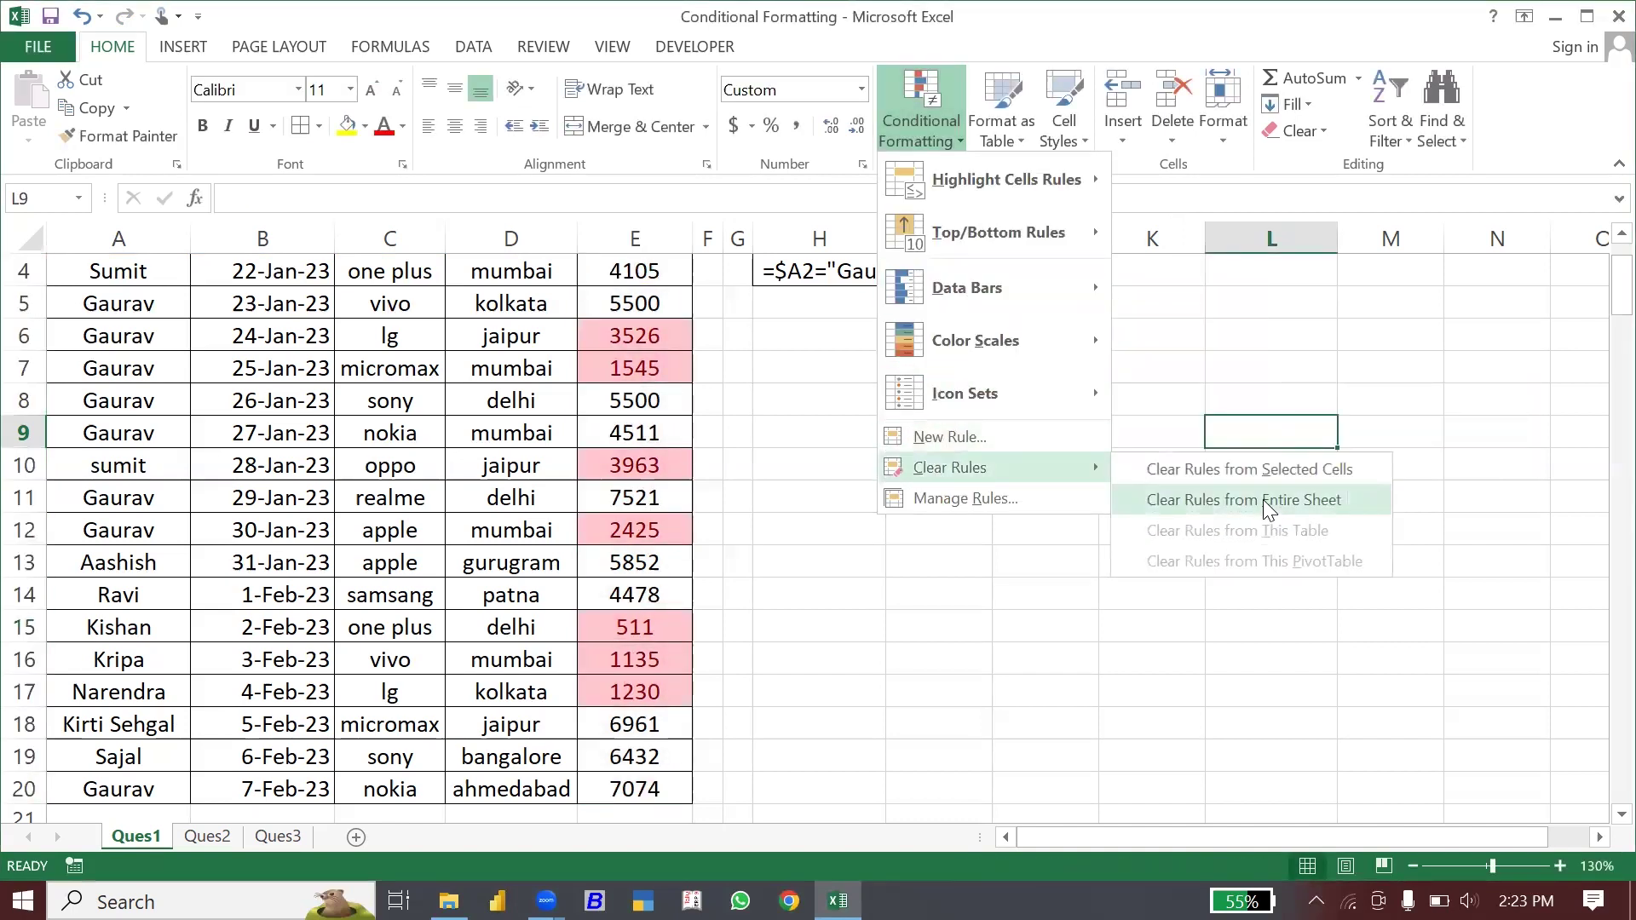
left_click(1269, 507)
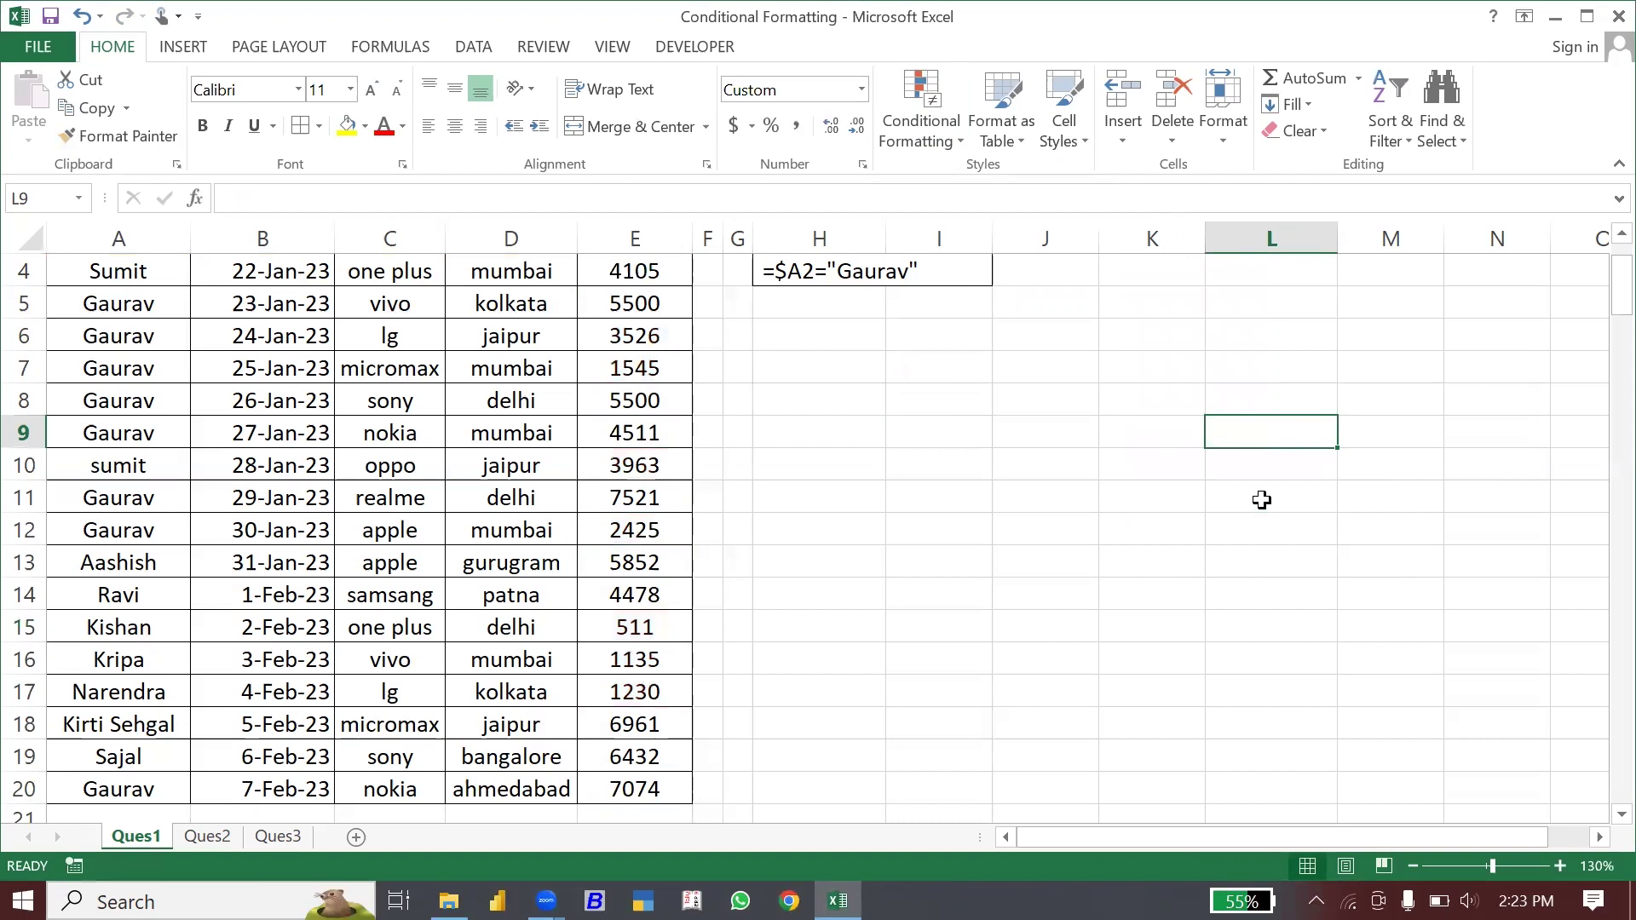
left_click(688, 363)
key("Up")
key("Up")
key("Up")
key("Up")
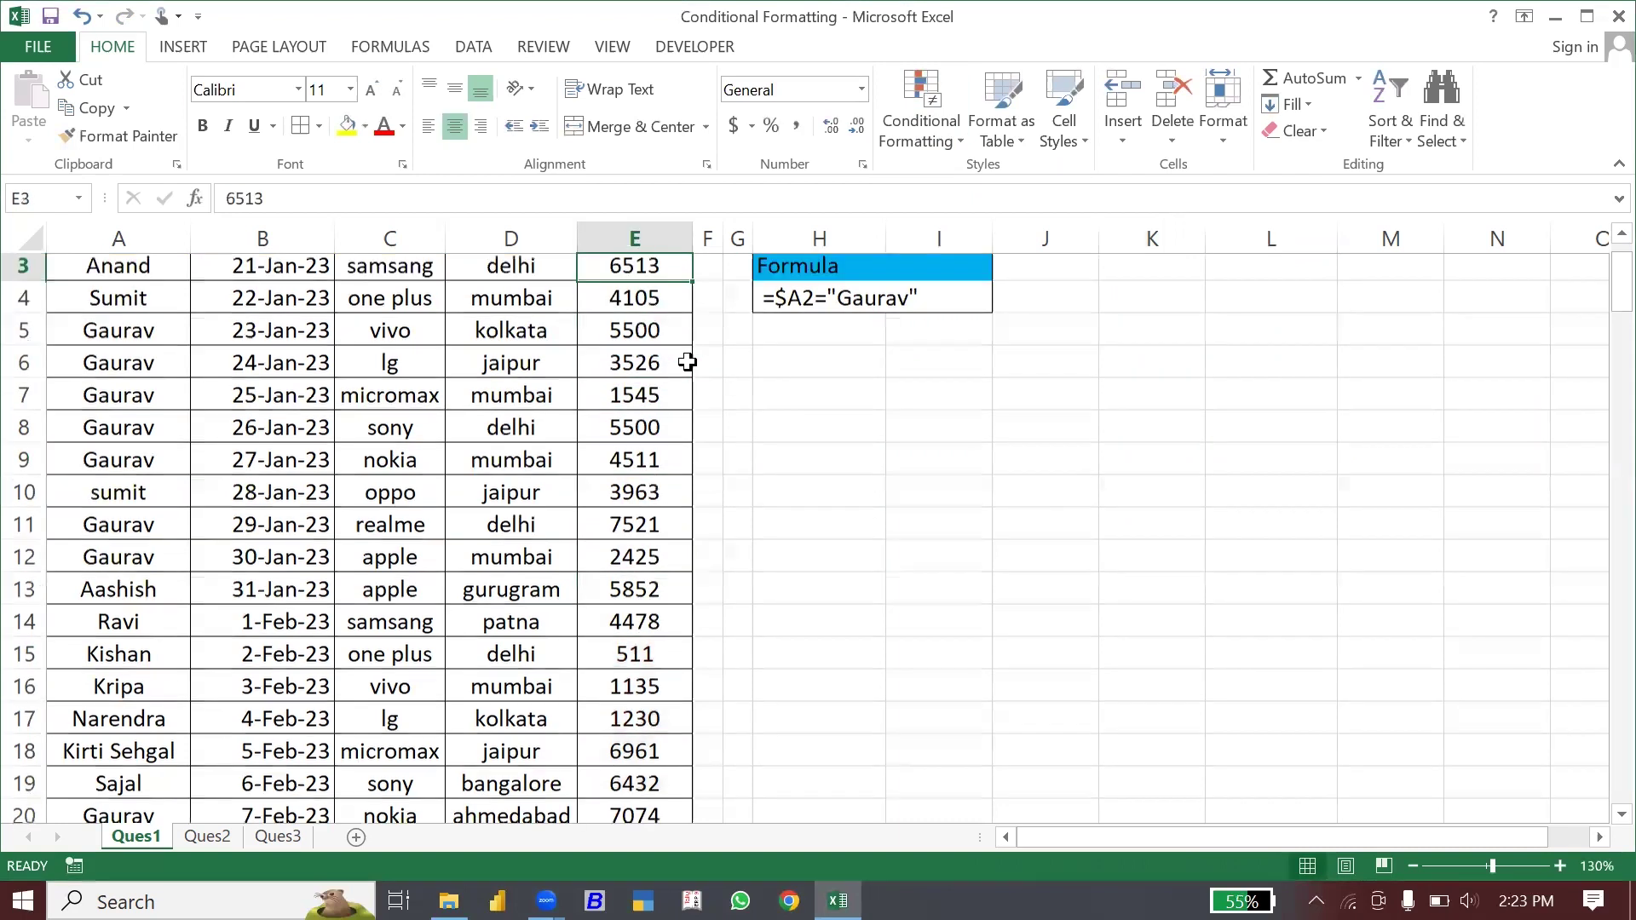
key("Up")
key("Up")
key("Down")
key("Down")
key("Up")
key("ctrl+shift+Down")
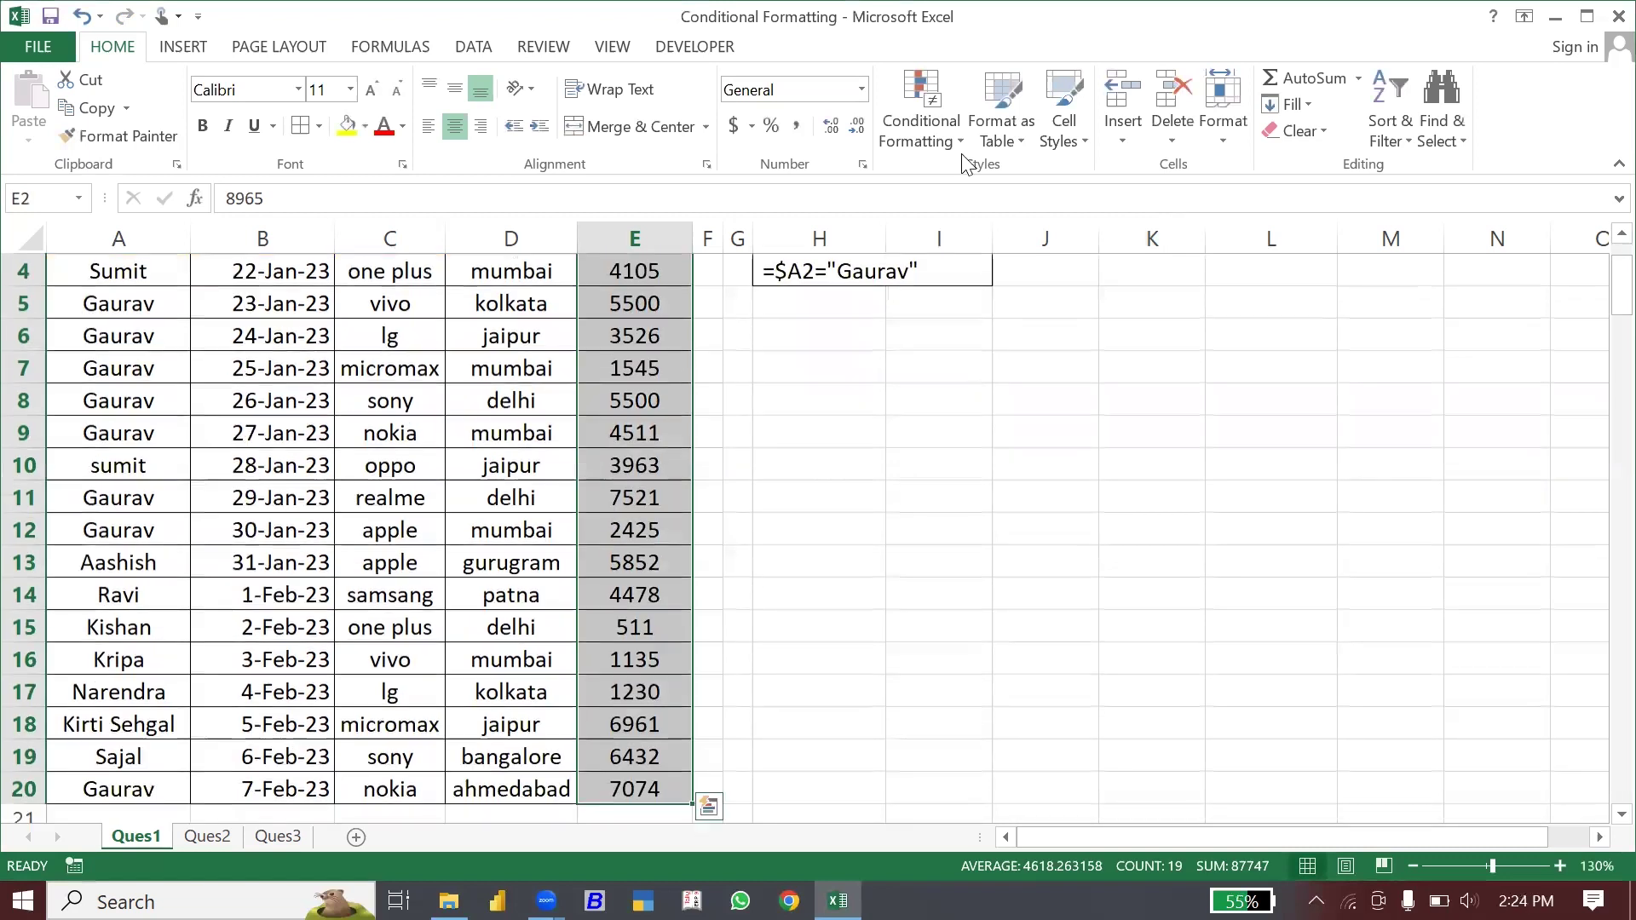
left_click(940, 150)
mouse_move(1005, 181)
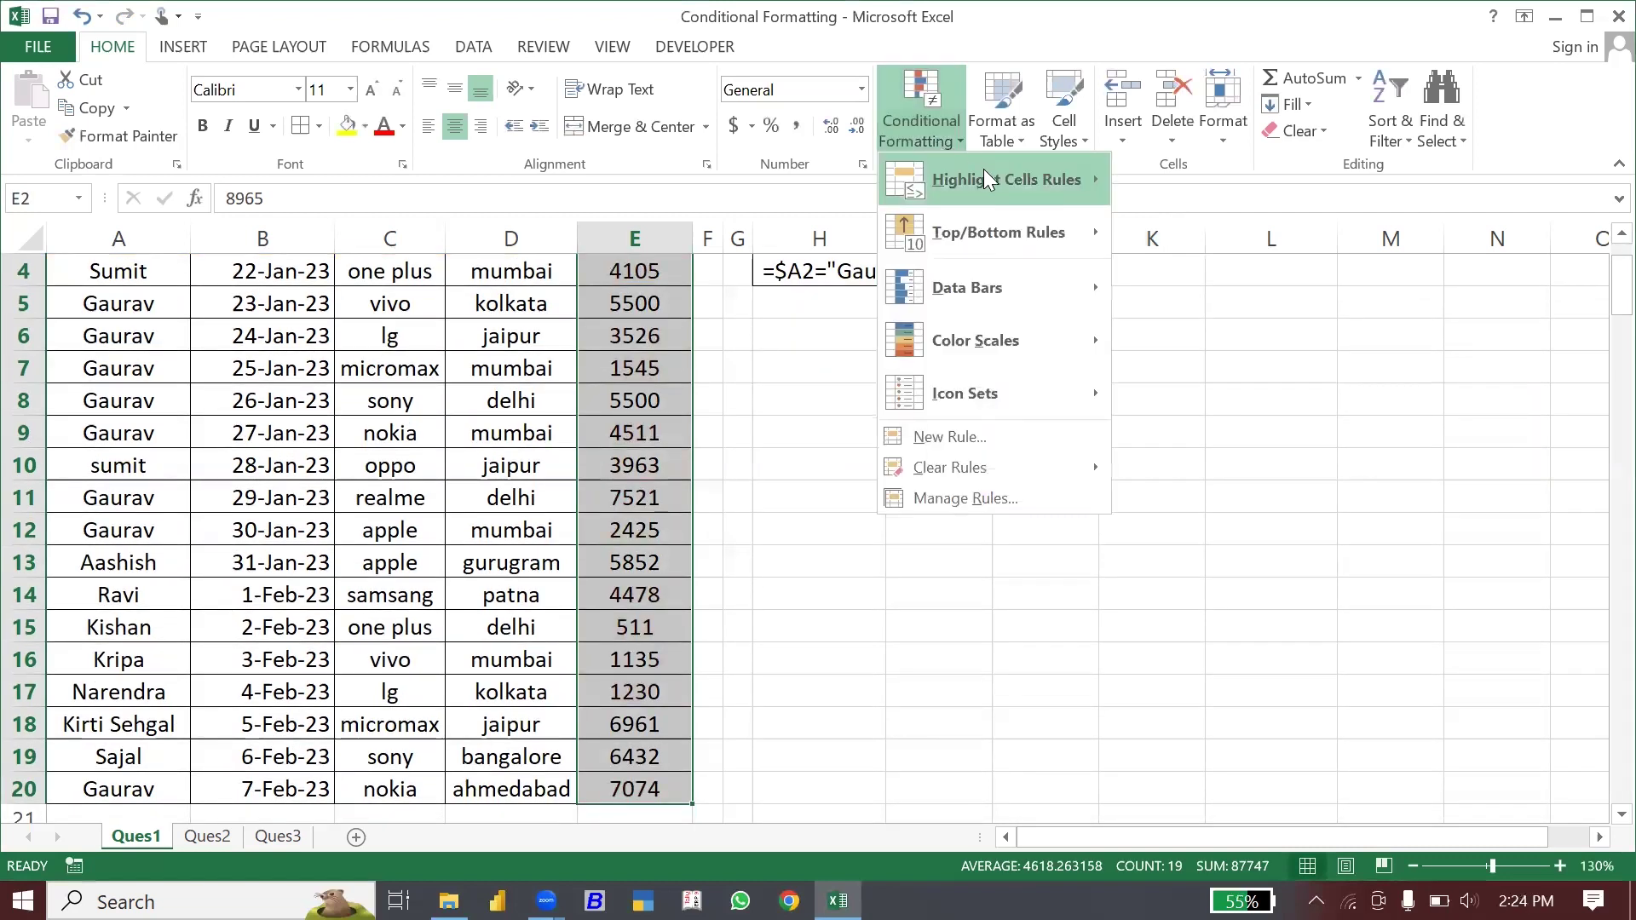
left_click(1201, 287)
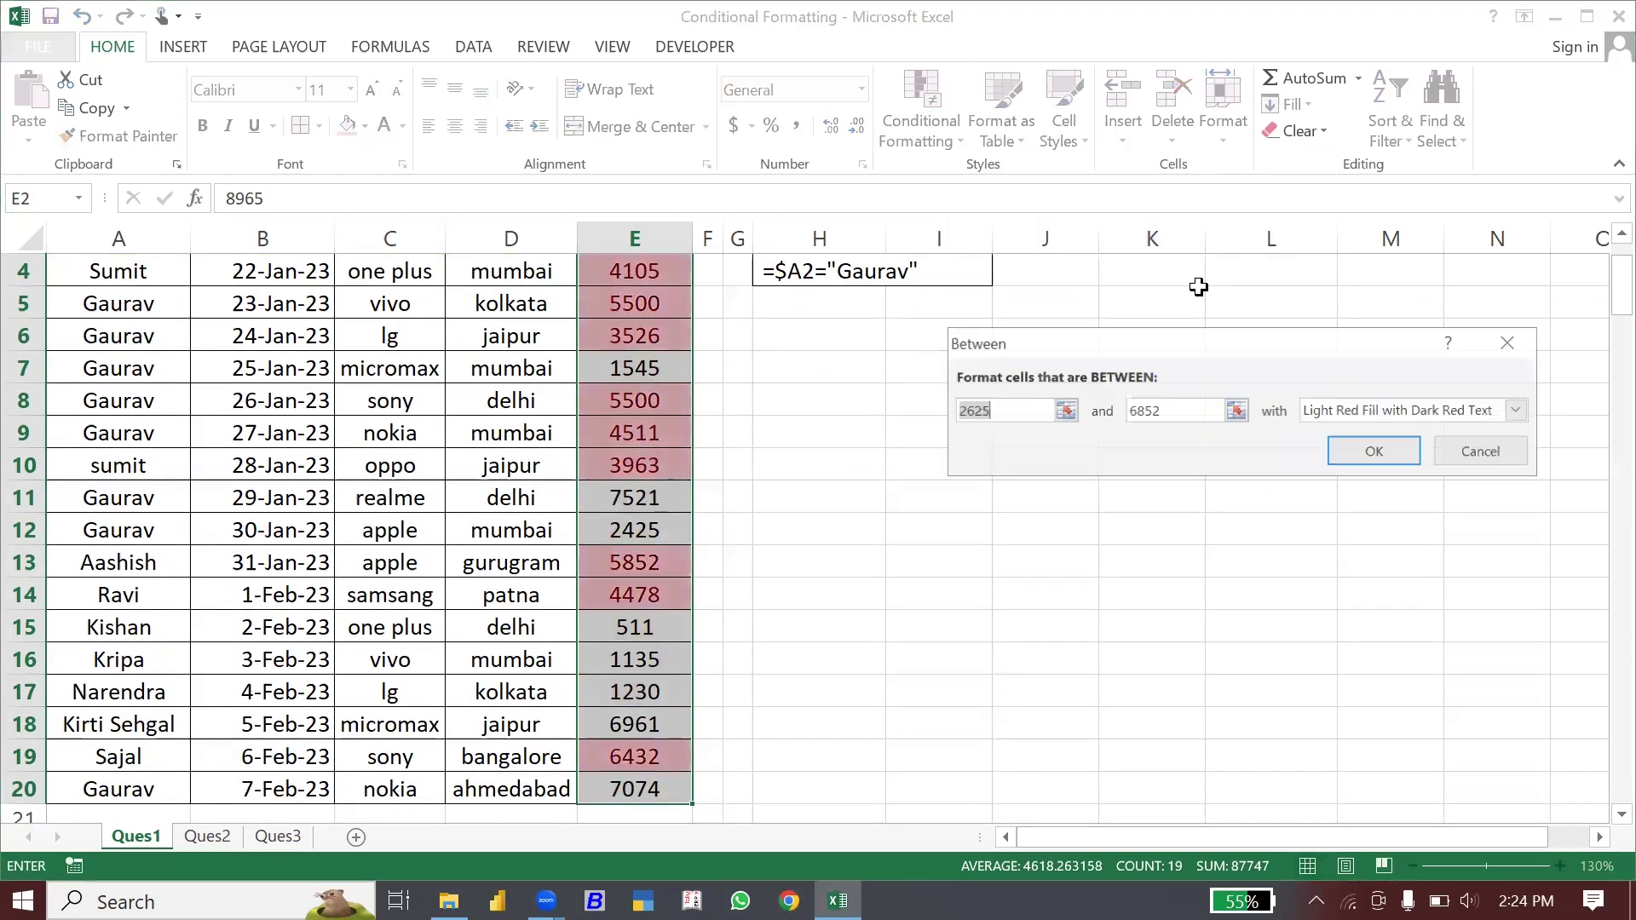
key("BackSpace")
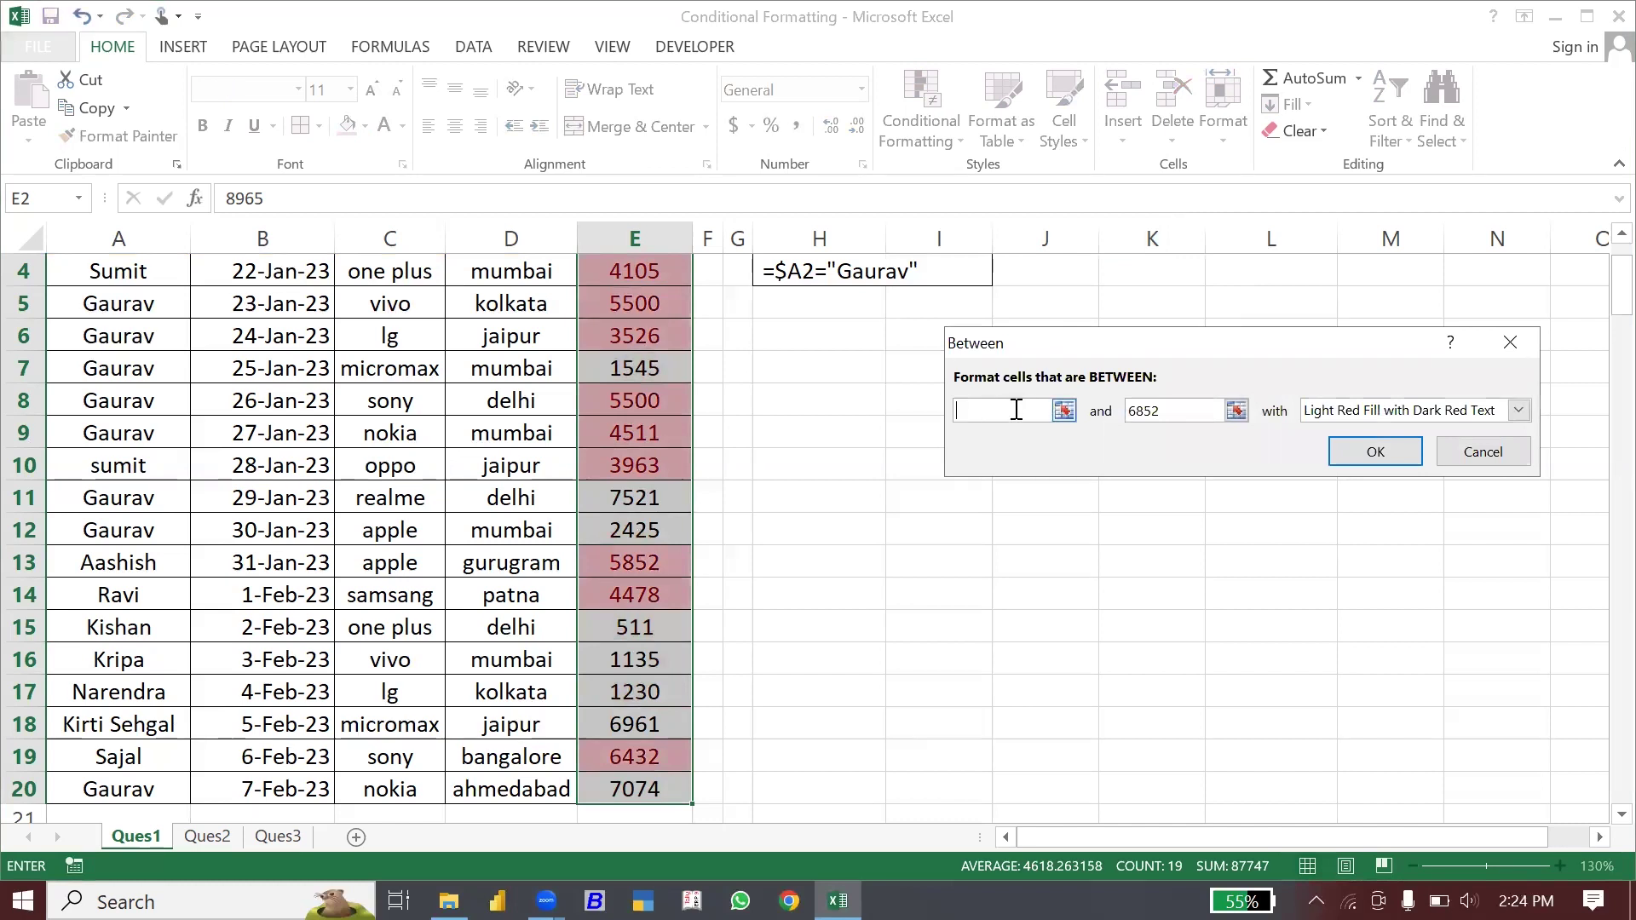
type("5000")
key("Tab")
type("8000")
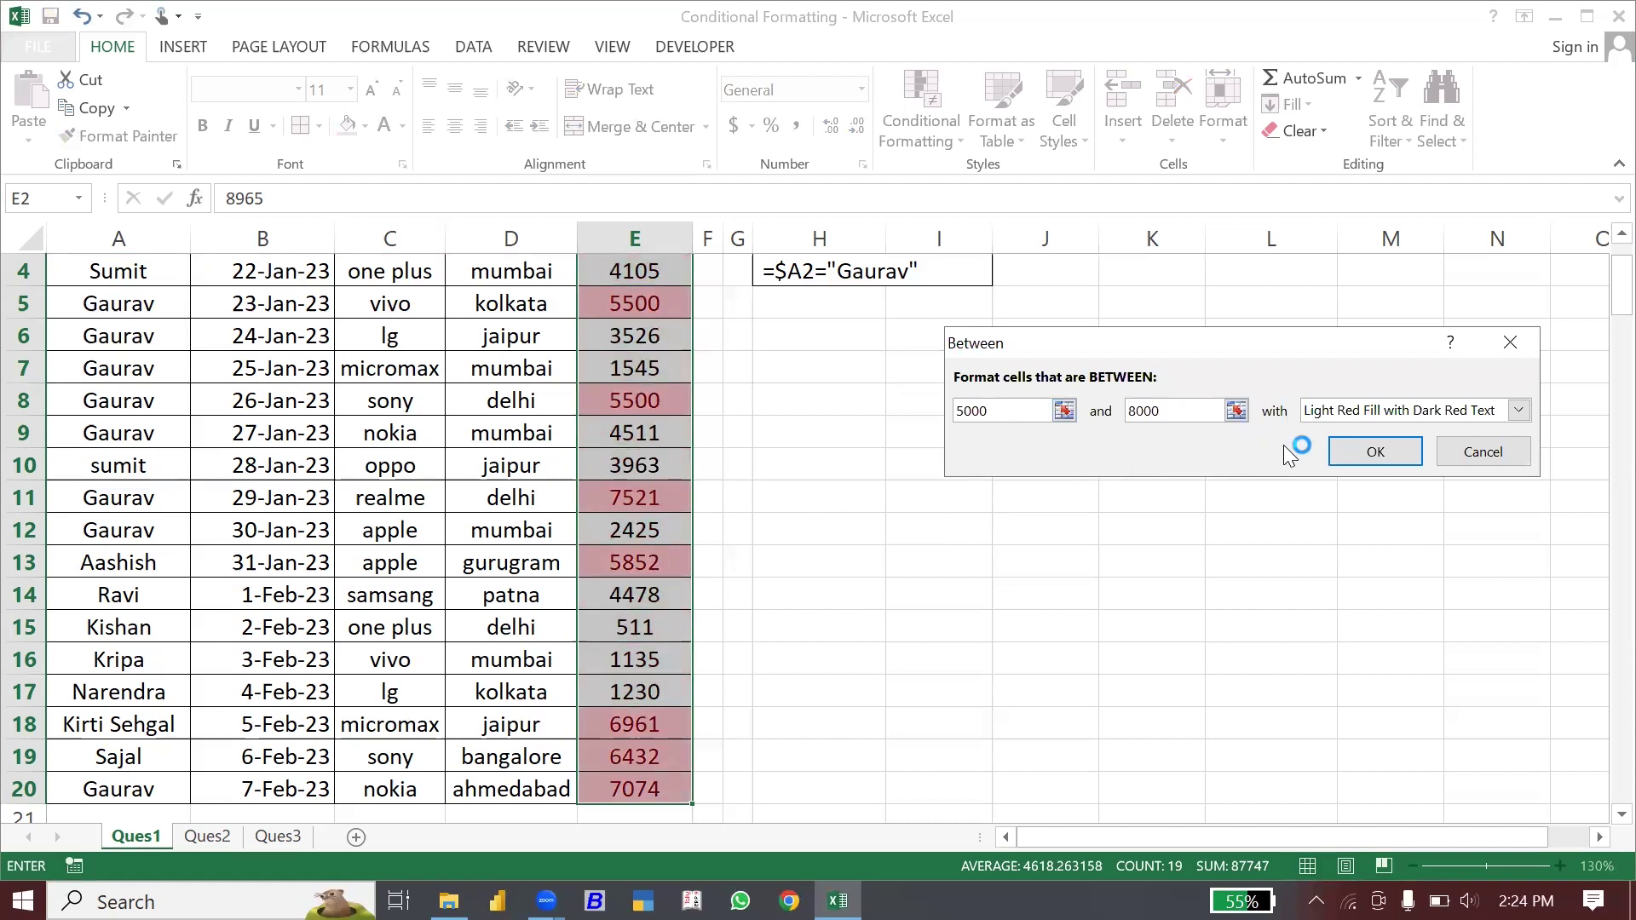
left_click(1349, 447)
left_click(916, 142)
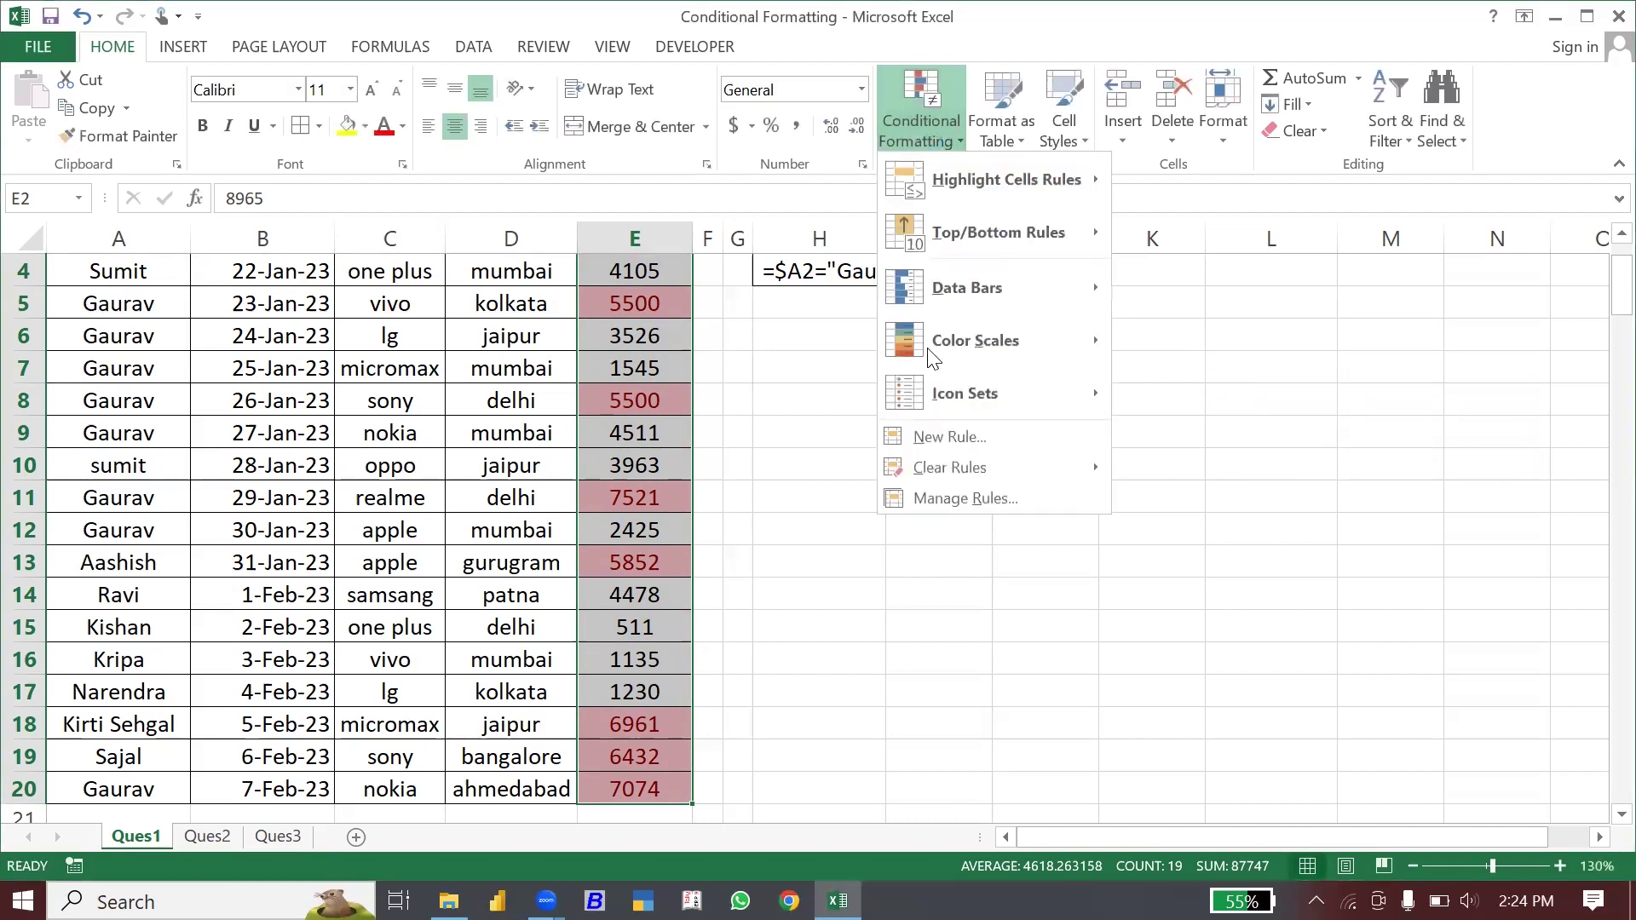
mouse_move(949, 468)
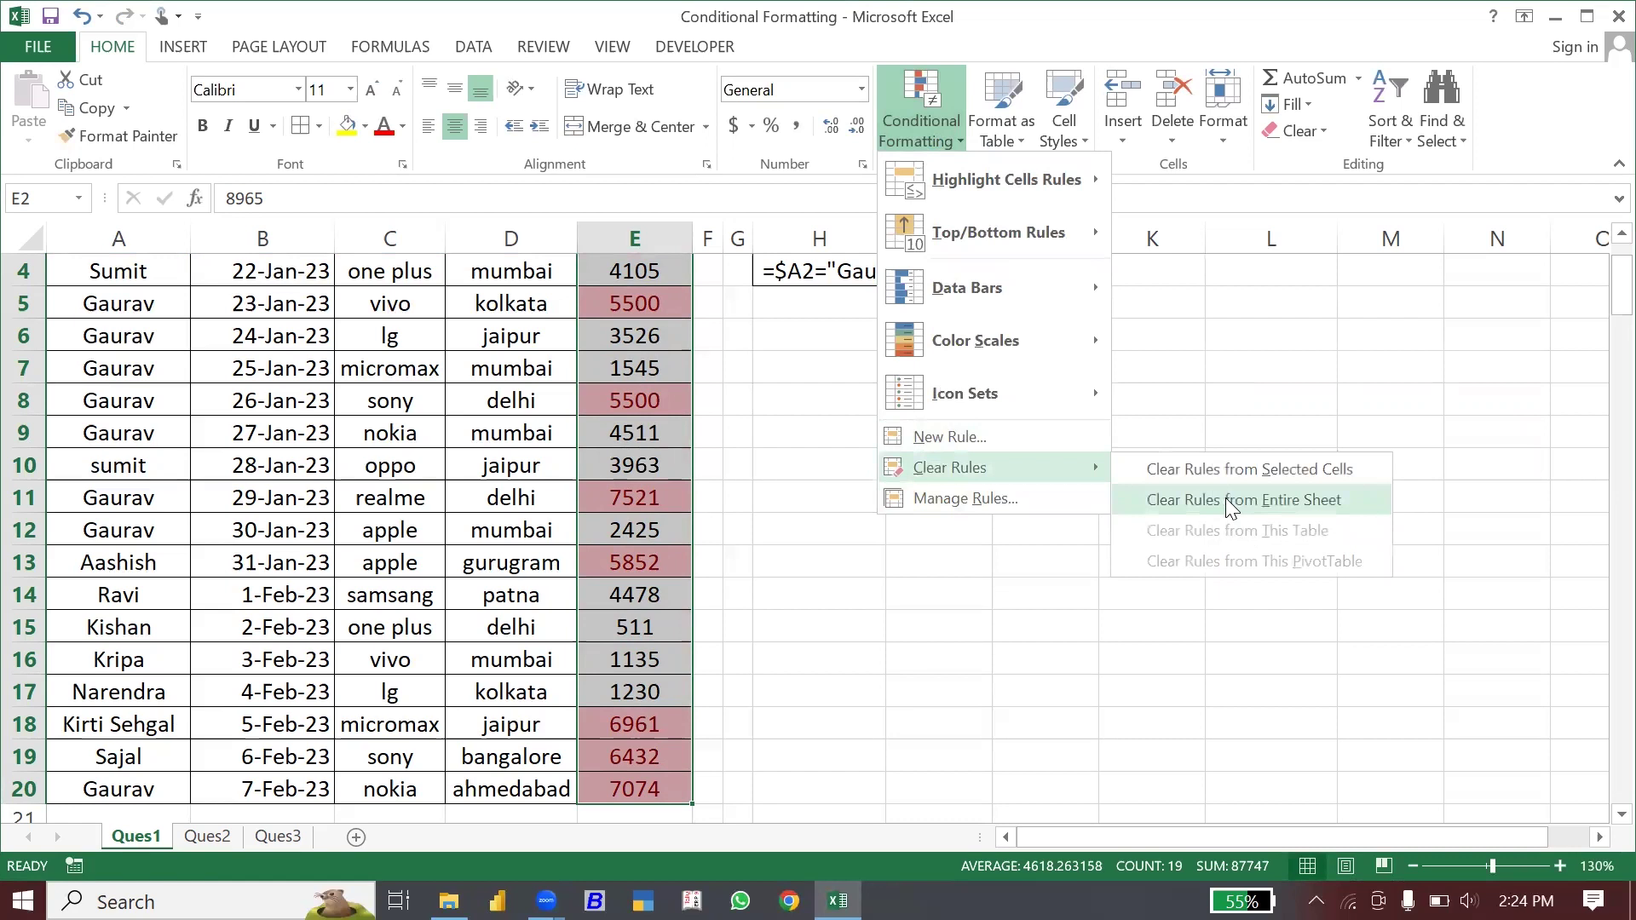
left_click(1225, 498)
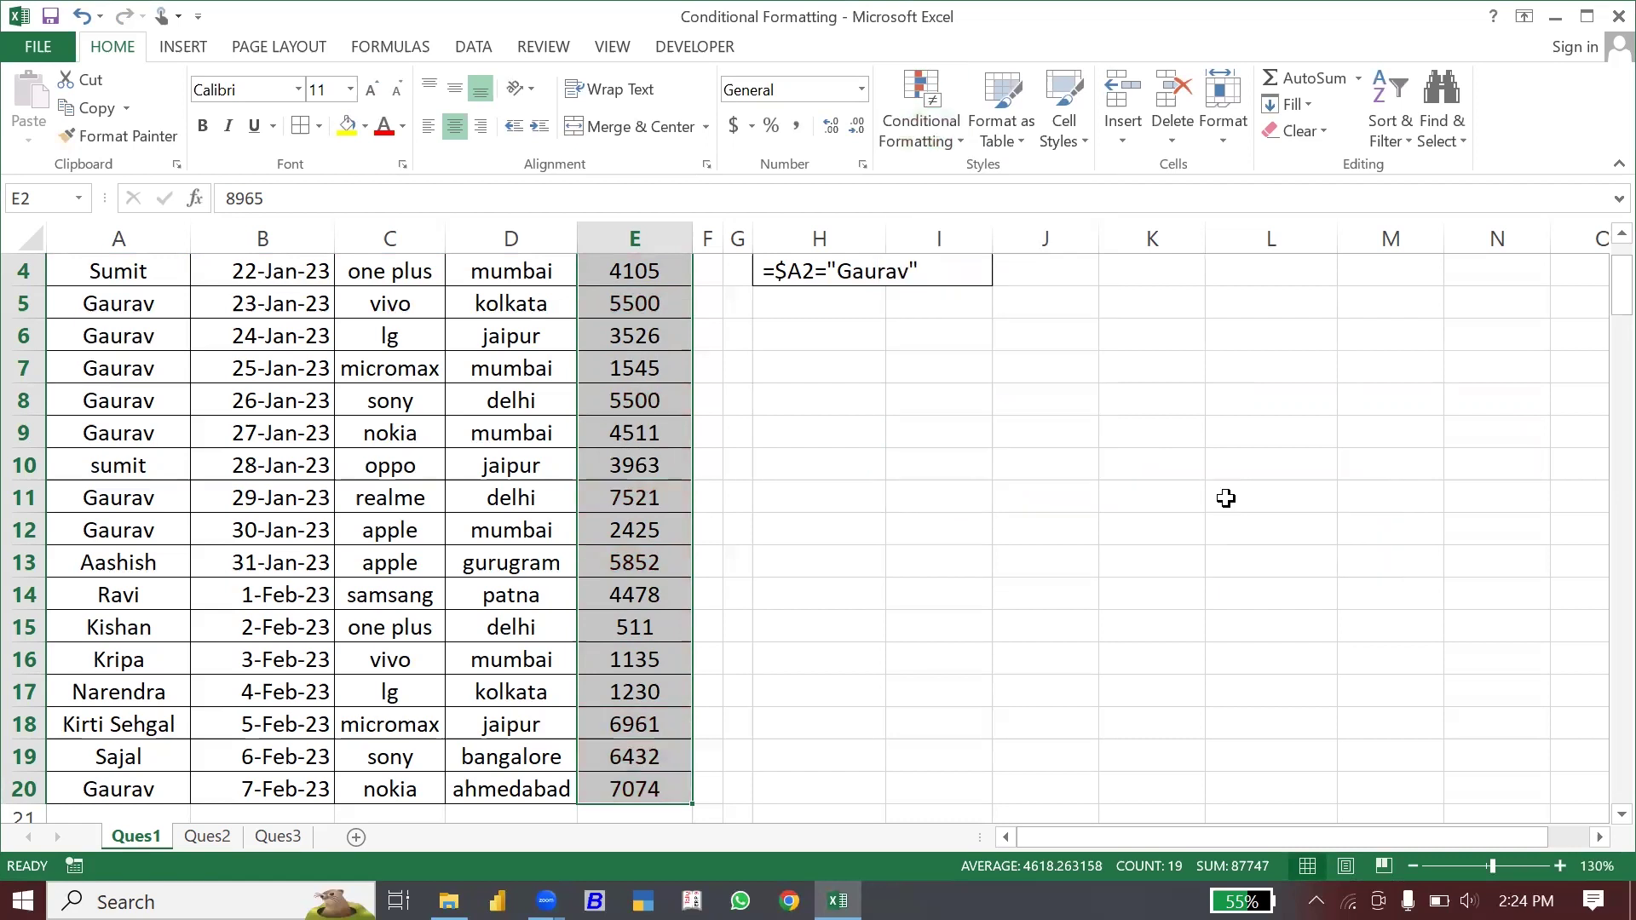
Highlight Sales Price cells equal to 5500 with light red fill and dark red text.
left_click(893, 149)
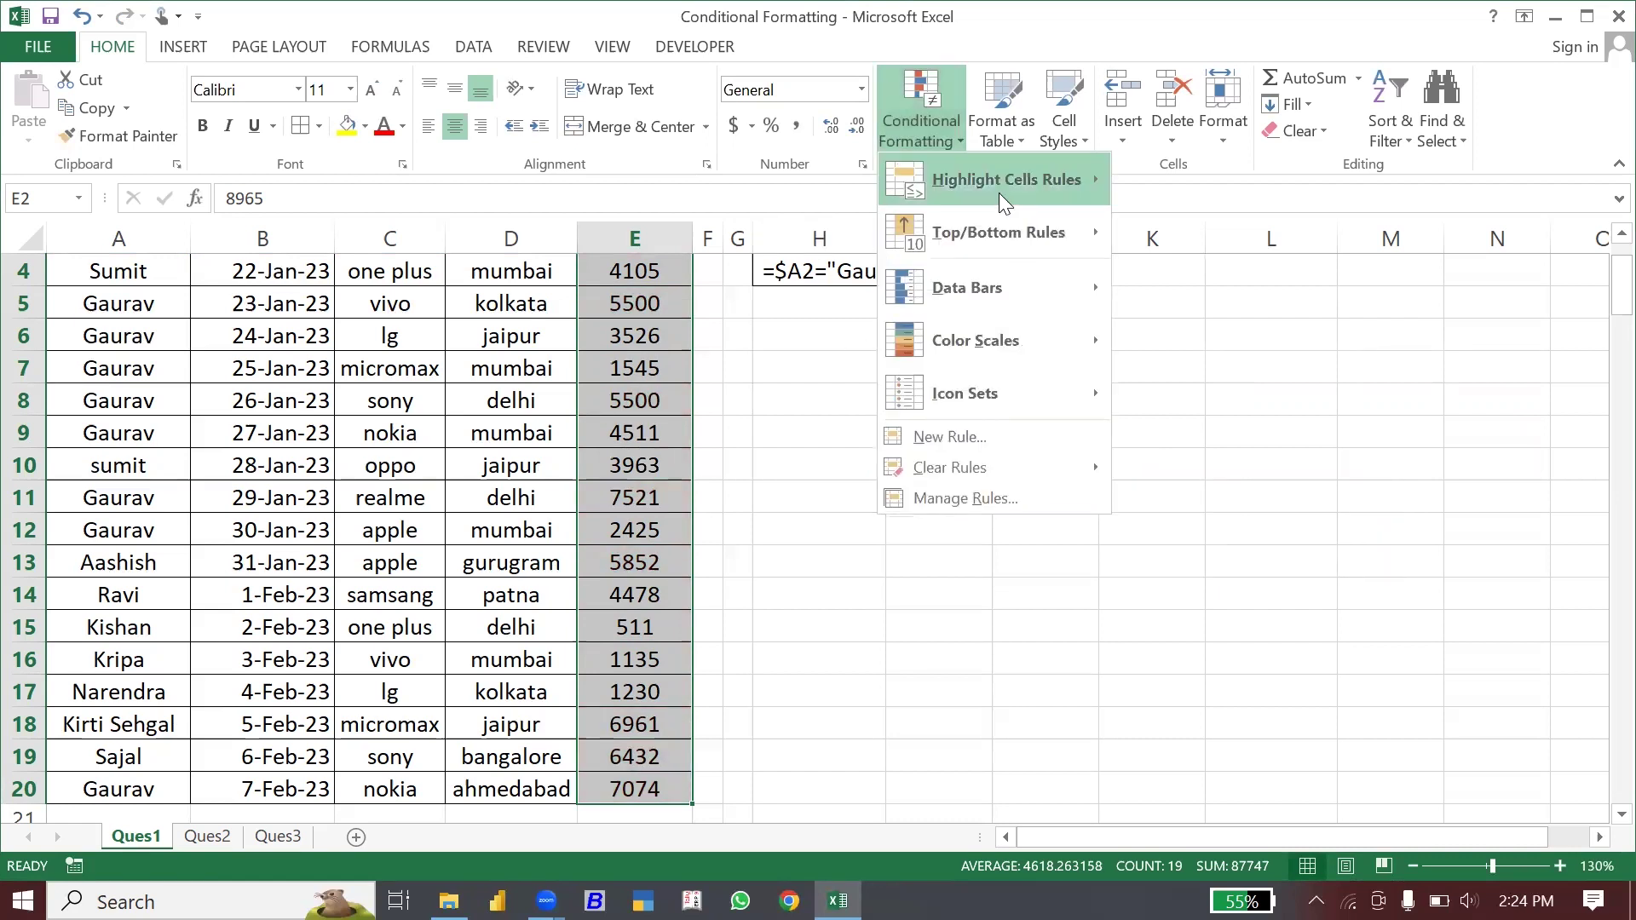
mouse_move(1006, 179)
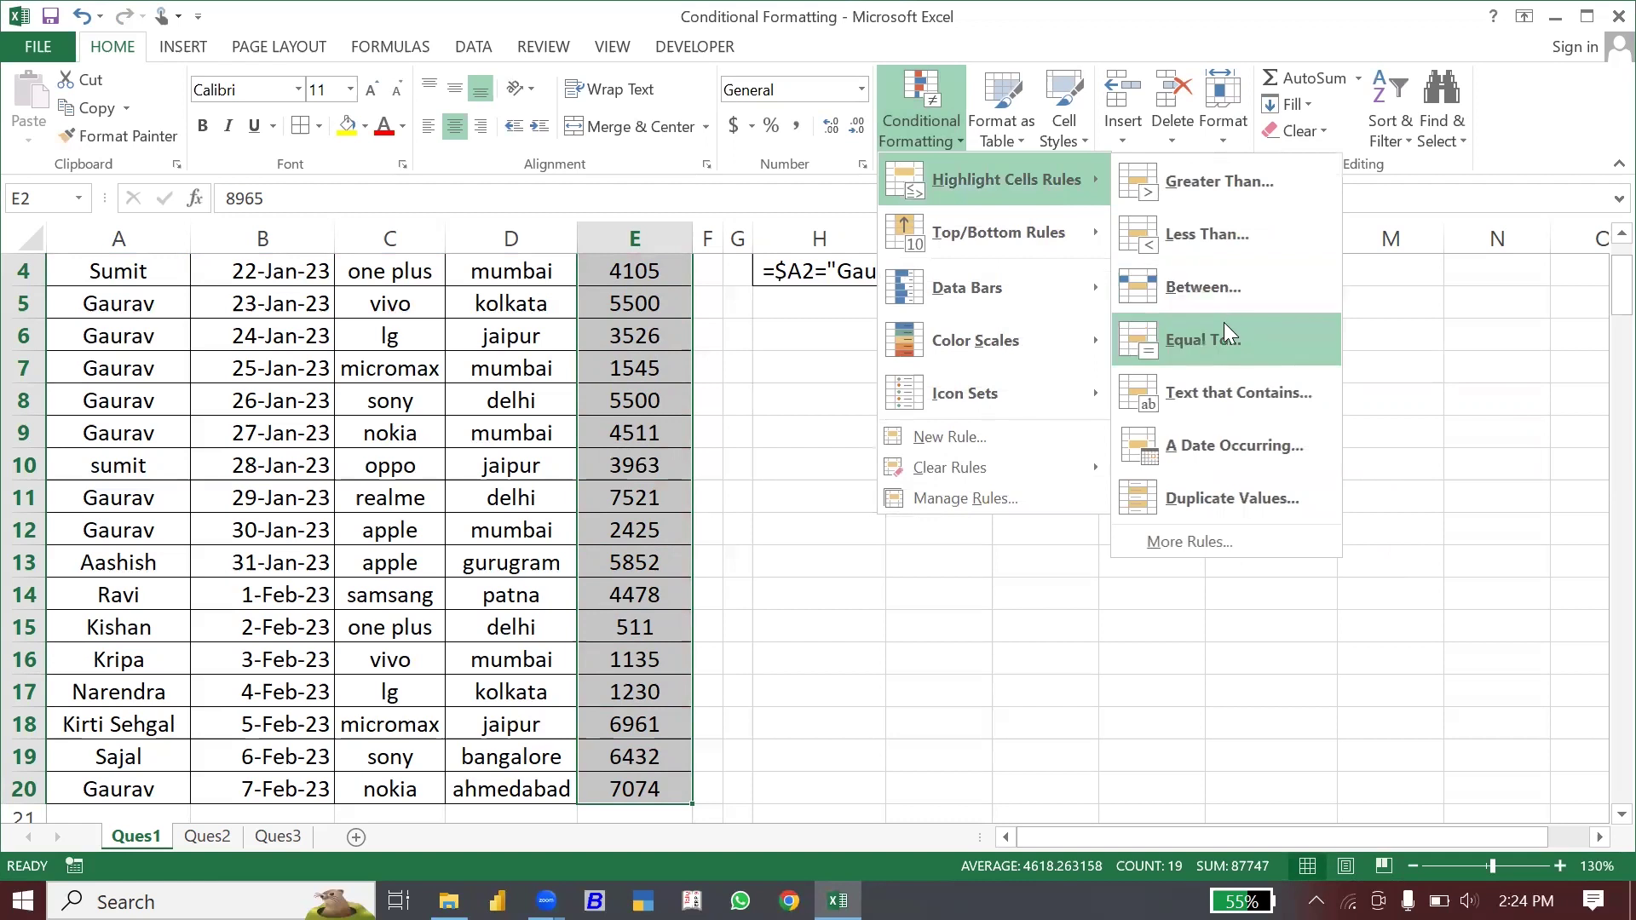
left_click(1223, 327)
type("5500")
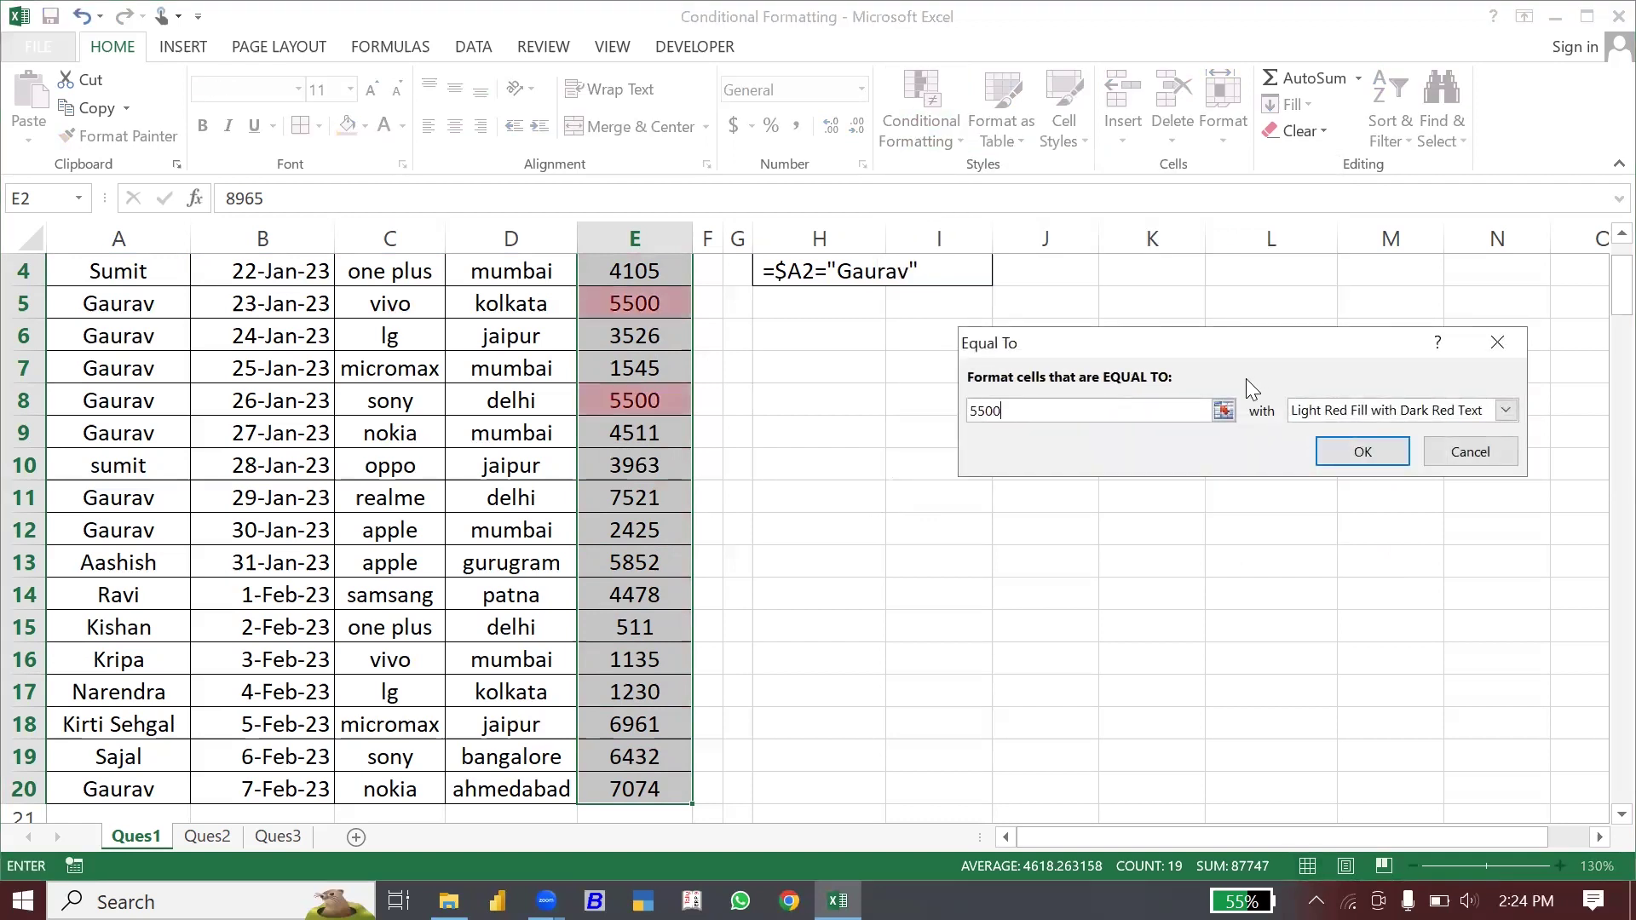
left_click(1361, 451)
Clear all conditional formatting rules from the entire sheet.
left_click(1053, 468)
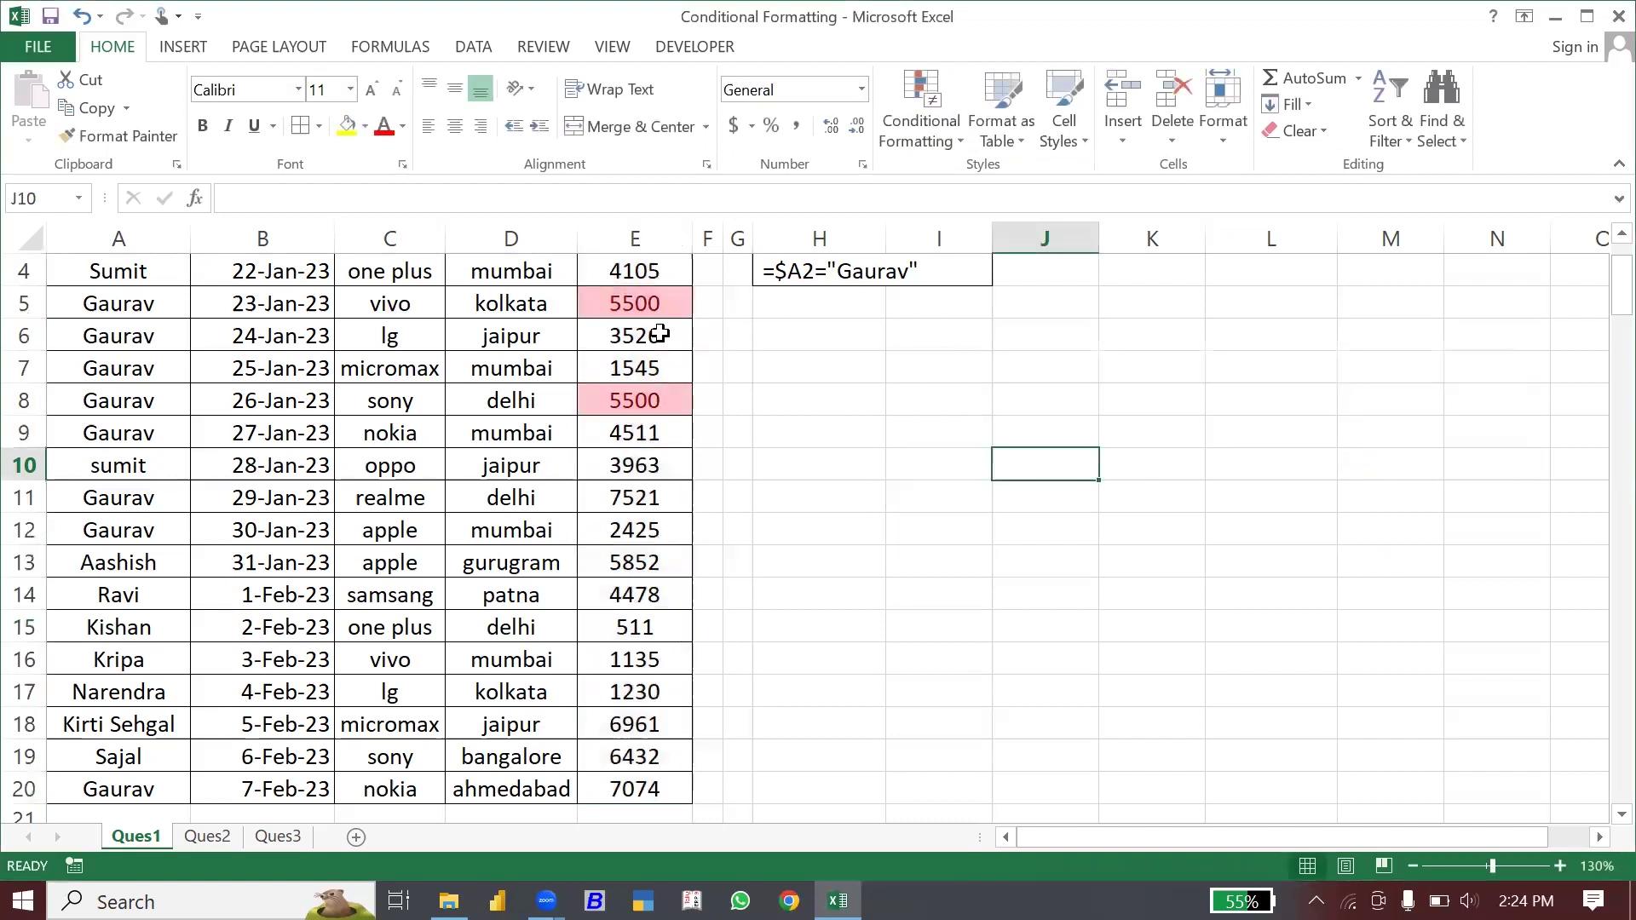
left_click(664, 460)
left_click(921, 127)
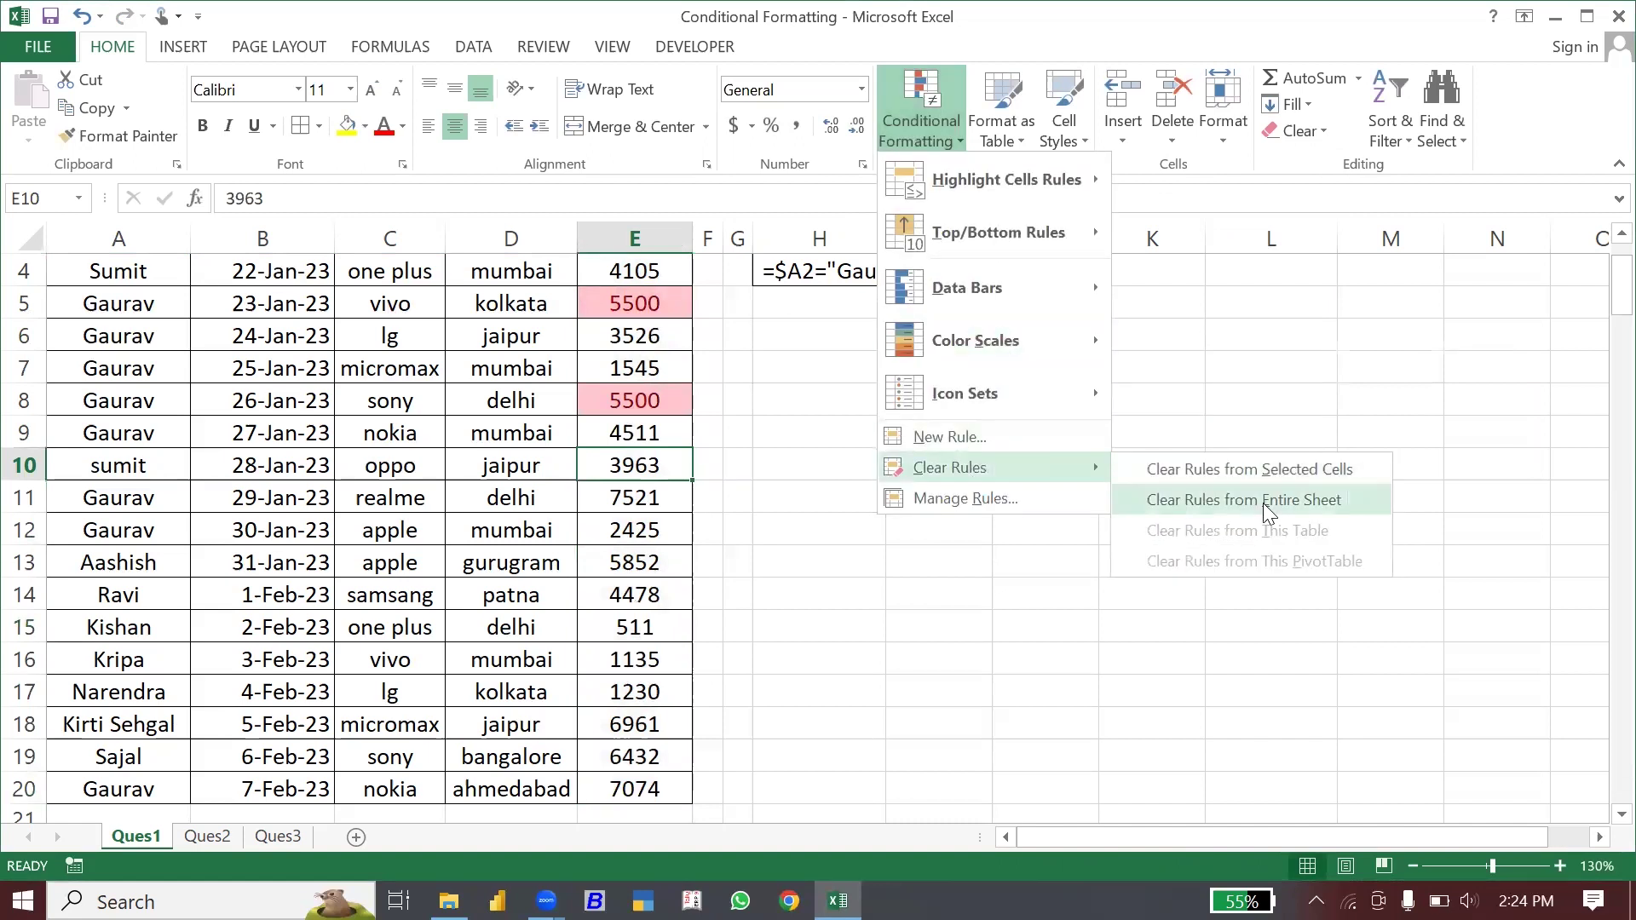
mouse_move(949, 468)
left_click(1261, 503)
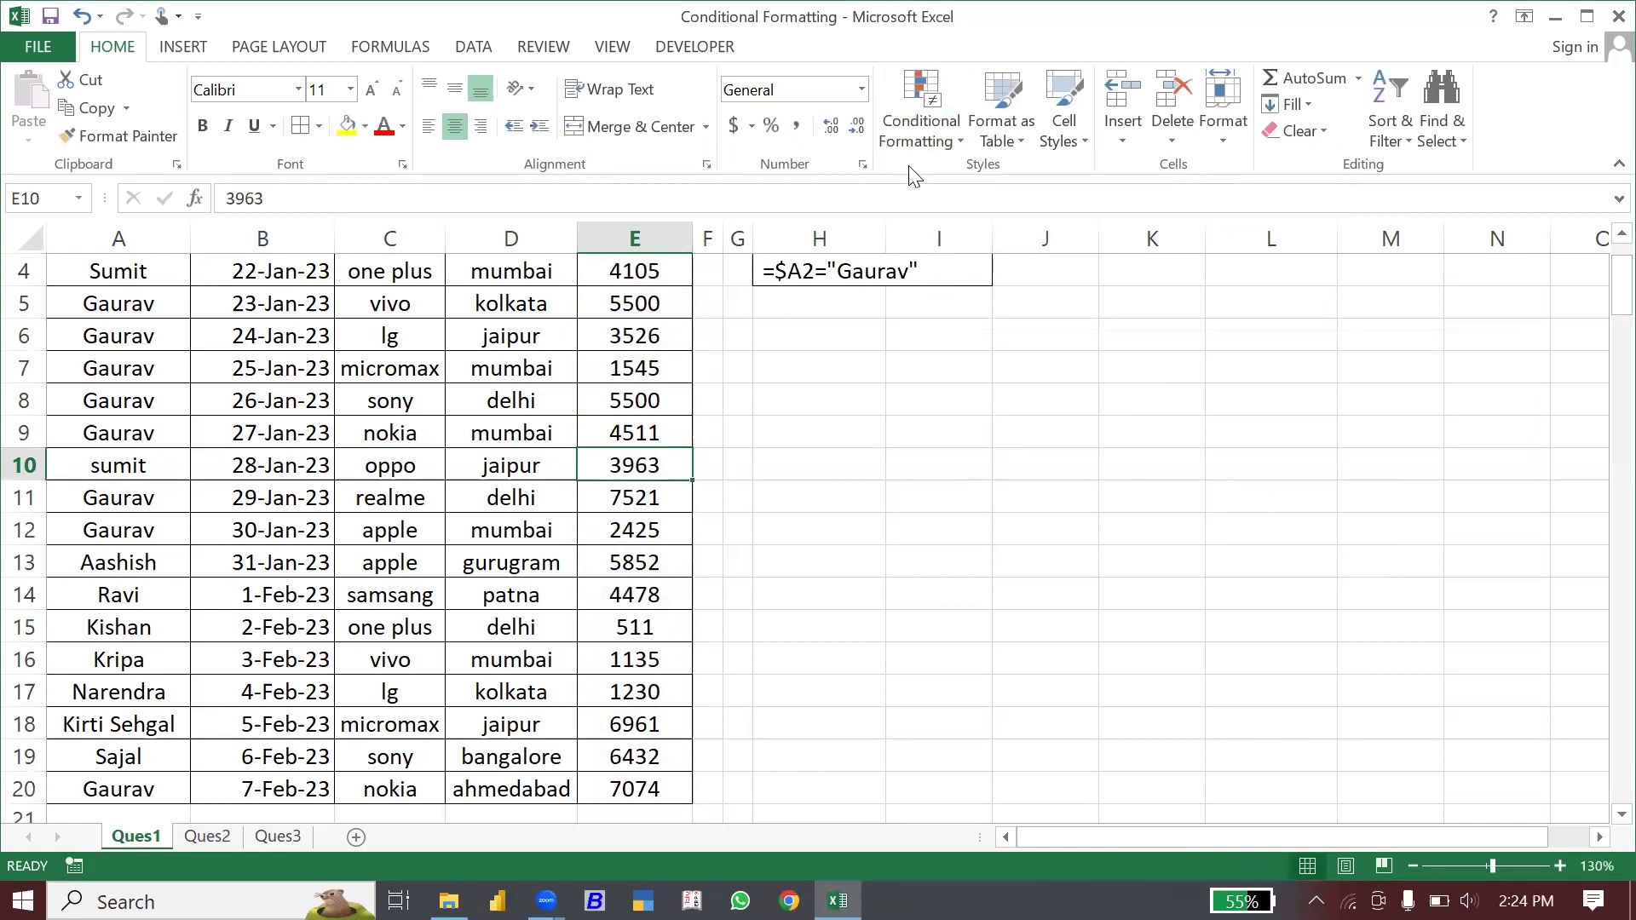
left_click(664, 271)
key("Down")
key("Up")
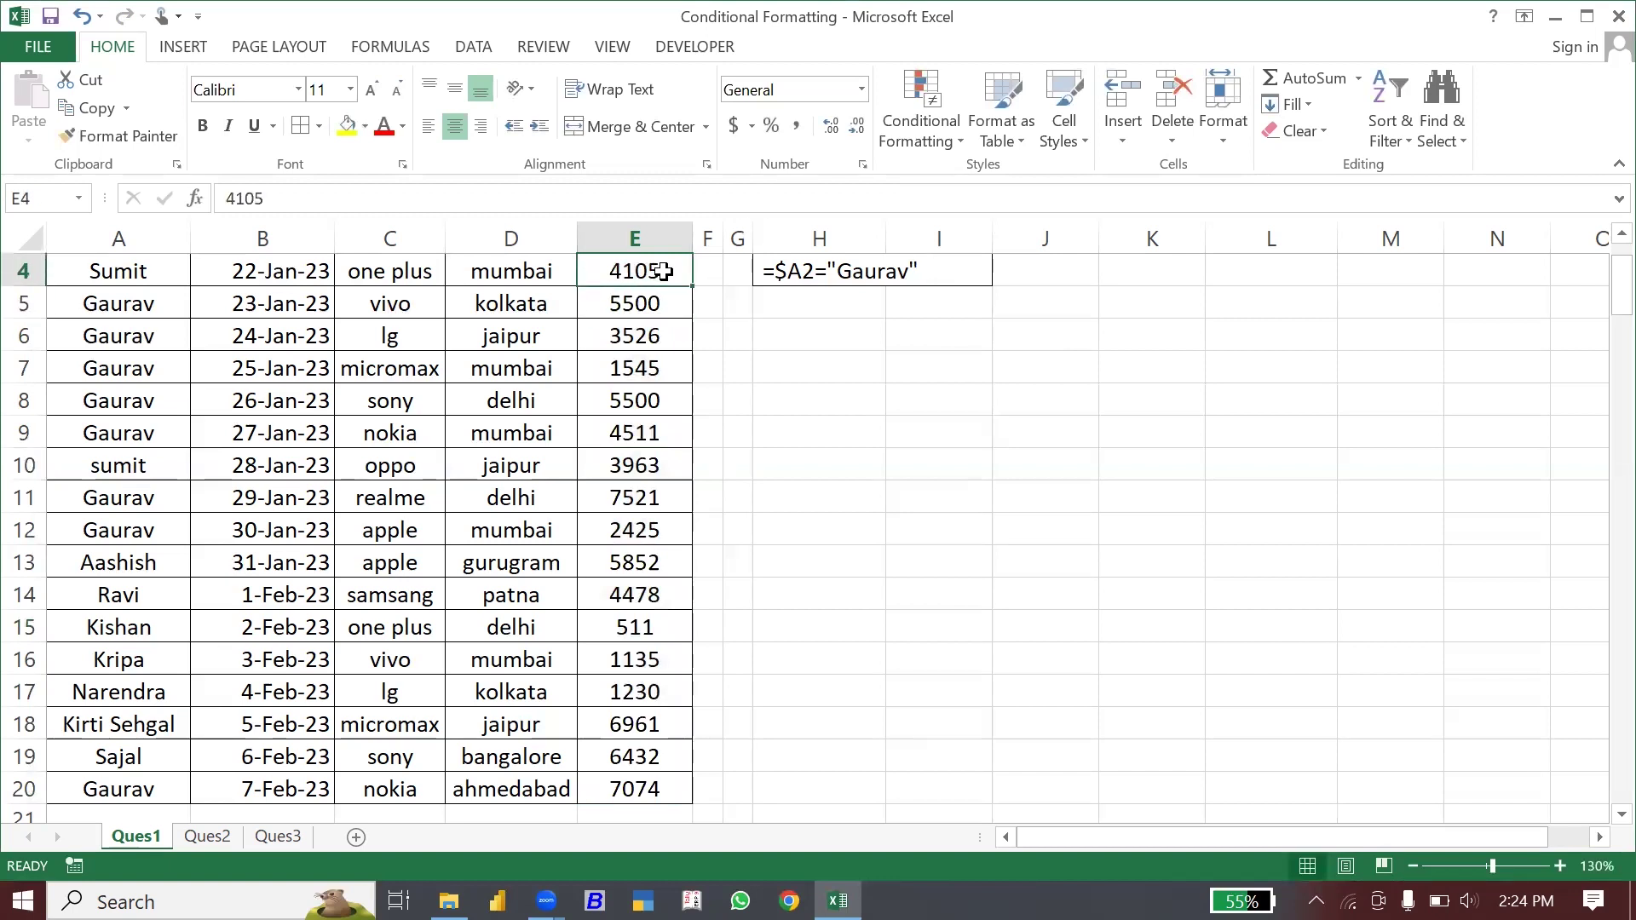
key("Up")
key("Up")
key("ctrl+shift+Down")
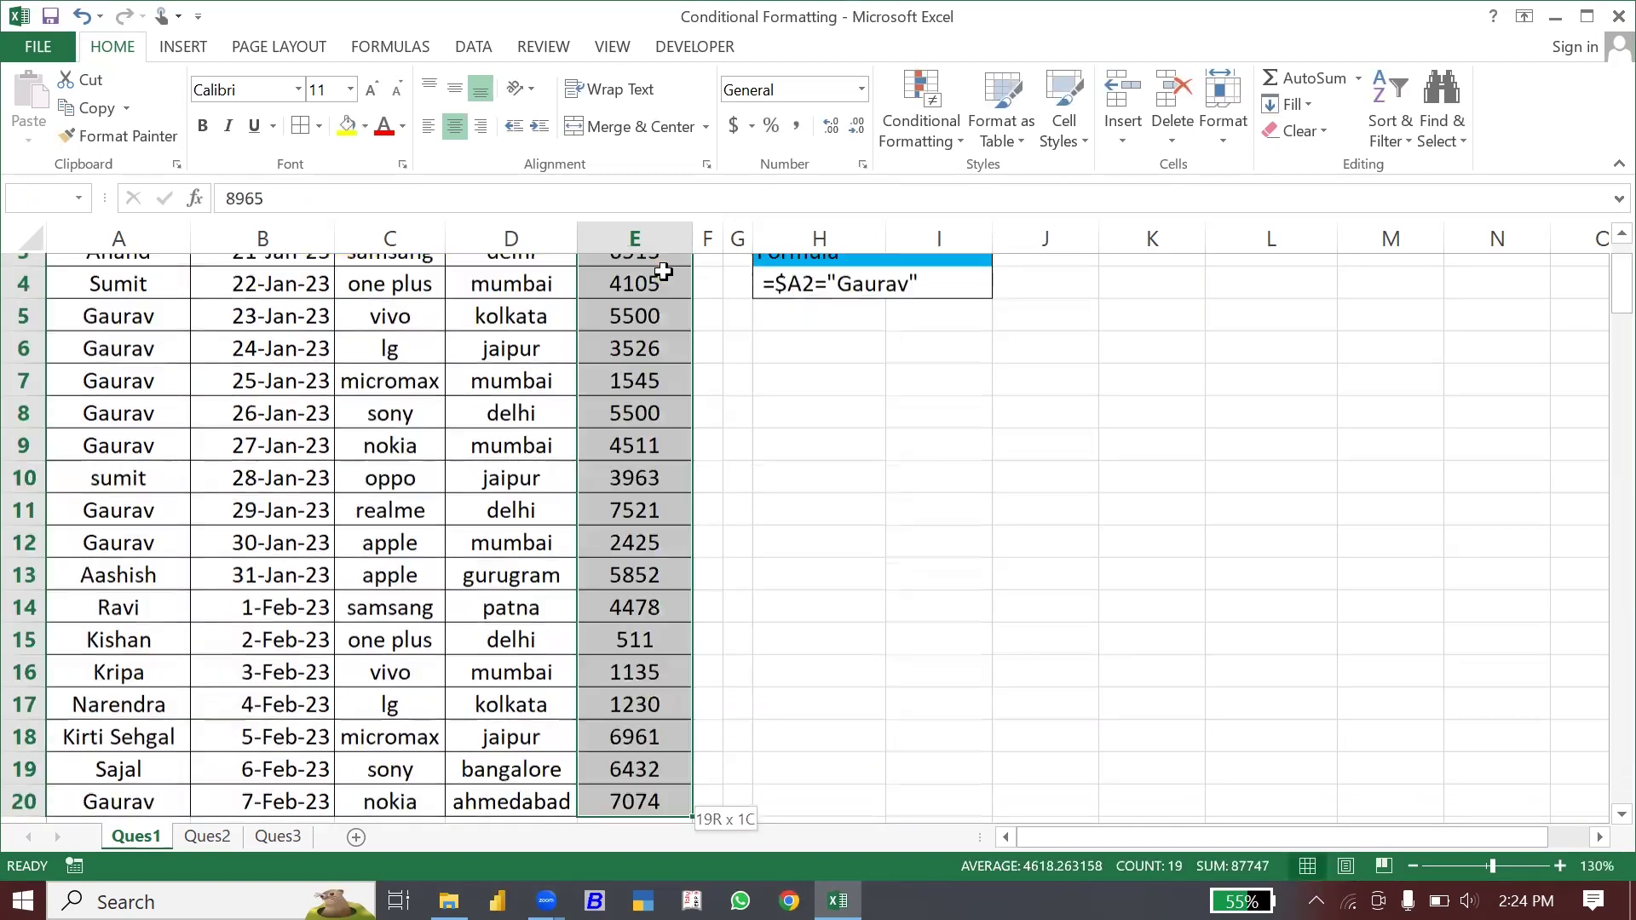
left_click(939, 140)
mouse_move(1005, 179)
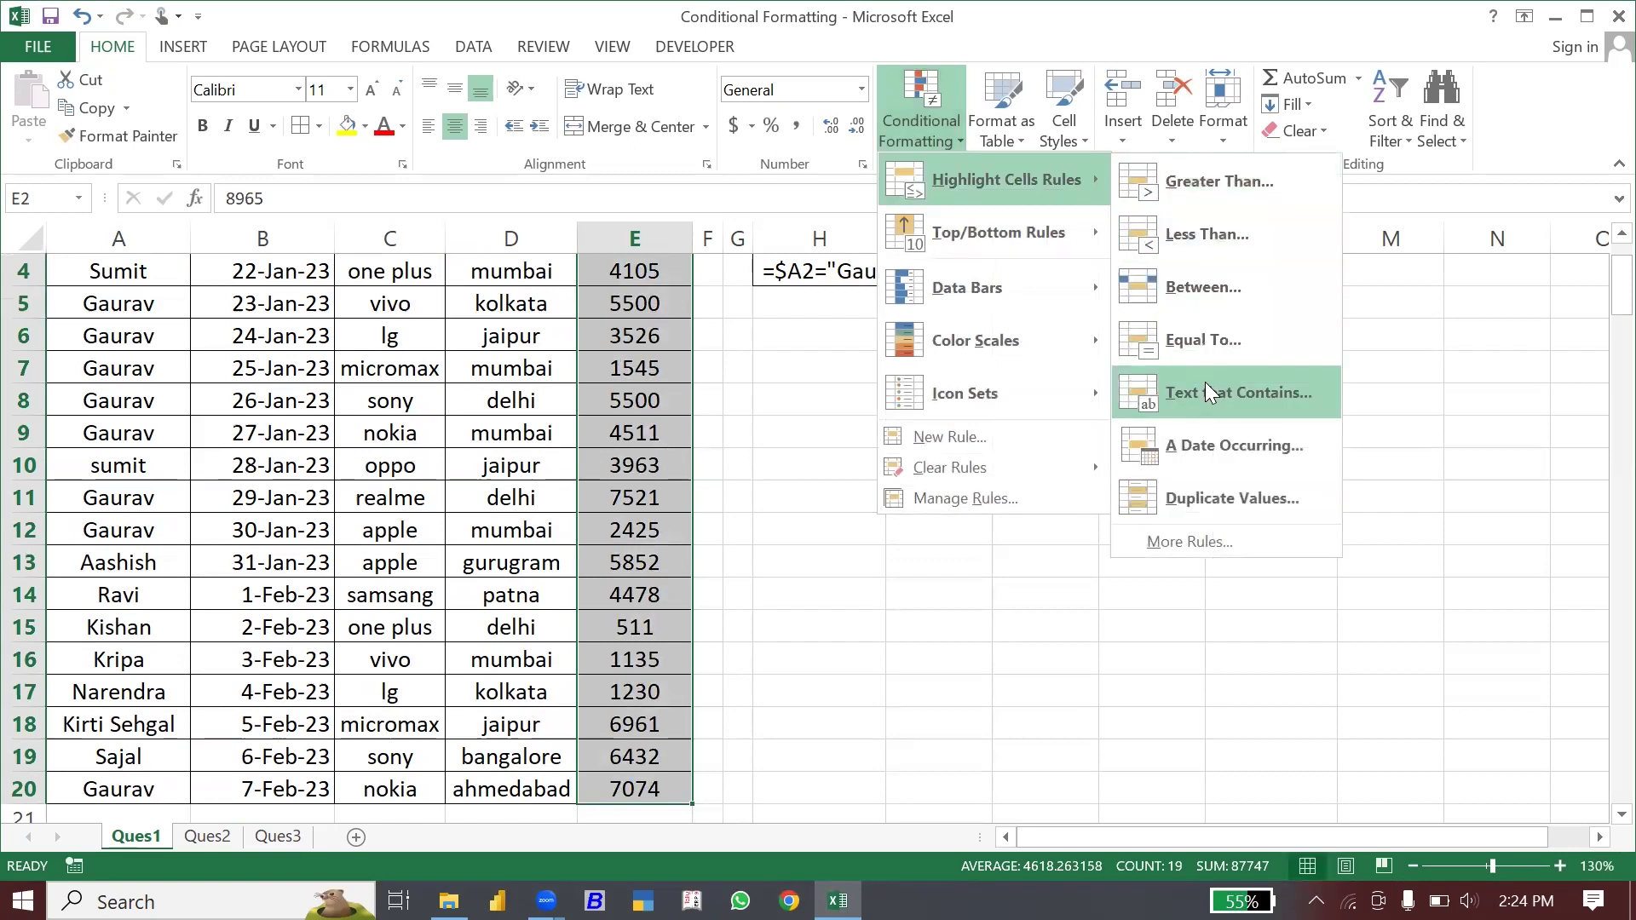
left_click(476, 460)
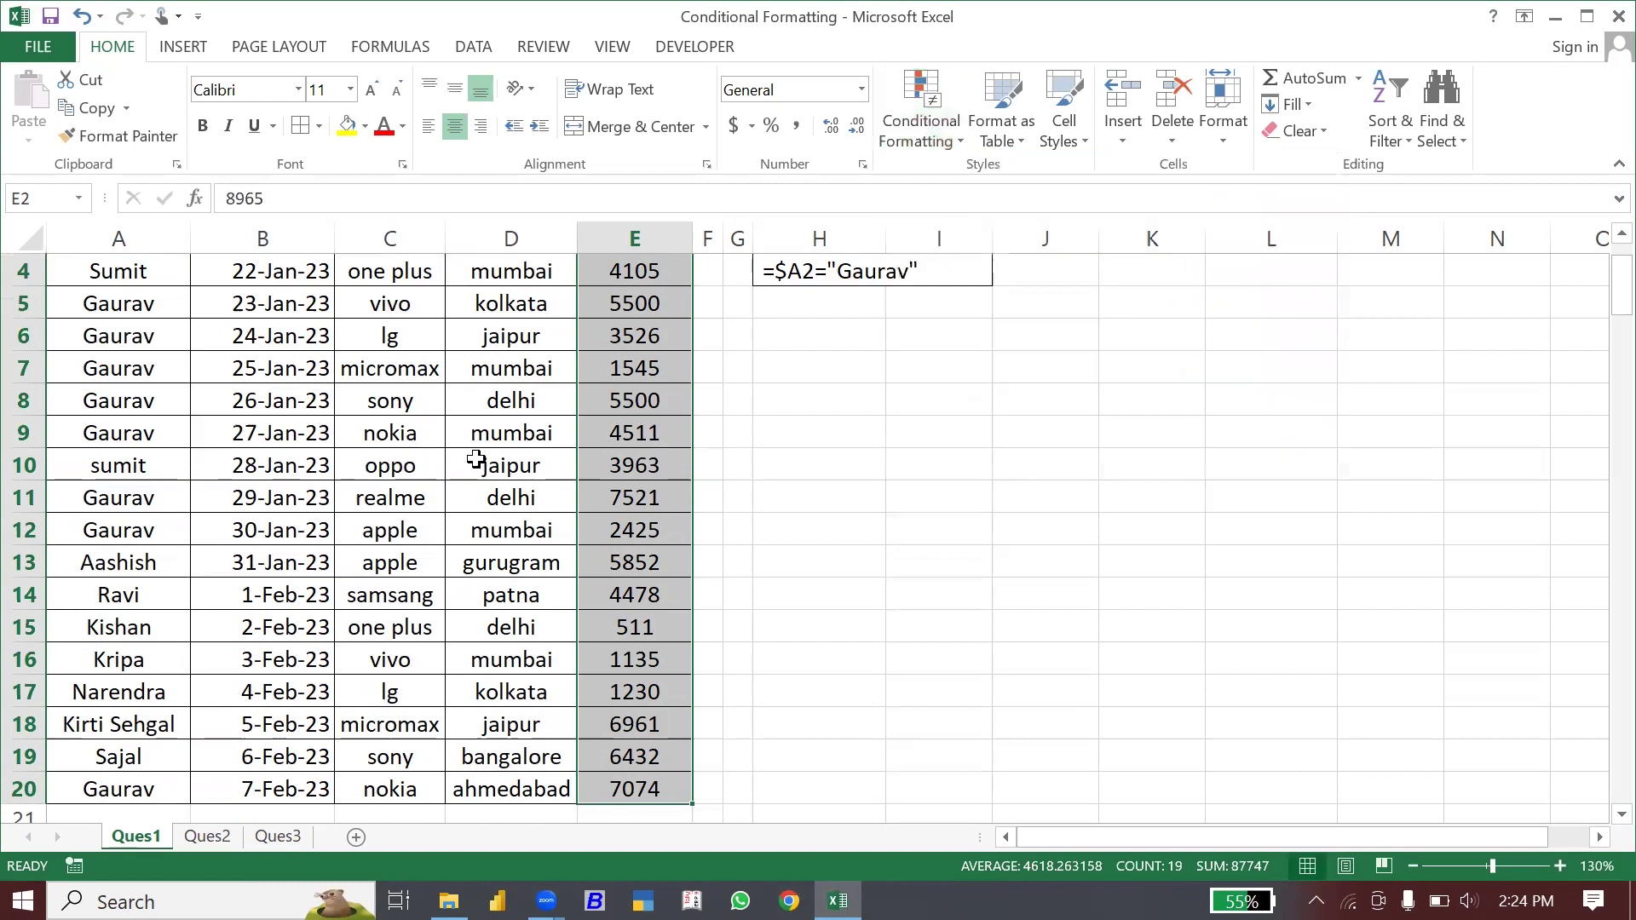
key("Up")
key("Left")
key("Left")
key("Left")
key("Left")
key("ctrl+a")
scroll(476, 460, "down", 1)
left_click(924, 136)
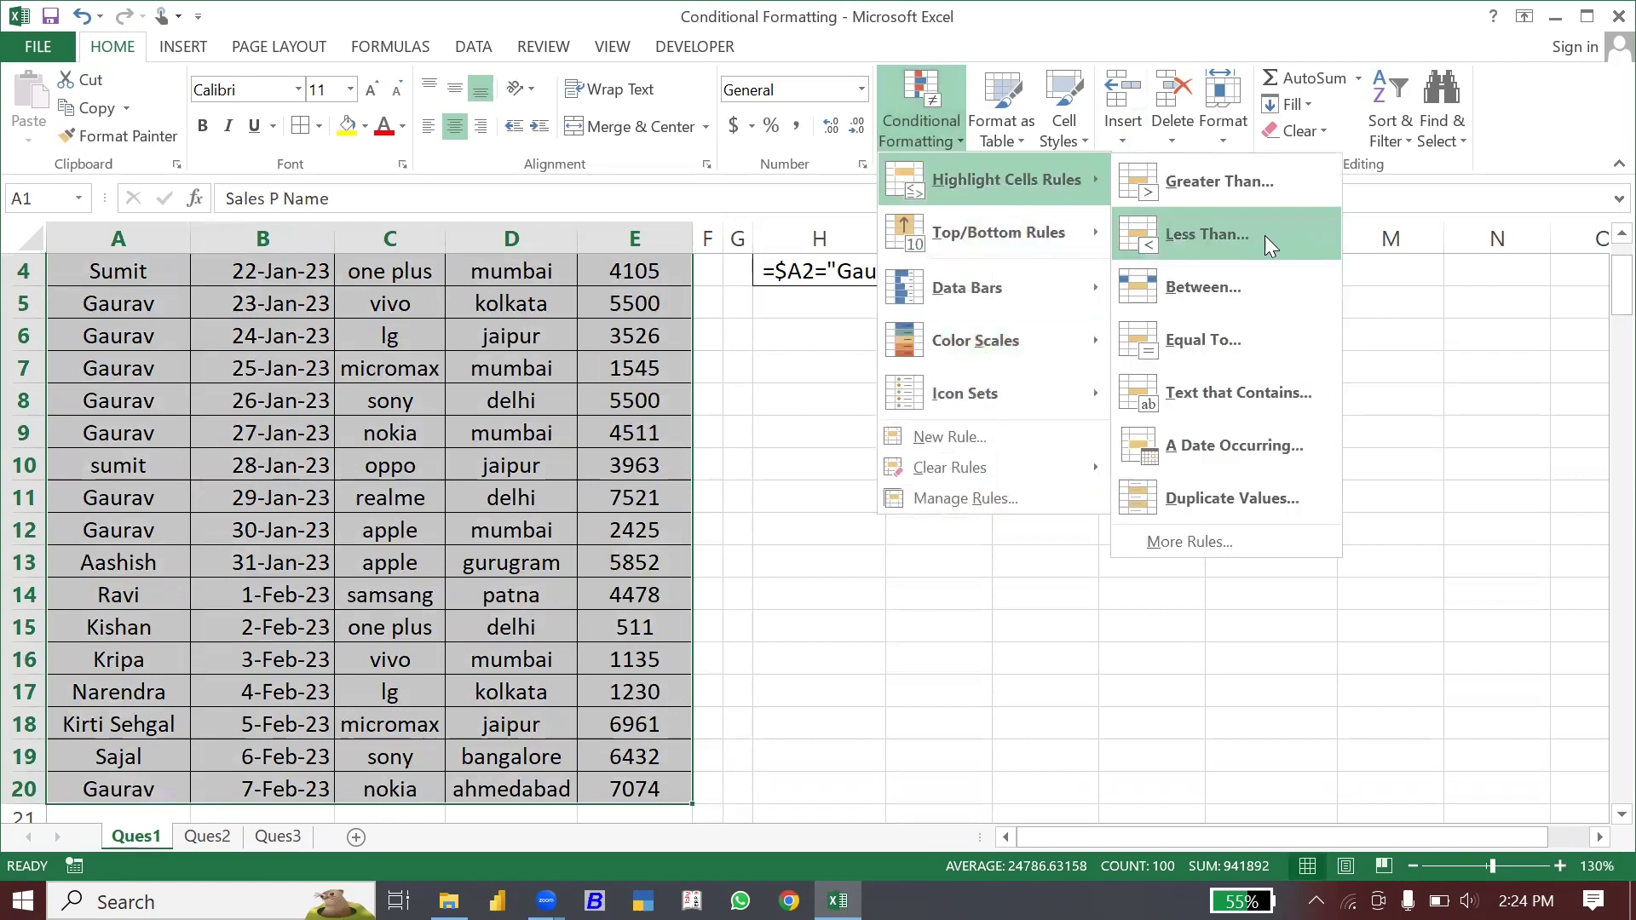
left_click(1213, 404)
key("BackSpace")
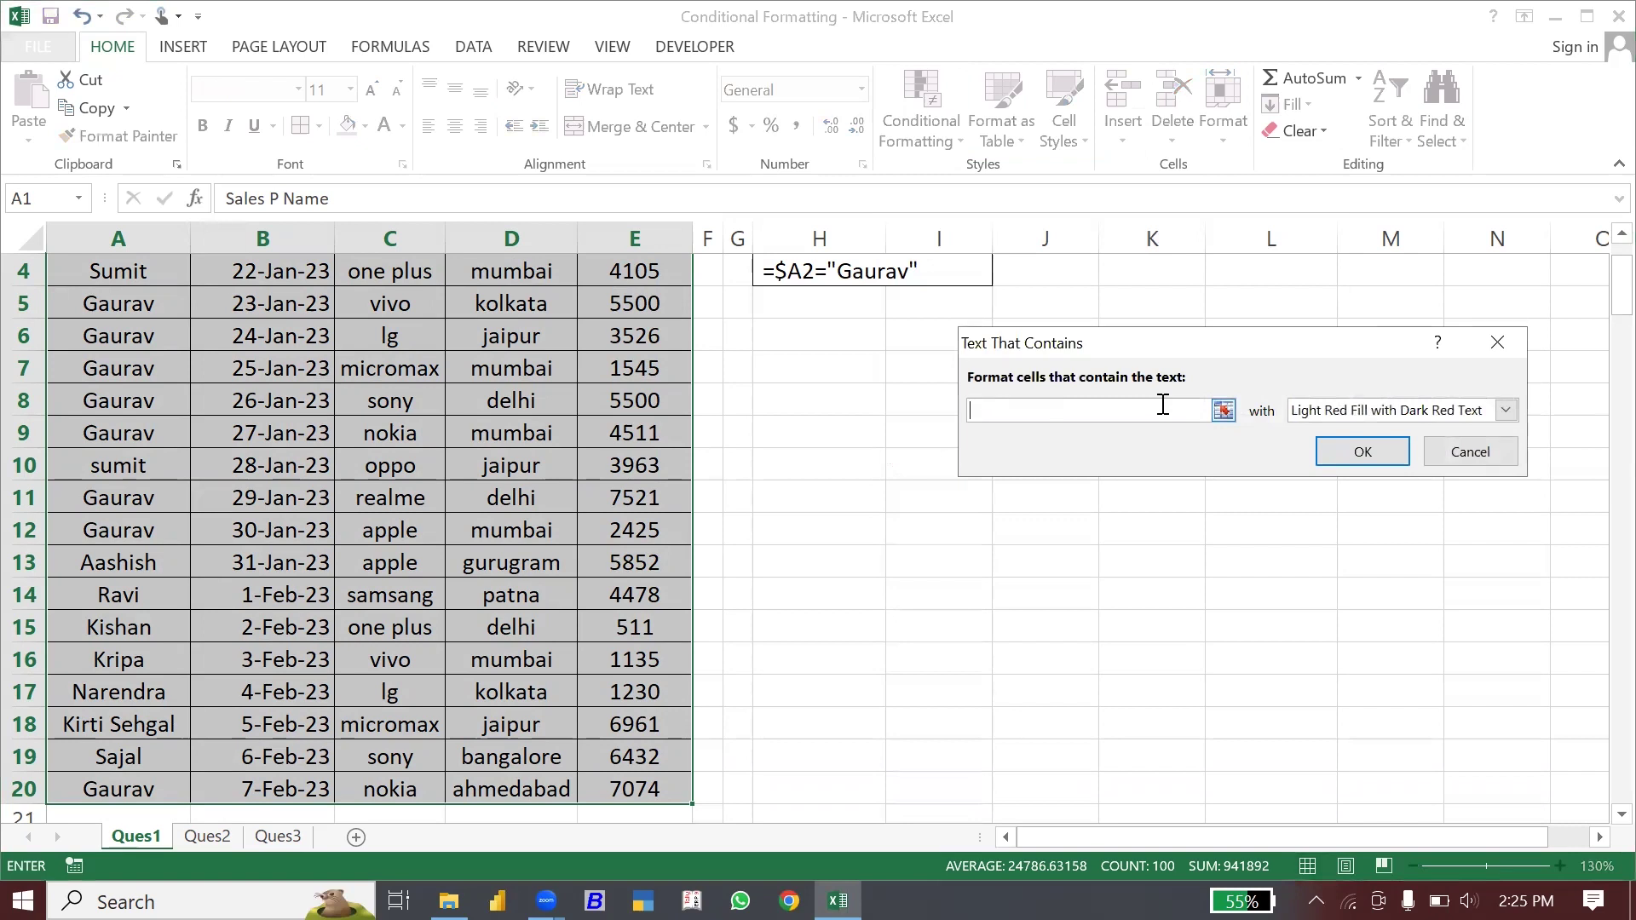
type("gu")
key("BackSpace")
type("a")
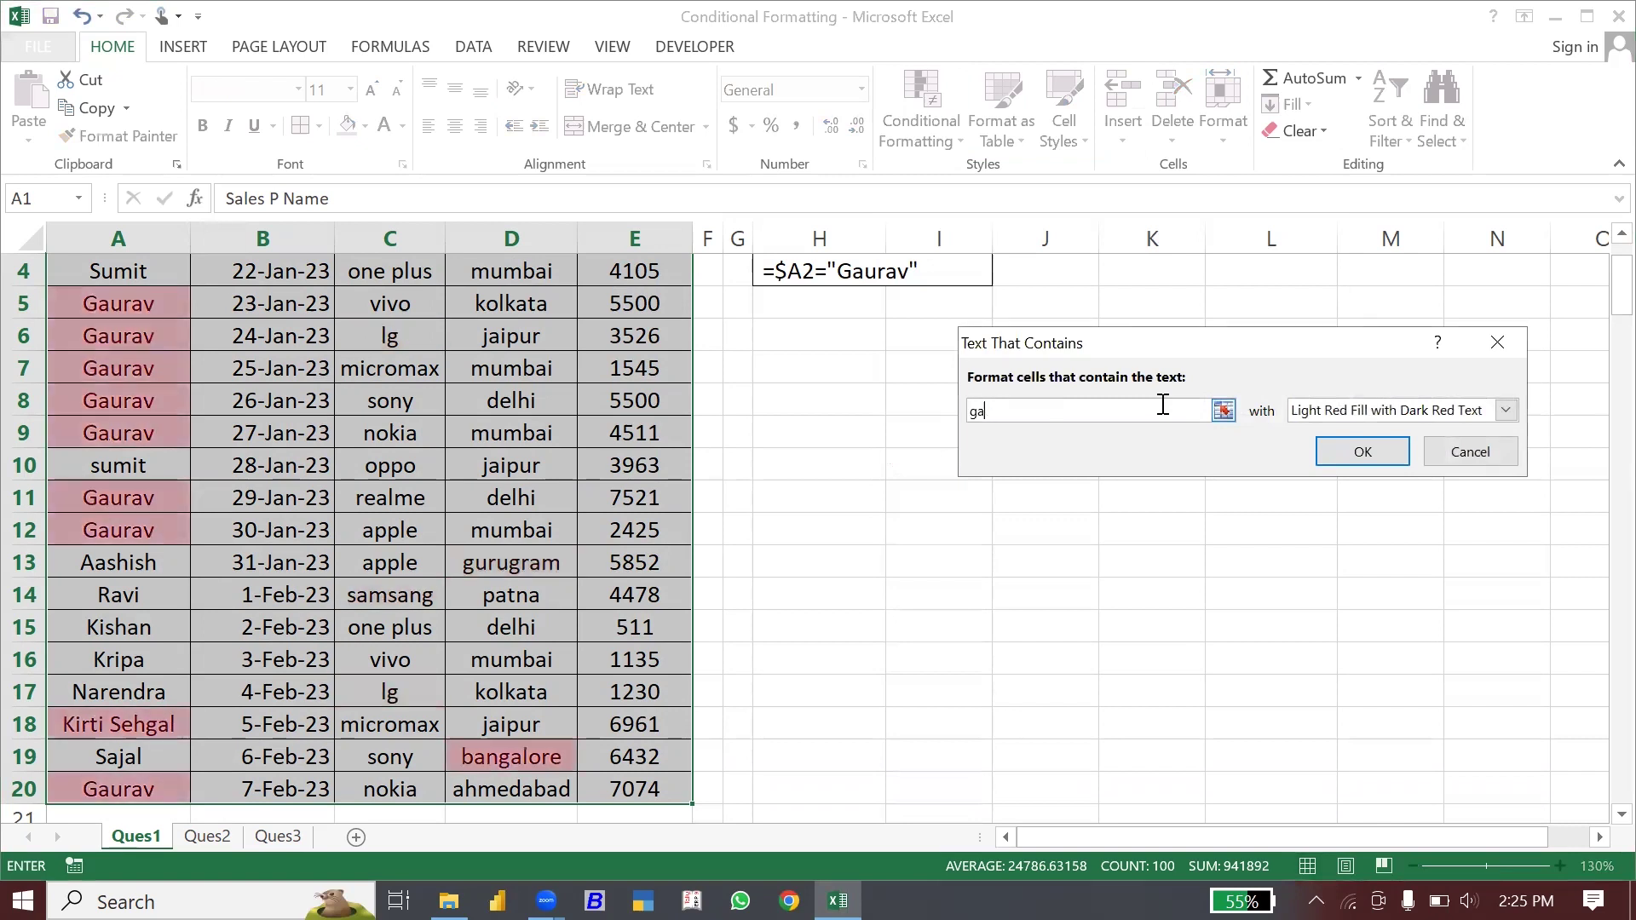
type("urav")
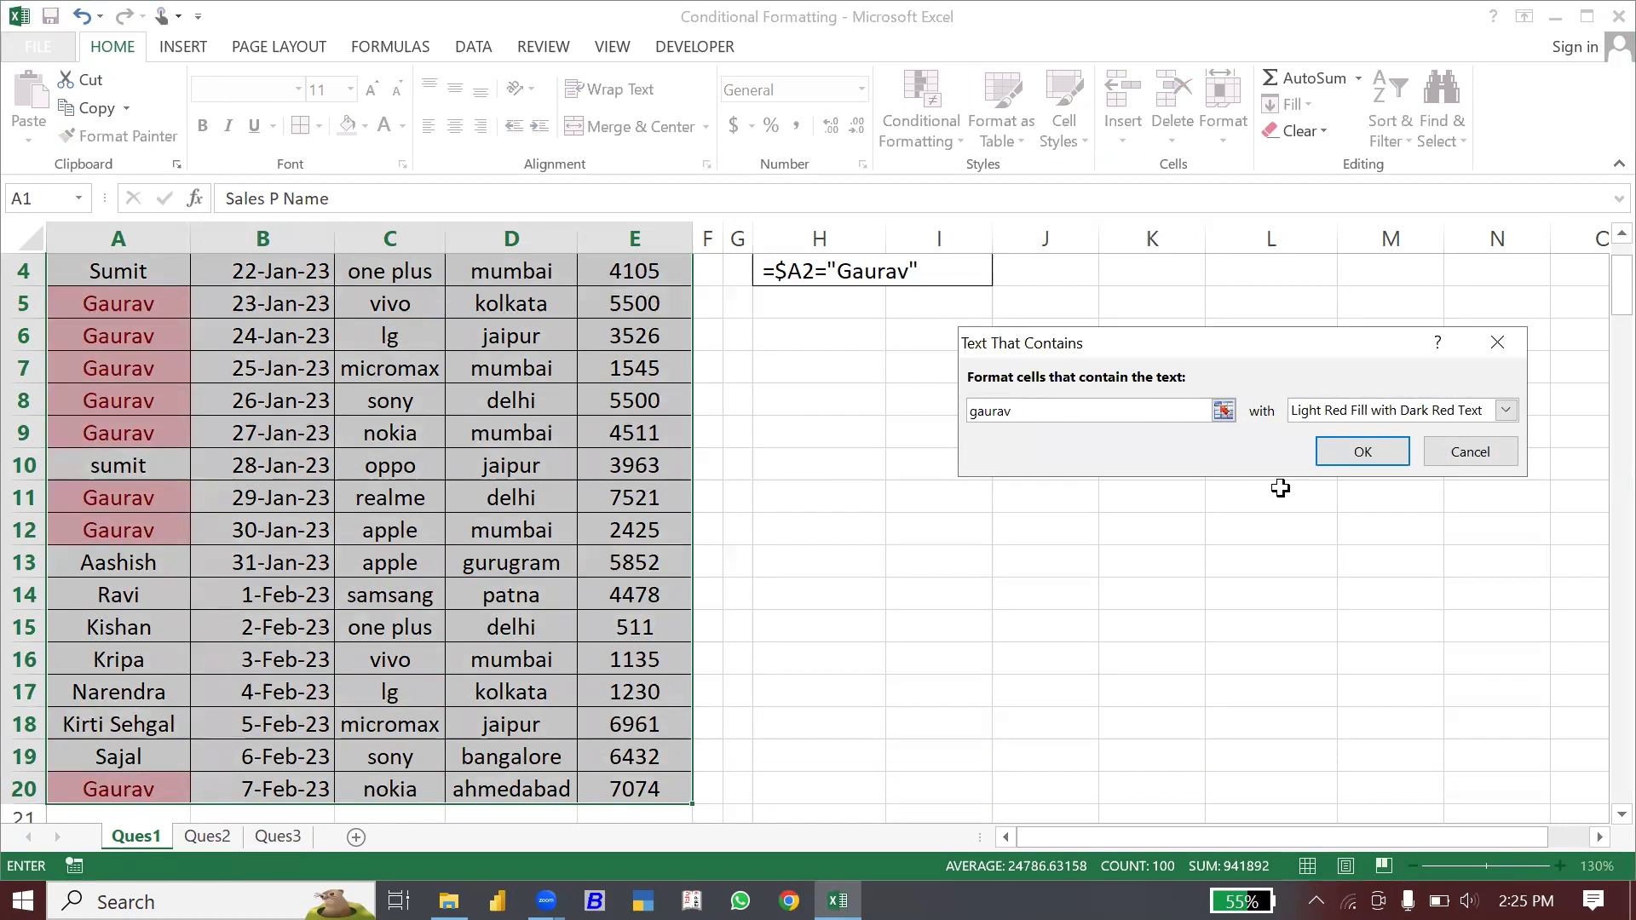
left_click(1448, 452)
left_click(971, 334)
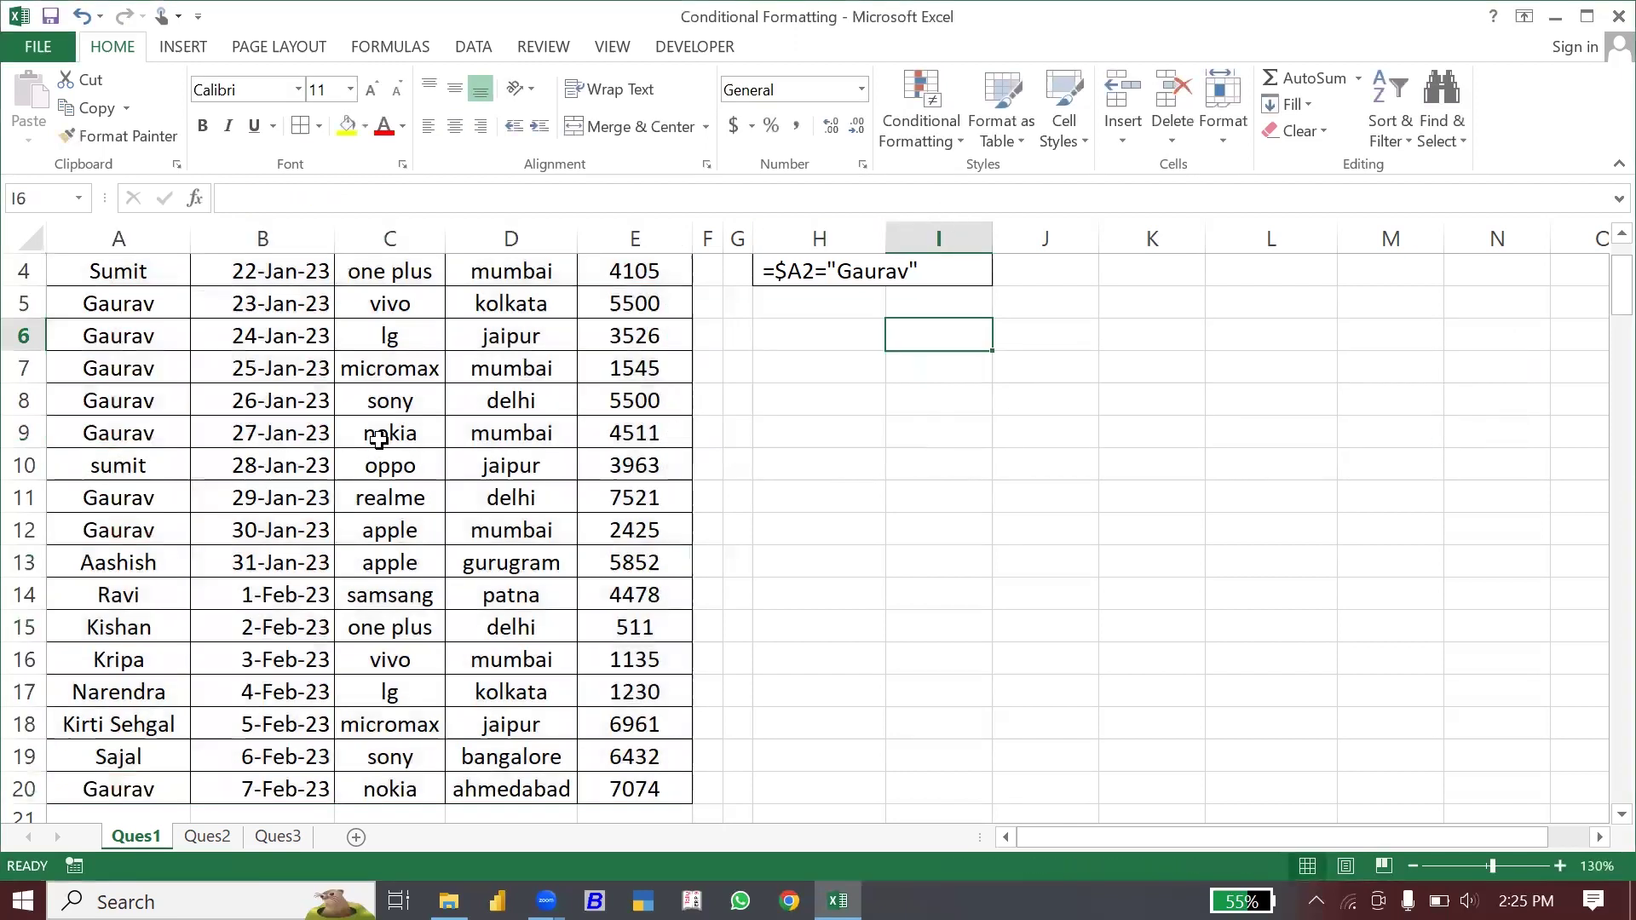
Select the Date column entries B2:B20.
left_click(612, 399)
key("Up")
key("Up")
key("Up")
key("Up")
key("Up")
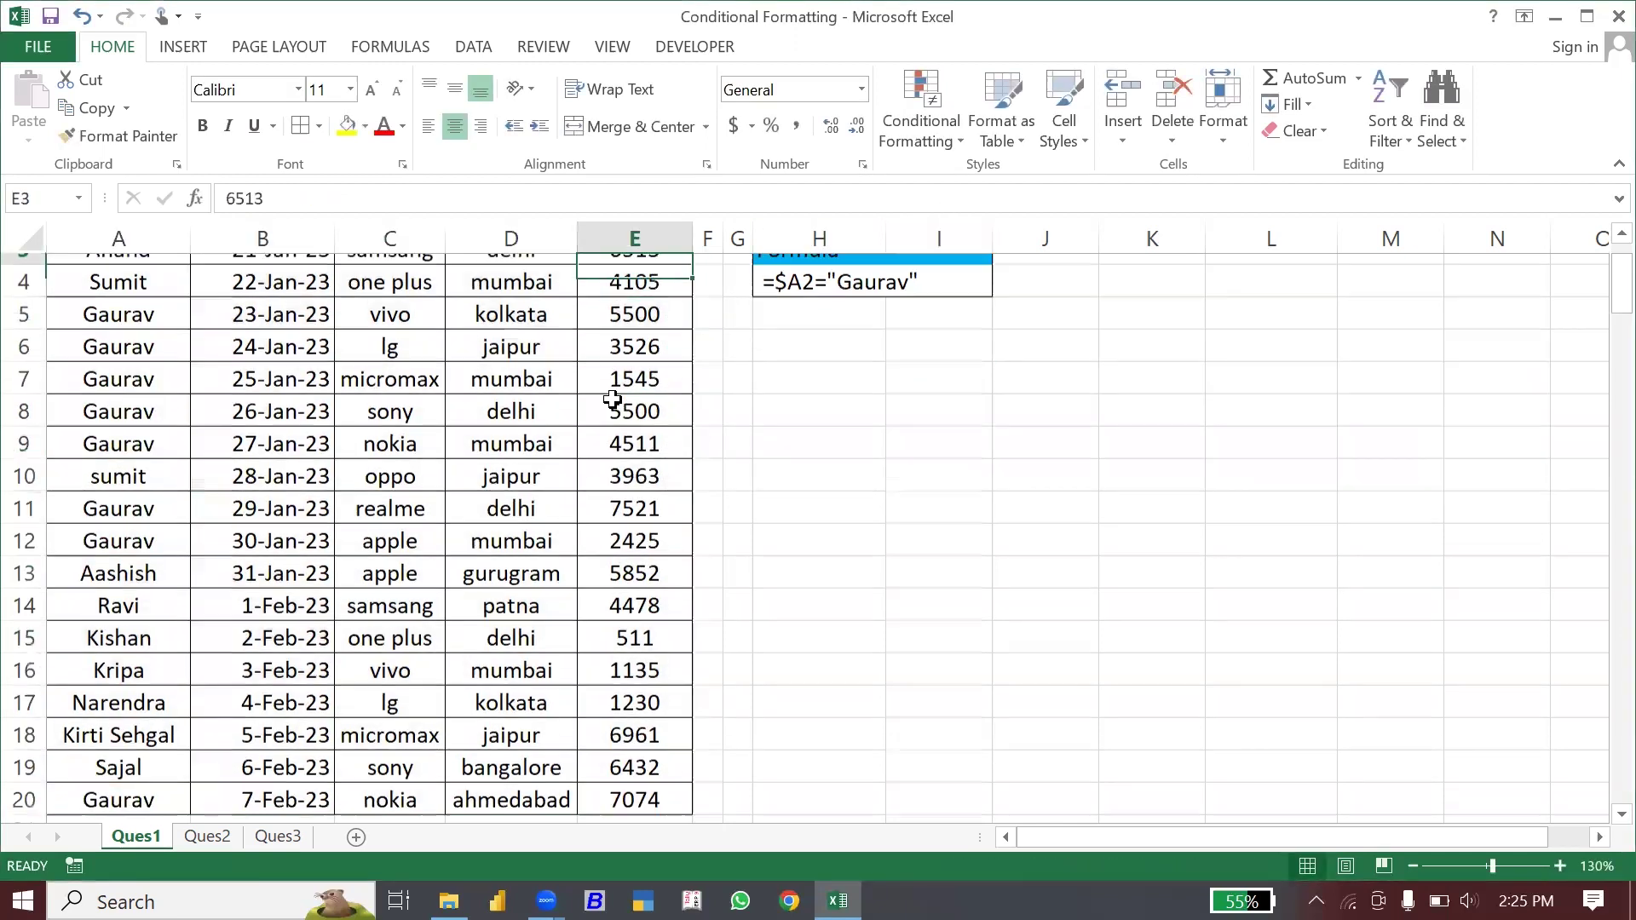
key("Up")
left_click(920, 119)
mouse_move(1004, 180)
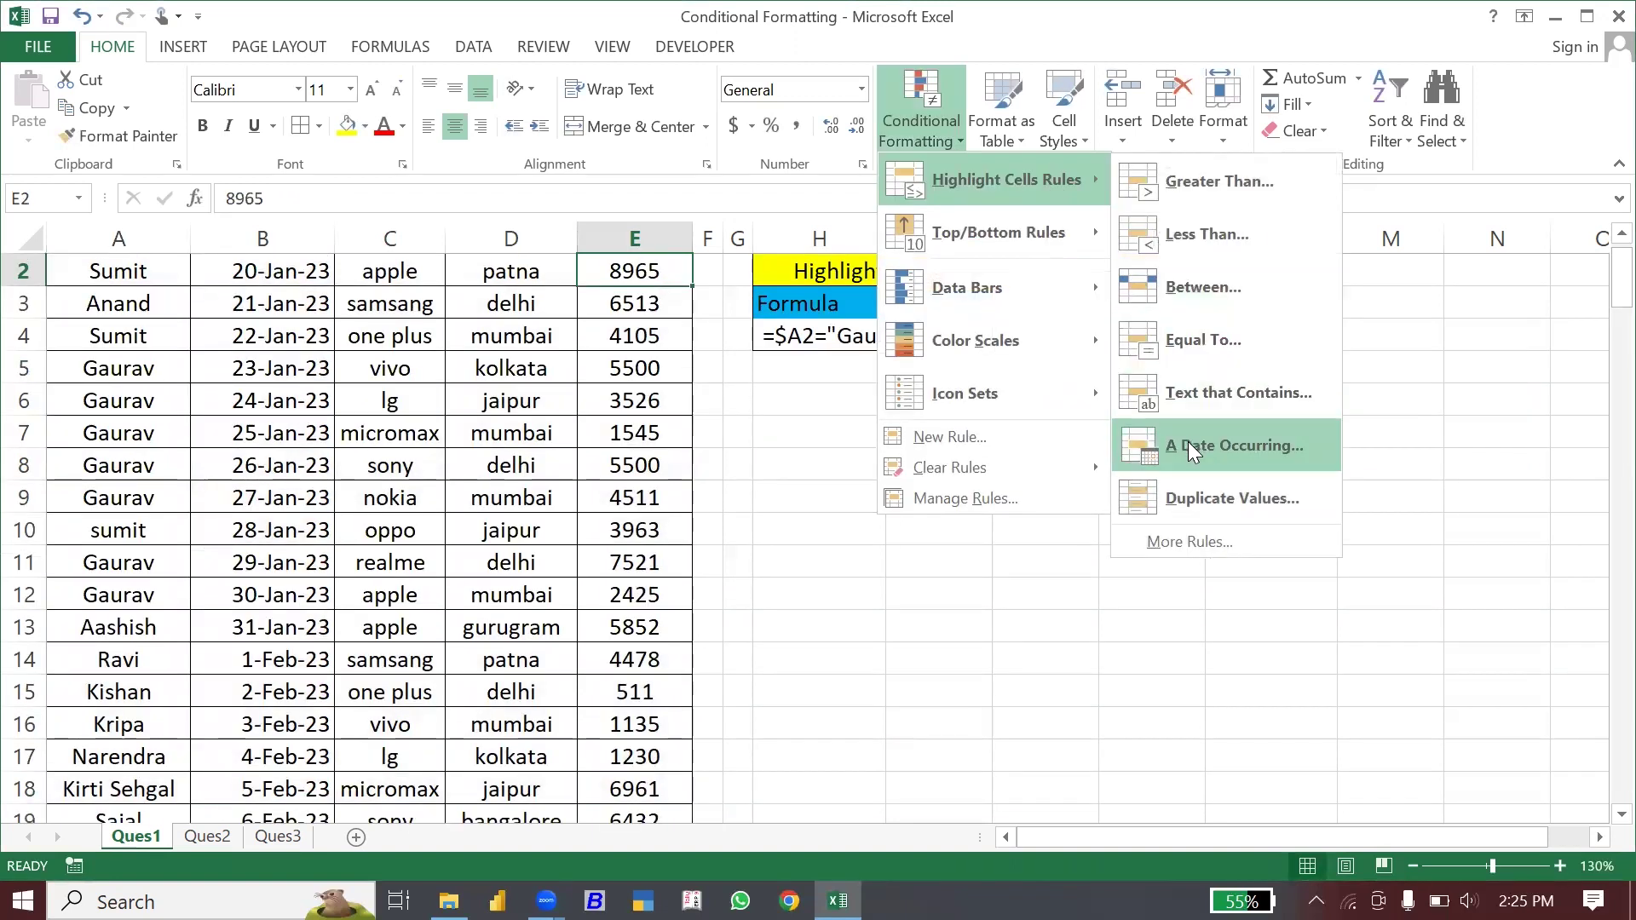
left_click(268, 431)
left_click(269, 430)
key("Up")
key("Up")
key("Up")
key("Up")
key("Up")
key("Up")
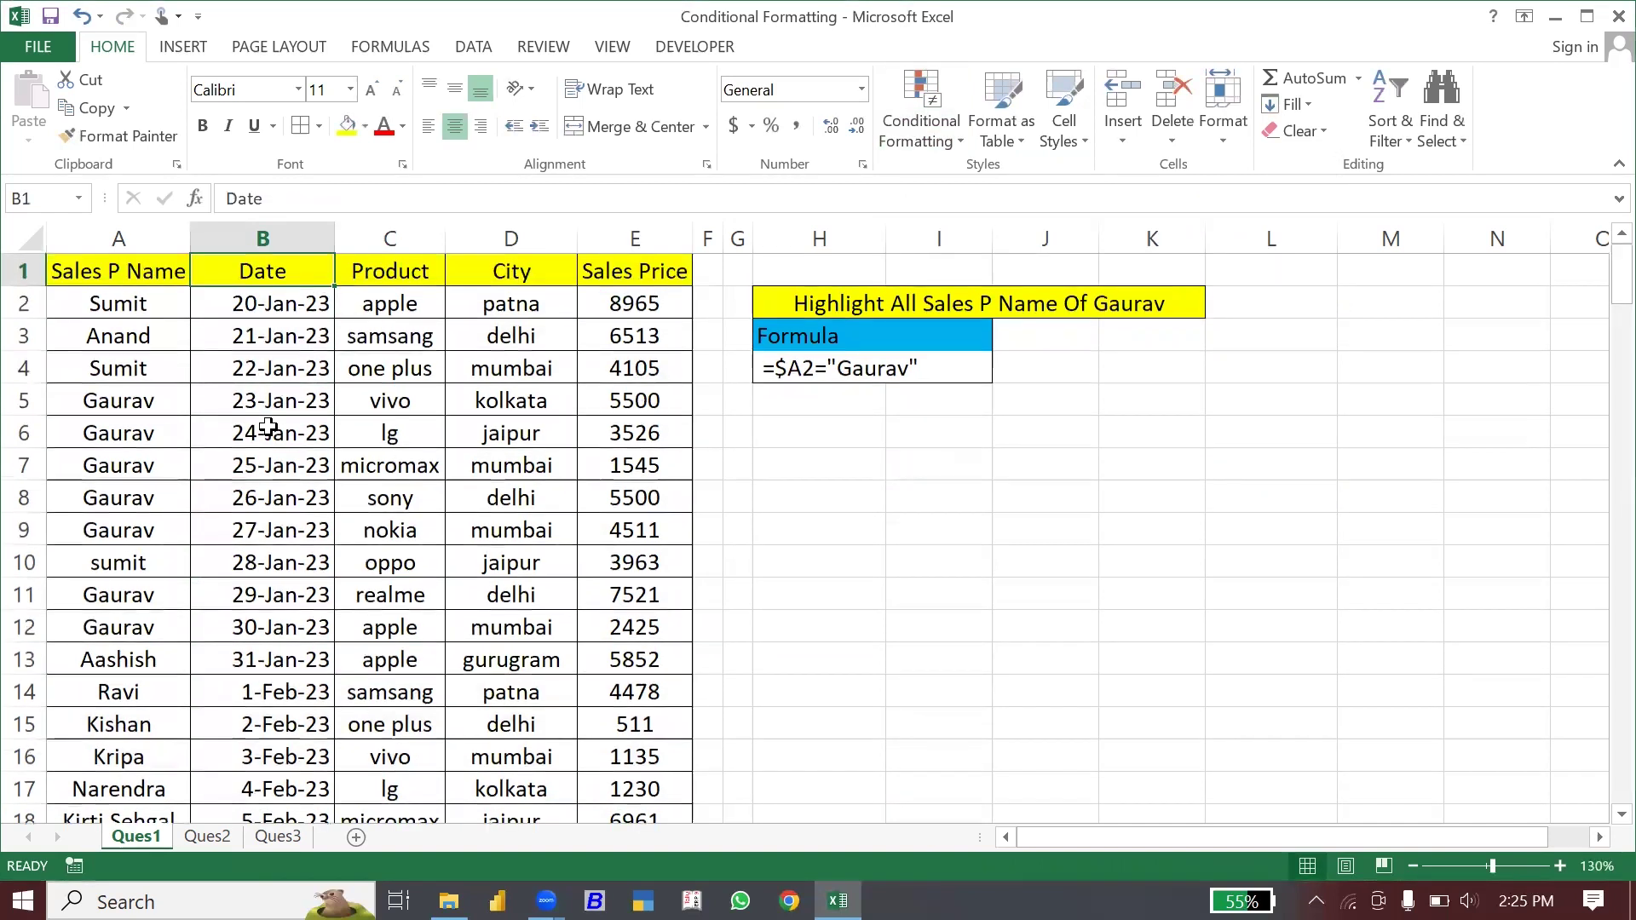
key("Down")
key("ctrl+shift+Down")
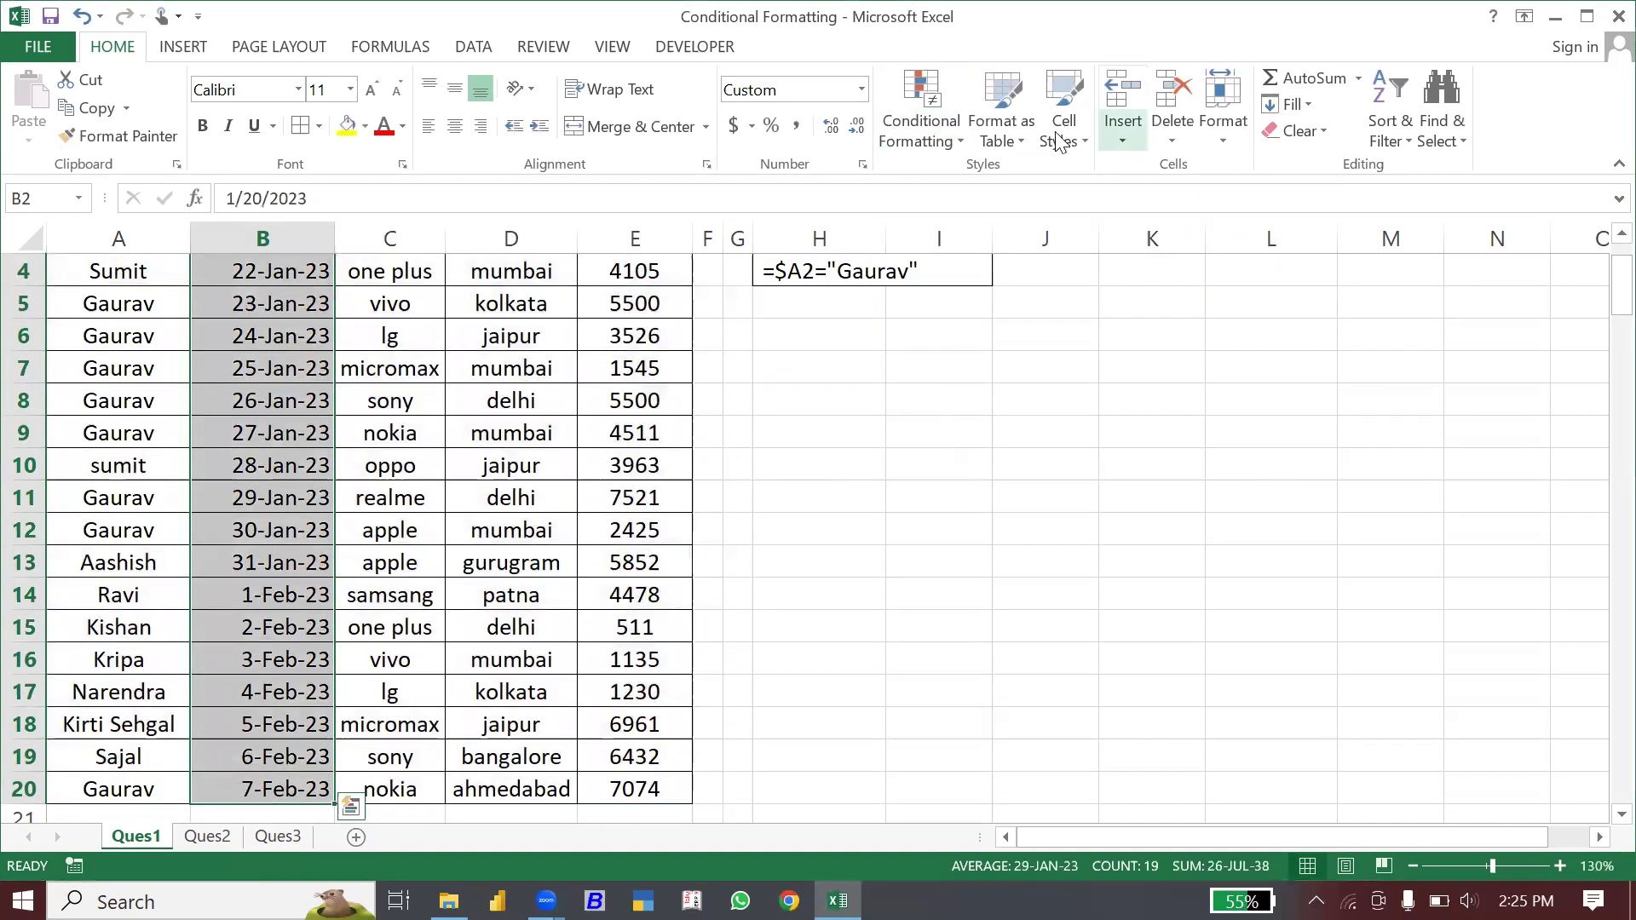
Highlight 2-Feb-23 with a Today date-occurring rule, then clear all sheet rules.
left_click(940, 145)
mouse_move(1005, 181)
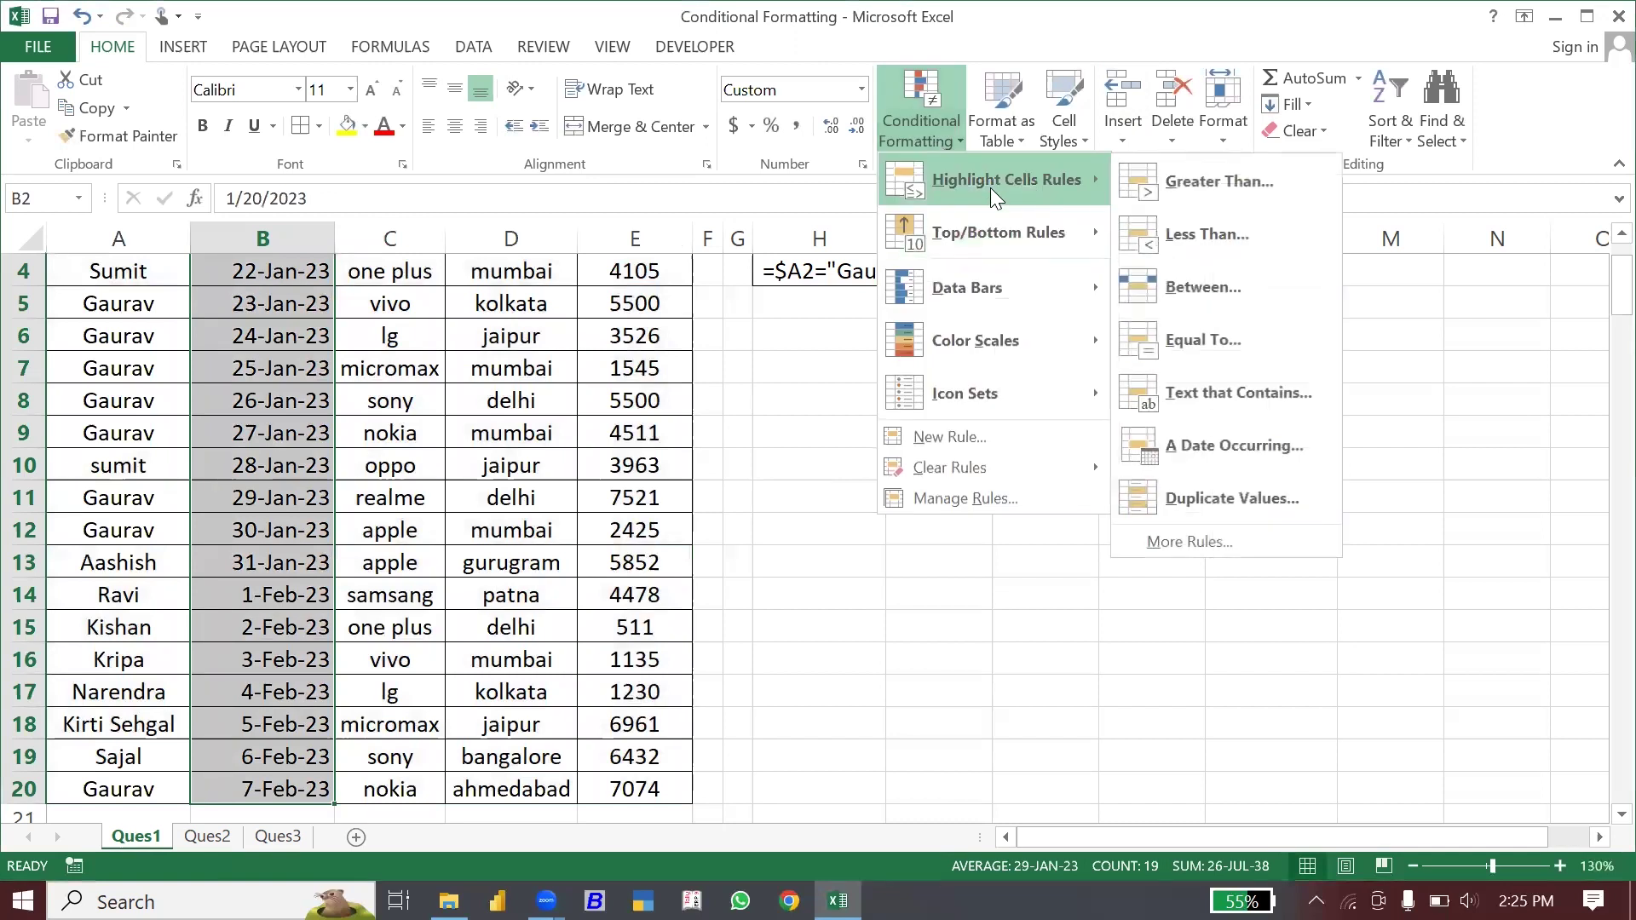
left_click(1232, 467)
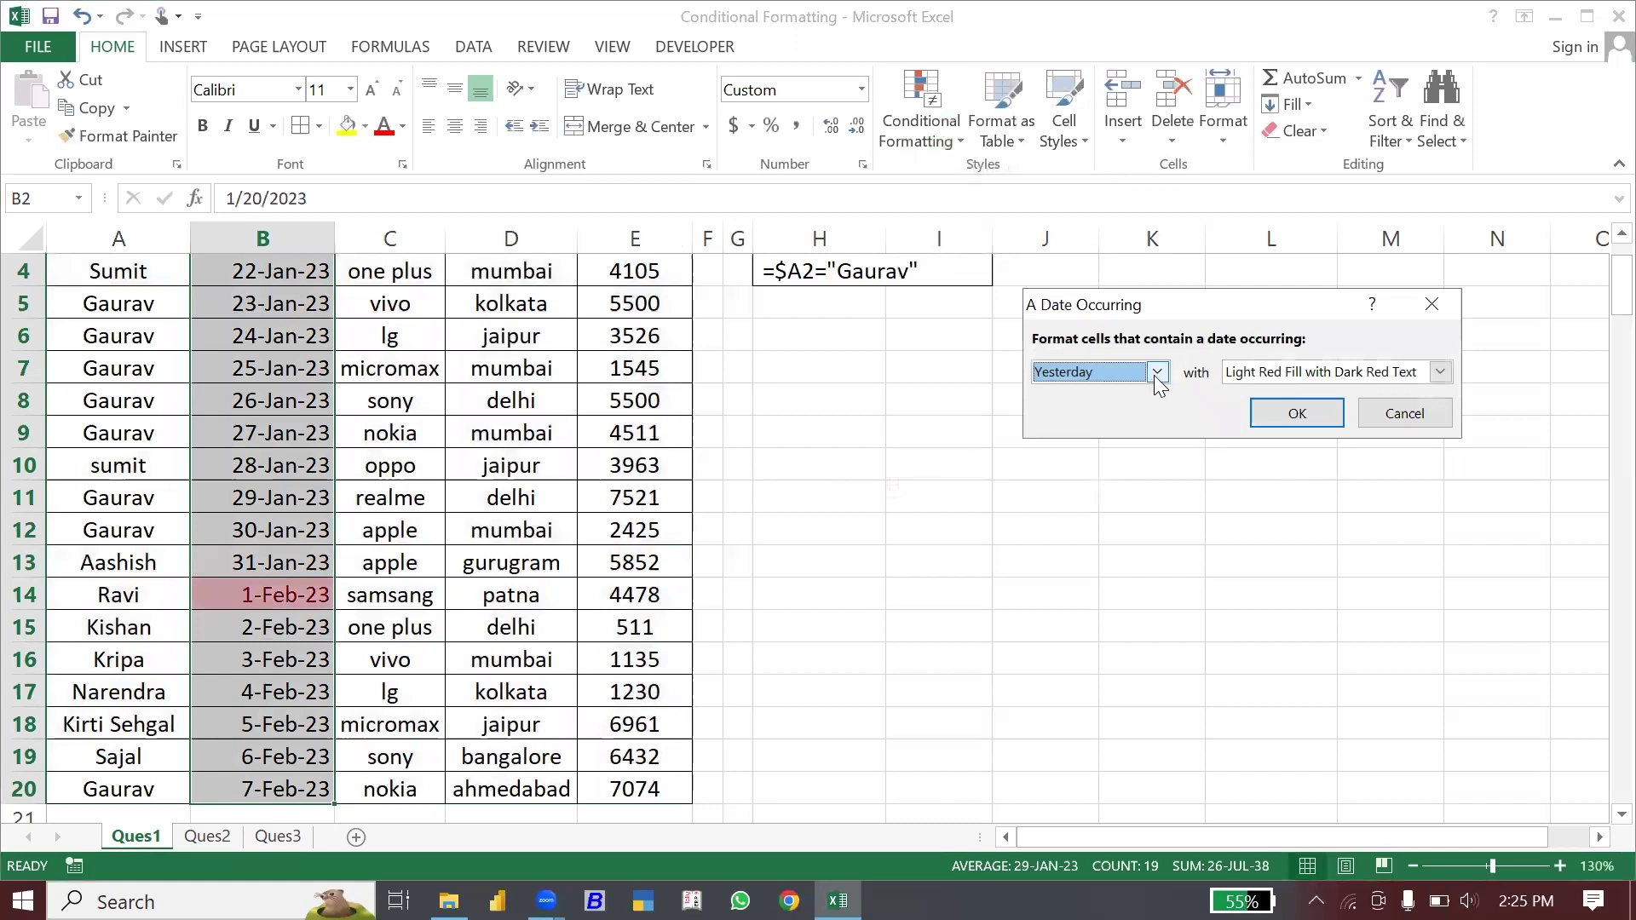
left_click(1157, 375)
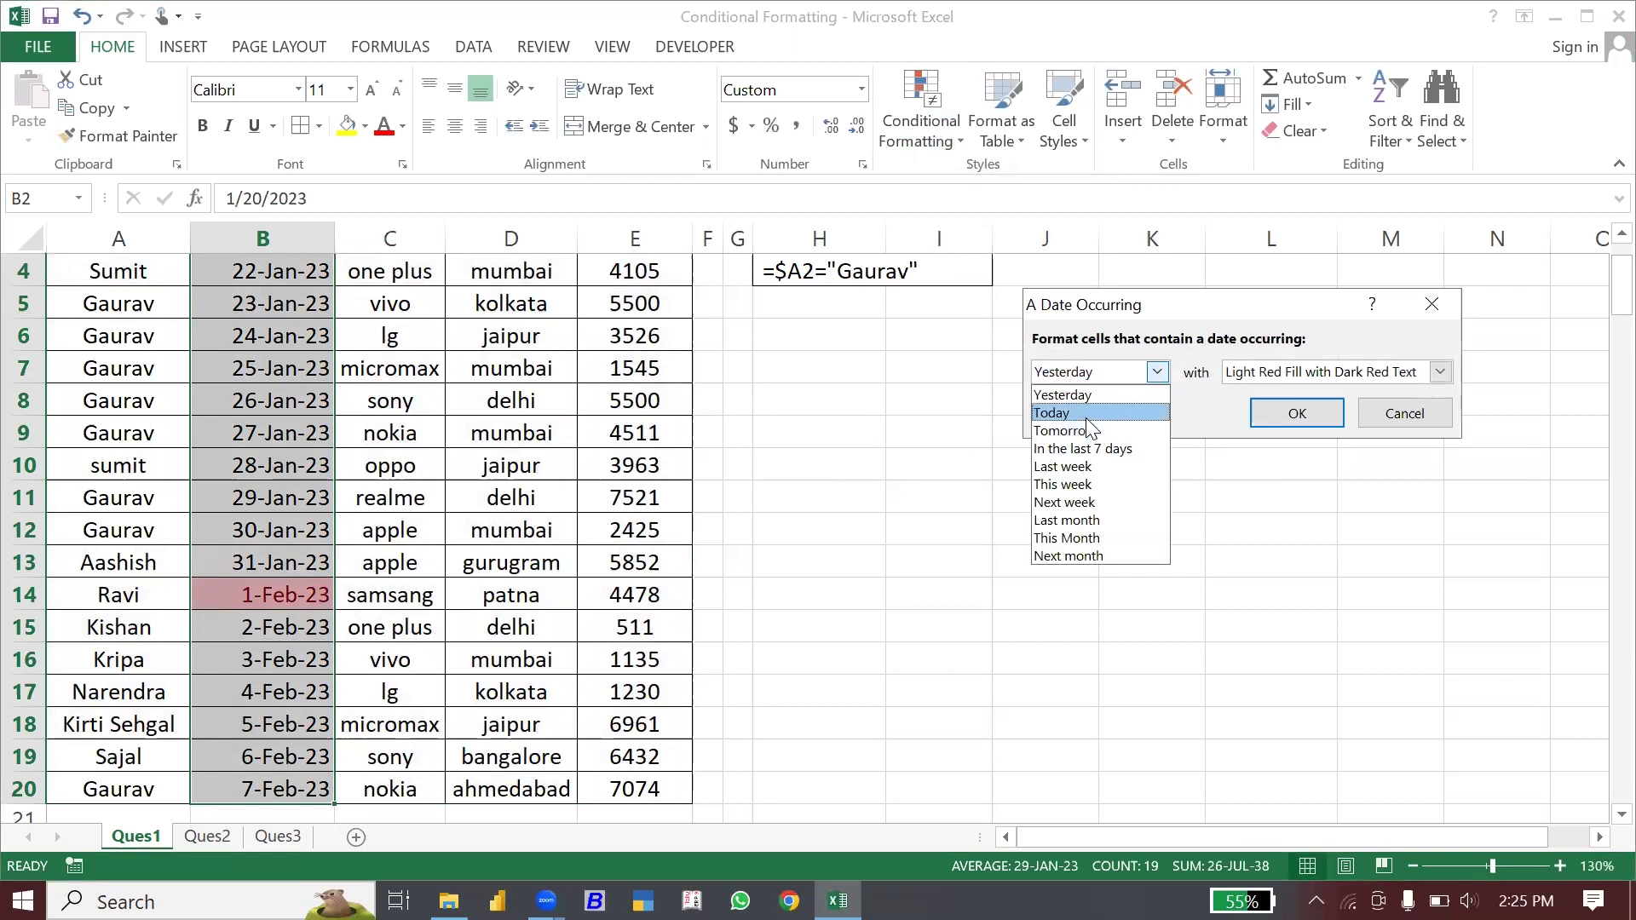
left_click(1088, 449)
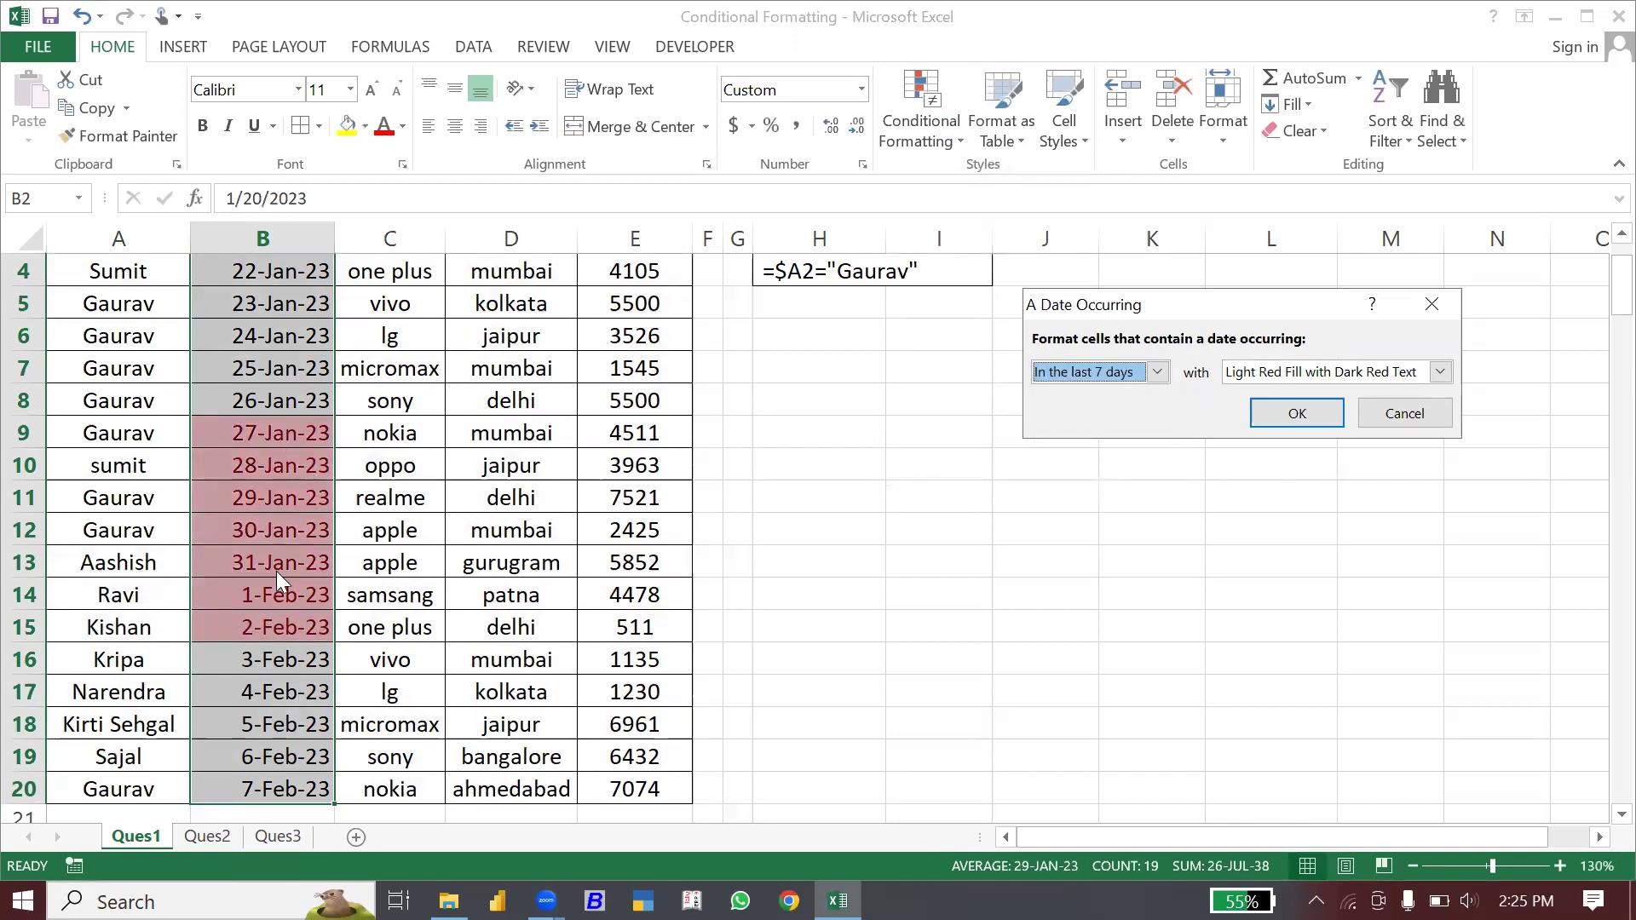
left_click(1158, 375)
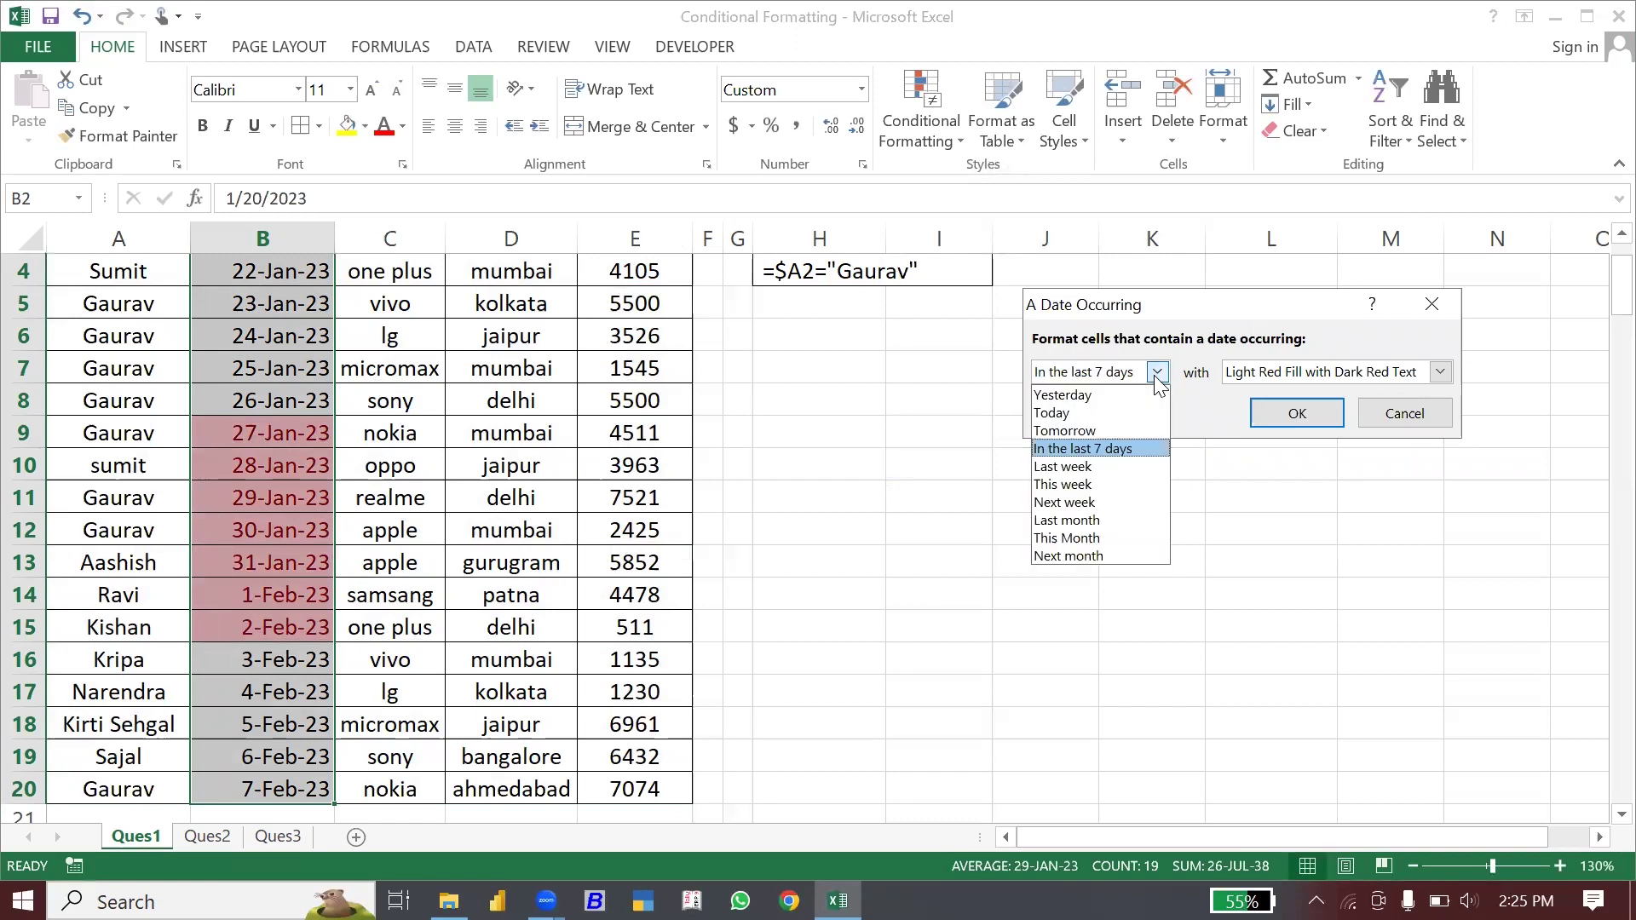
left_click(1071, 467)
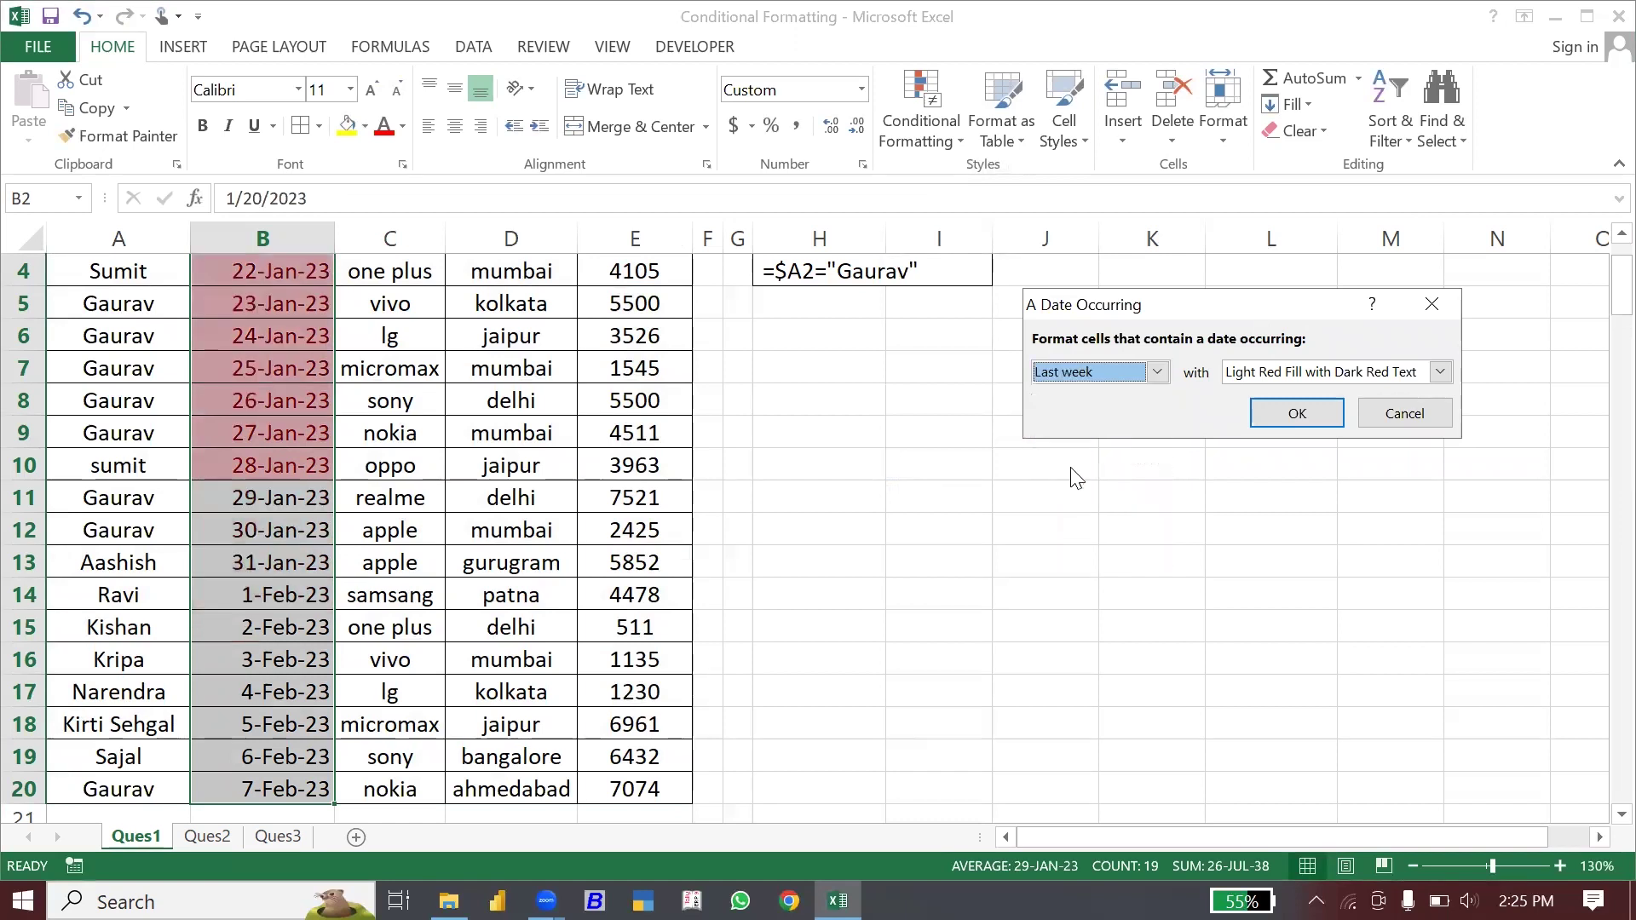
left_click(1156, 380)
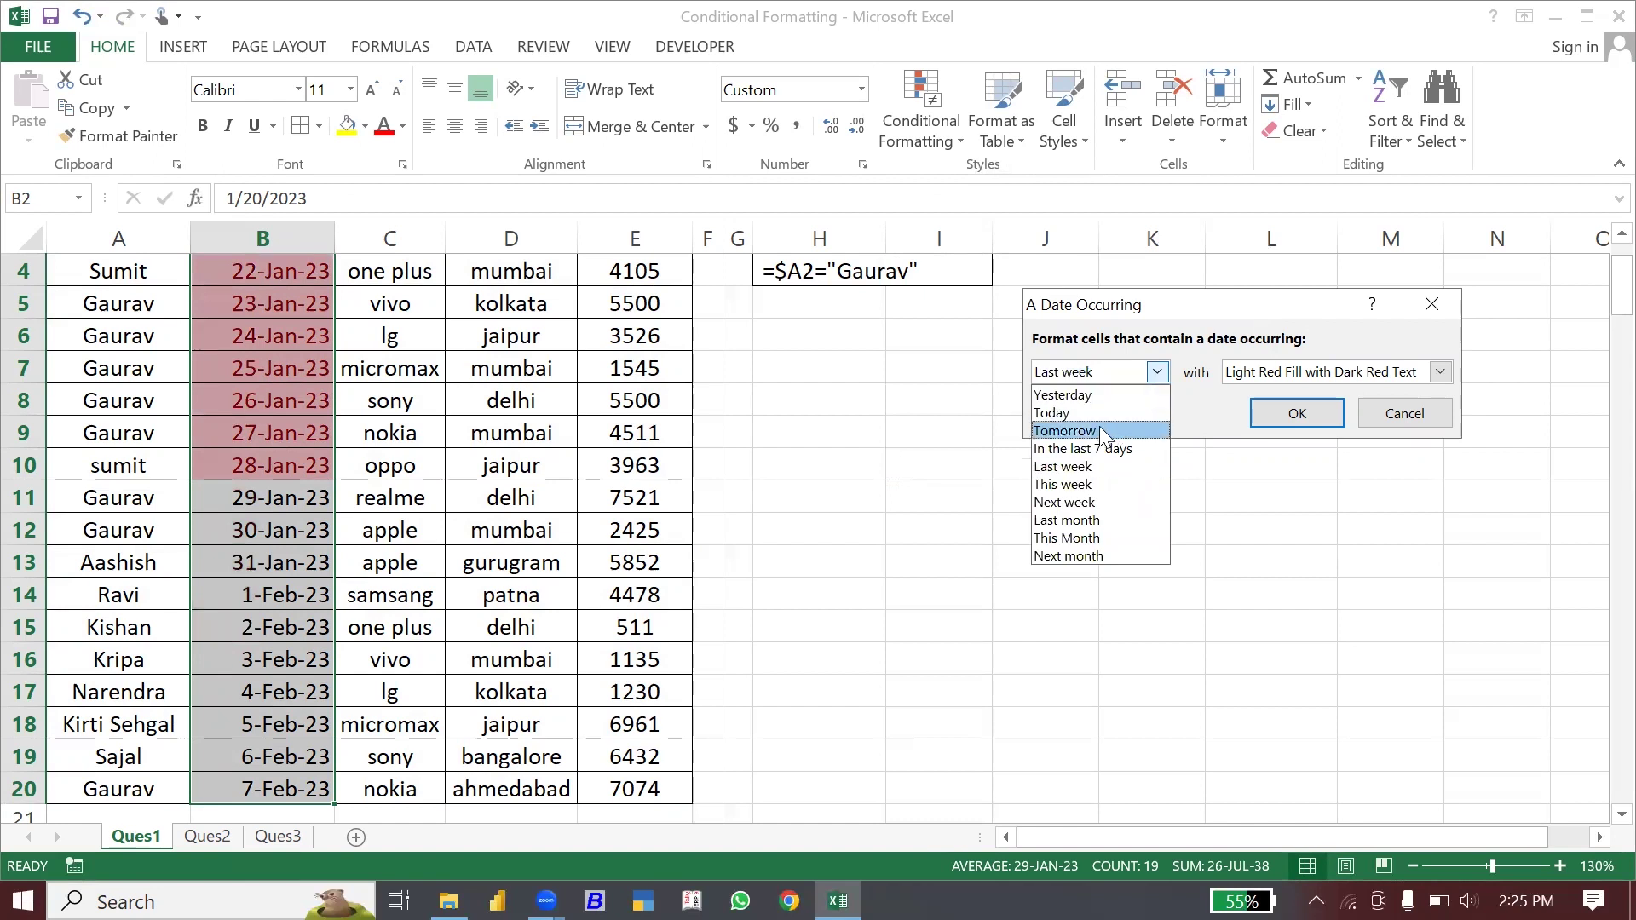
left_click(1096, 430)
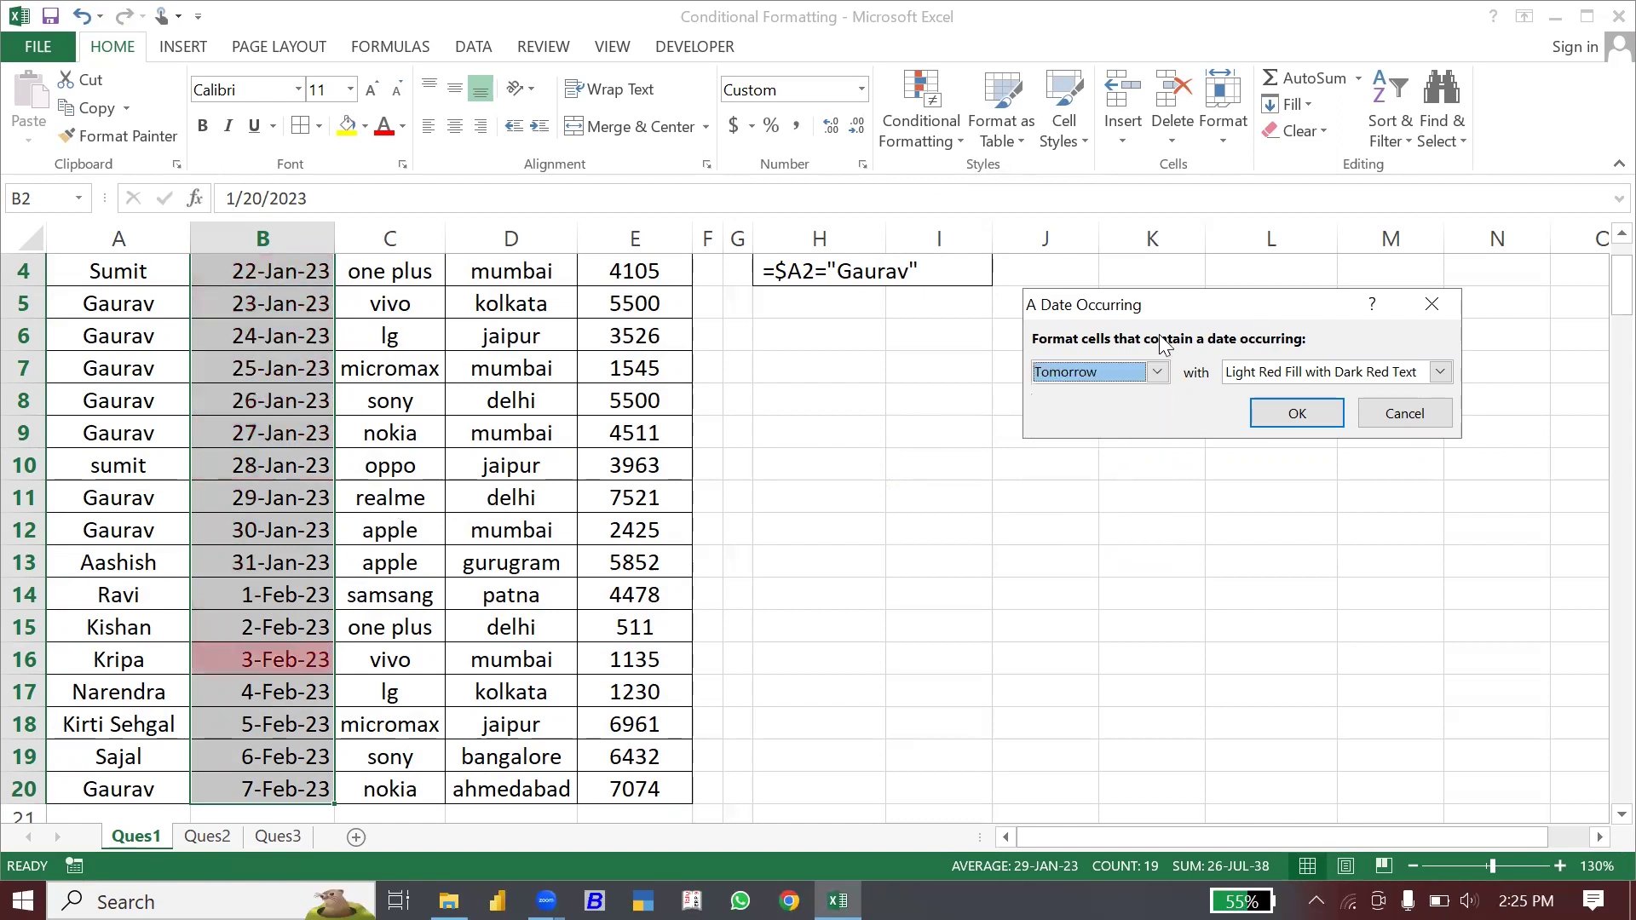
left_click(1157, 372)
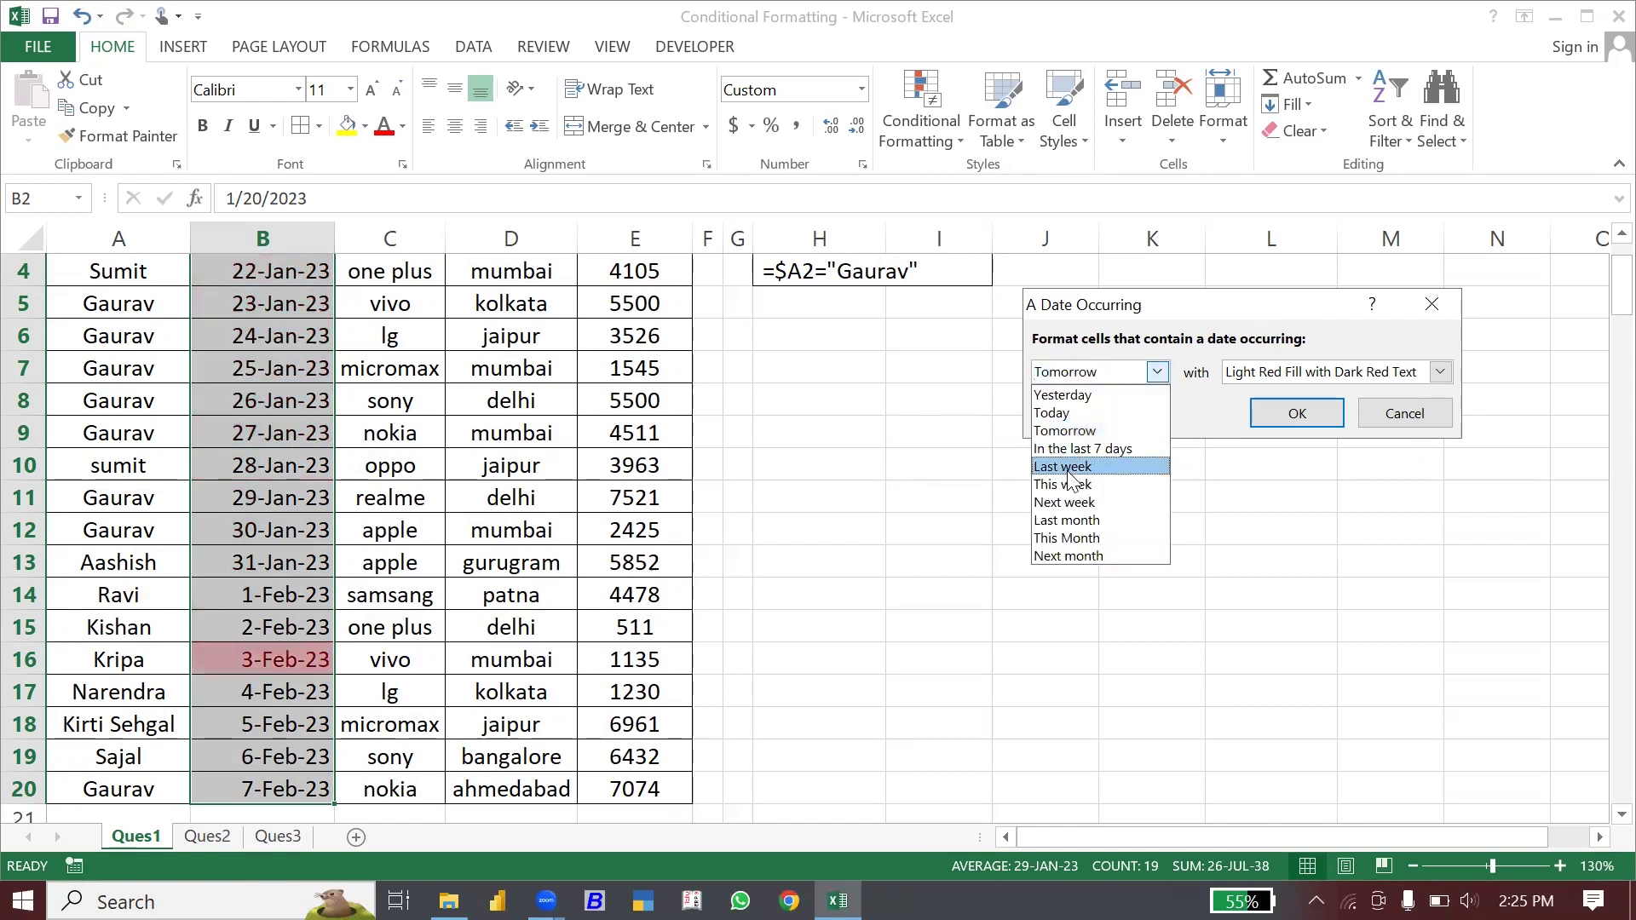
left_click(1062, 413)
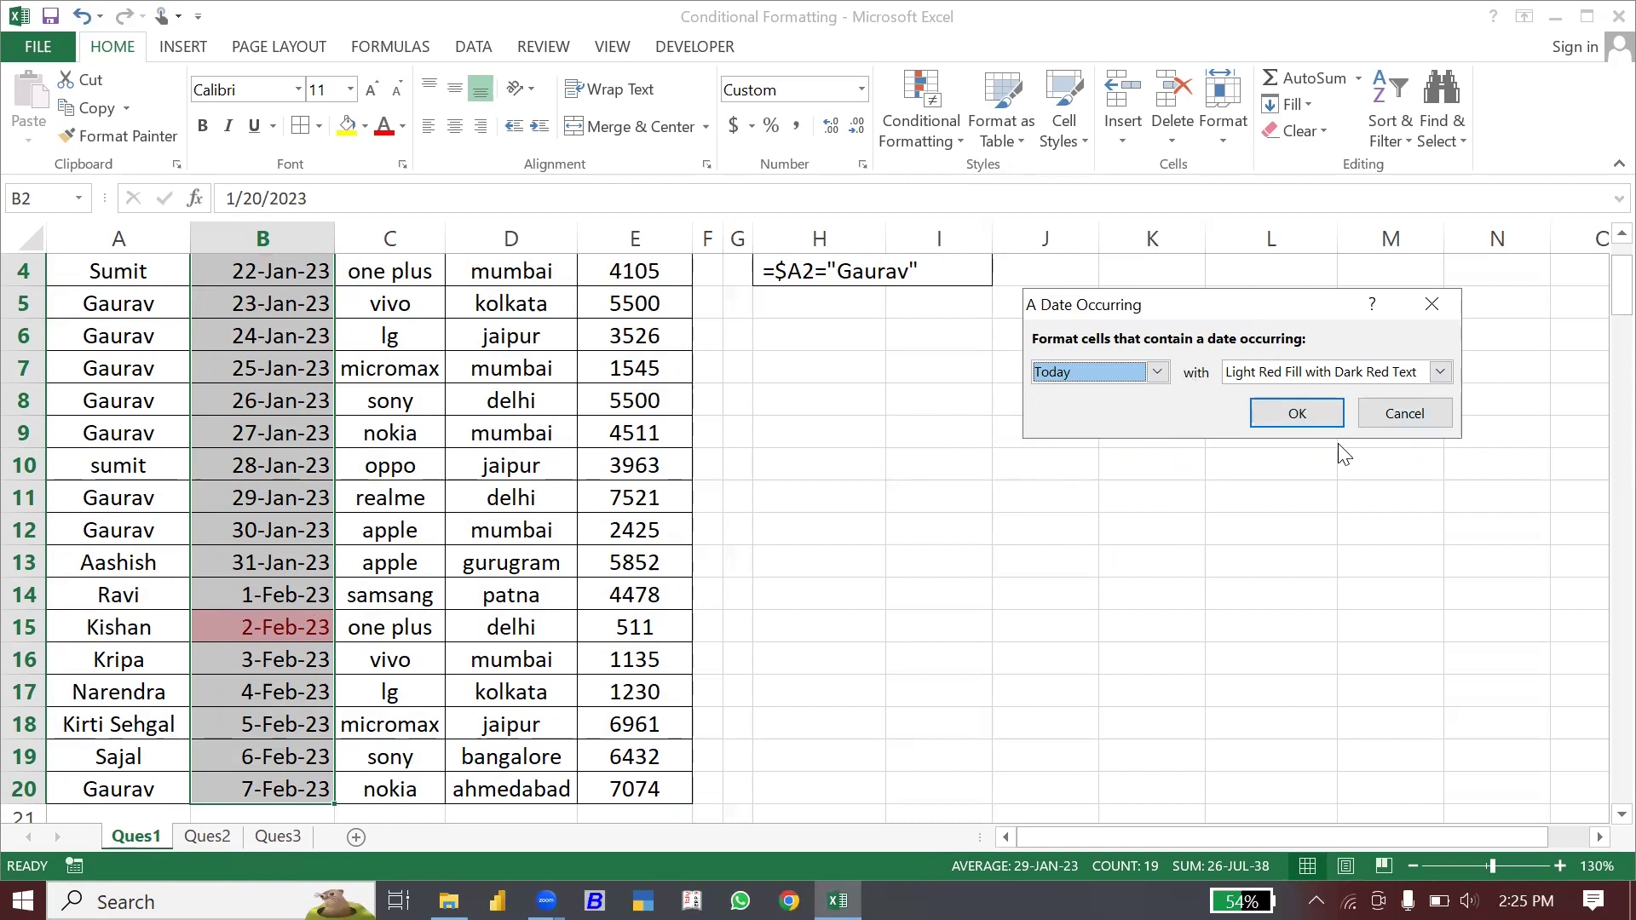
left_click(1296, 415)
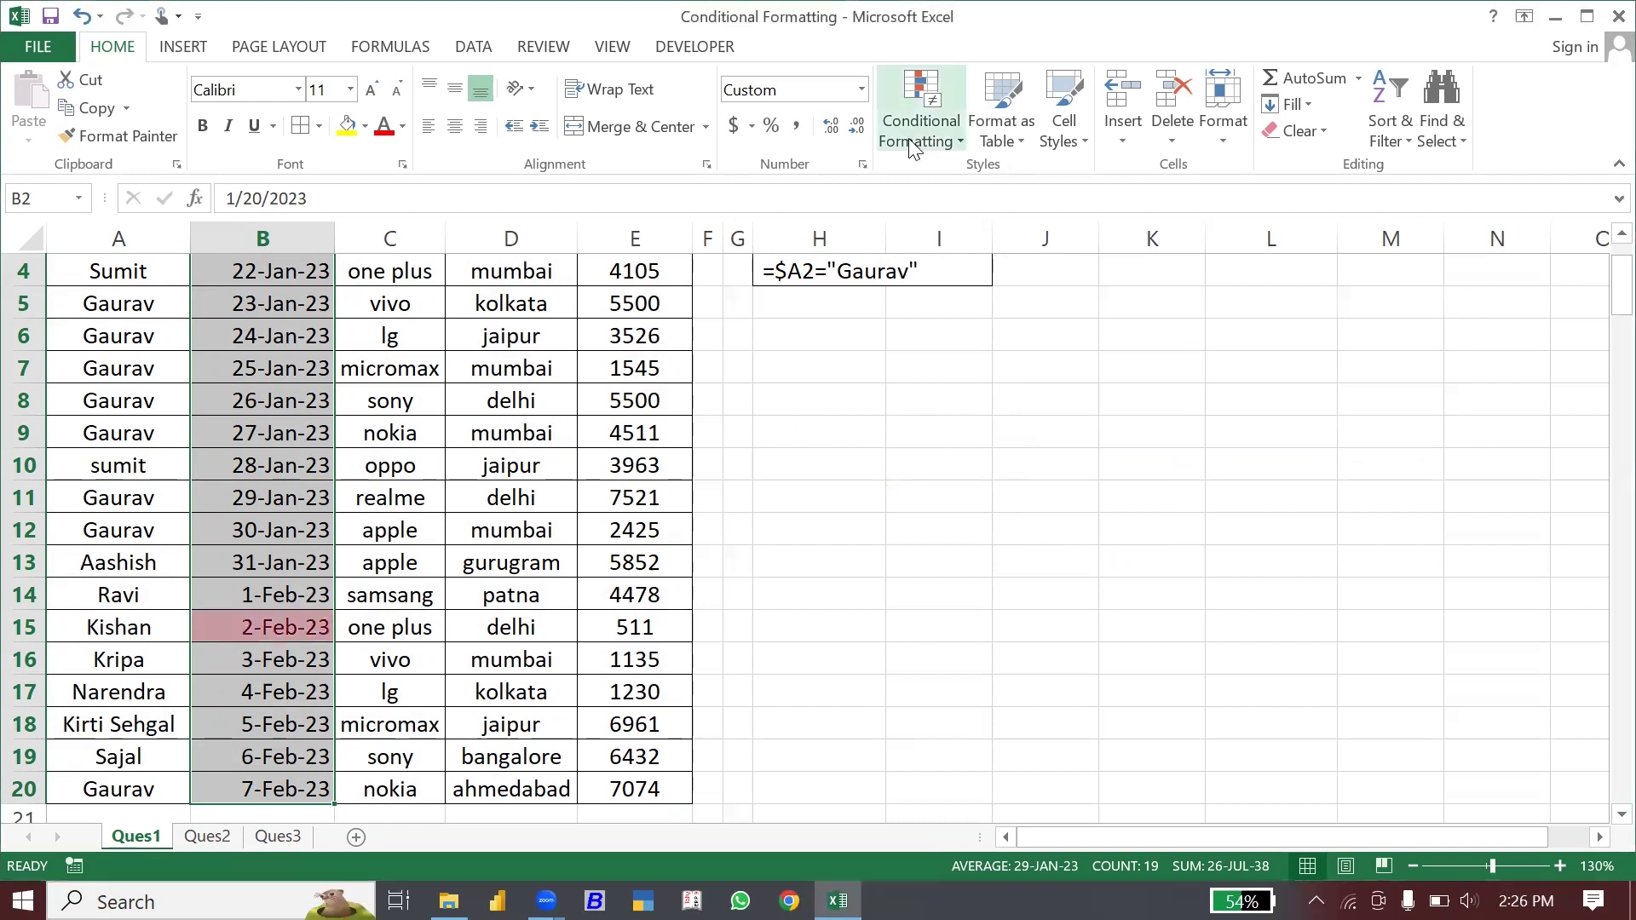
left_click(934, 133)
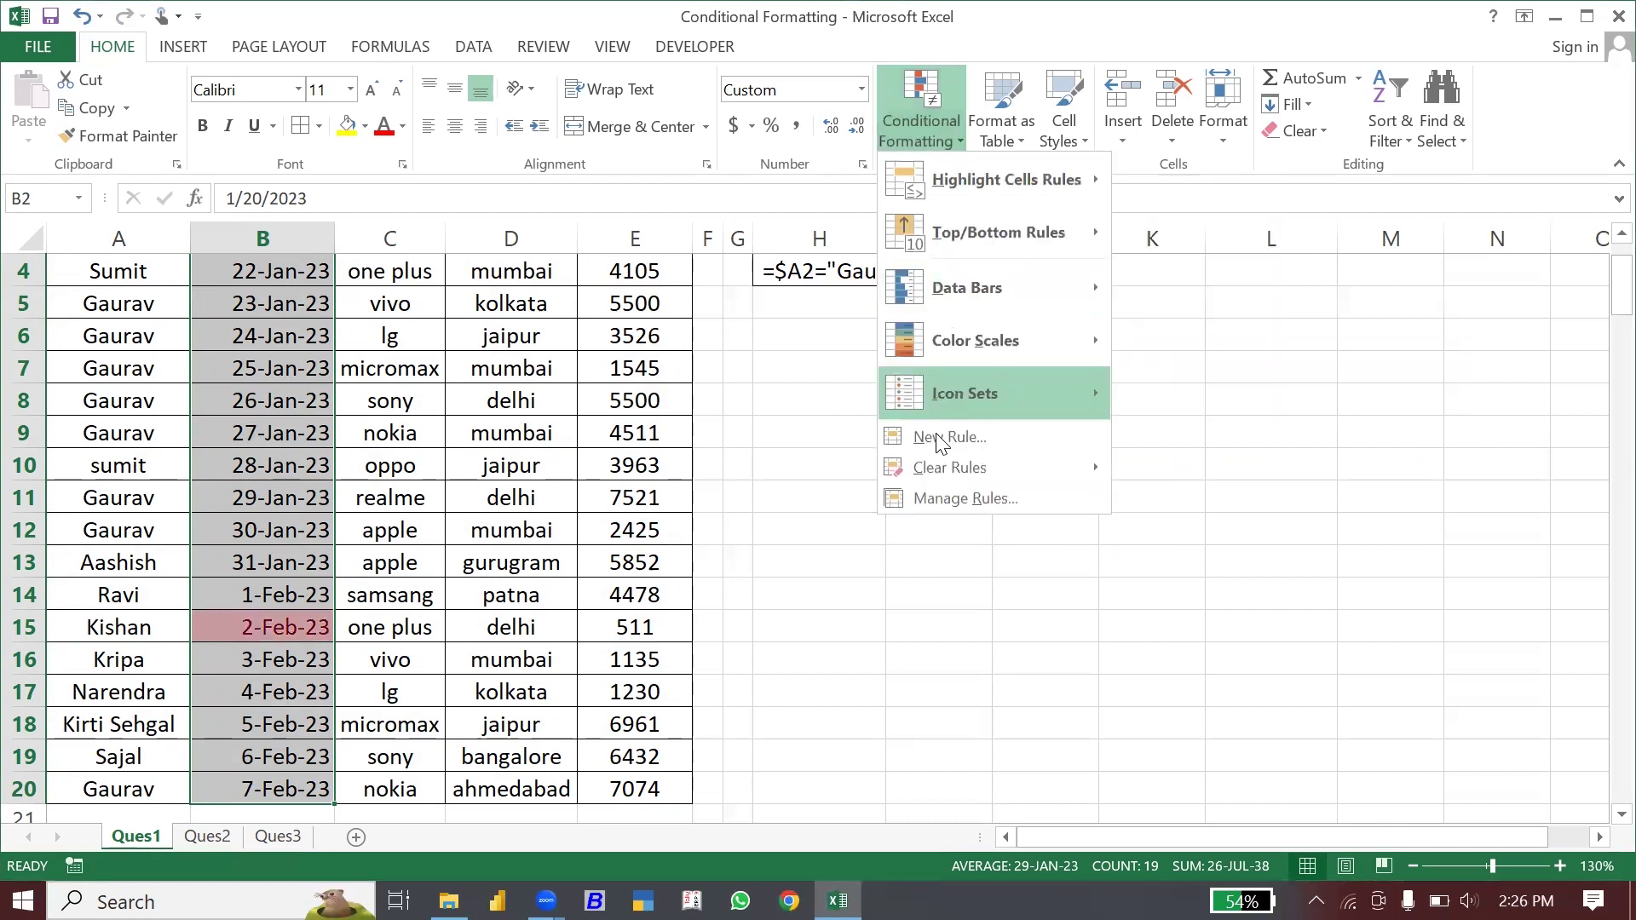
left_click(1275, 500)
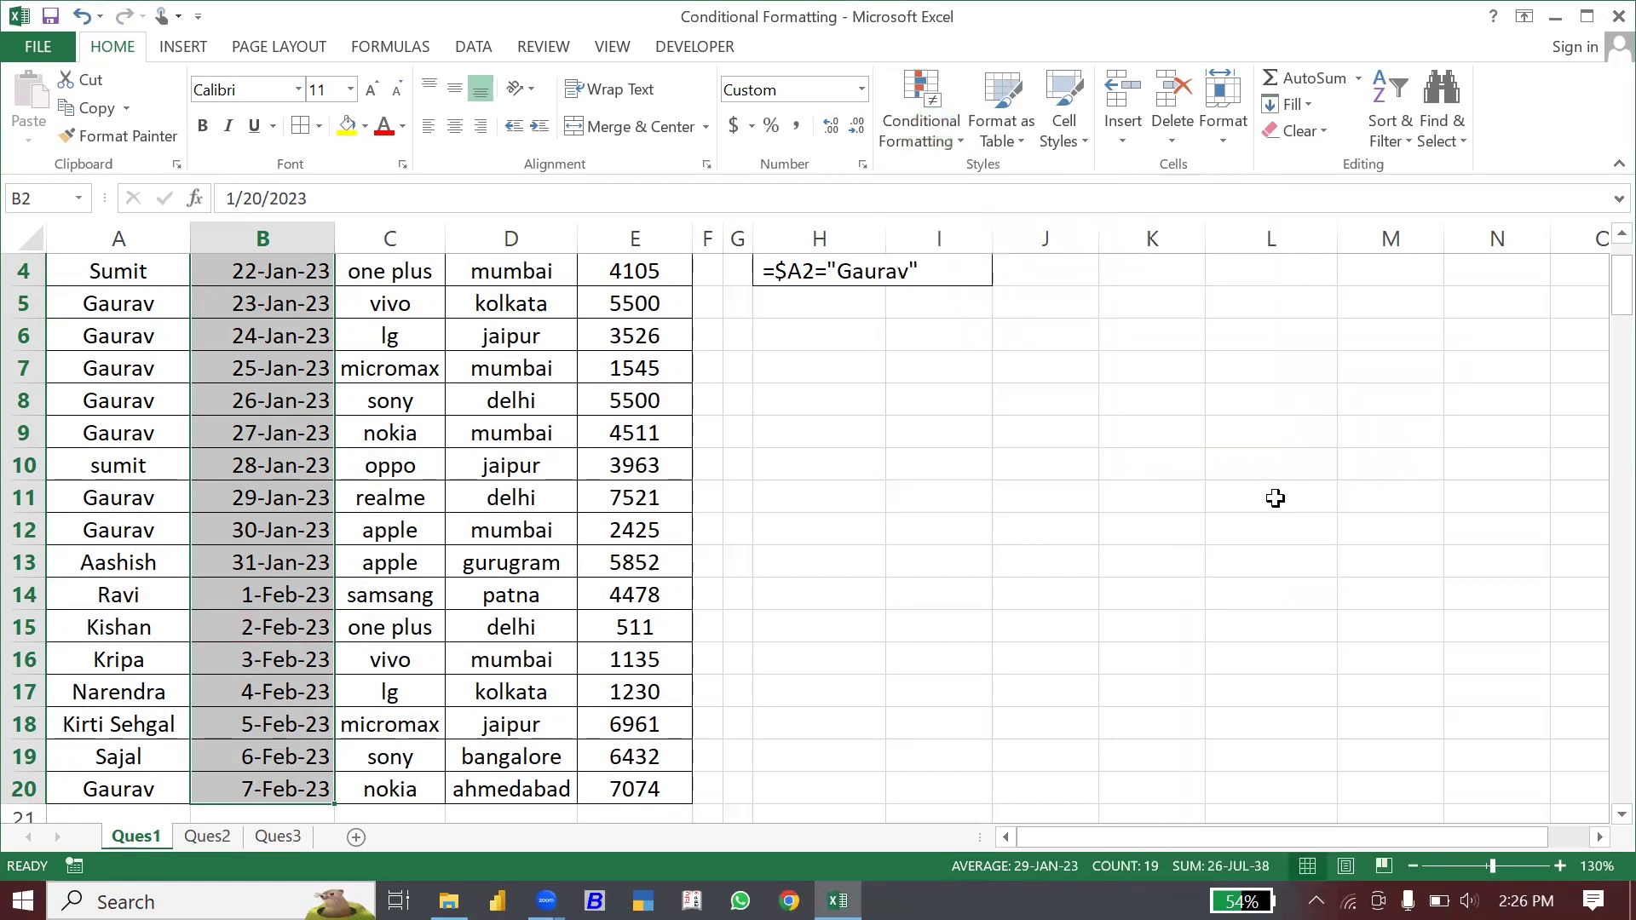
Apply a Duplicate Values rule with light red fill to E2:E20, marking both 5500 prices.
left_click(669, 423)
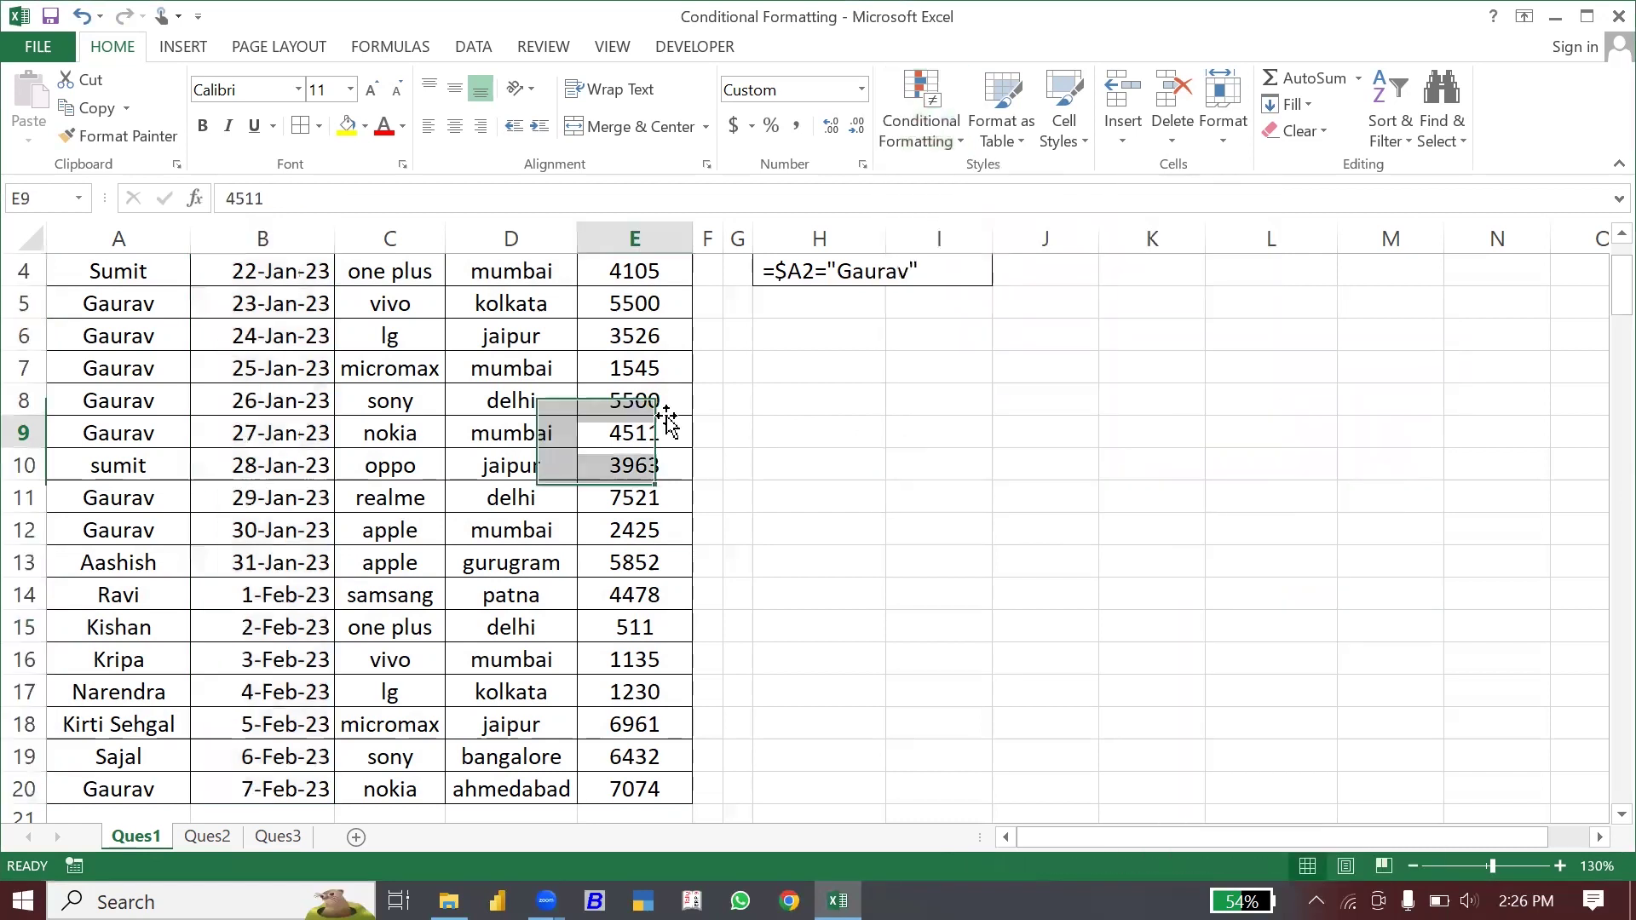
left_click(932, 139)
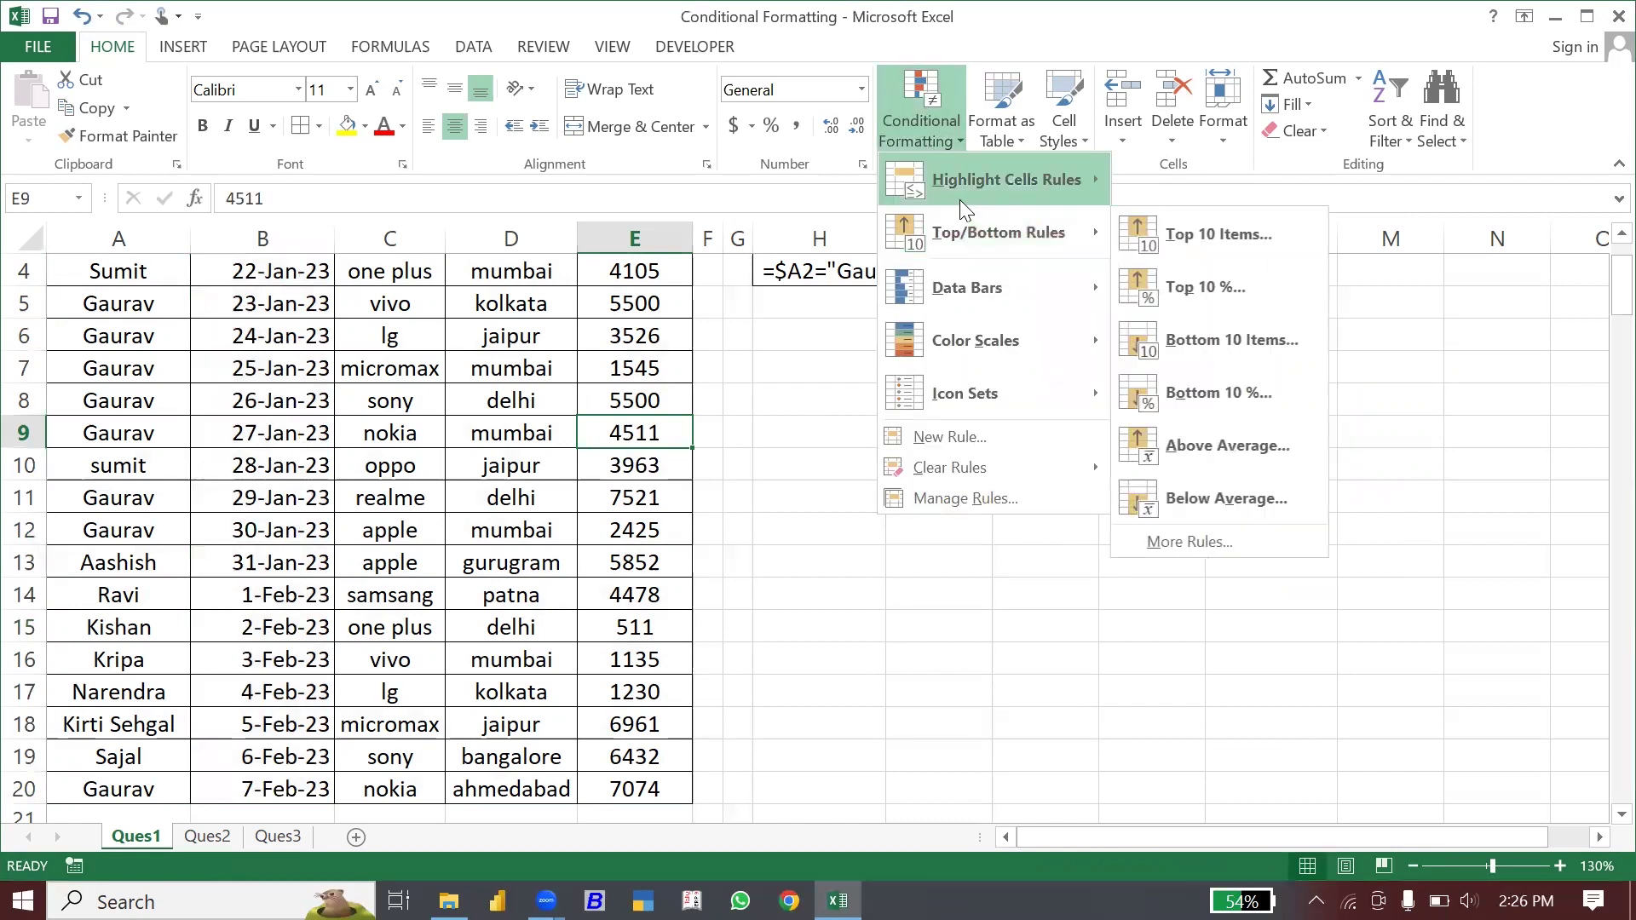
mouse_move(1006, 179)
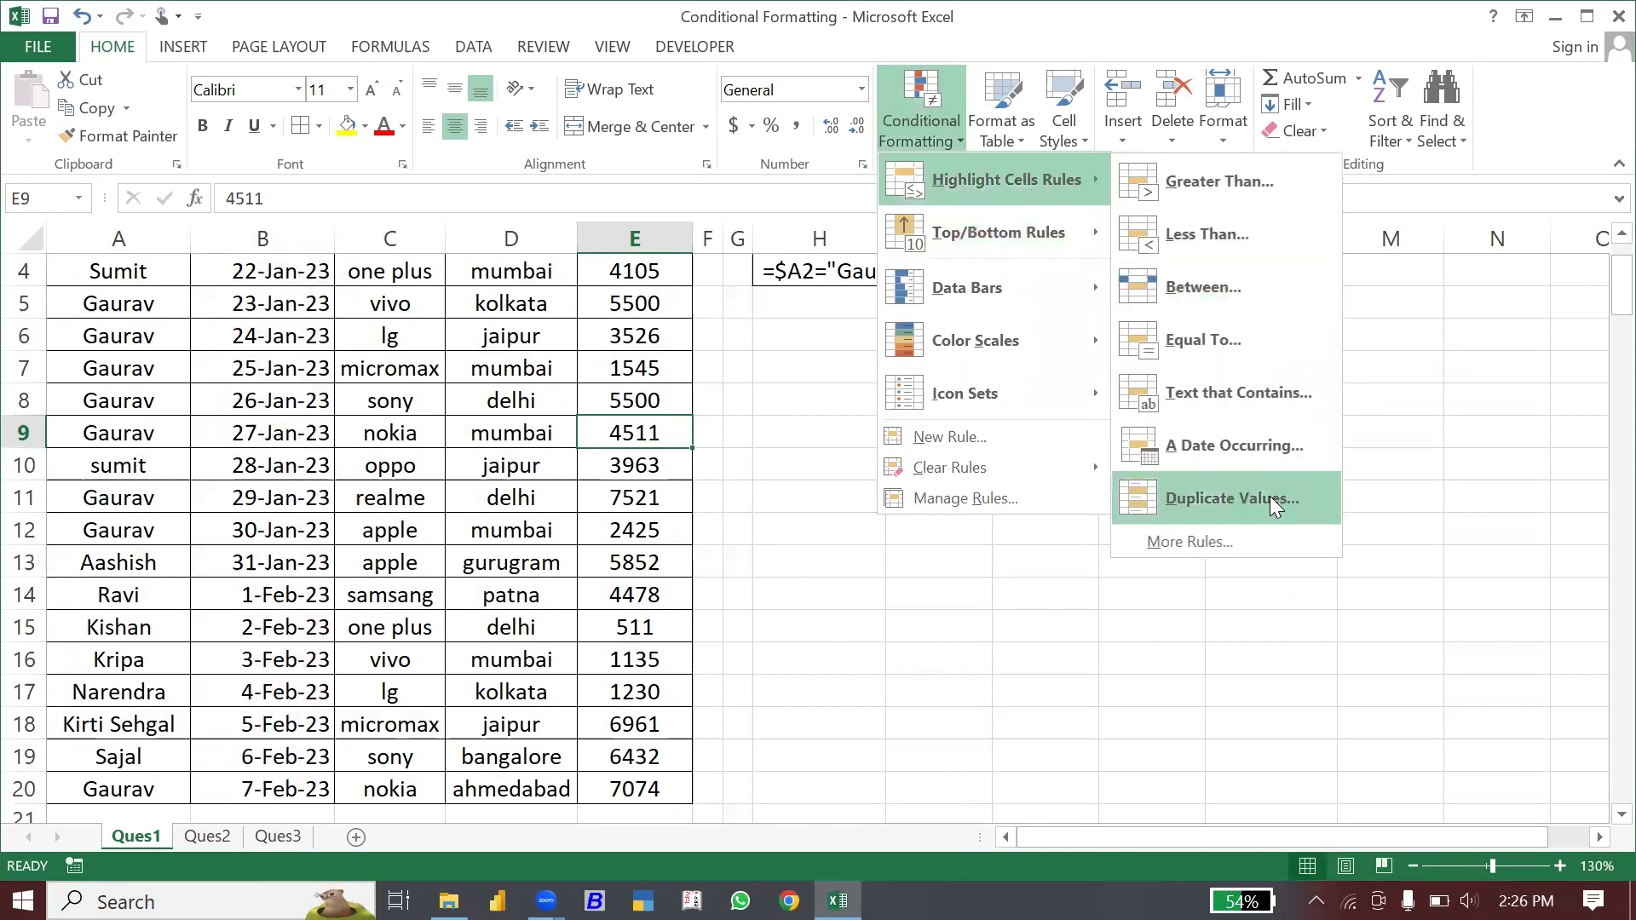
key("Escape")
key("Down")
key("Down")
key("Down")
key("Down")
key("Down")
key("Down")
key("Up")
key("Up")
key("Up")
key("Up")
key("Up")
key("ctrl+shift+Down")
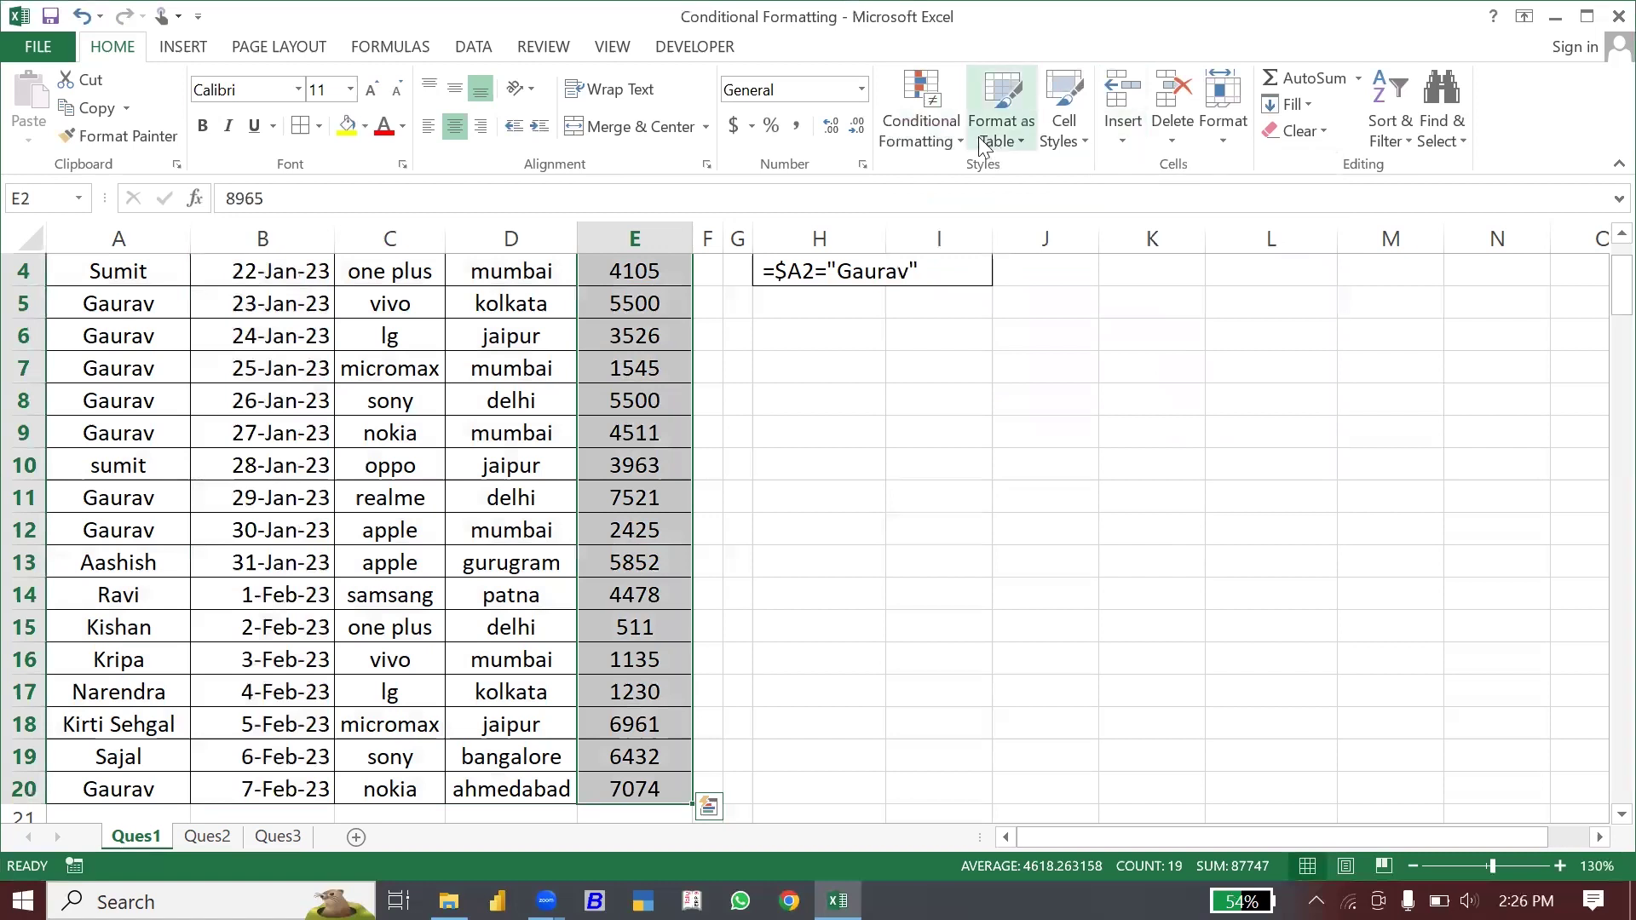
left_click(946, 138)
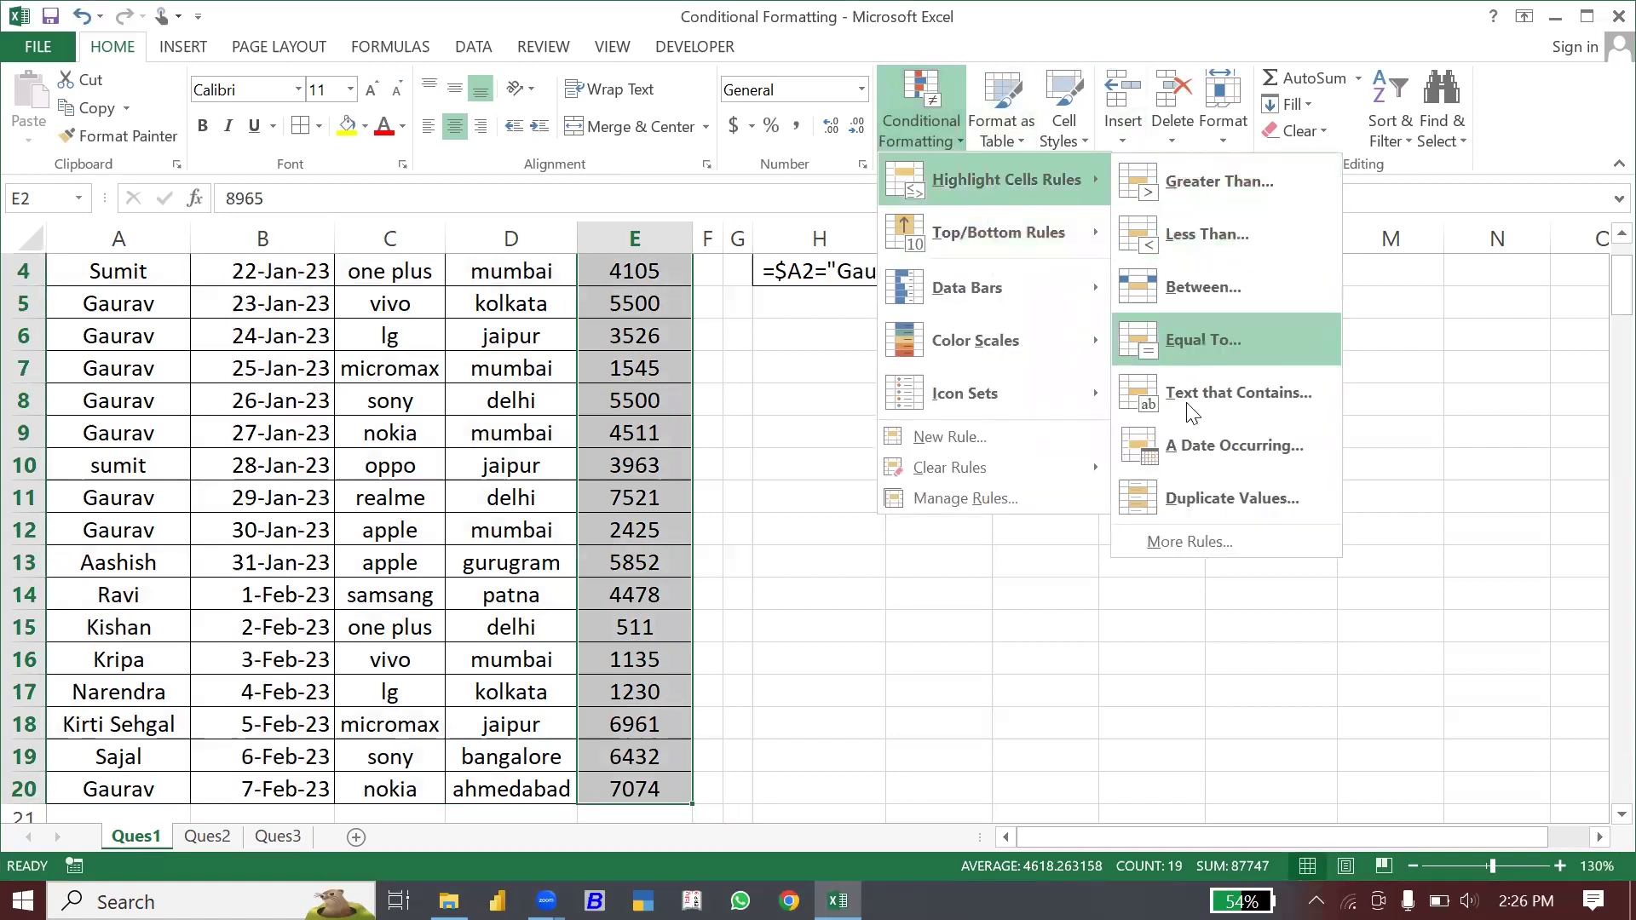
left_click(1181, 498)
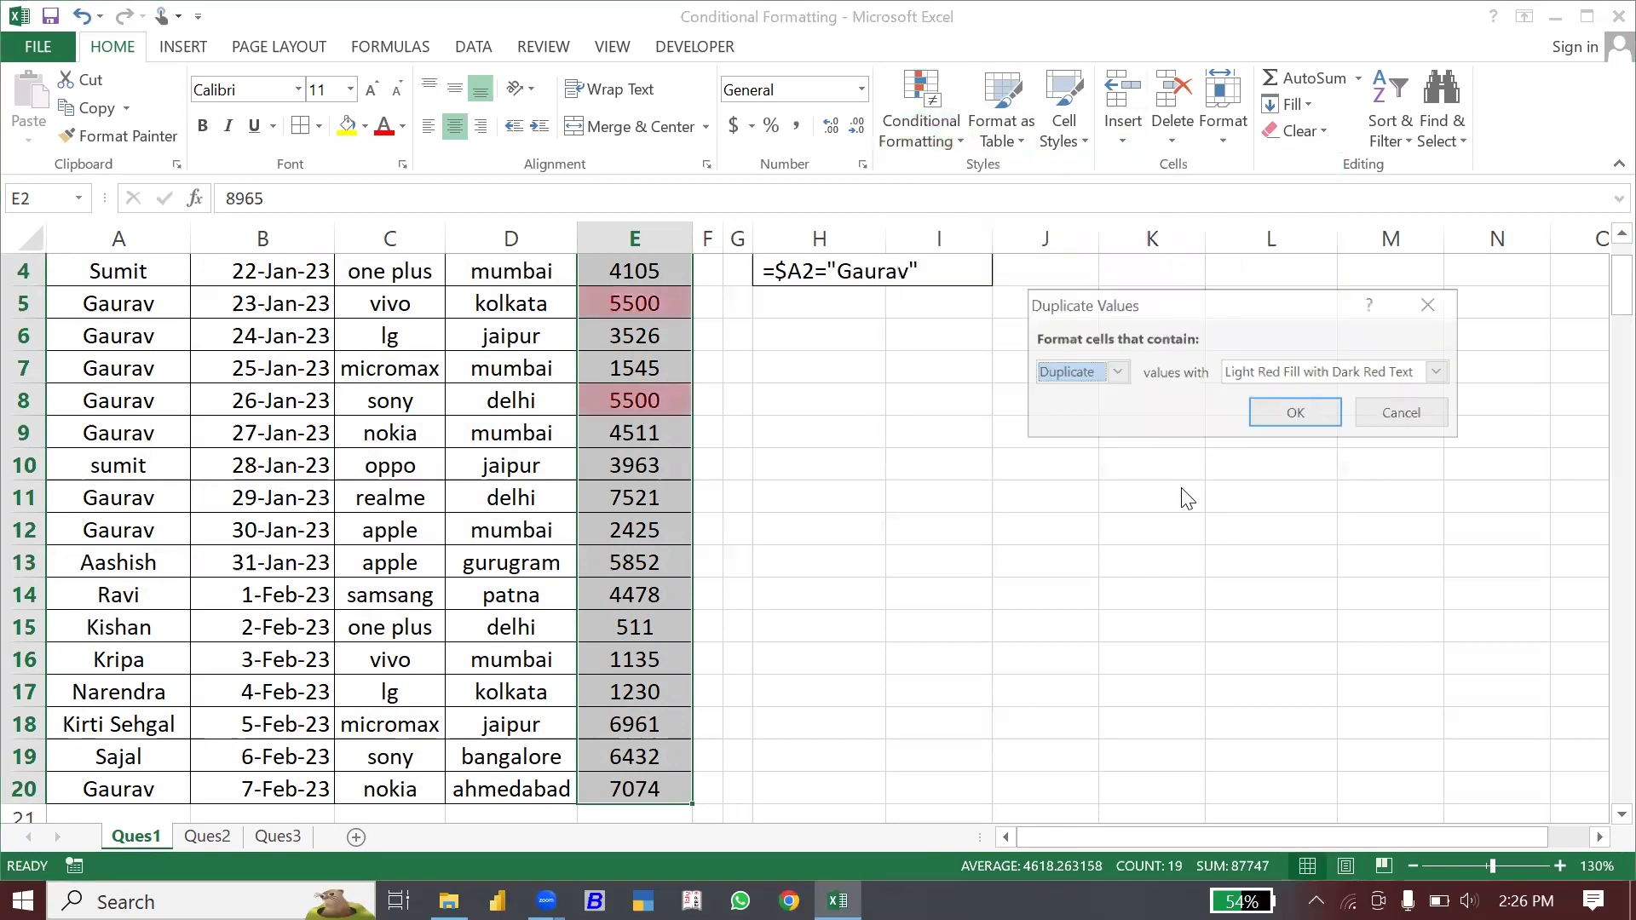
left_click(1294, 410)
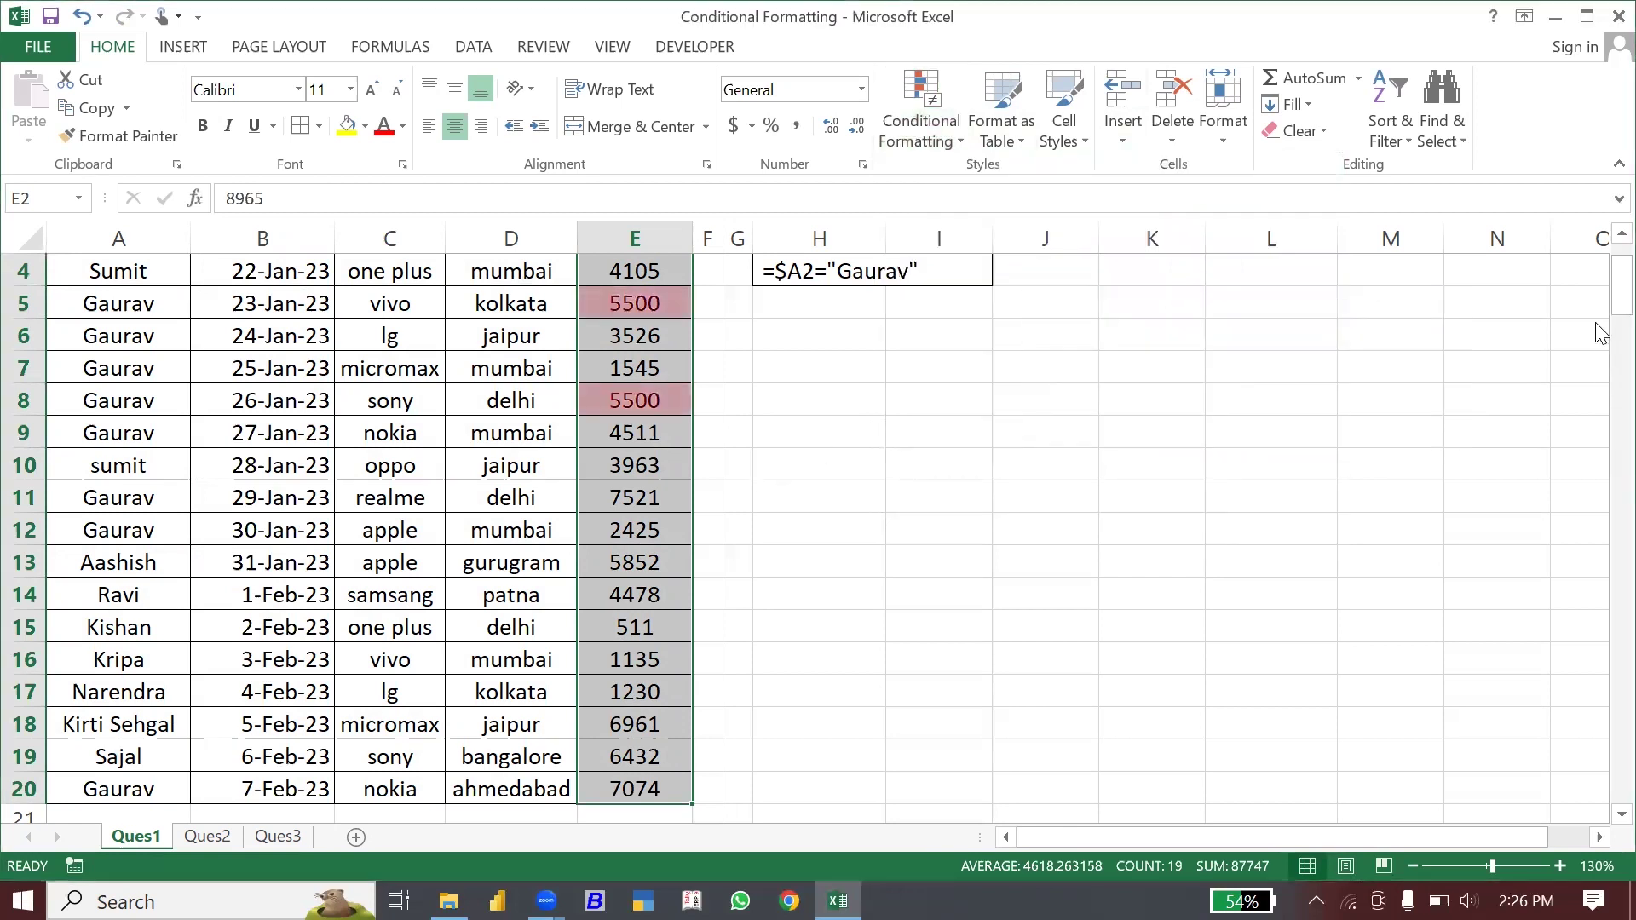
mouse_move(1622, 286)
left_mouse_down()
mouse_move(1601, 299)
mouse_move(1593, 255)
left_mouse_up()
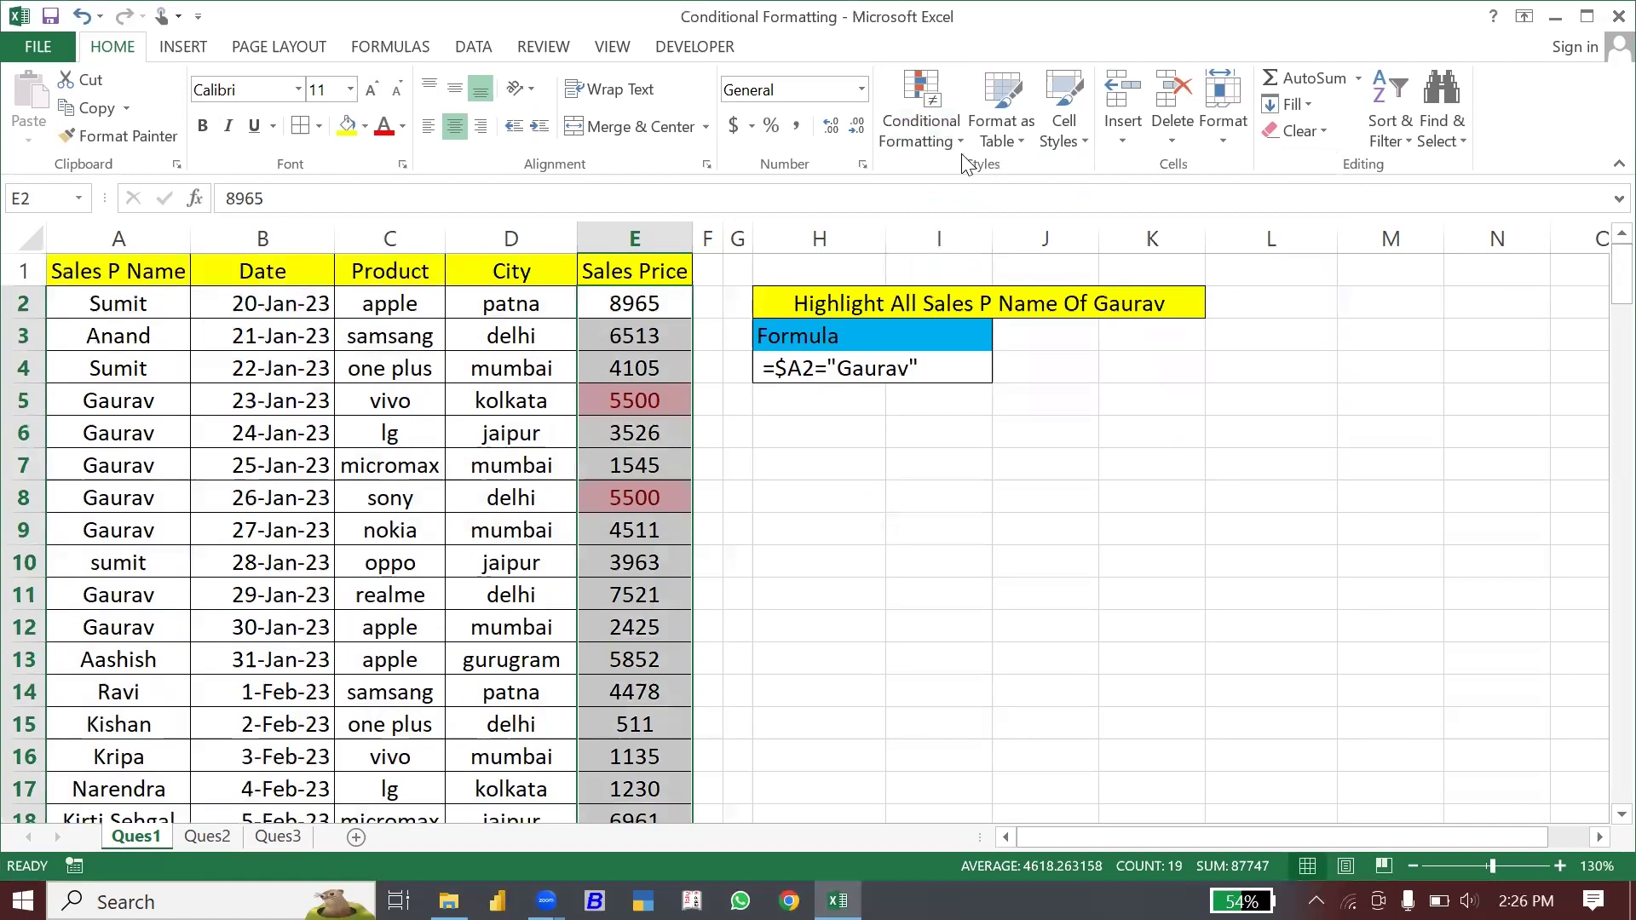
Cancel a new rule, then clear rules from the entire sheet so both 5500 prices are plain.
left_click(938, 140)
mouse_move(965, 392)
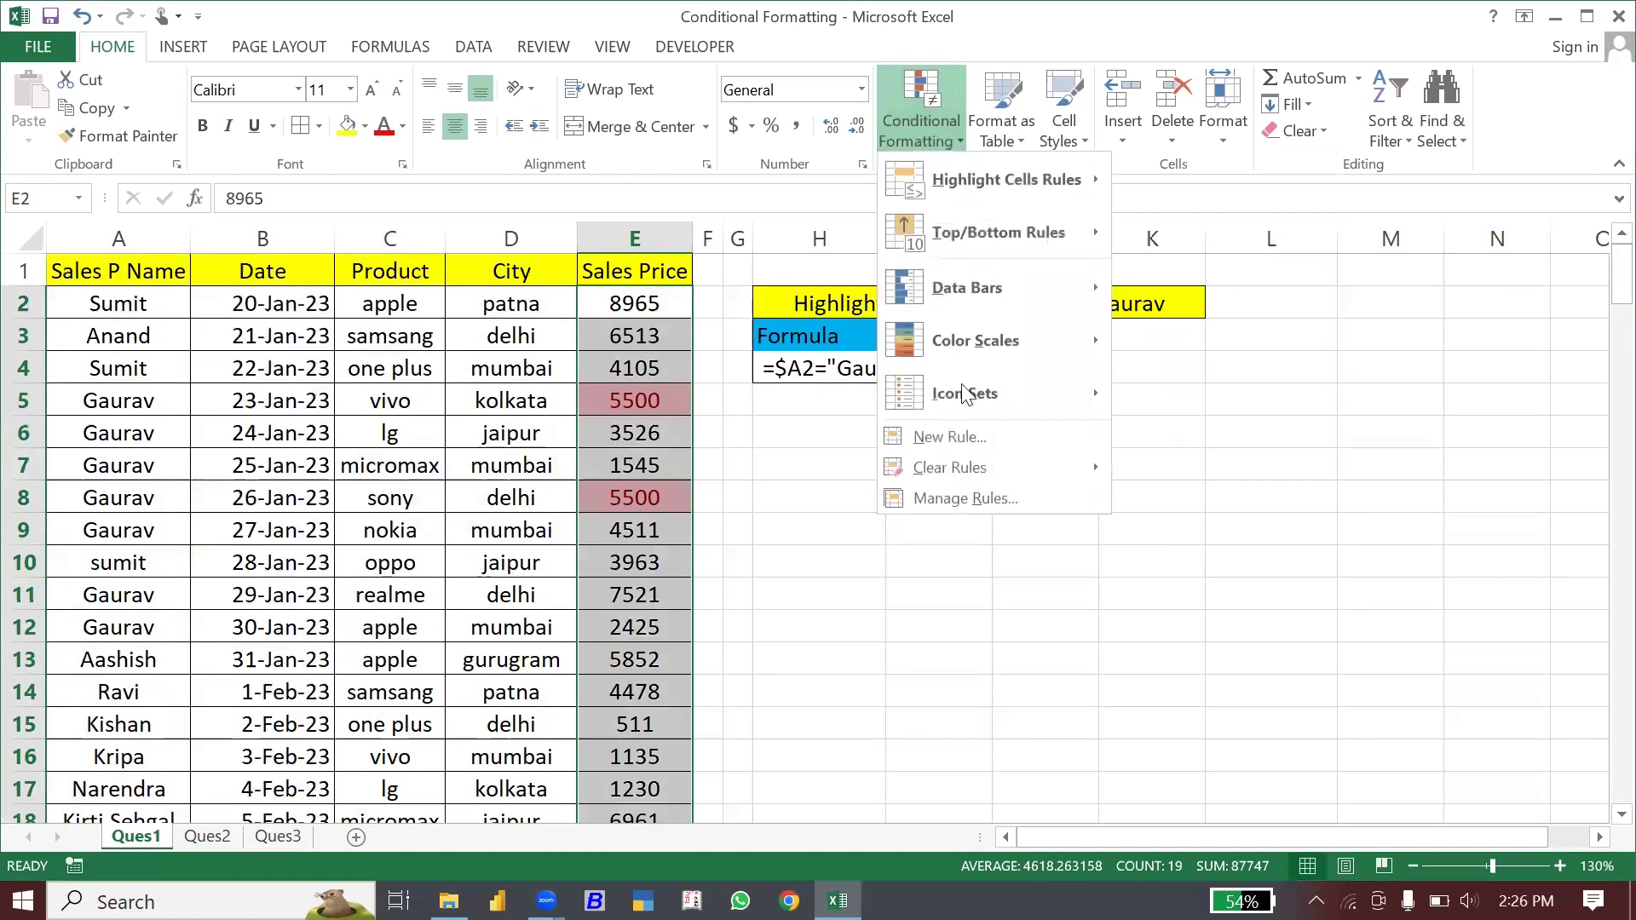
left_click(961, 437)
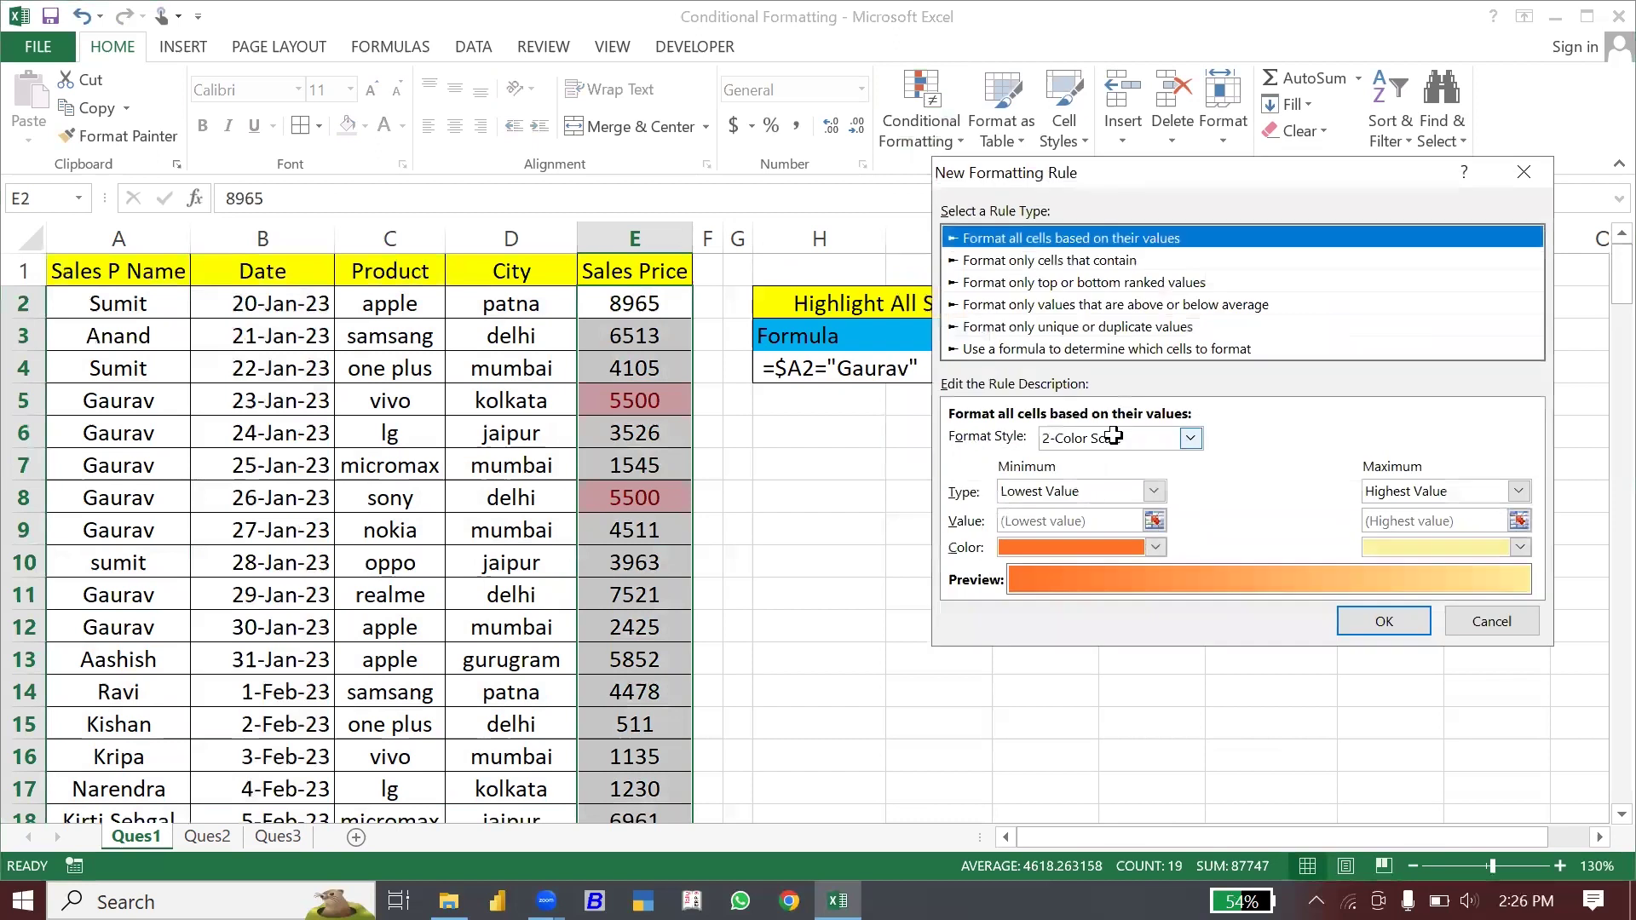
key("Escape")
left_click(937, 129)
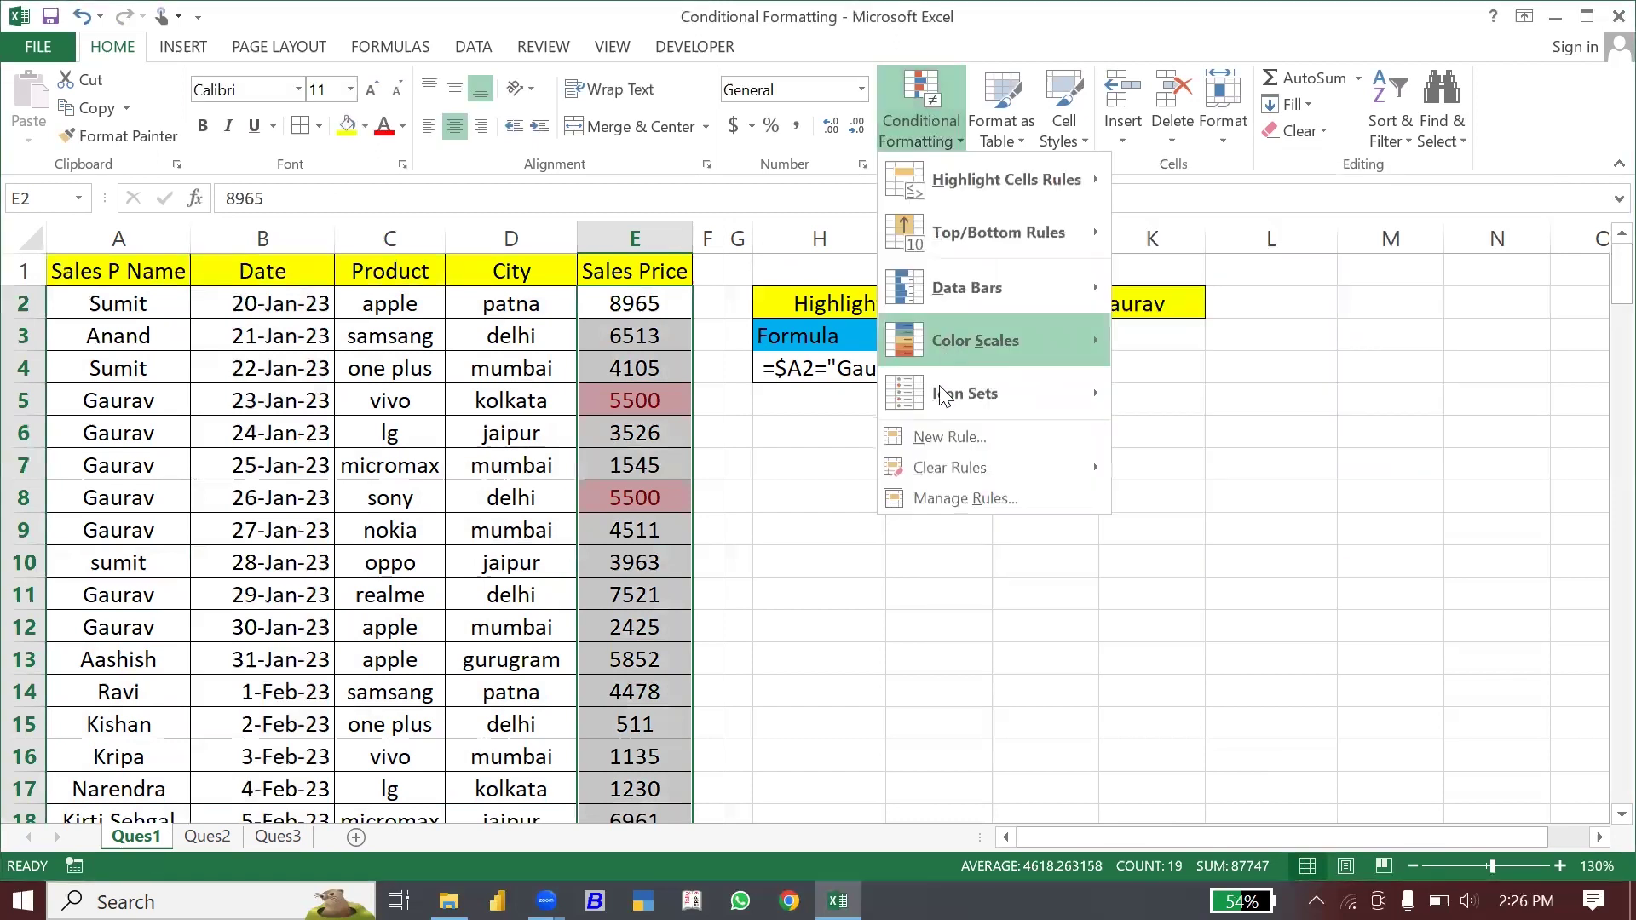
mouse_move(949, 468)
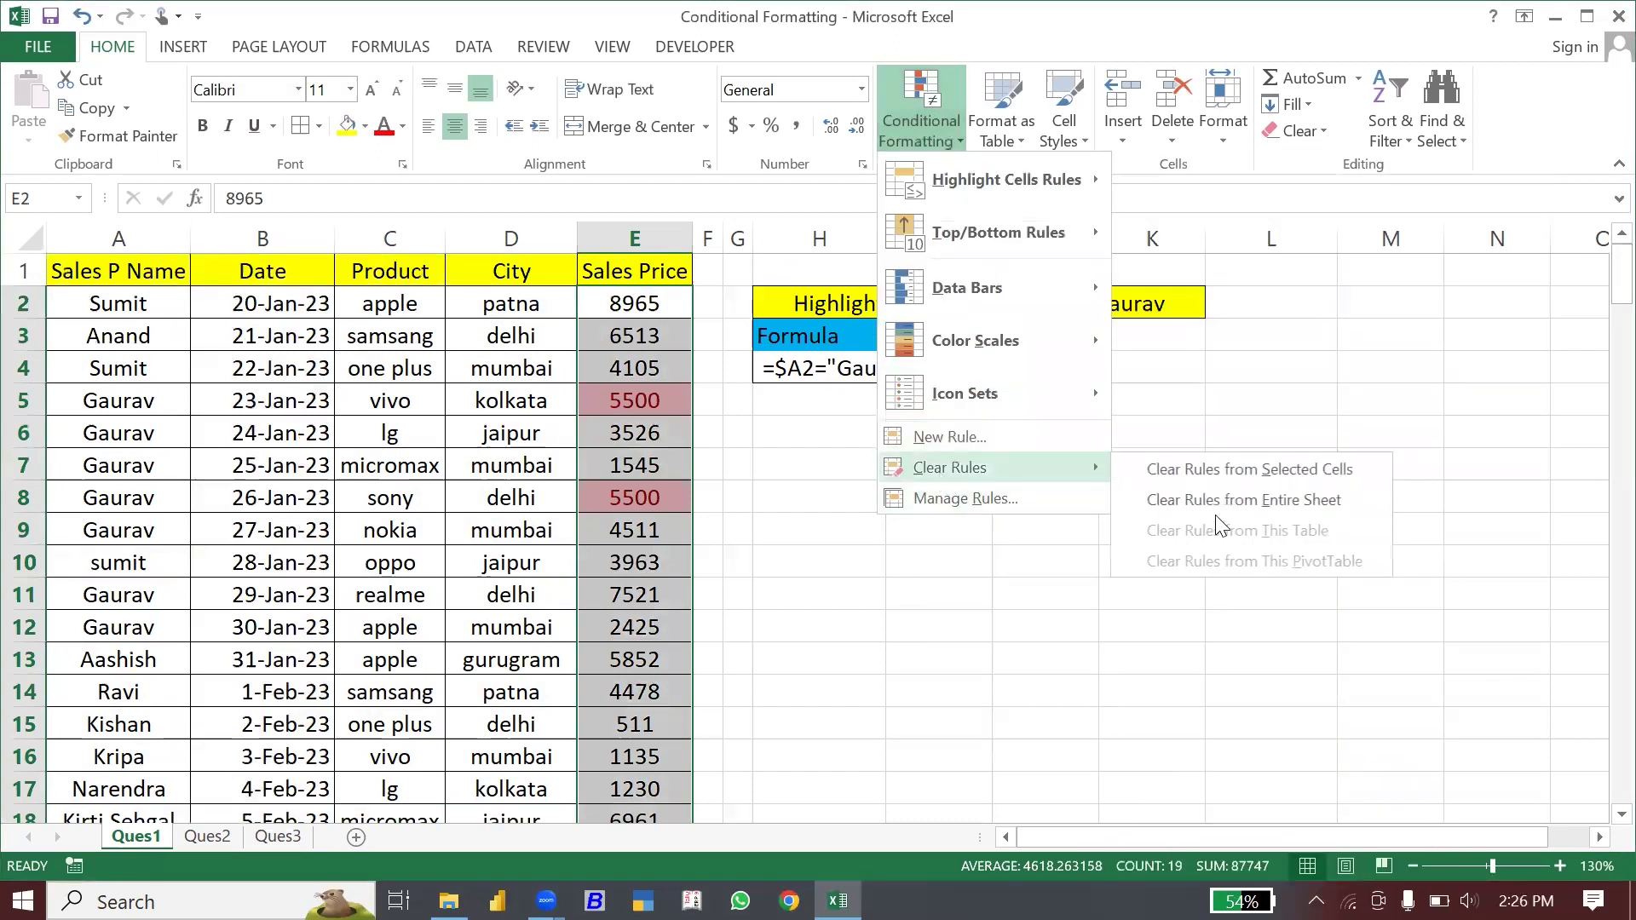
left_click(1209, 503)
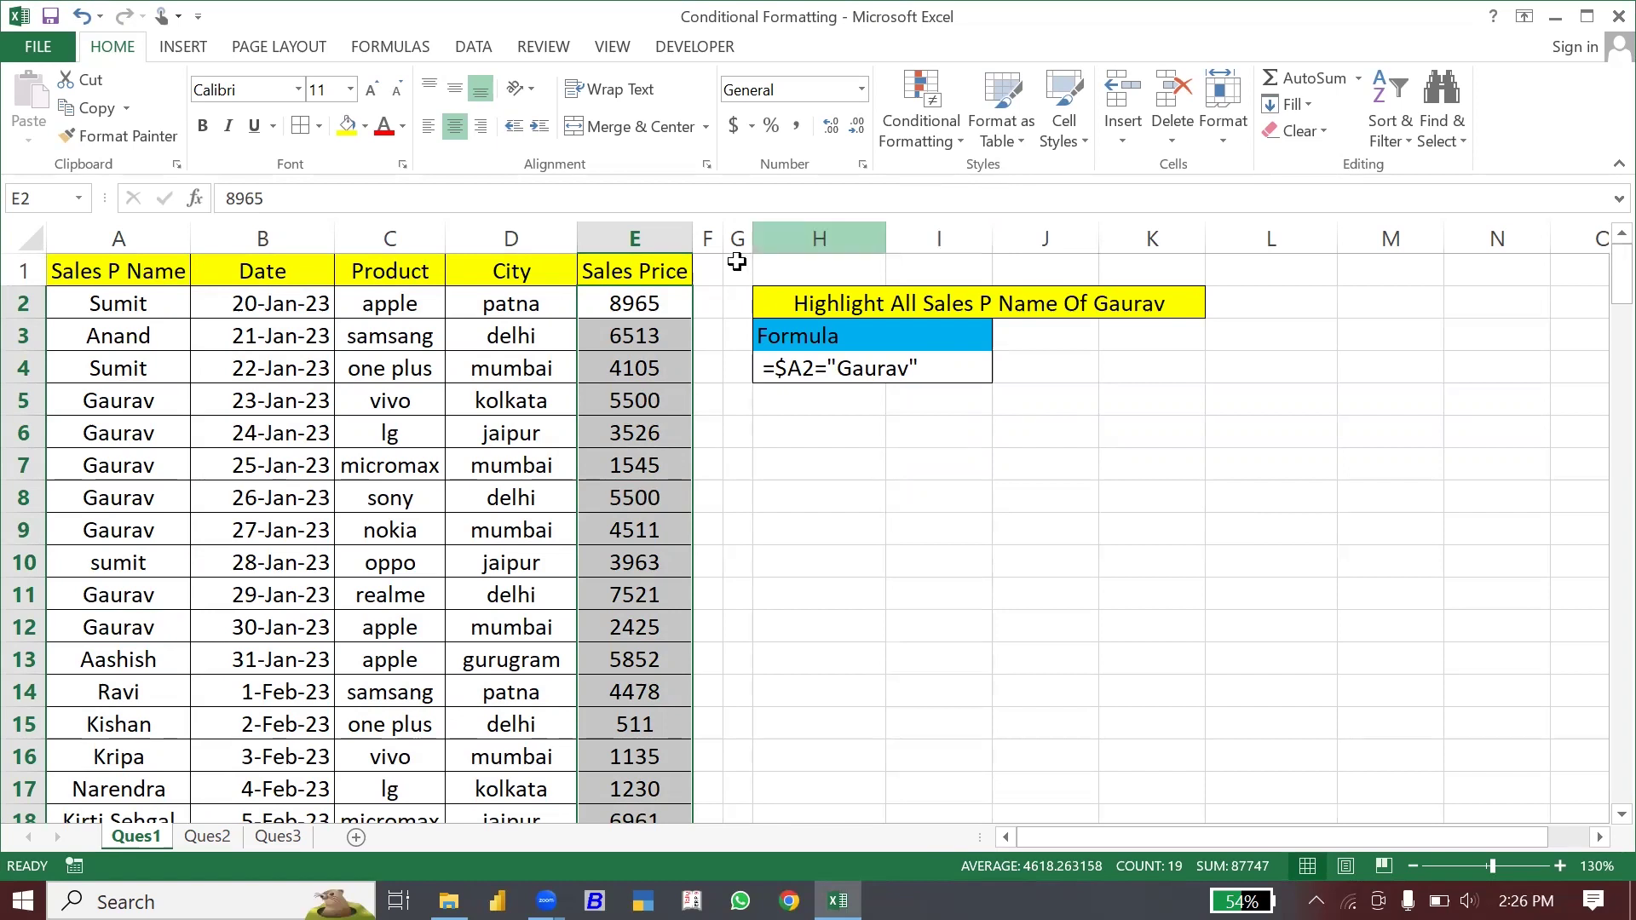
left_click(940, 121)
mouse_move(997, 233)
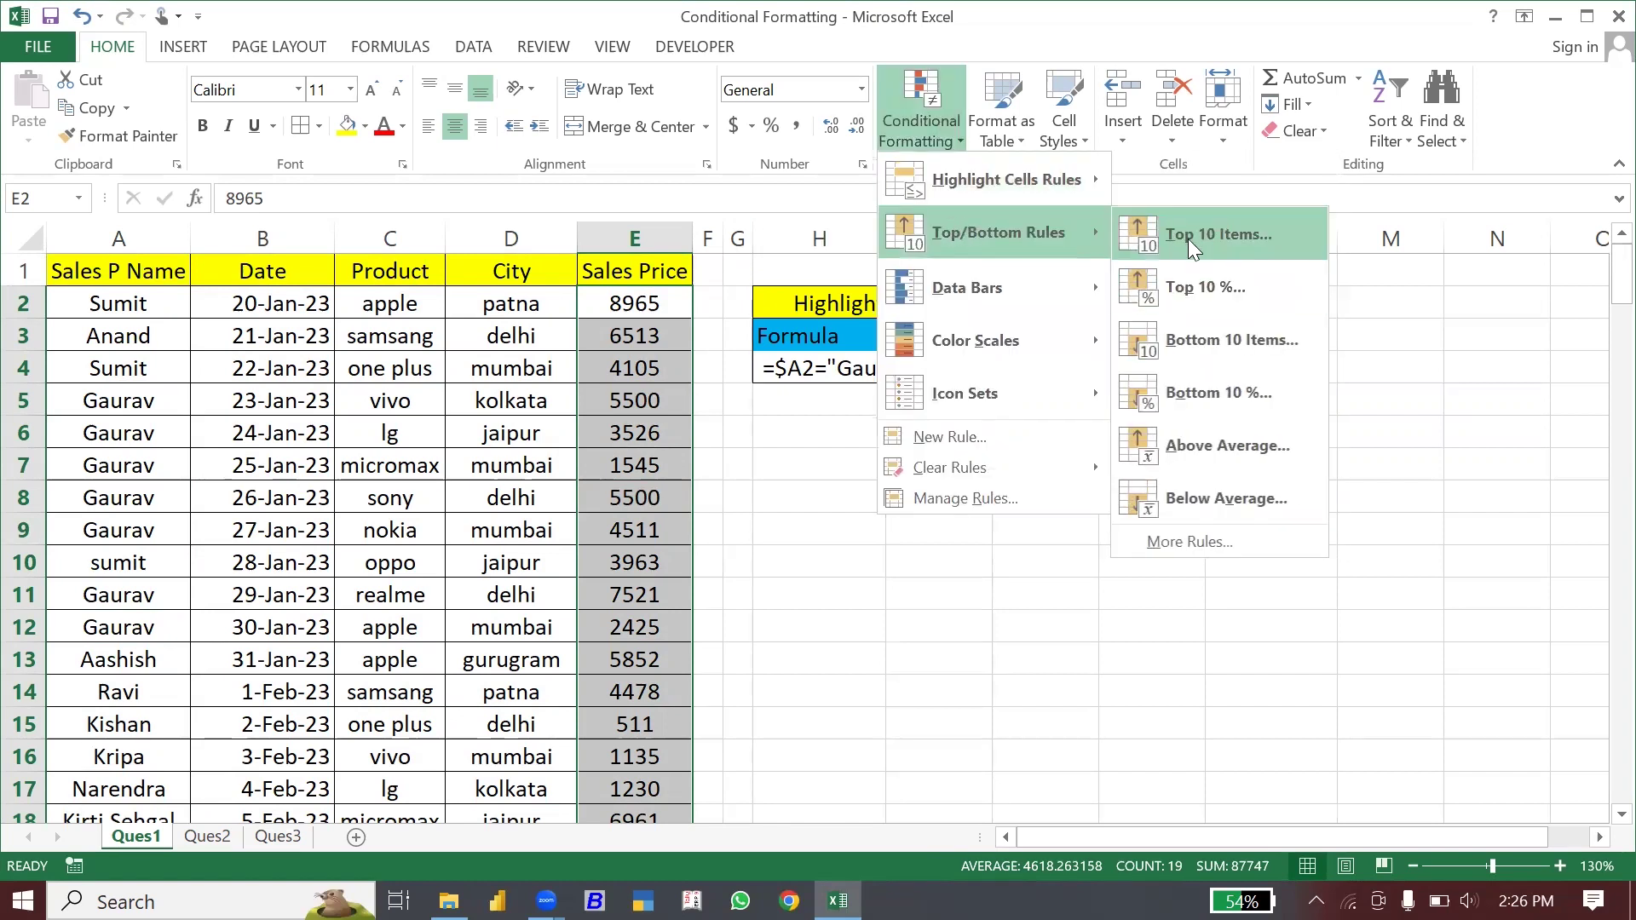
left_click(1187, 245)
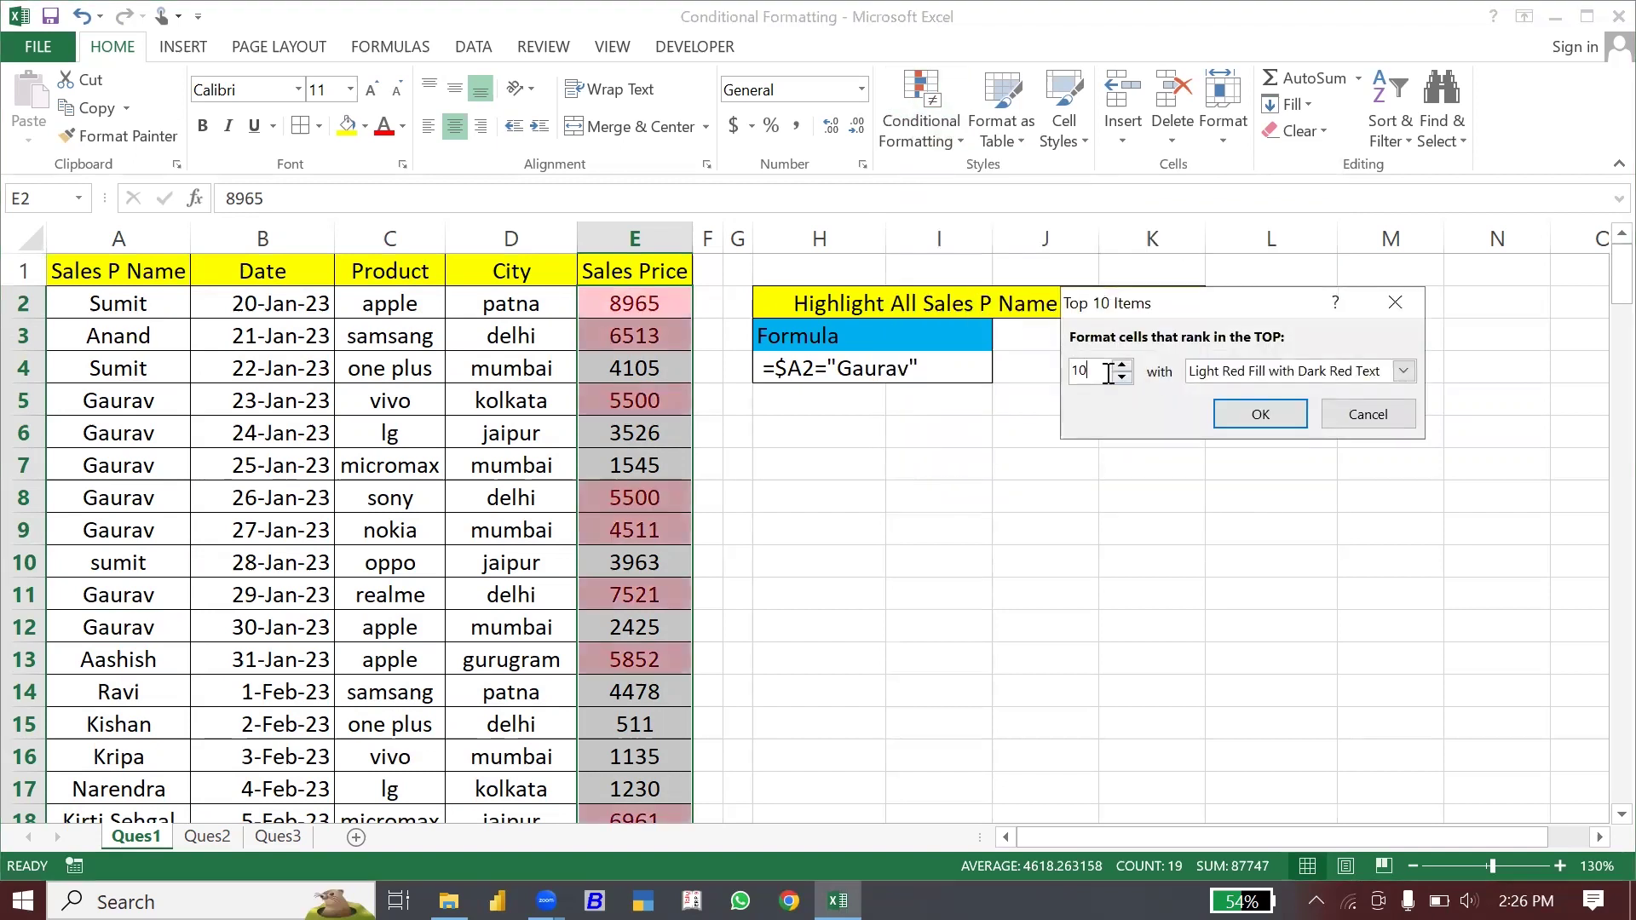
key("BackSpace")
key("BackSpace")
type("5")
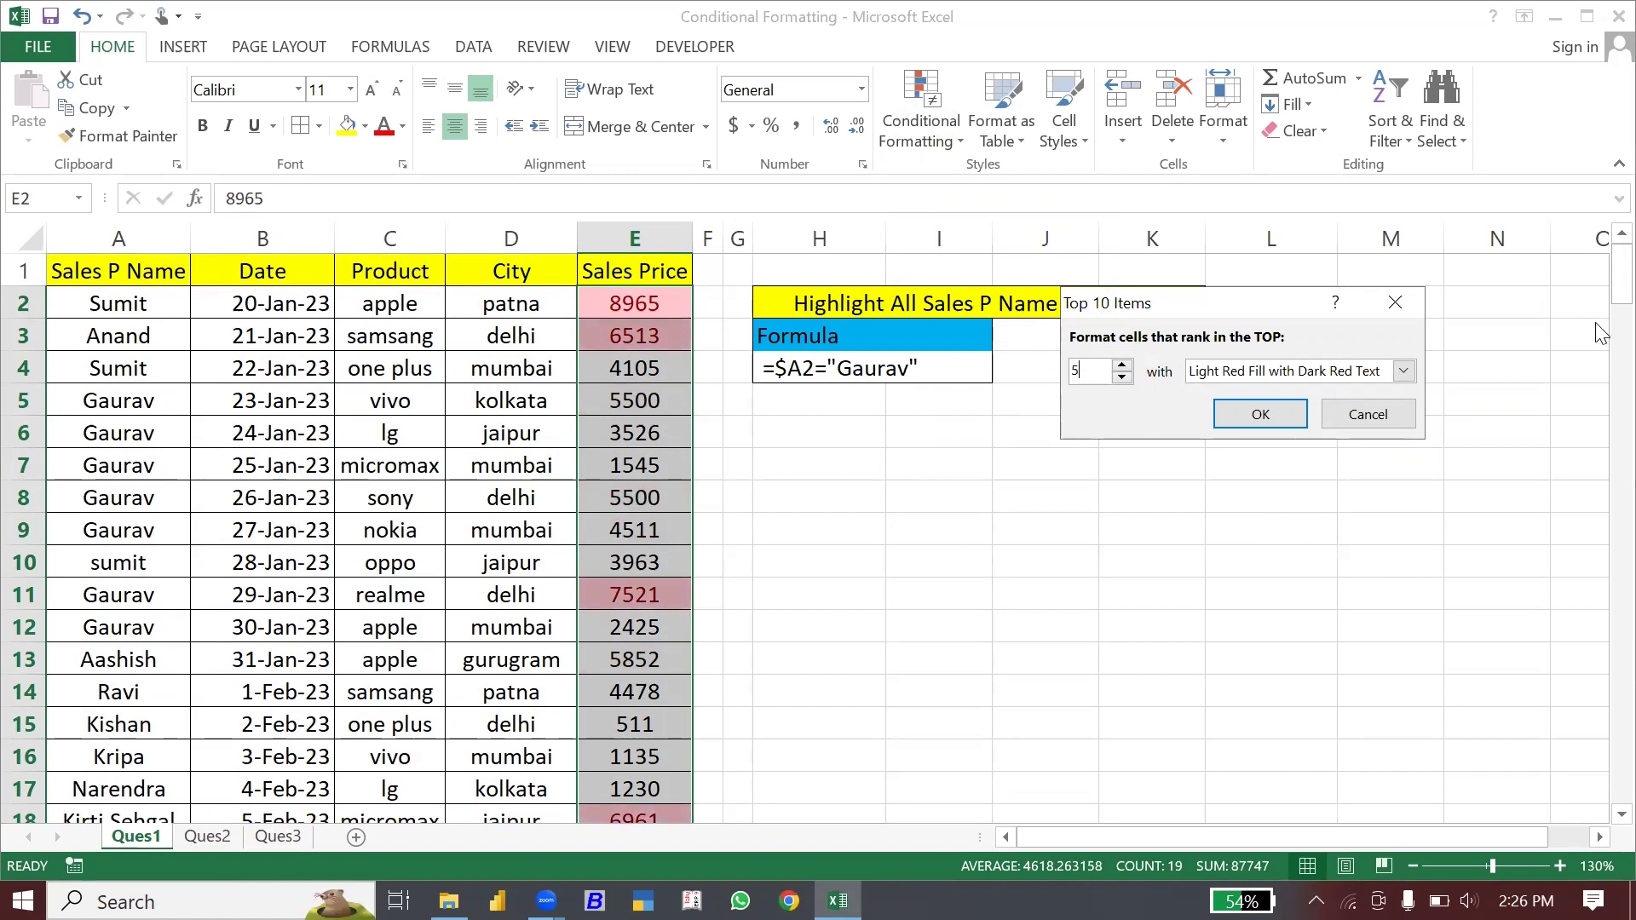
left_click(1261, 406)
mouse_move(1602, 294)
left_mouse_down()
mouse_move(1599, 334)
mouse_move(1600, 272)
left_mouse_up()
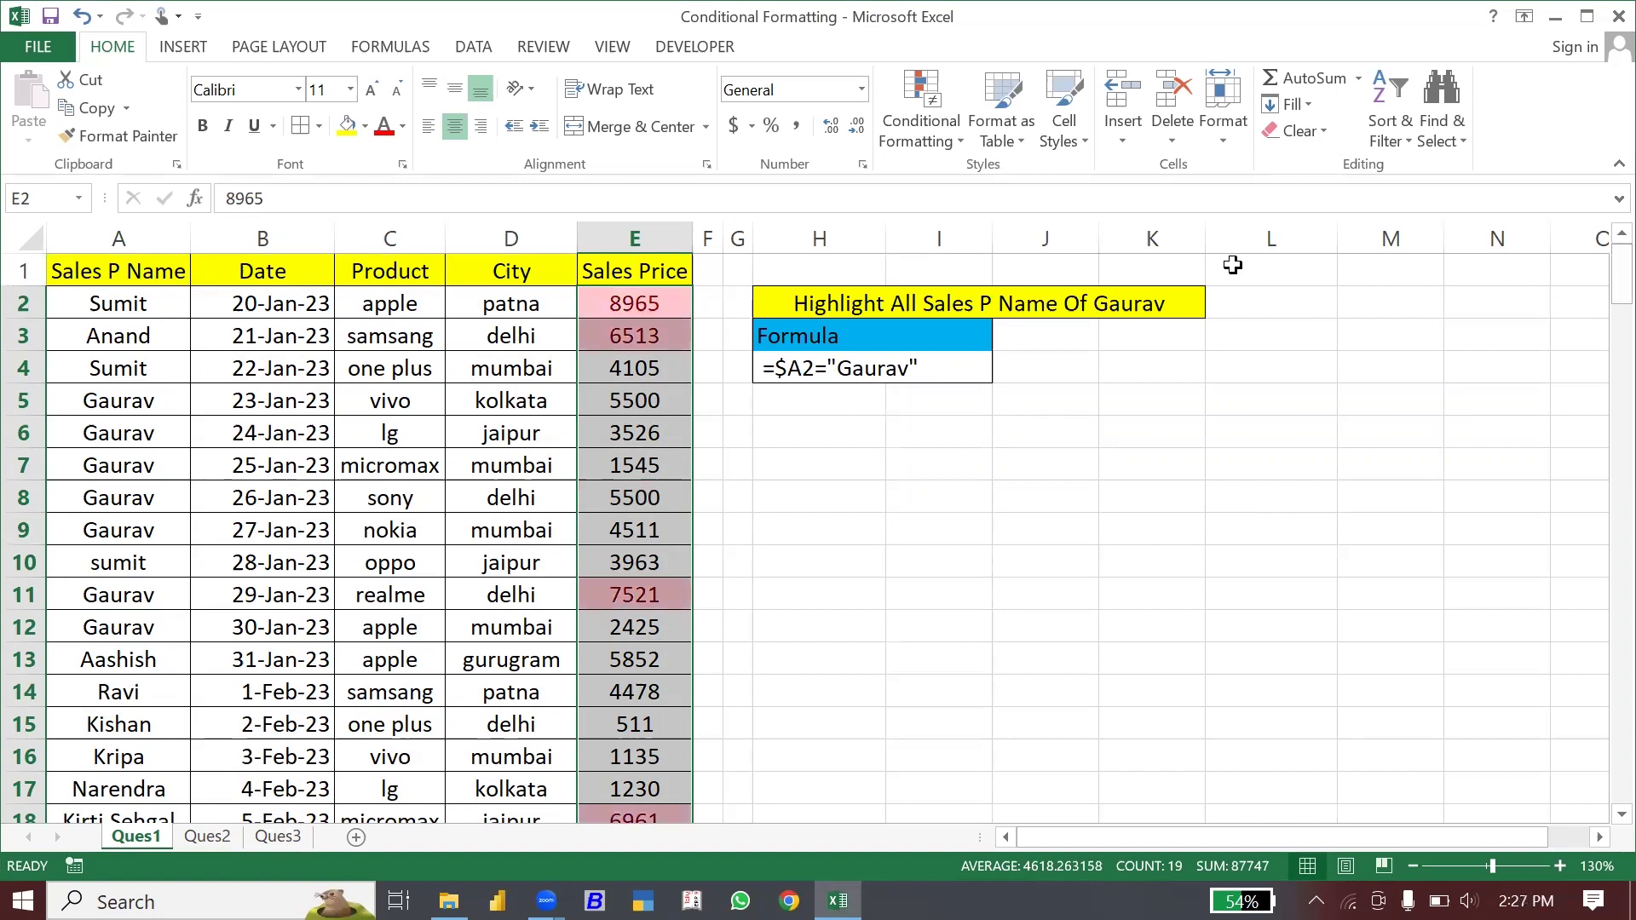
left_click(951, 141)
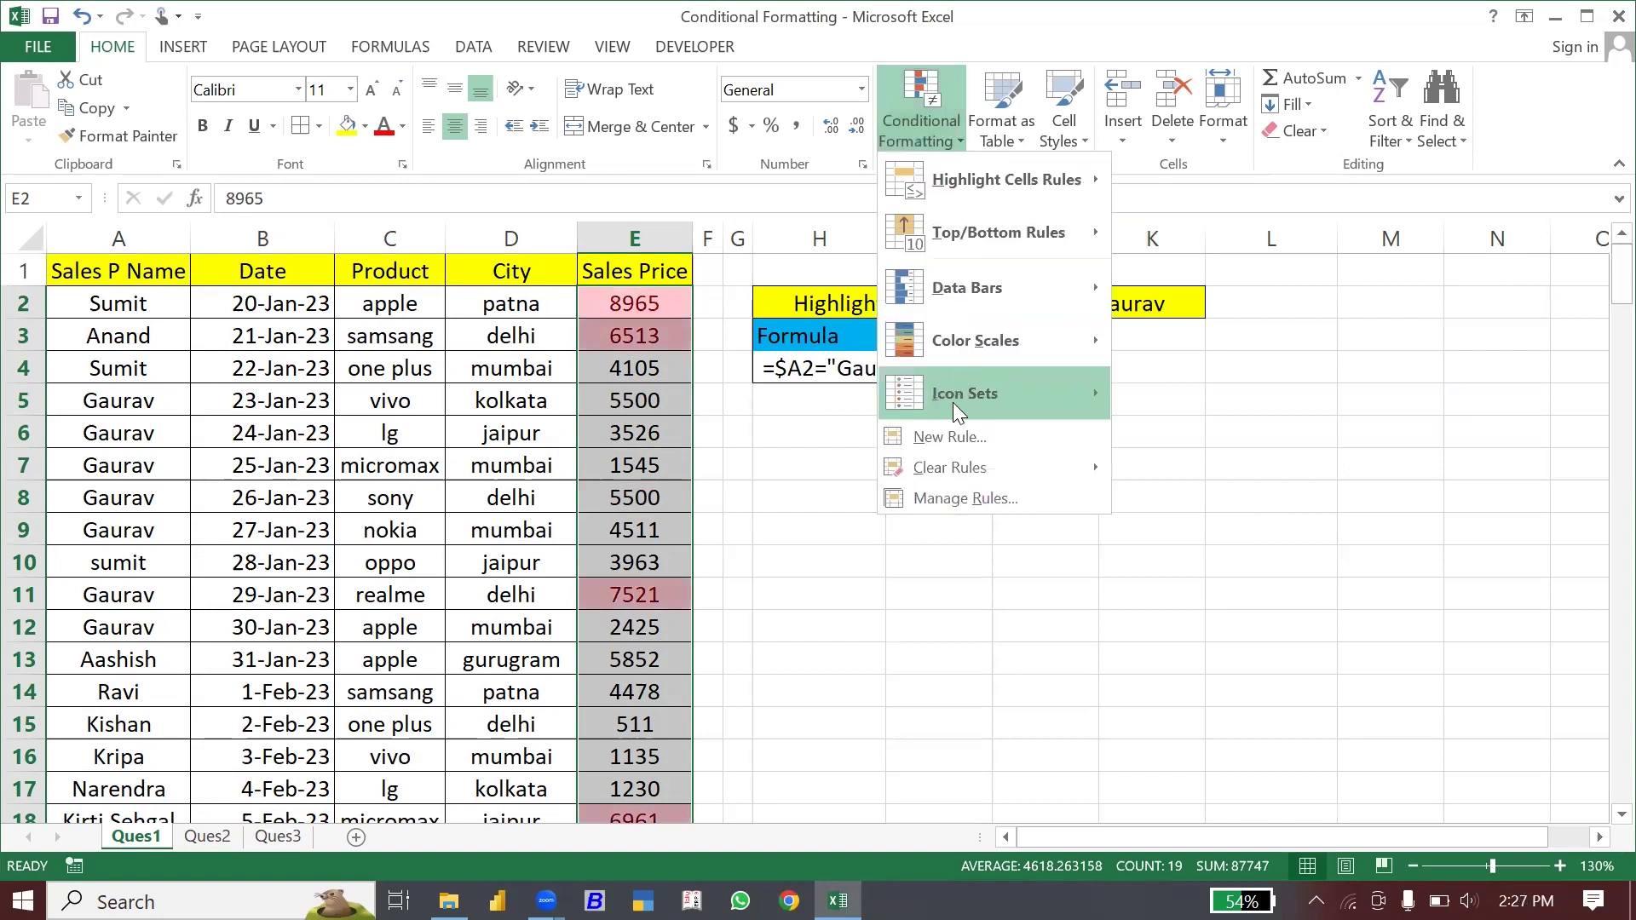
mouse_move(949, 468)
left_click(1197, 501)
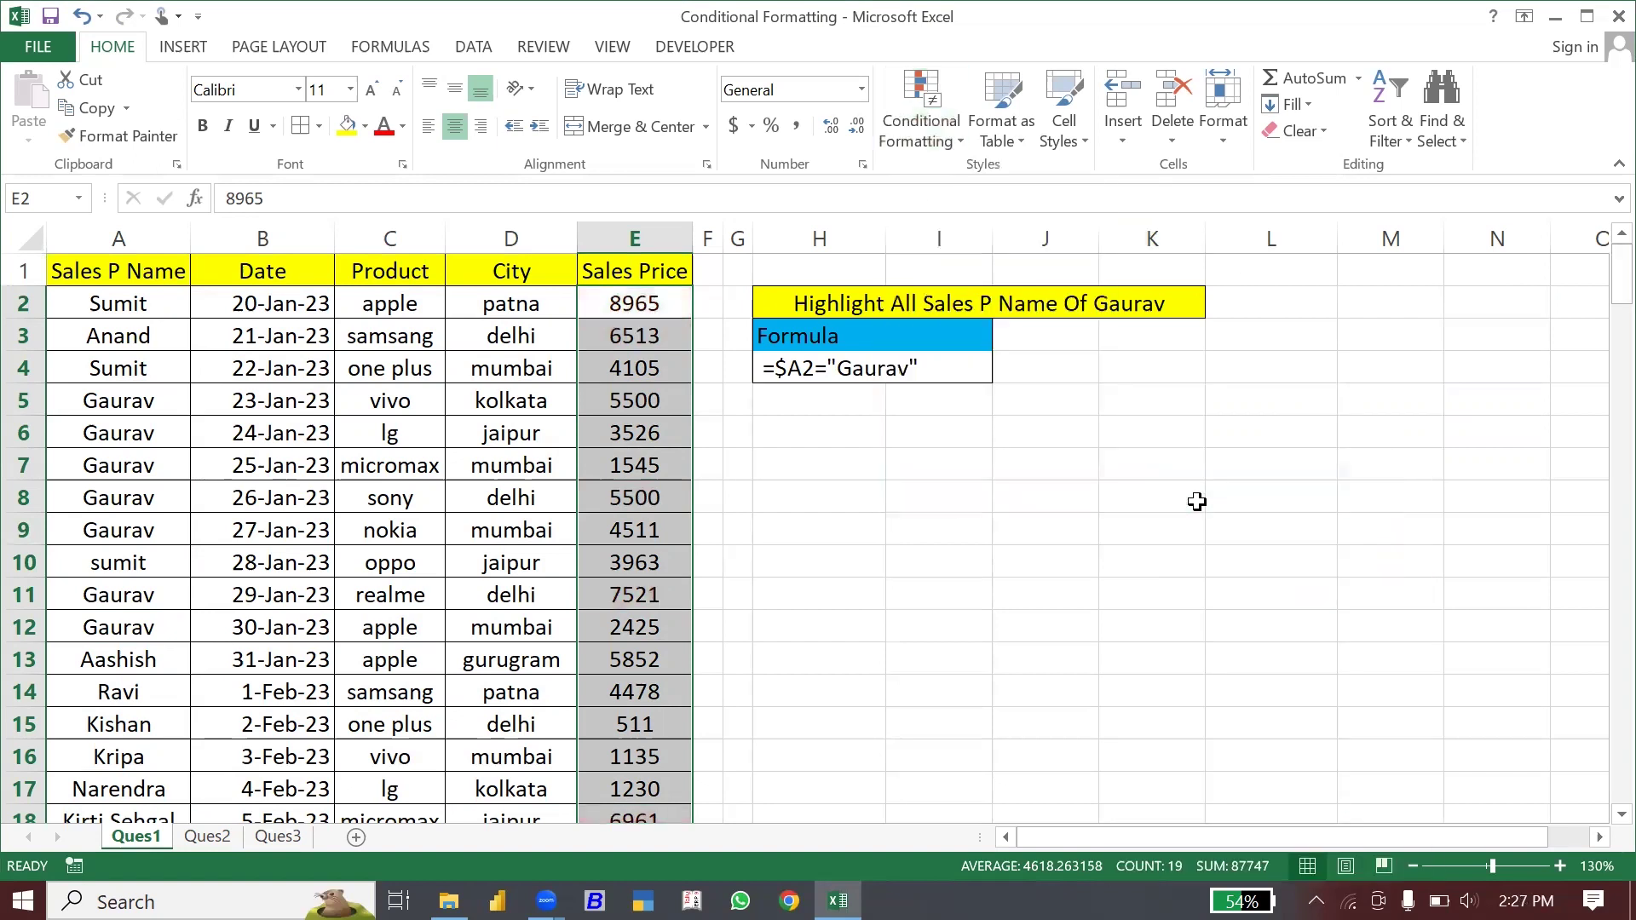
left_click(941, 136)
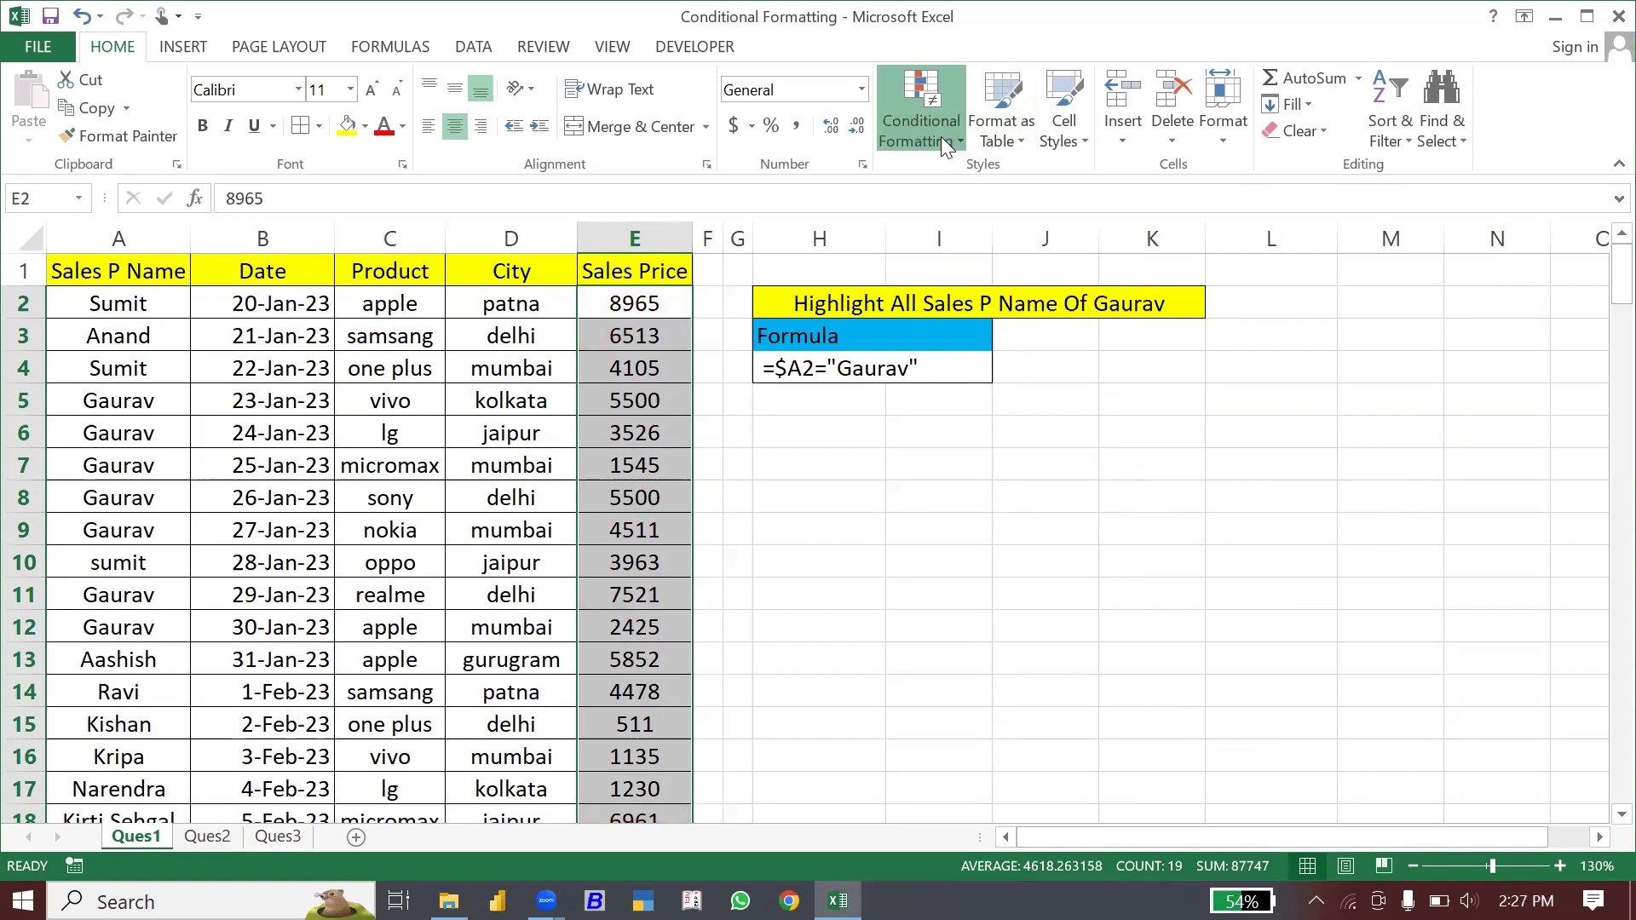
mouse_move(997, 232)
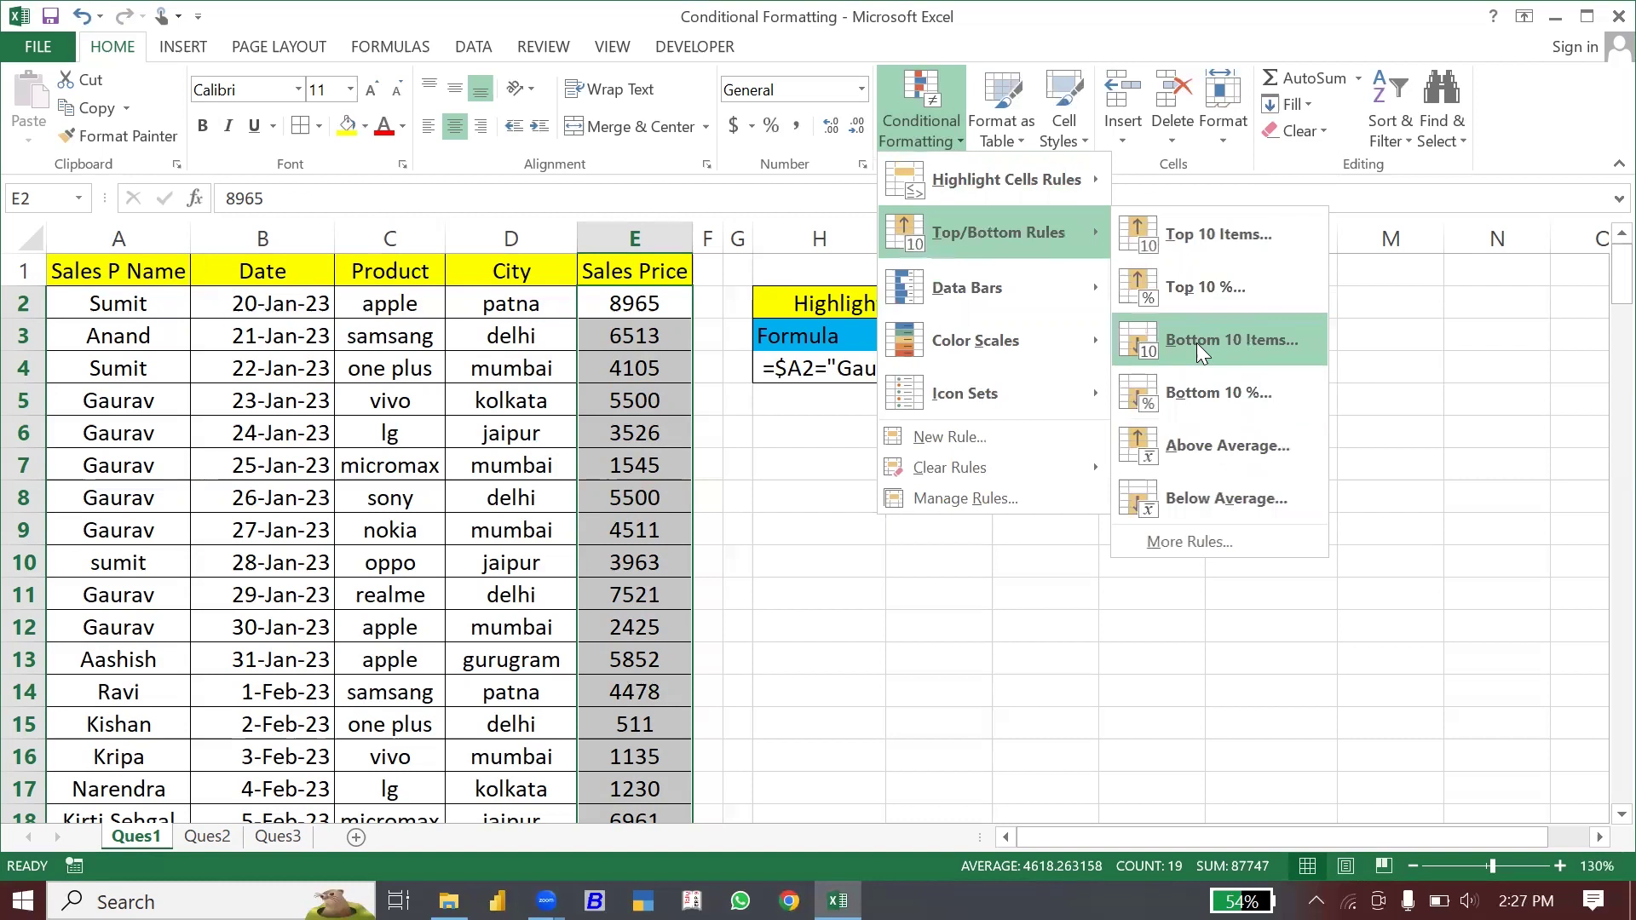
left_click(1197, 344)
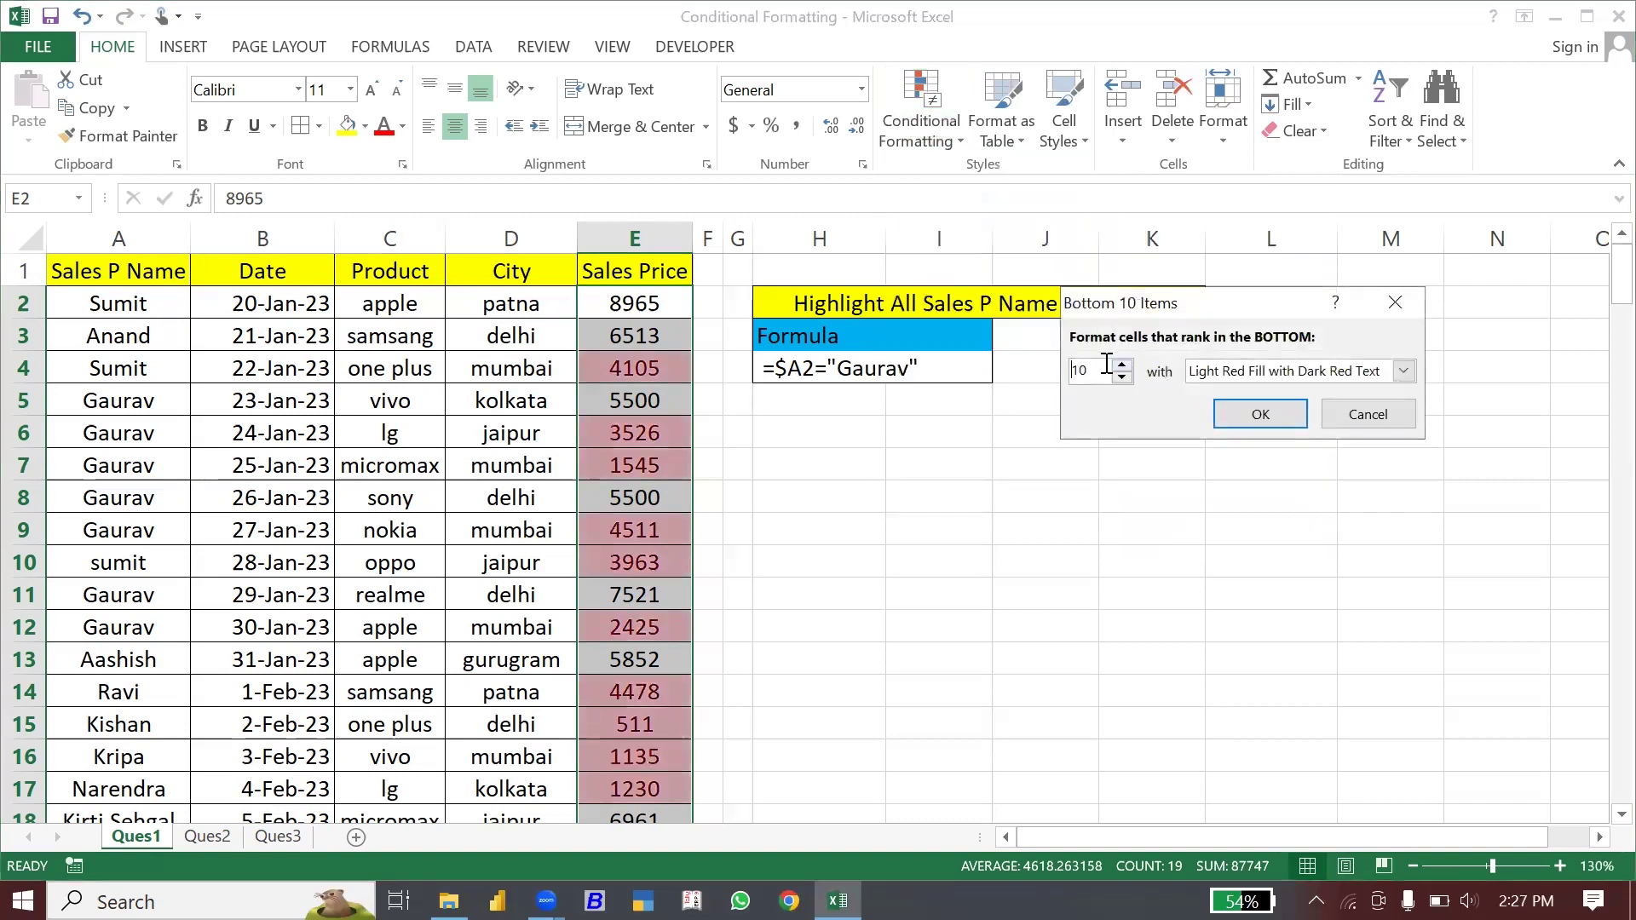
key("BackSpace")
key("BackSpace")
type("3")
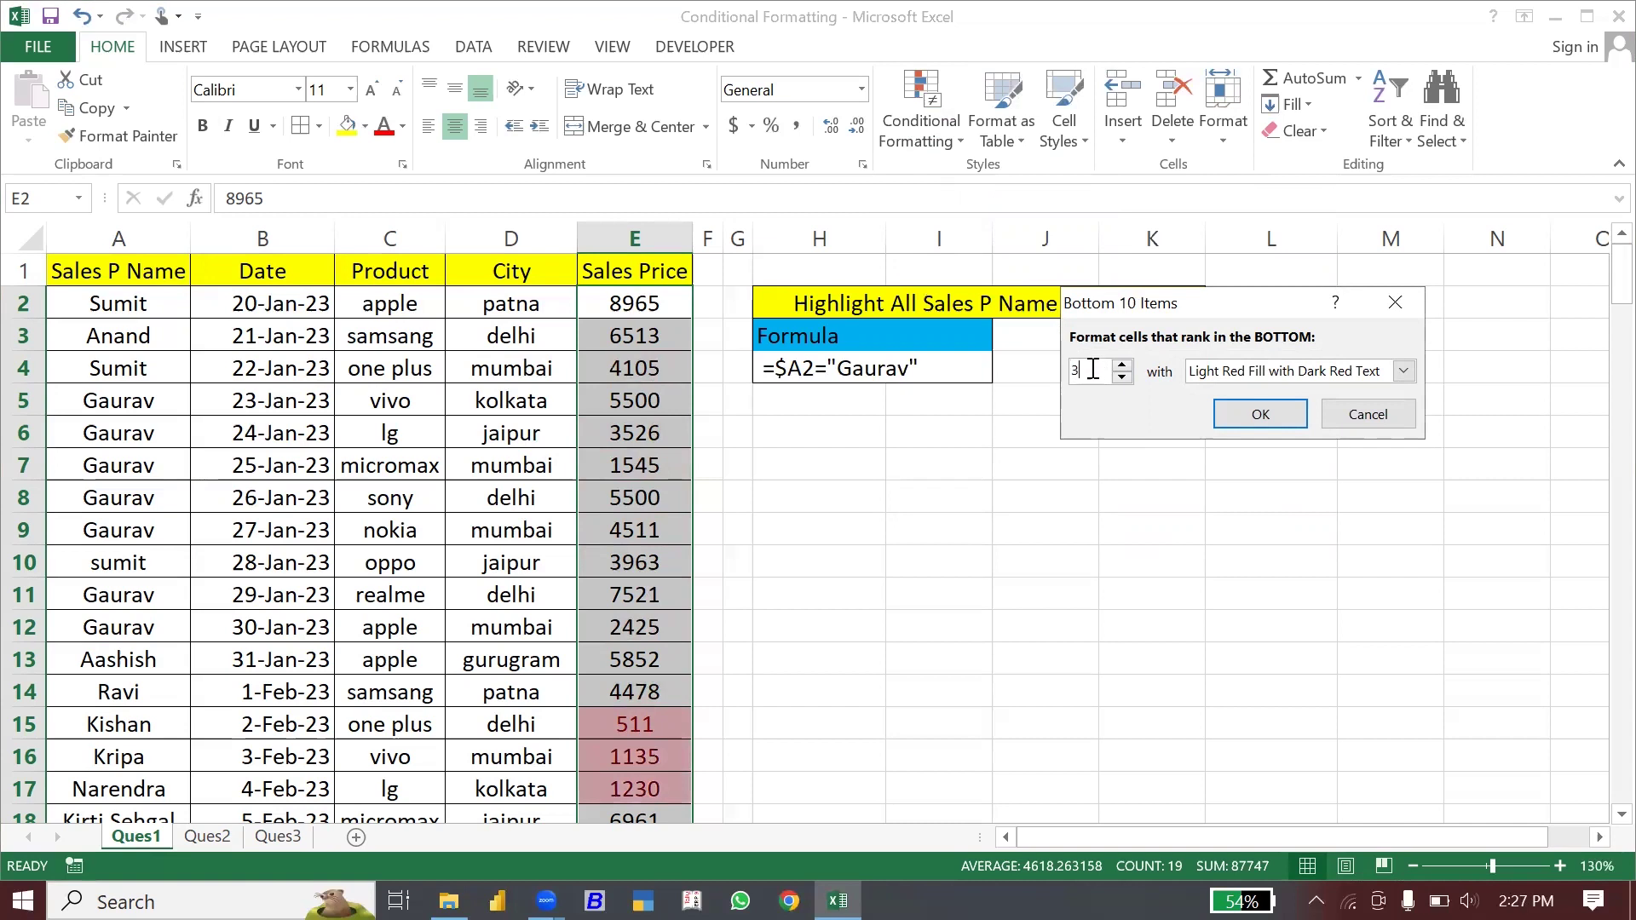
type("5")
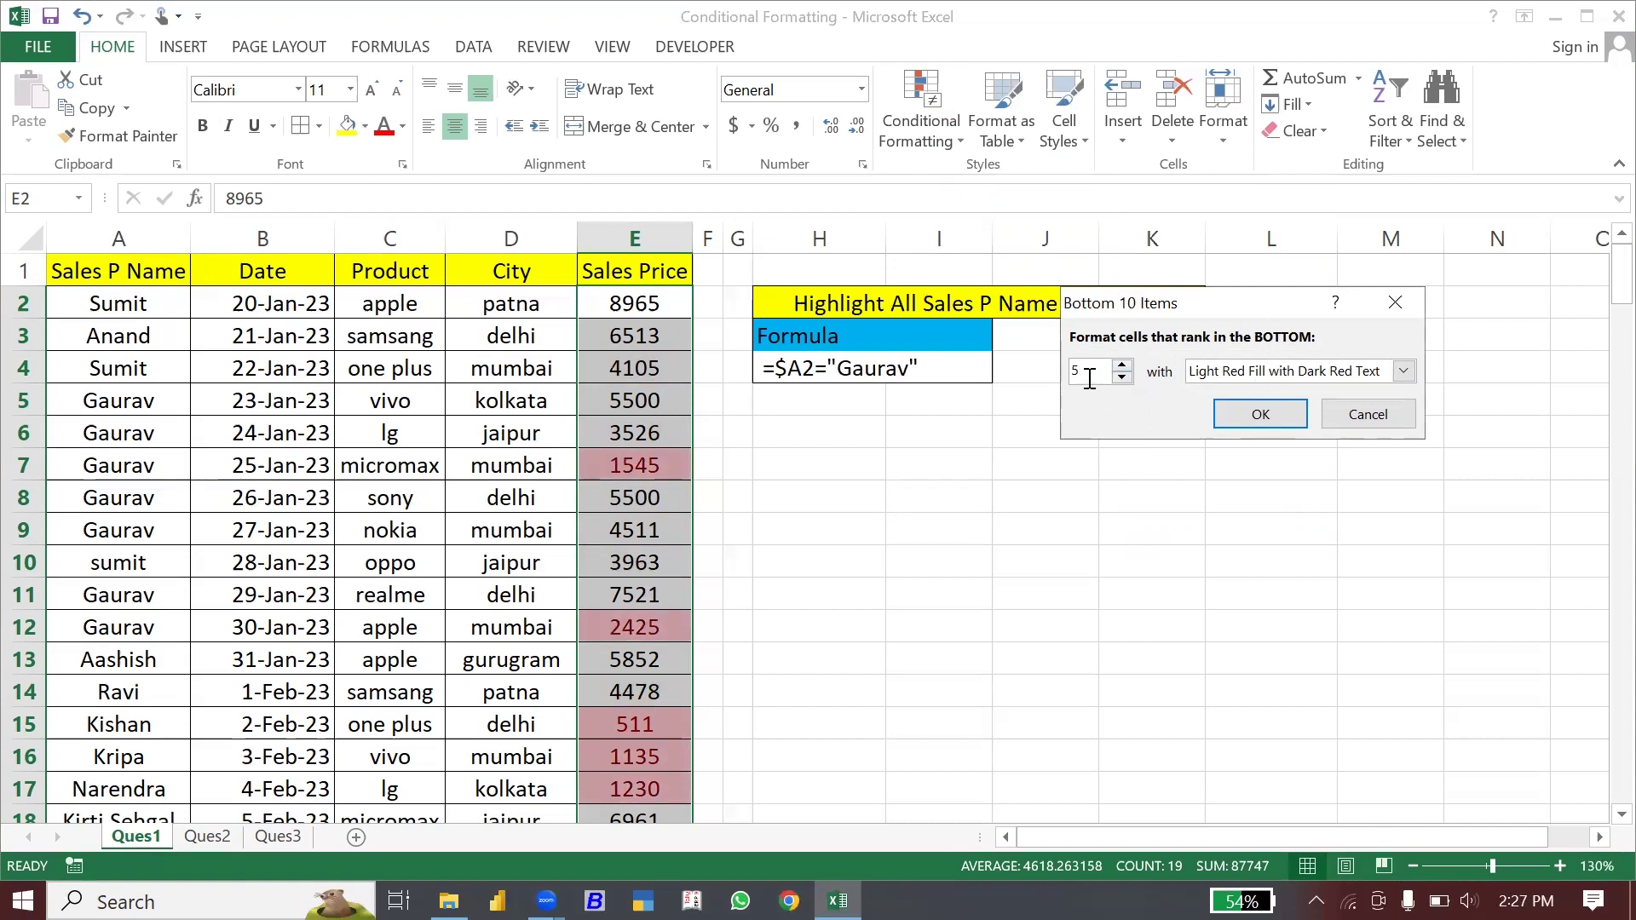
left_click(1260, 414)
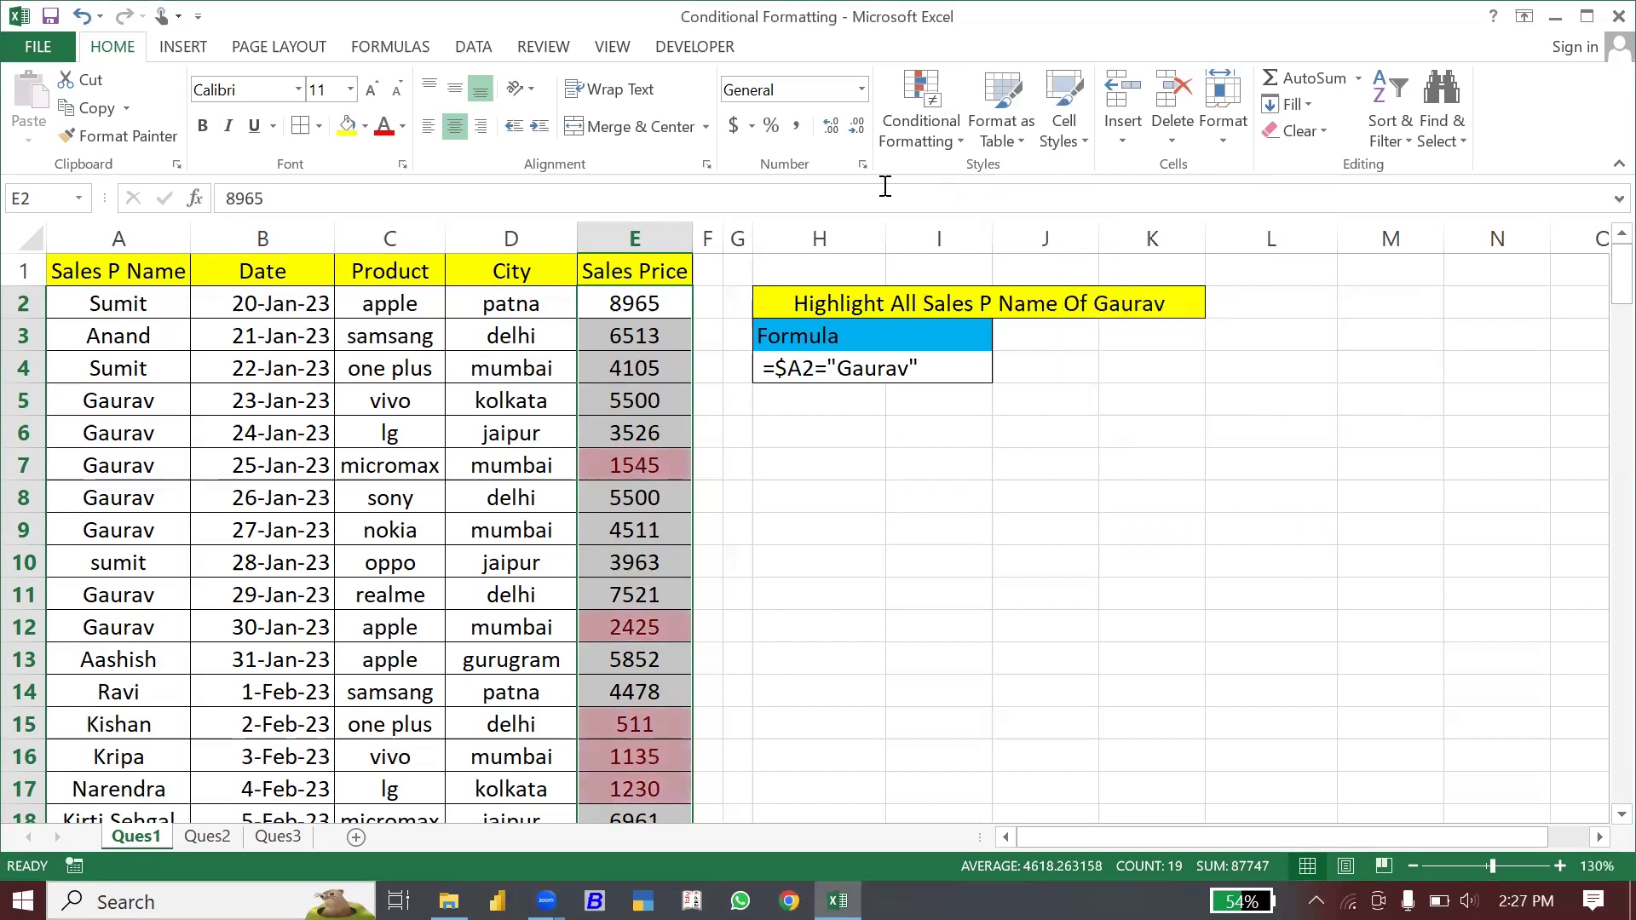
left_click(918, 128)
mouse_move(965, 394)
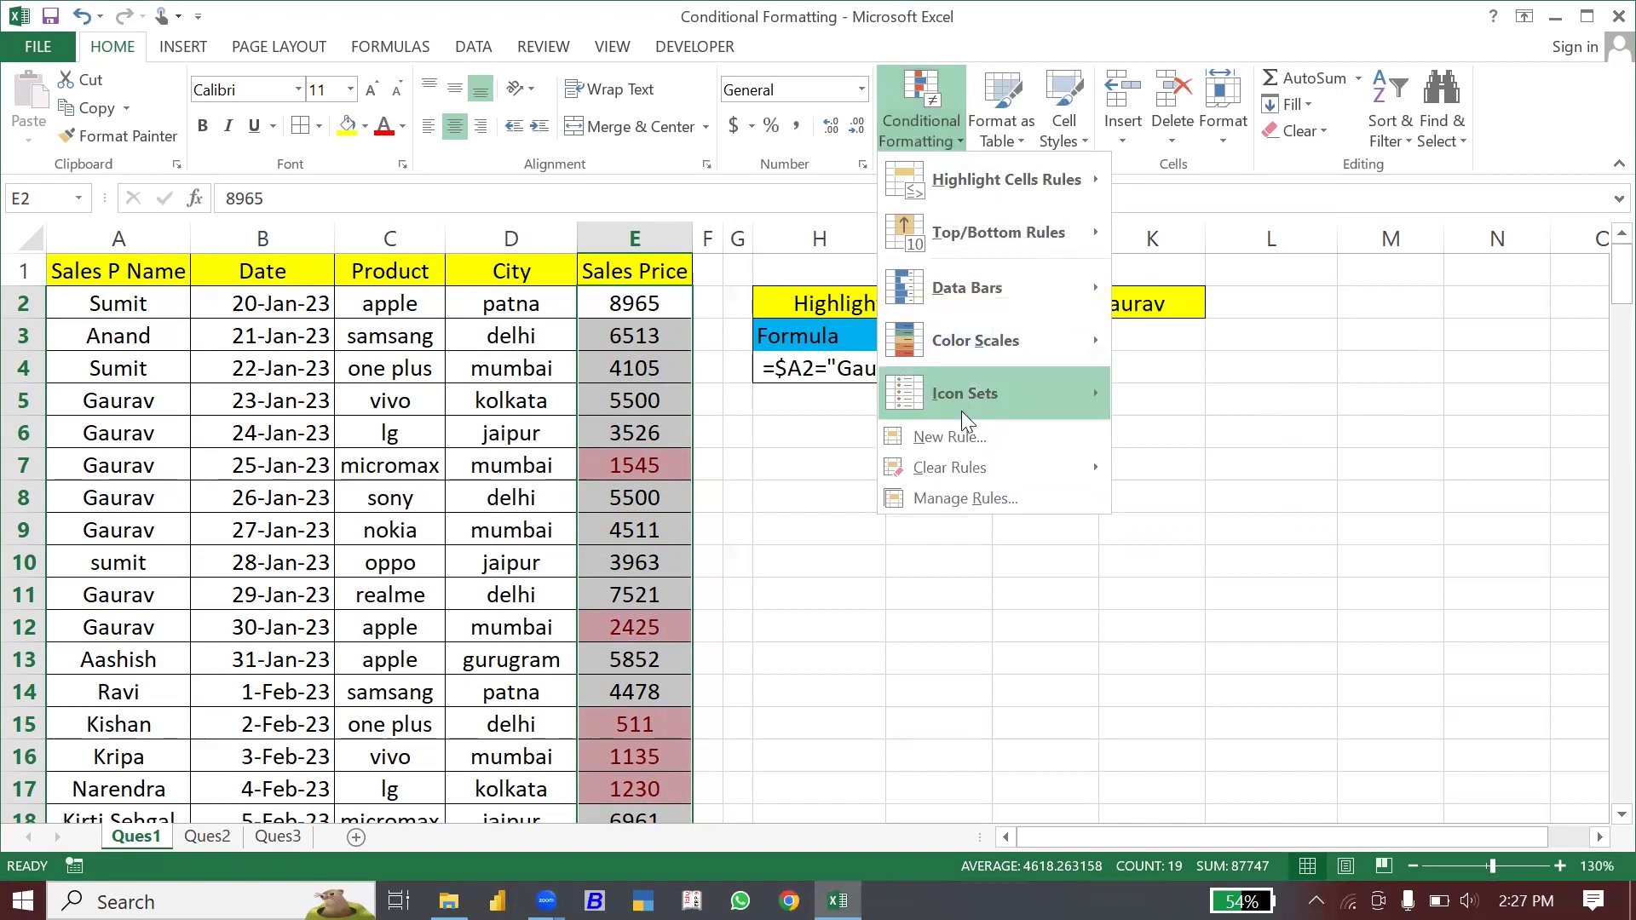
mouse_move(949, 467)
left_click(1192, 498)
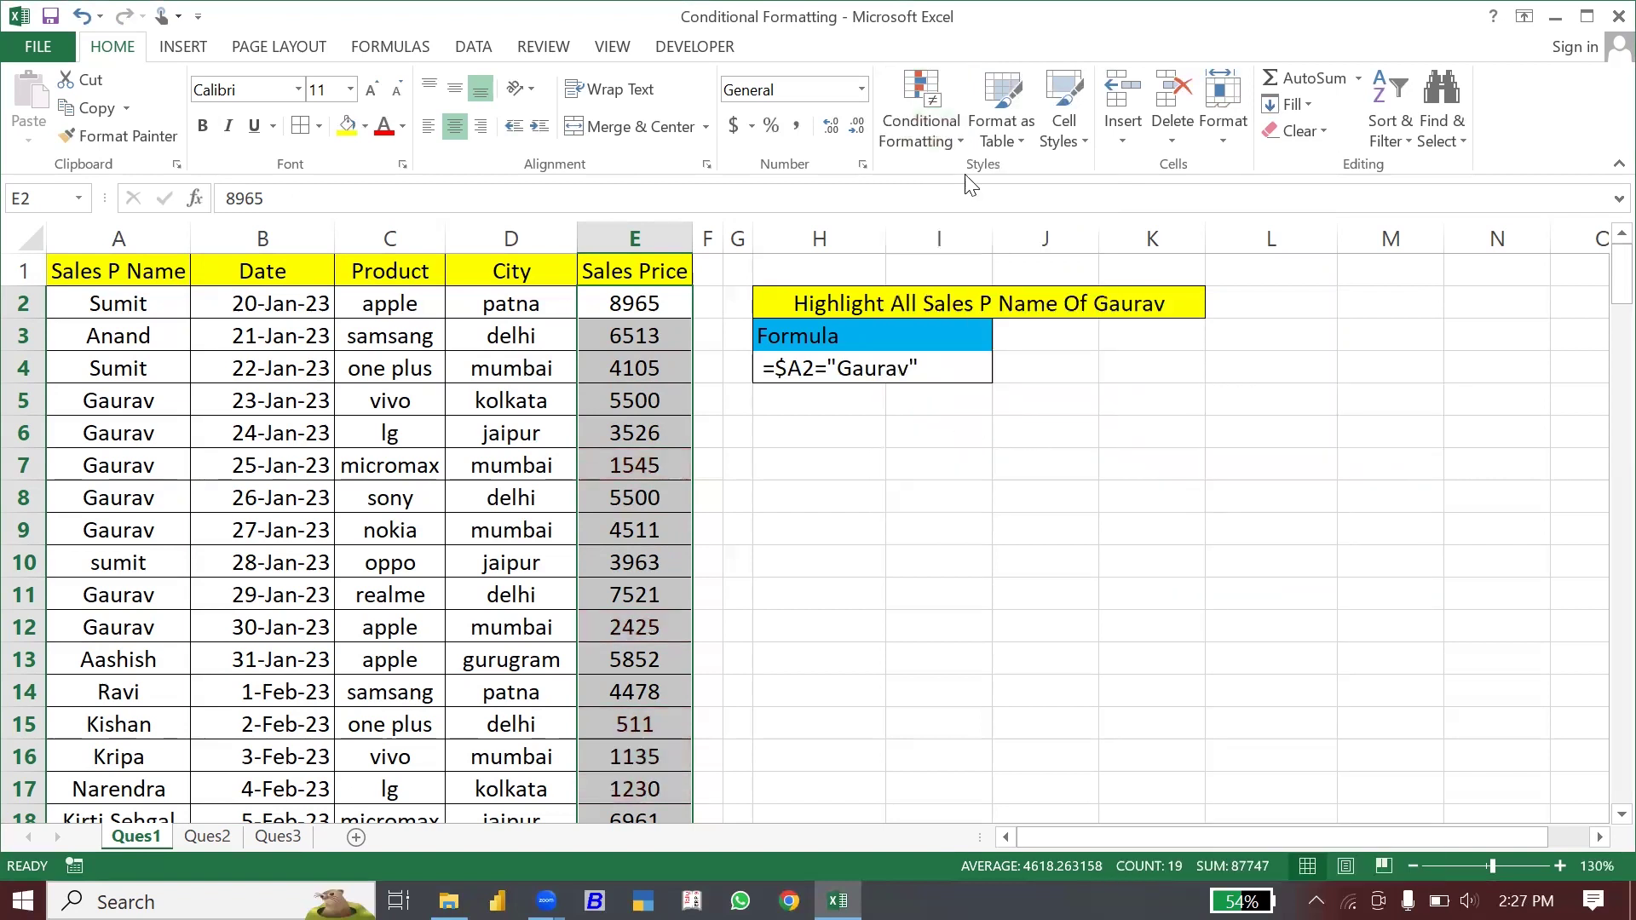
left_click(941, 144)
mouse_move(968, 288)
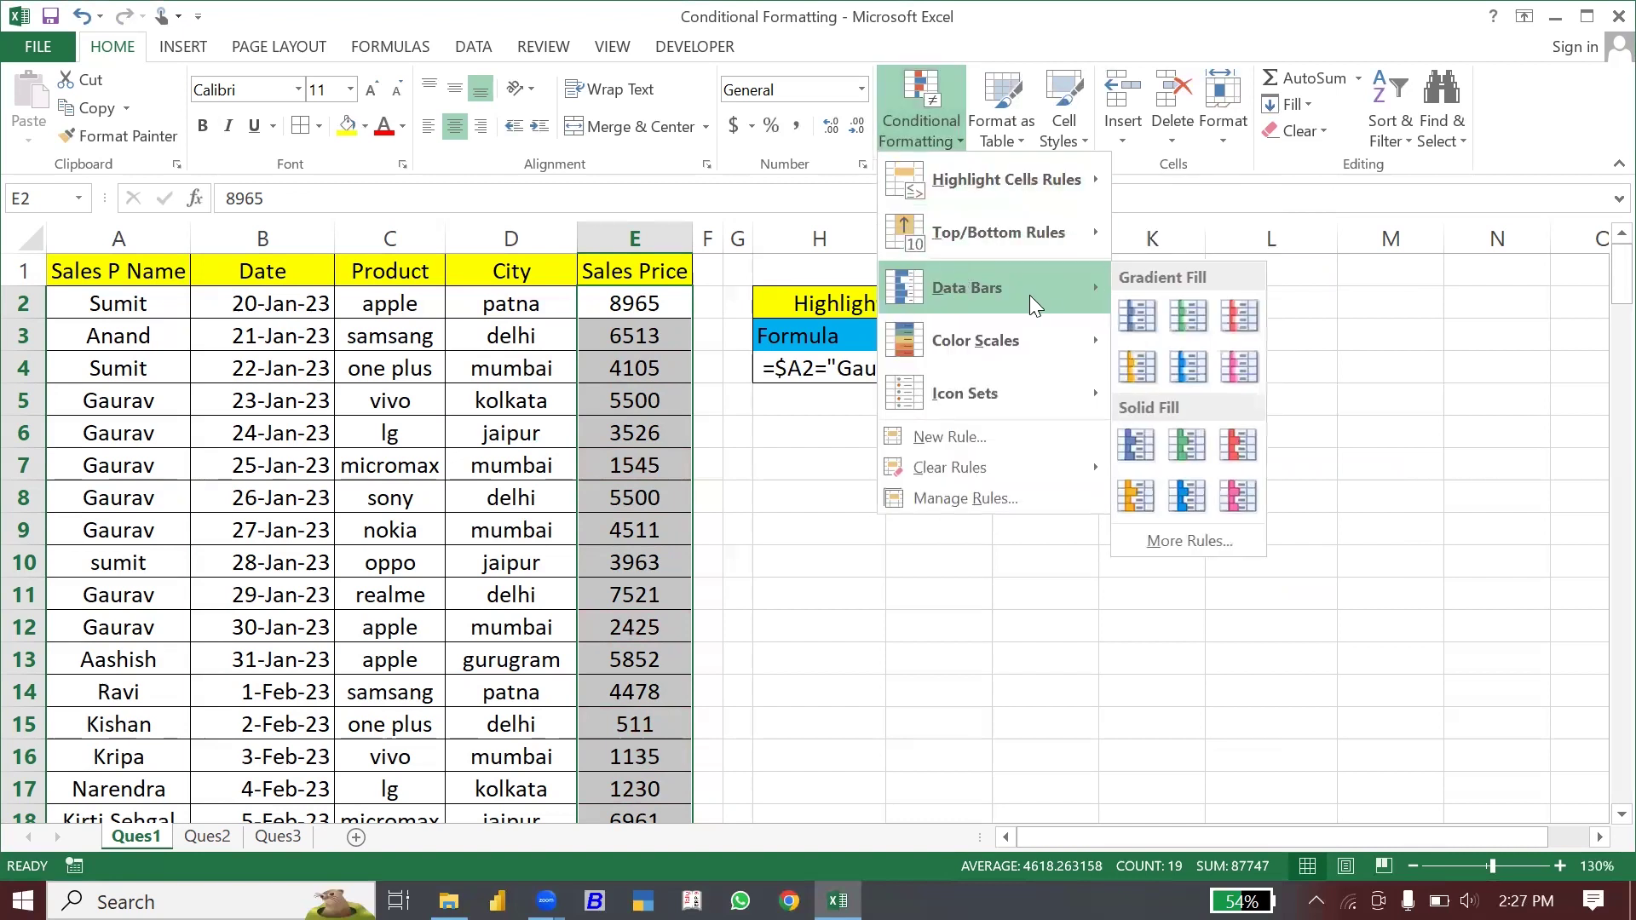
left_click(1184, 367)
left_click(656, 511)
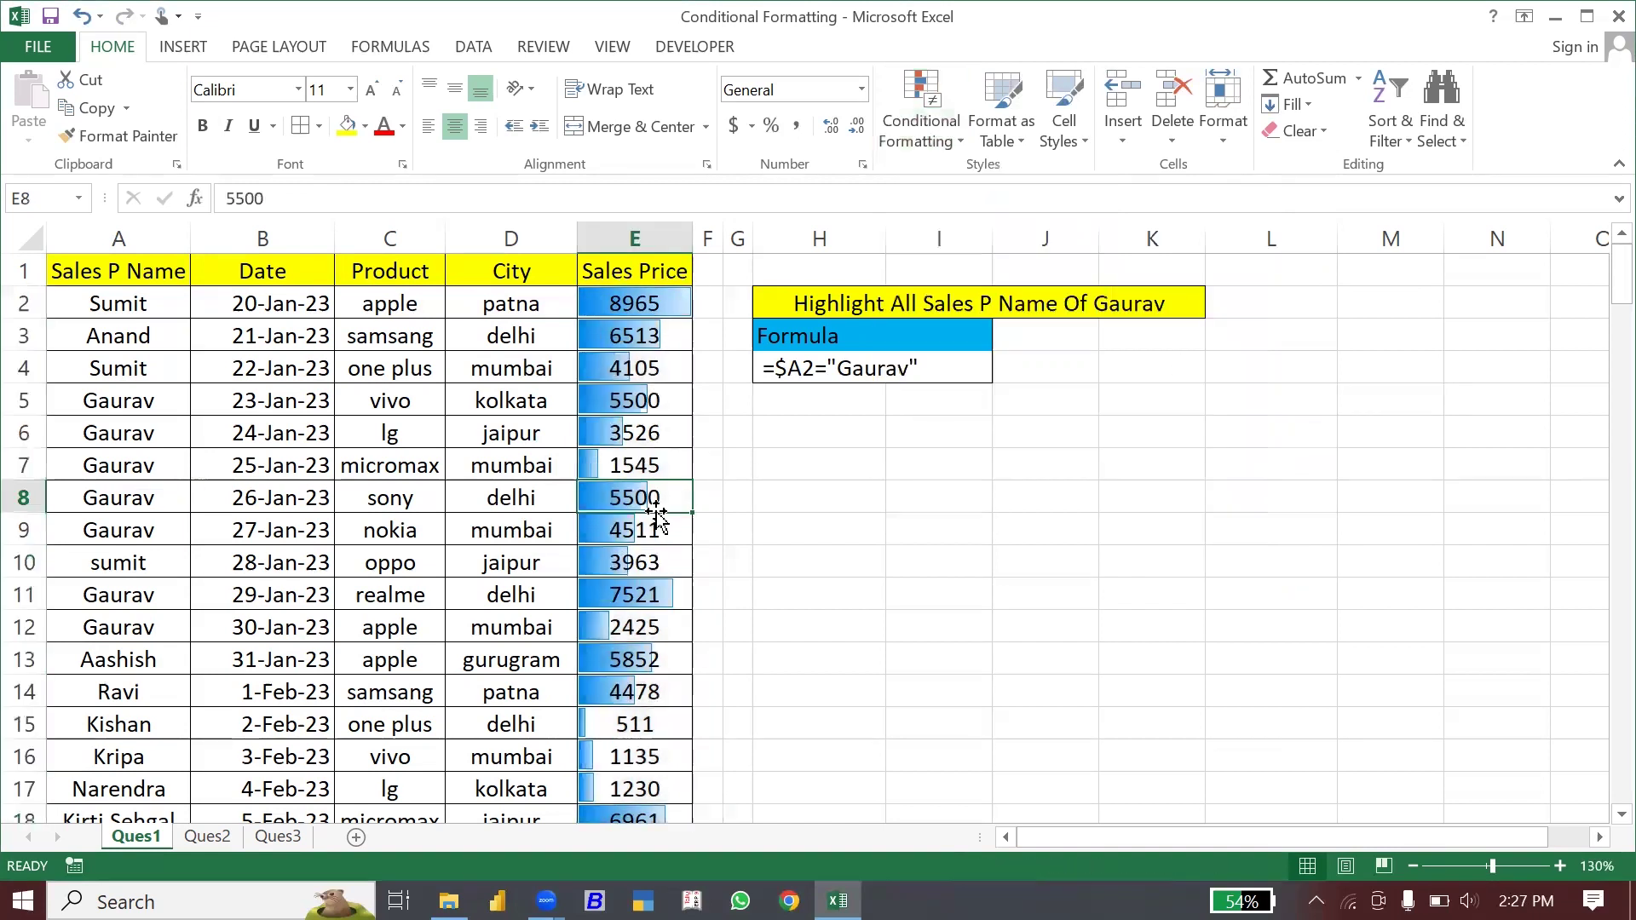
key("Down")
key("Down")
key("Down")
key("Down")
key("Down")
key("Down")
key("Down")
key("Down")
key("Down")
key("Up")
key("Up")
key("Up")
key("ctrl+Up")
key("Down")
key("Up")
key("Down")
key("Up")
key("Down")
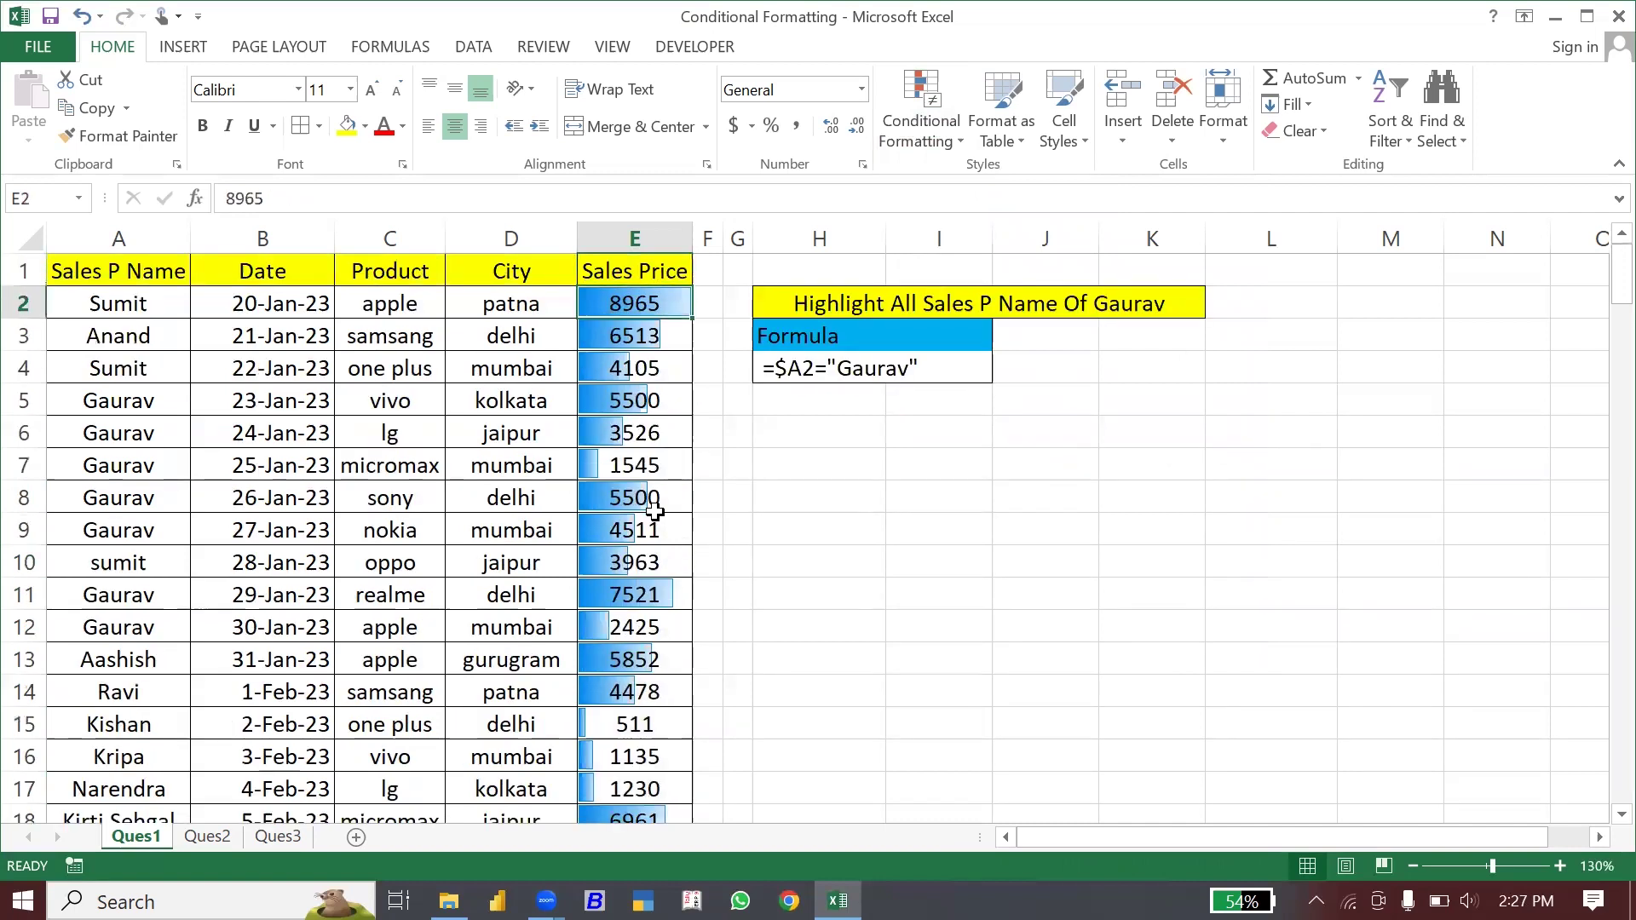
left_click(915, 131)
mouse_move(949, 468)
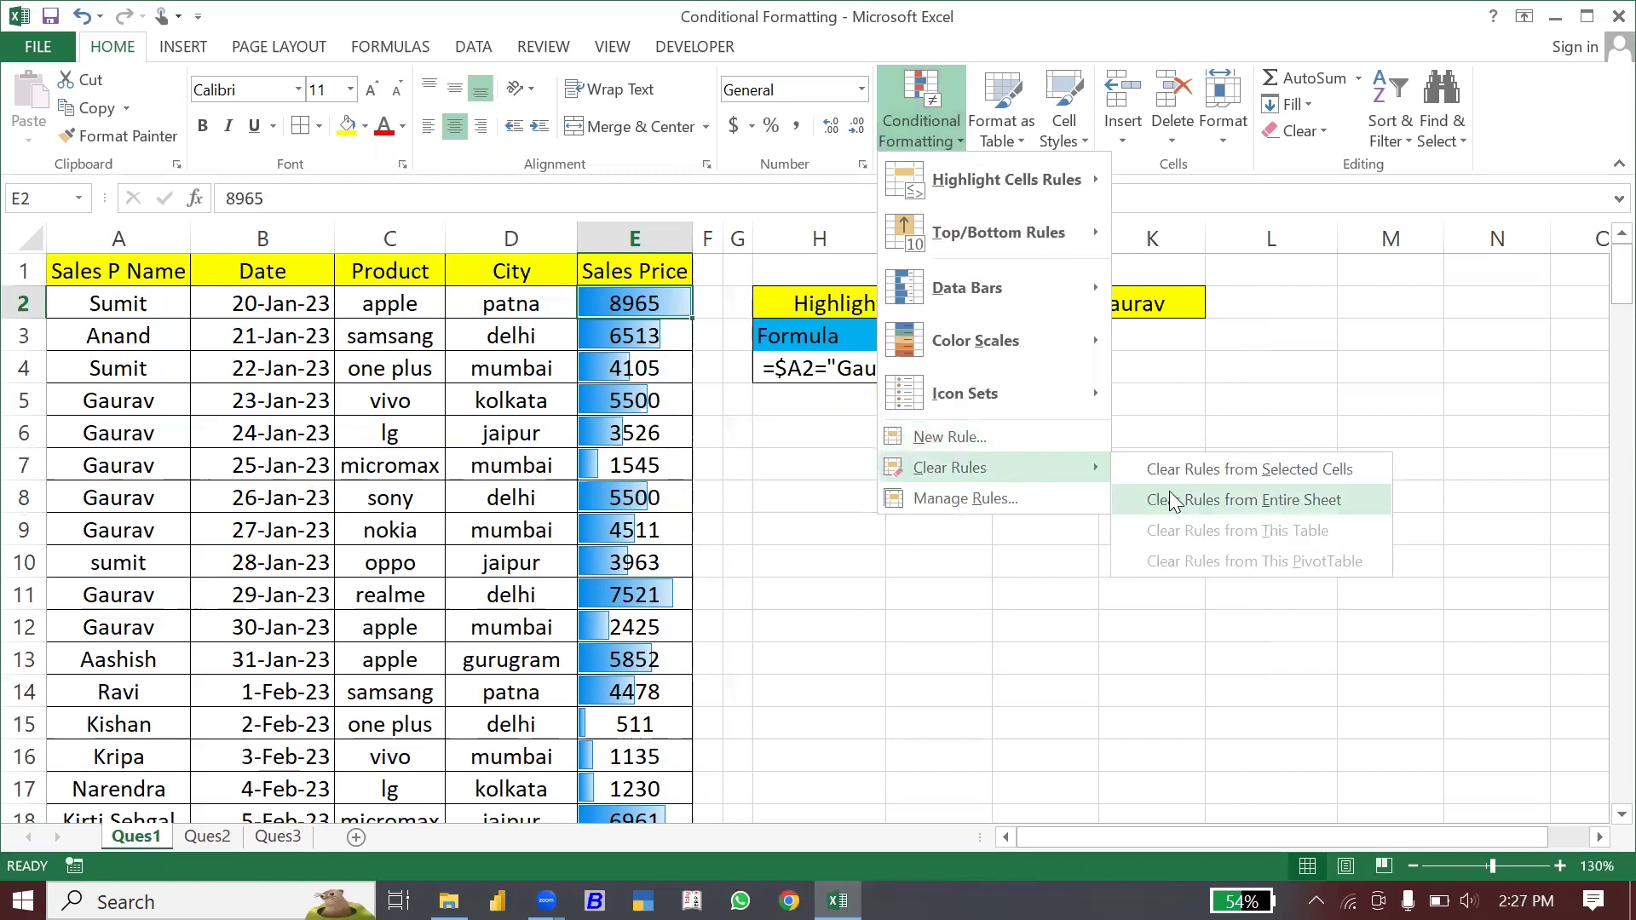
left_click(1171, 499)
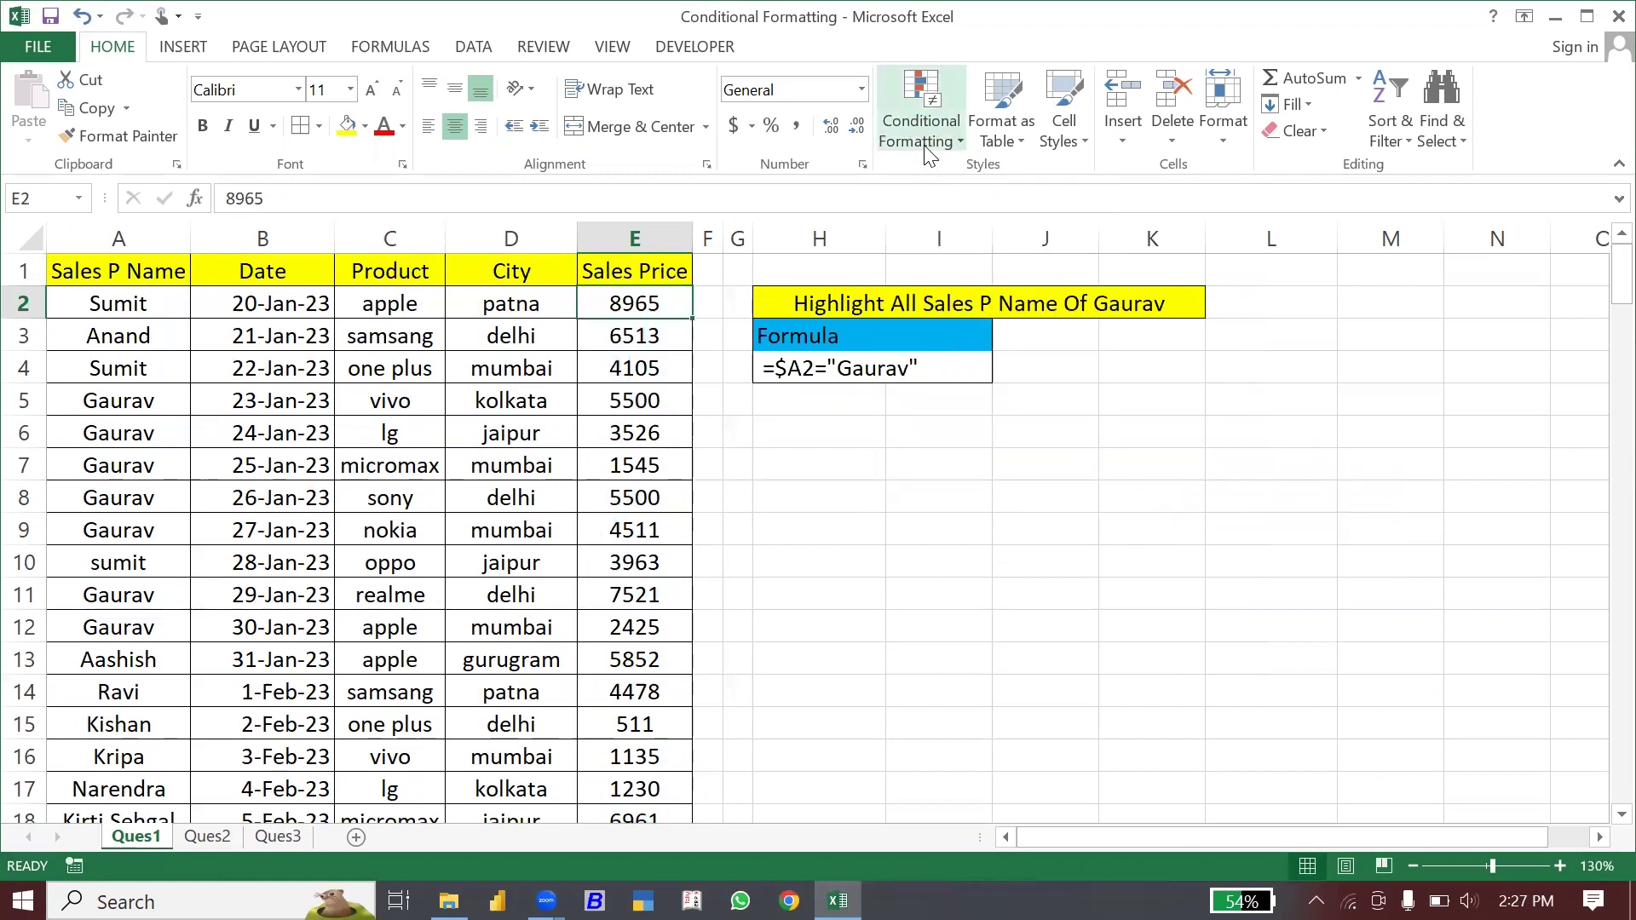
Apply the Green - Yellow Color Scale to the Sales Price values E2:E20.
key("ctrl+shift+Down")
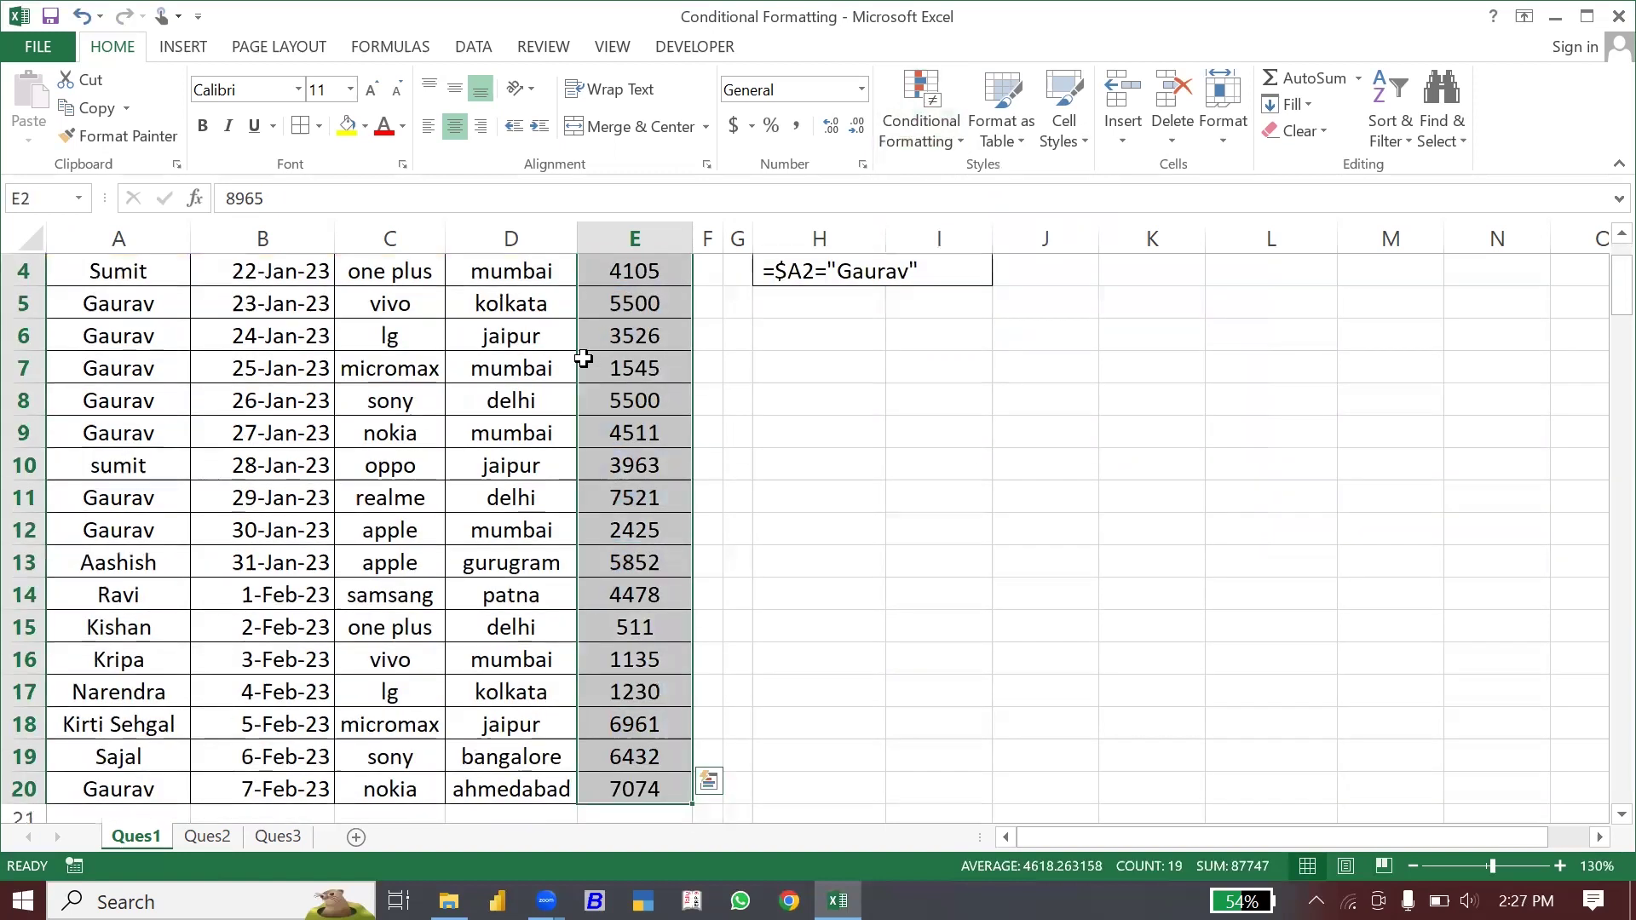
left_click(936, 136)
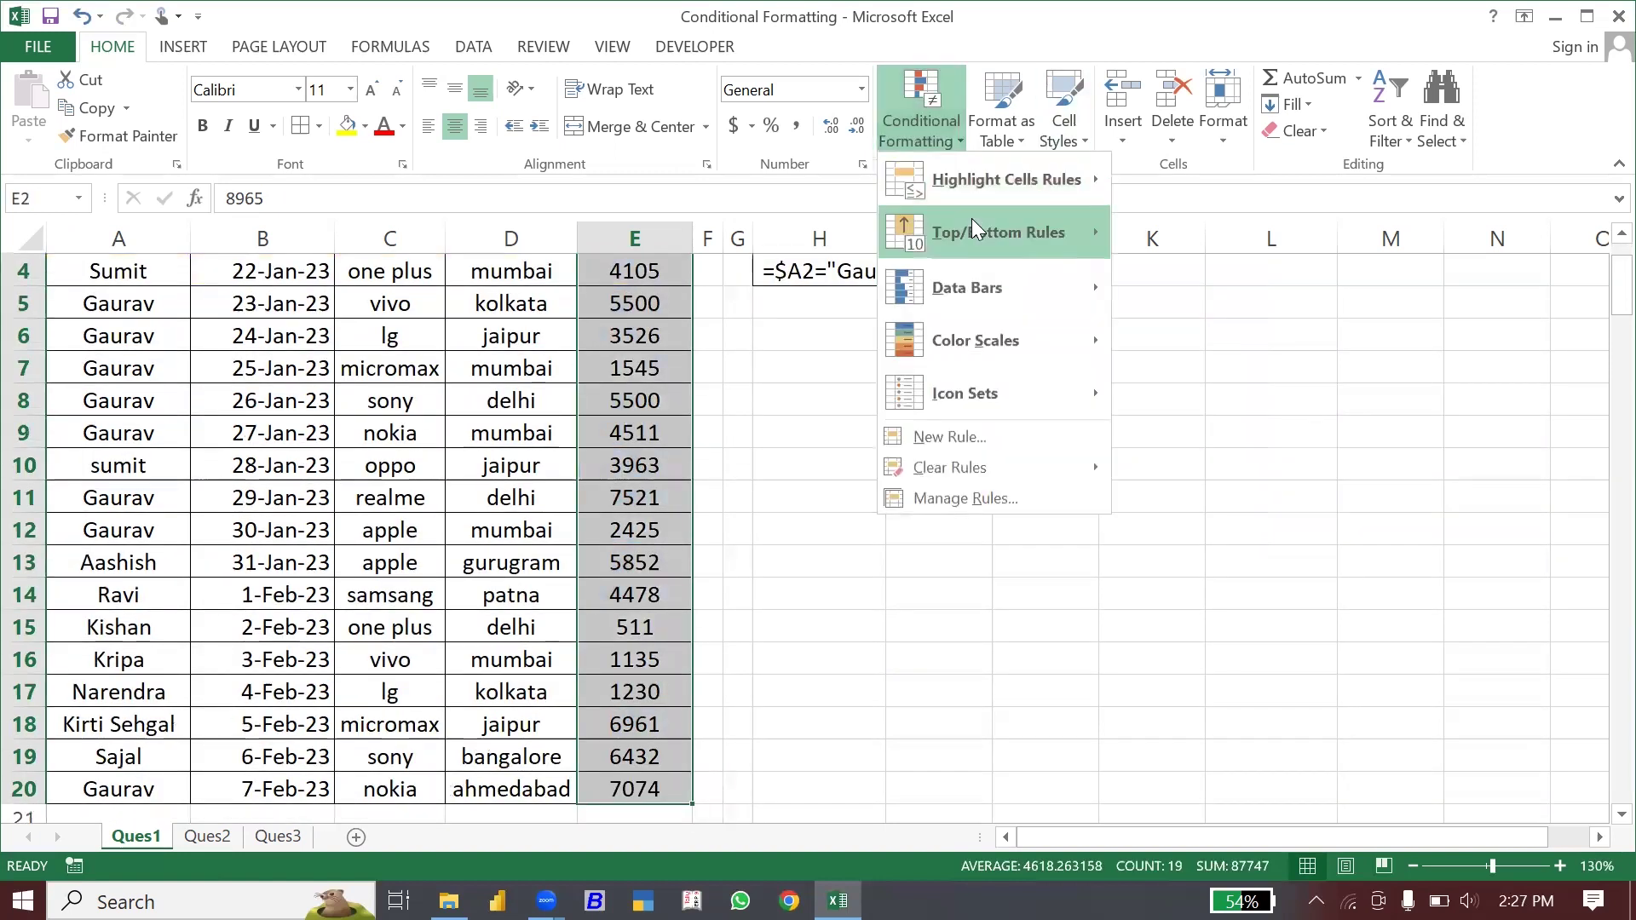
mouse_move(975, 340)
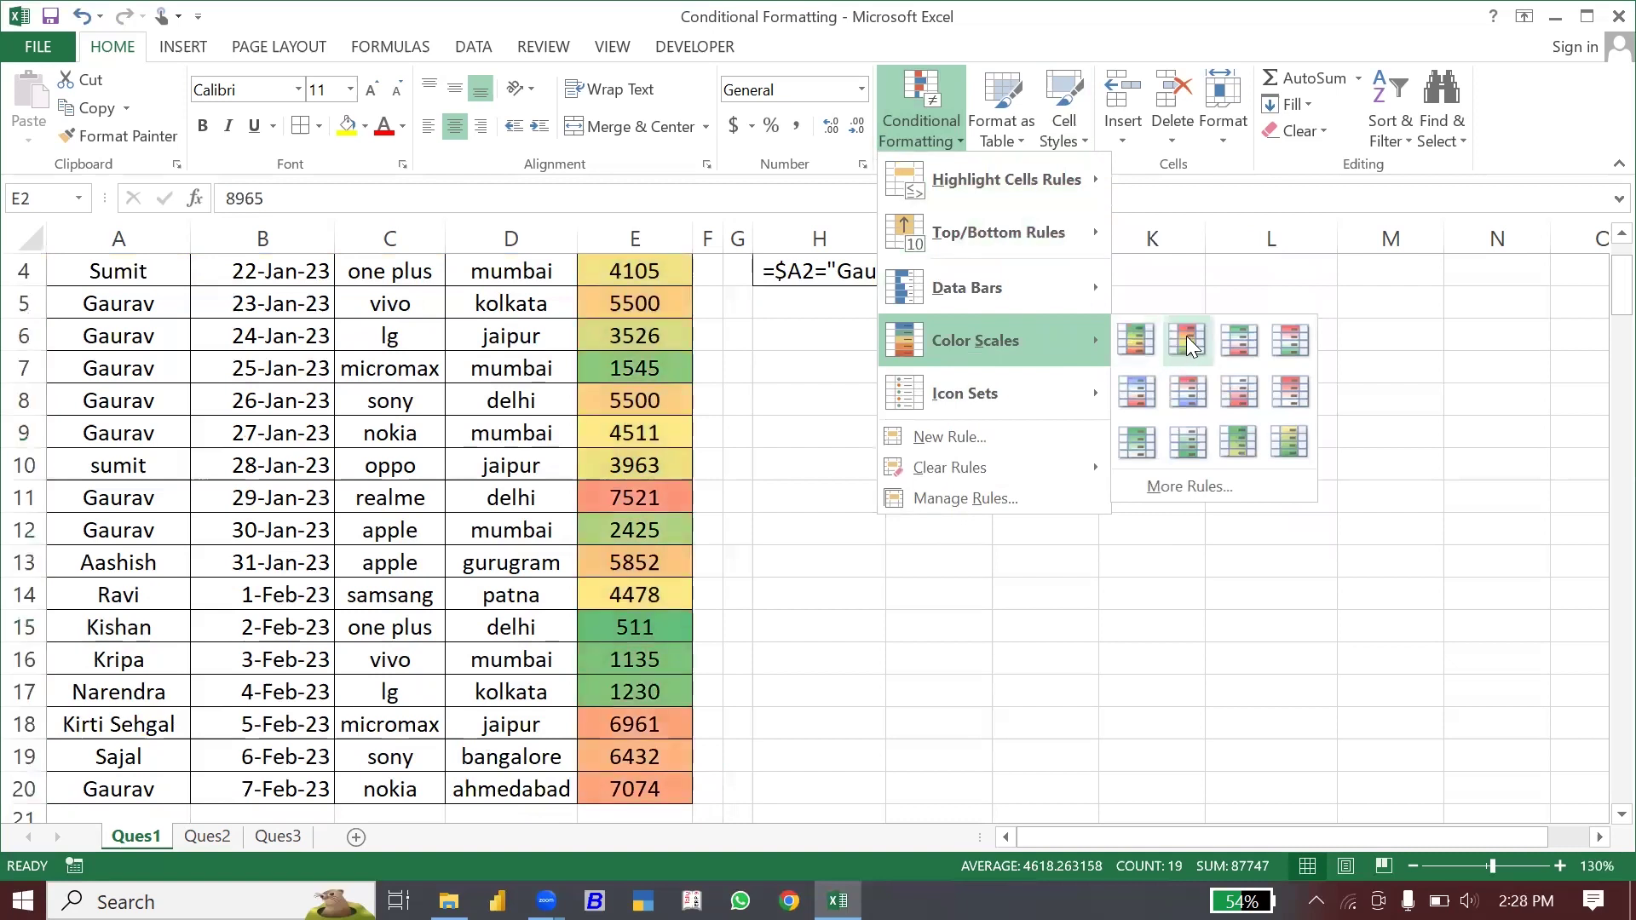
left_click(1289, 434)
mouse_move(1619, 298)
left_mouse_down()
mouse_move(1598, 303)
mouse_move(1602, 255)
left_mouse_up()
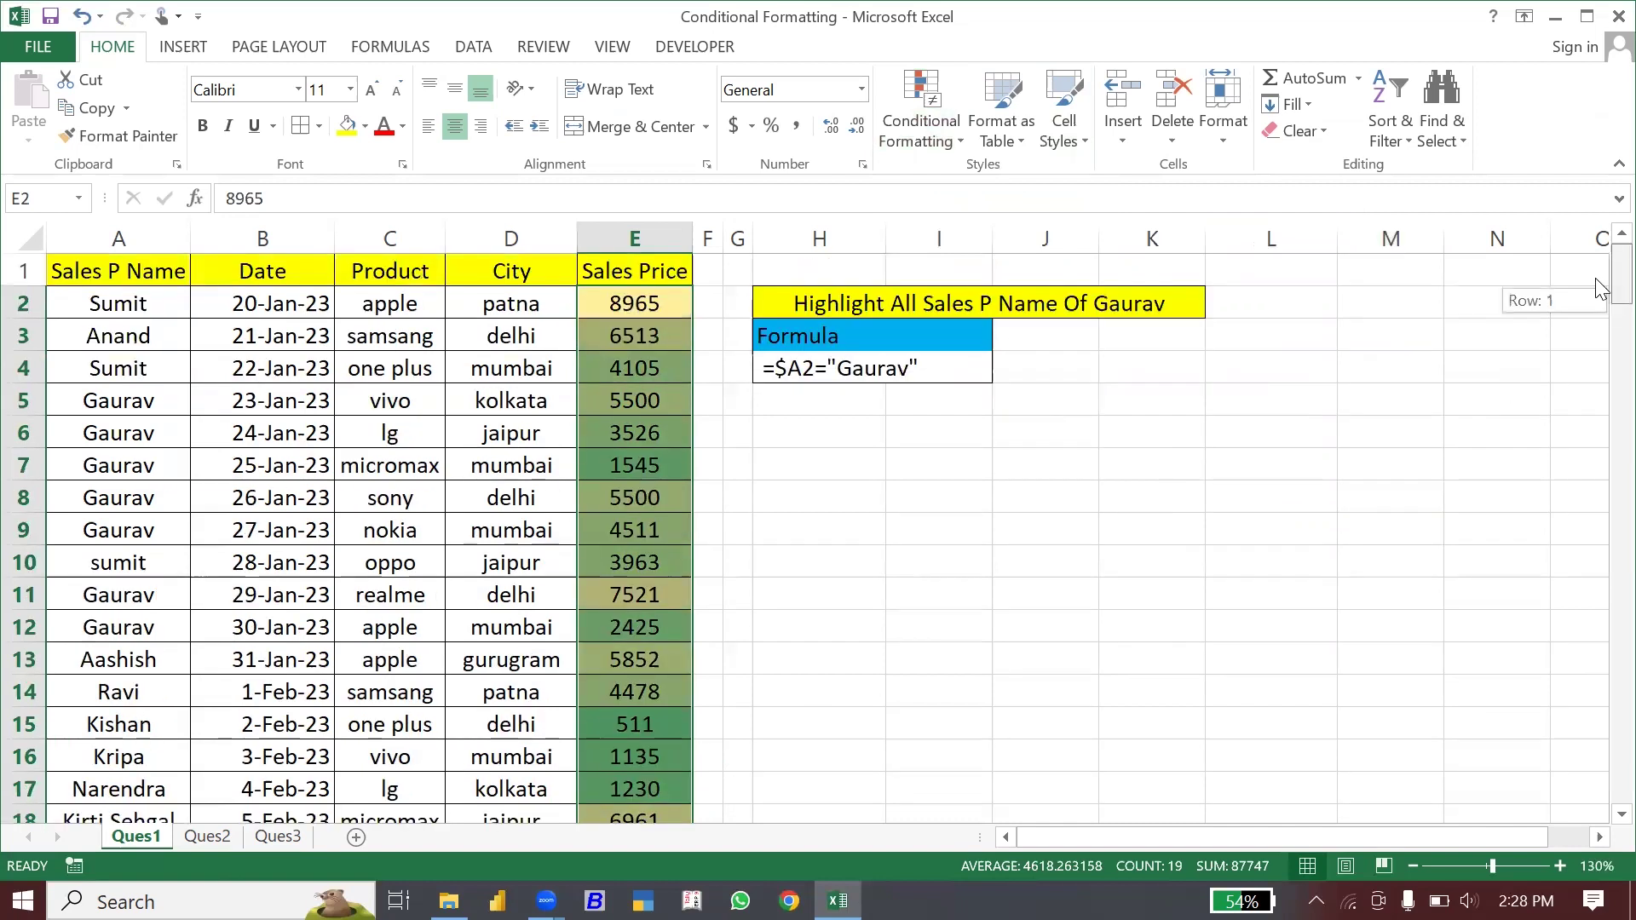
Sort Sales Price smallest to largest with the selection expanded, starting from 511.
left_click(1392, 129)
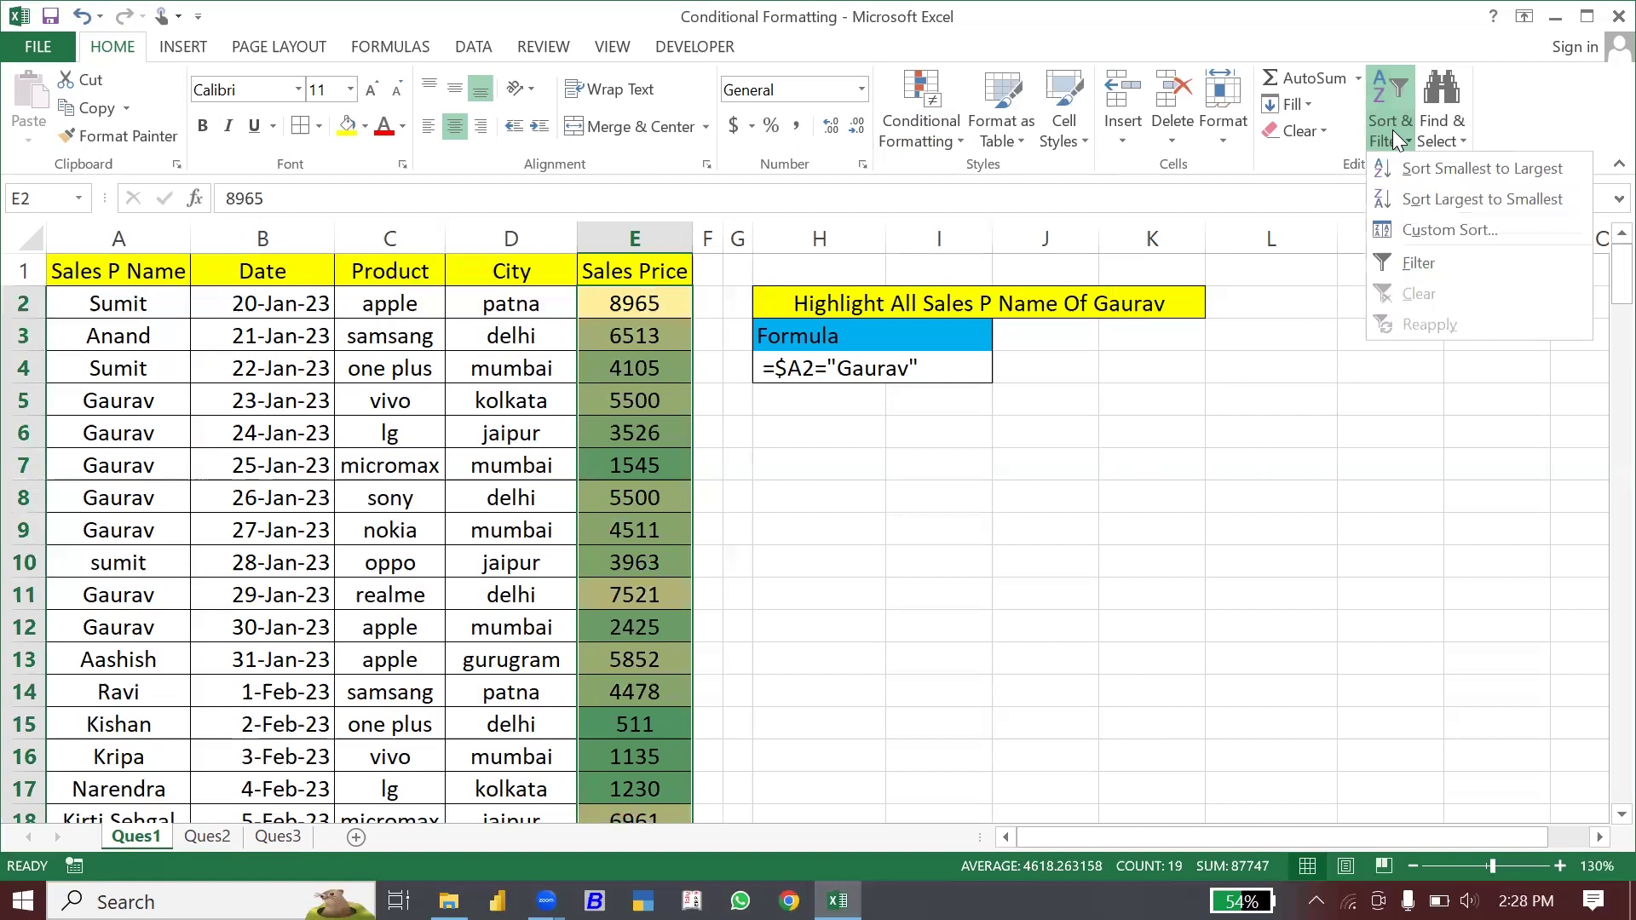
left_click(1439, 168)
left_click(1331, 439)
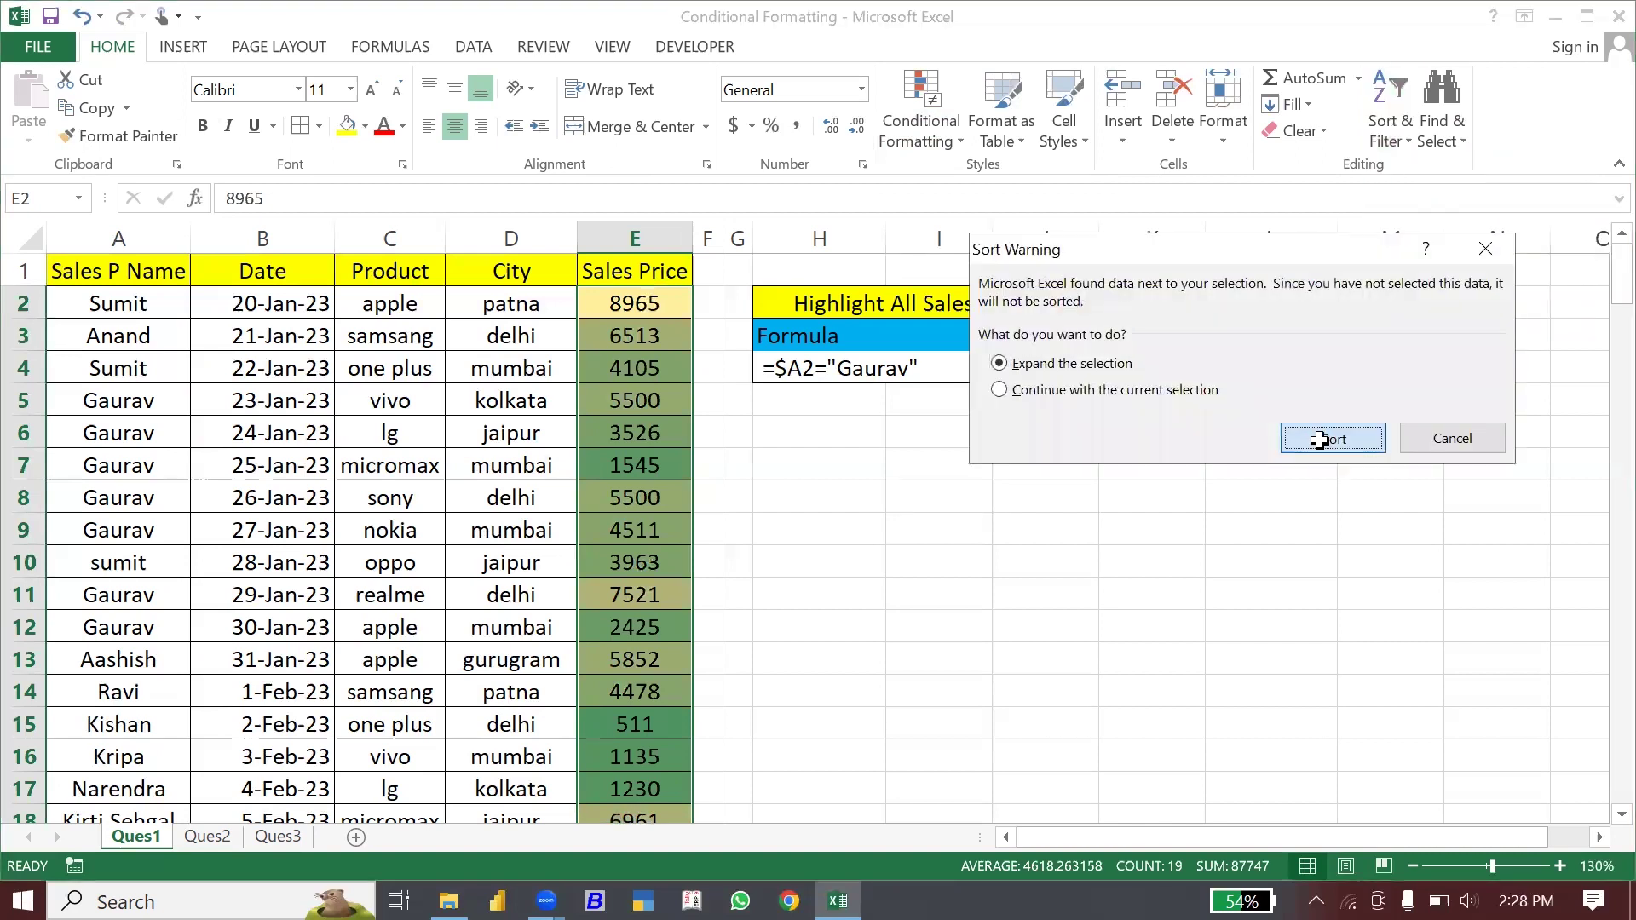
left_click(637, 461)
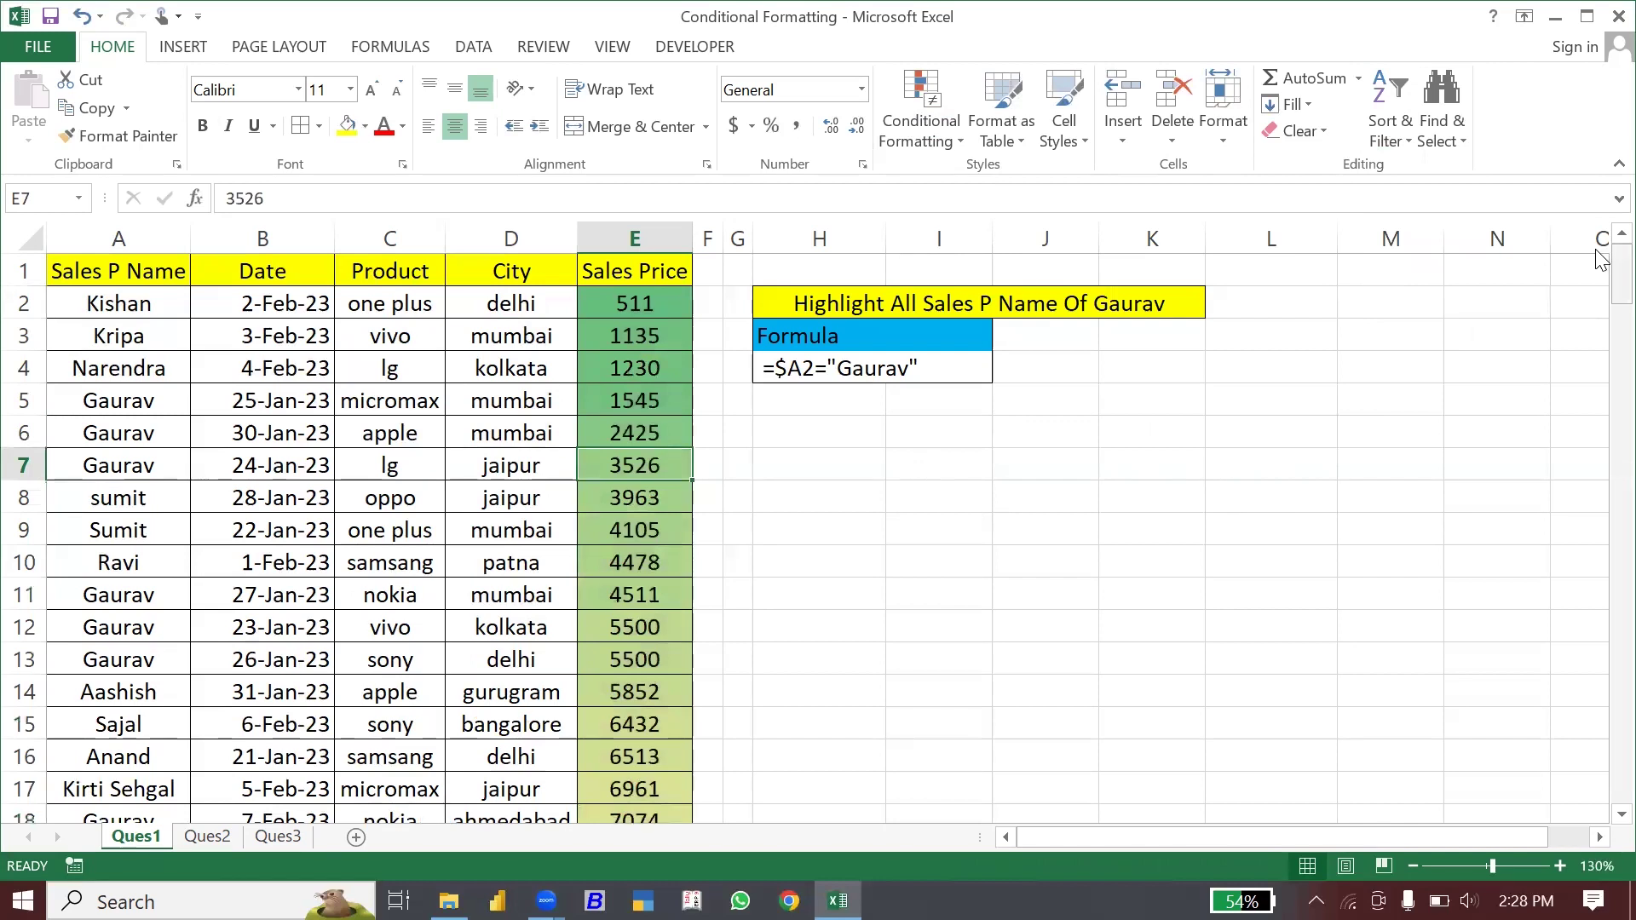
left_click_drag(1600, 268, 1602, 263)
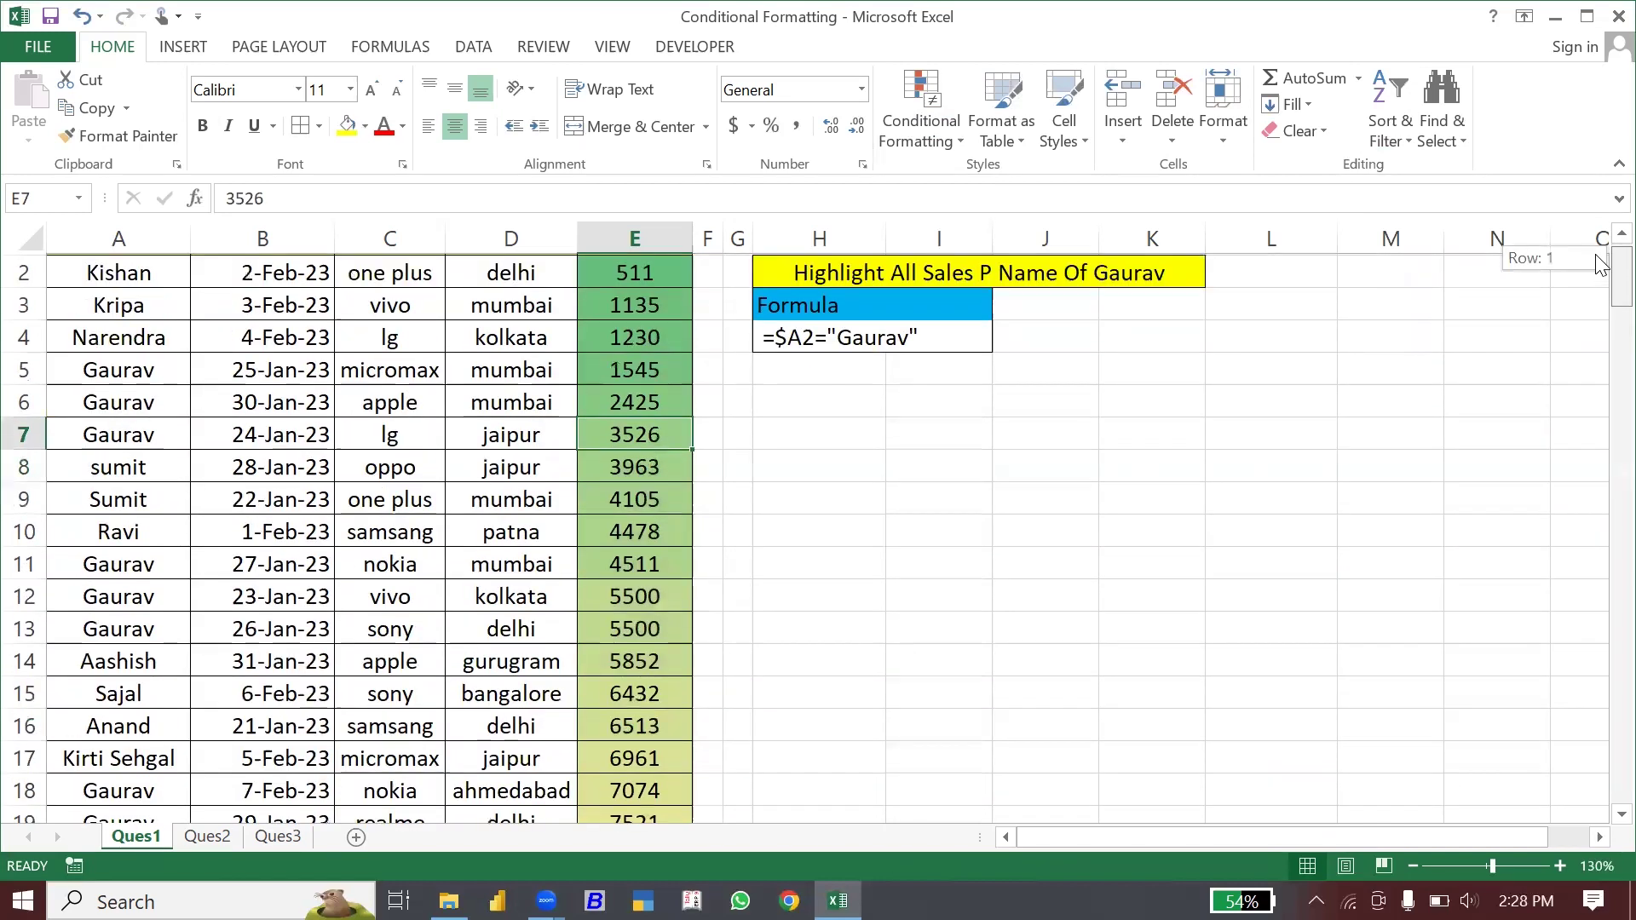
left_click_drag(1601, 263, 1602, 256)
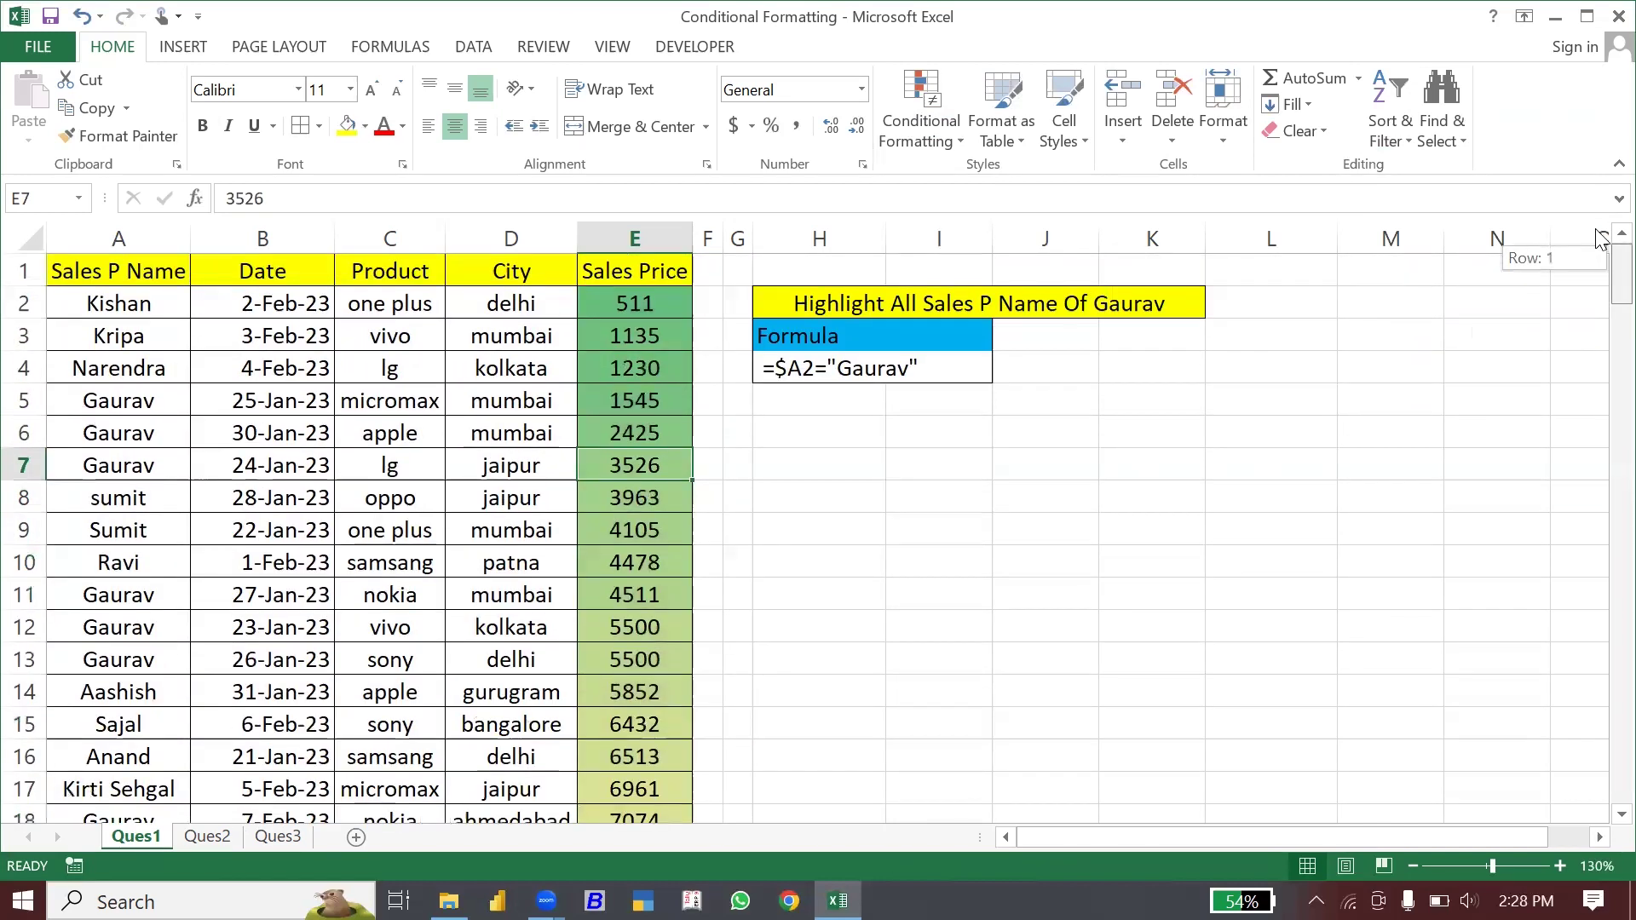
left_click(647, 360)
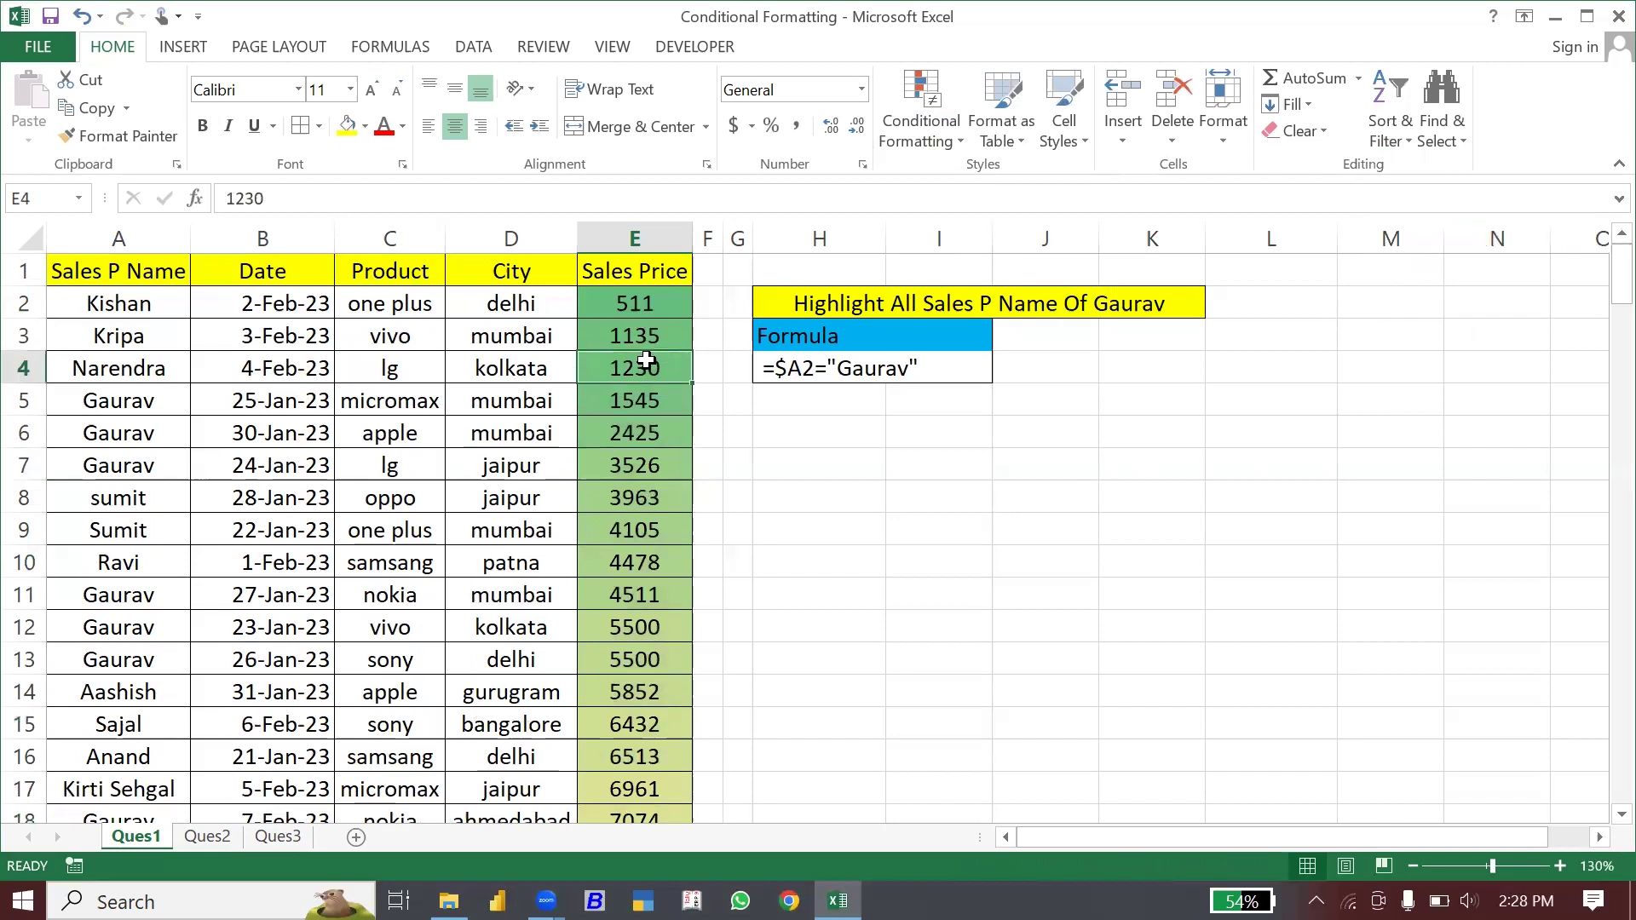
left_click(927, 131)
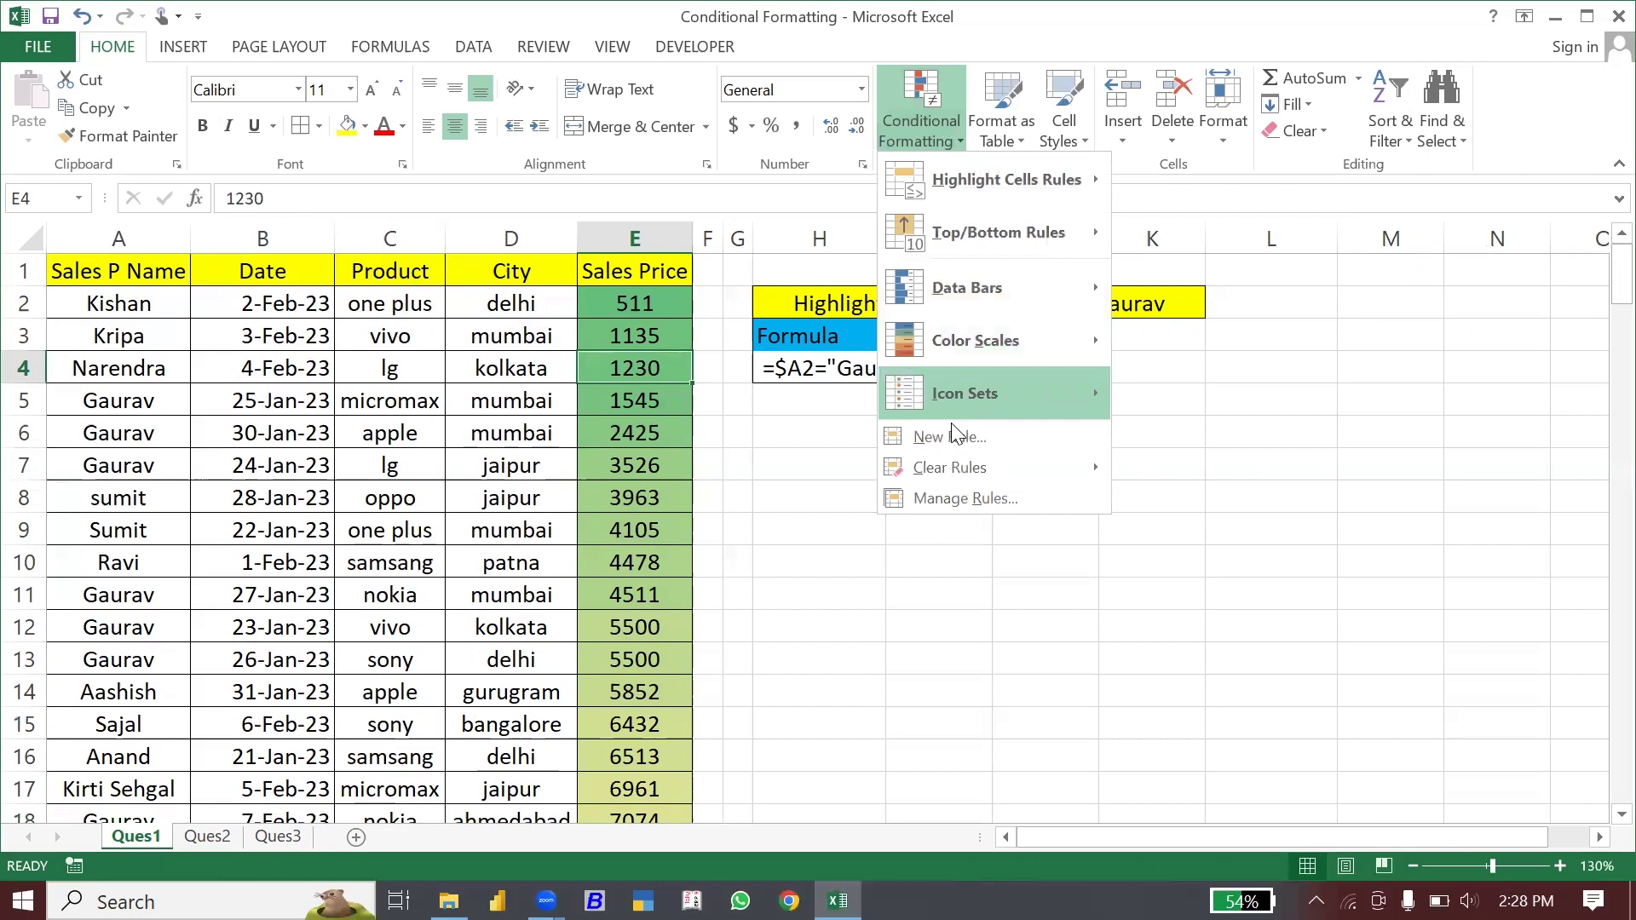
mouse_move(949, 468)
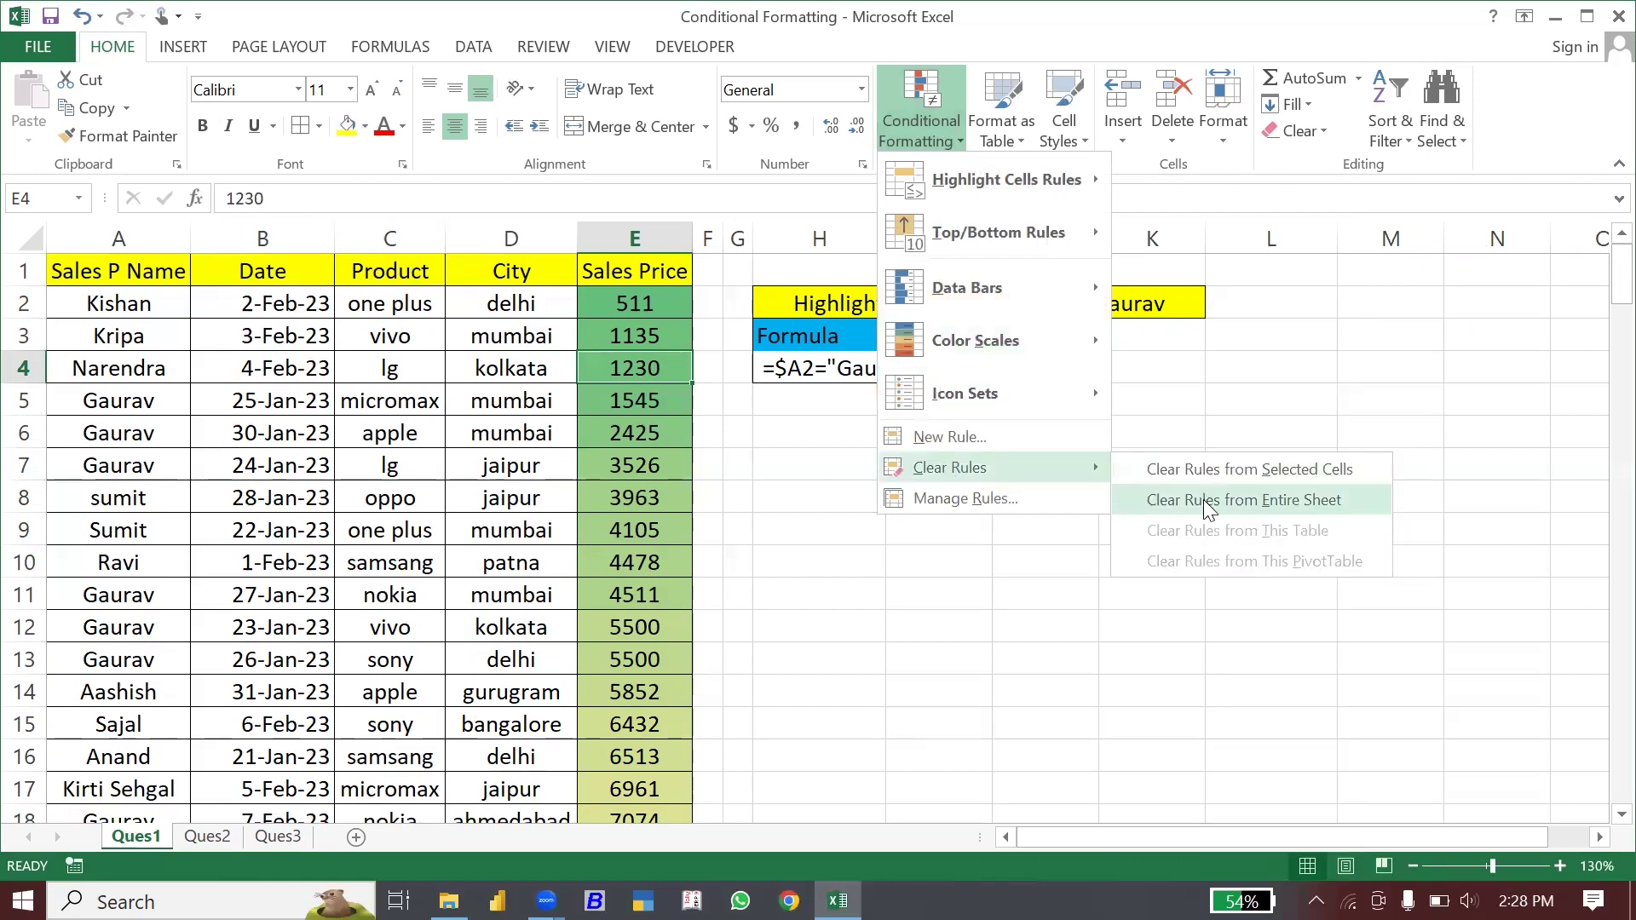
Remove the green-yellow colour scale by clearing rules from the entire sheet.
left_click(1205, 503)
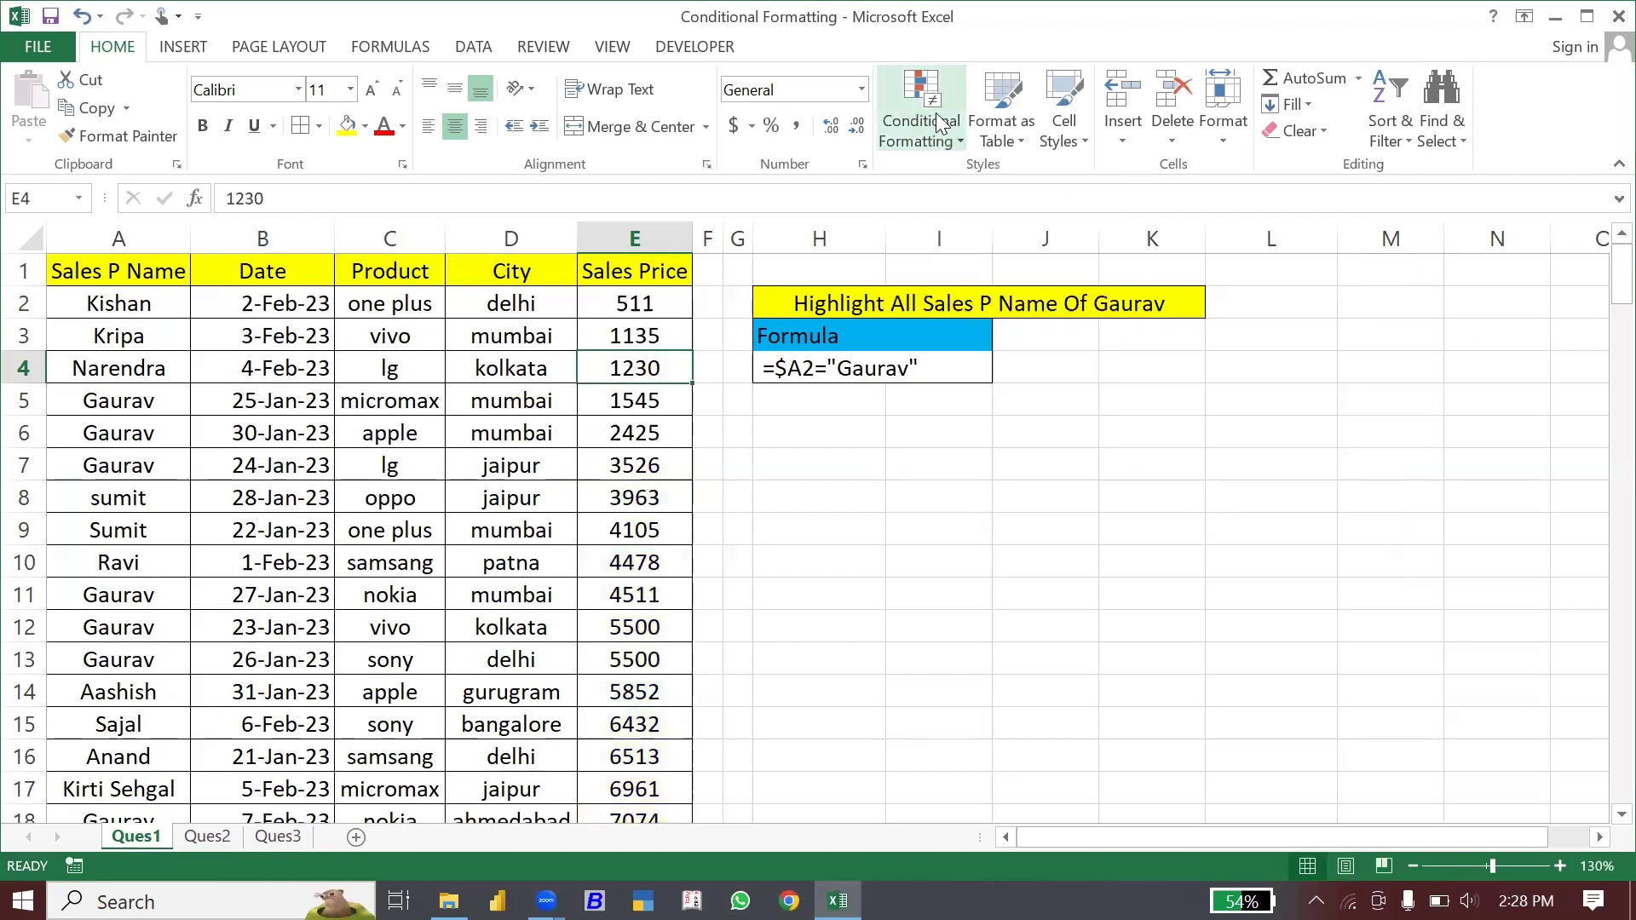
left_click(919, 137)
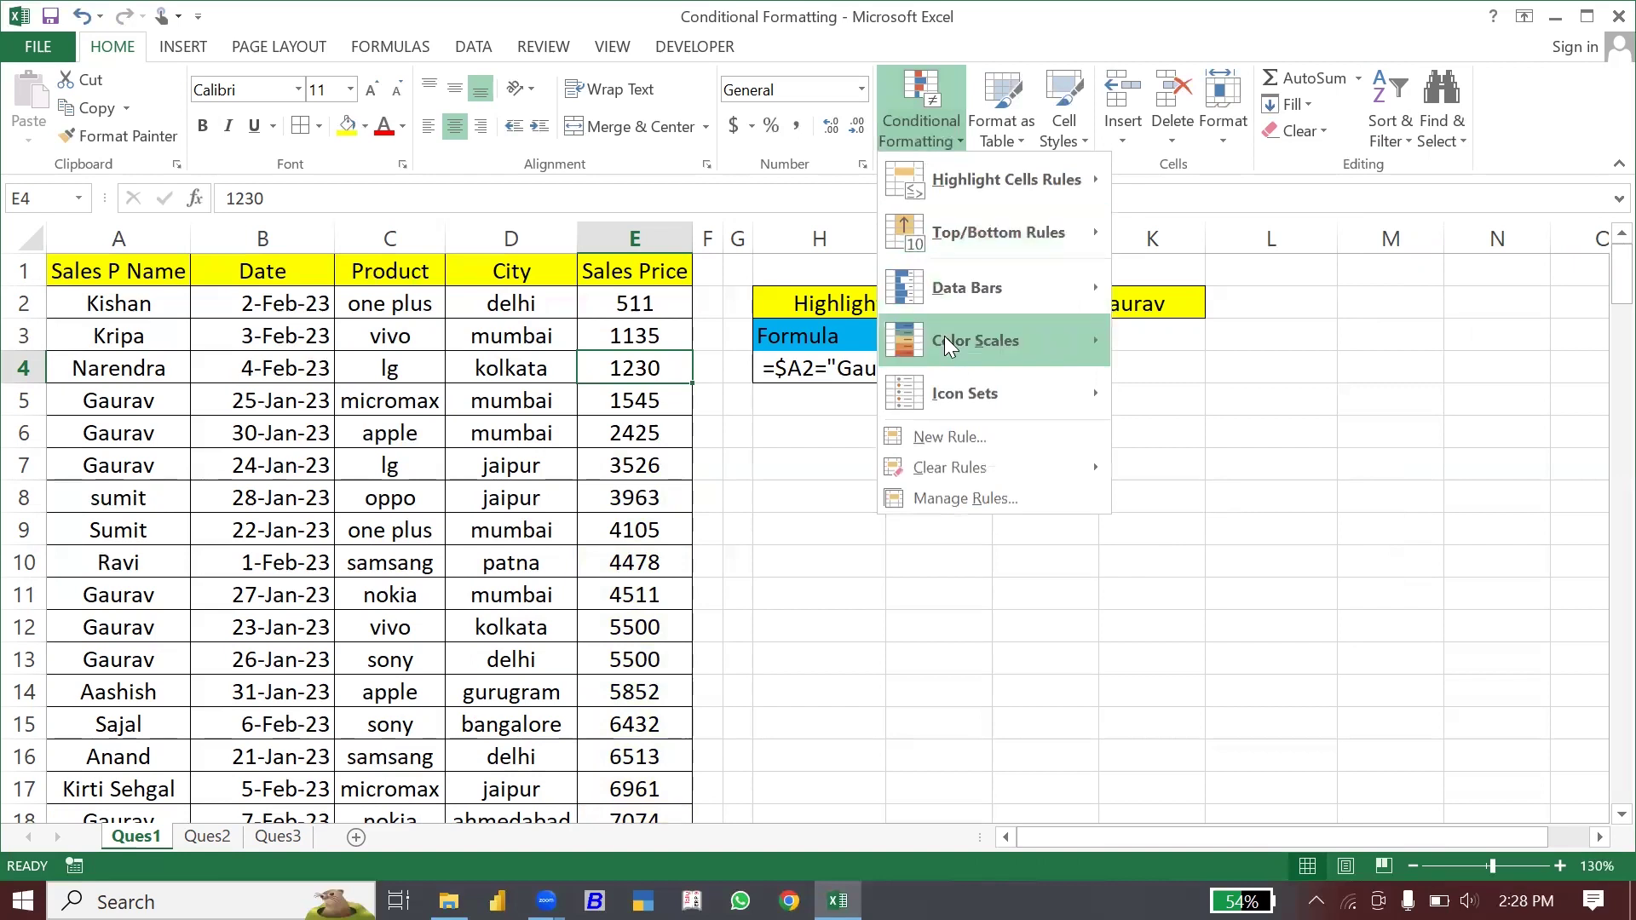
mouse_move(964, 394)
left_click(697, 365)
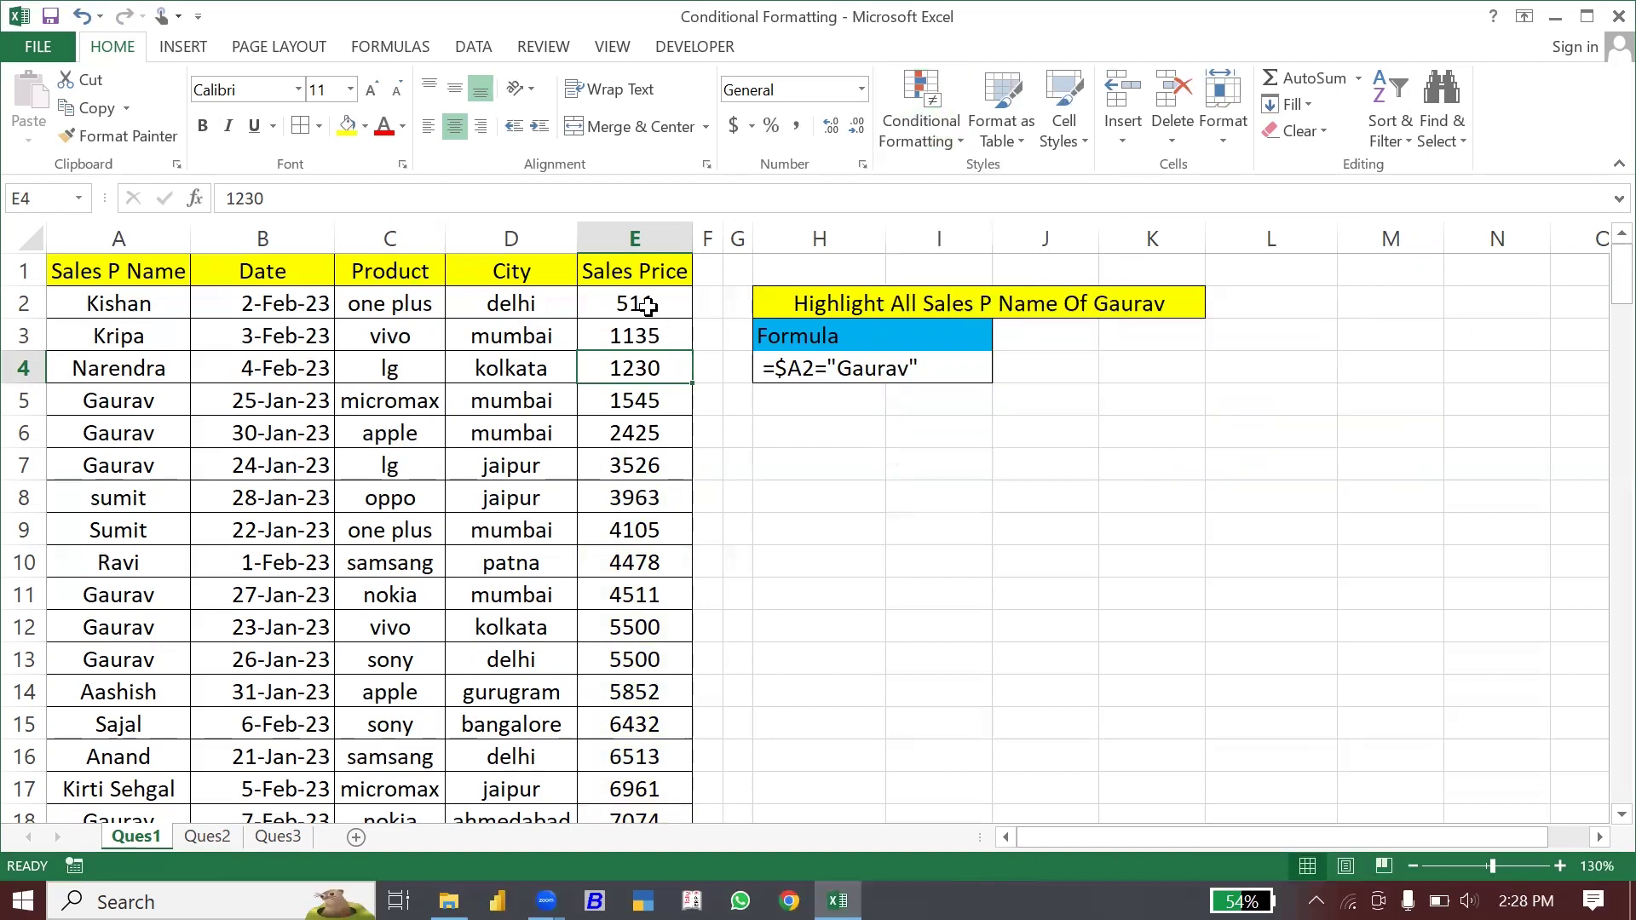
Apply traffic-light icons to the Sales Price values E2:E20.
left_click(648, 307)
key("ctrl+shift+Down")
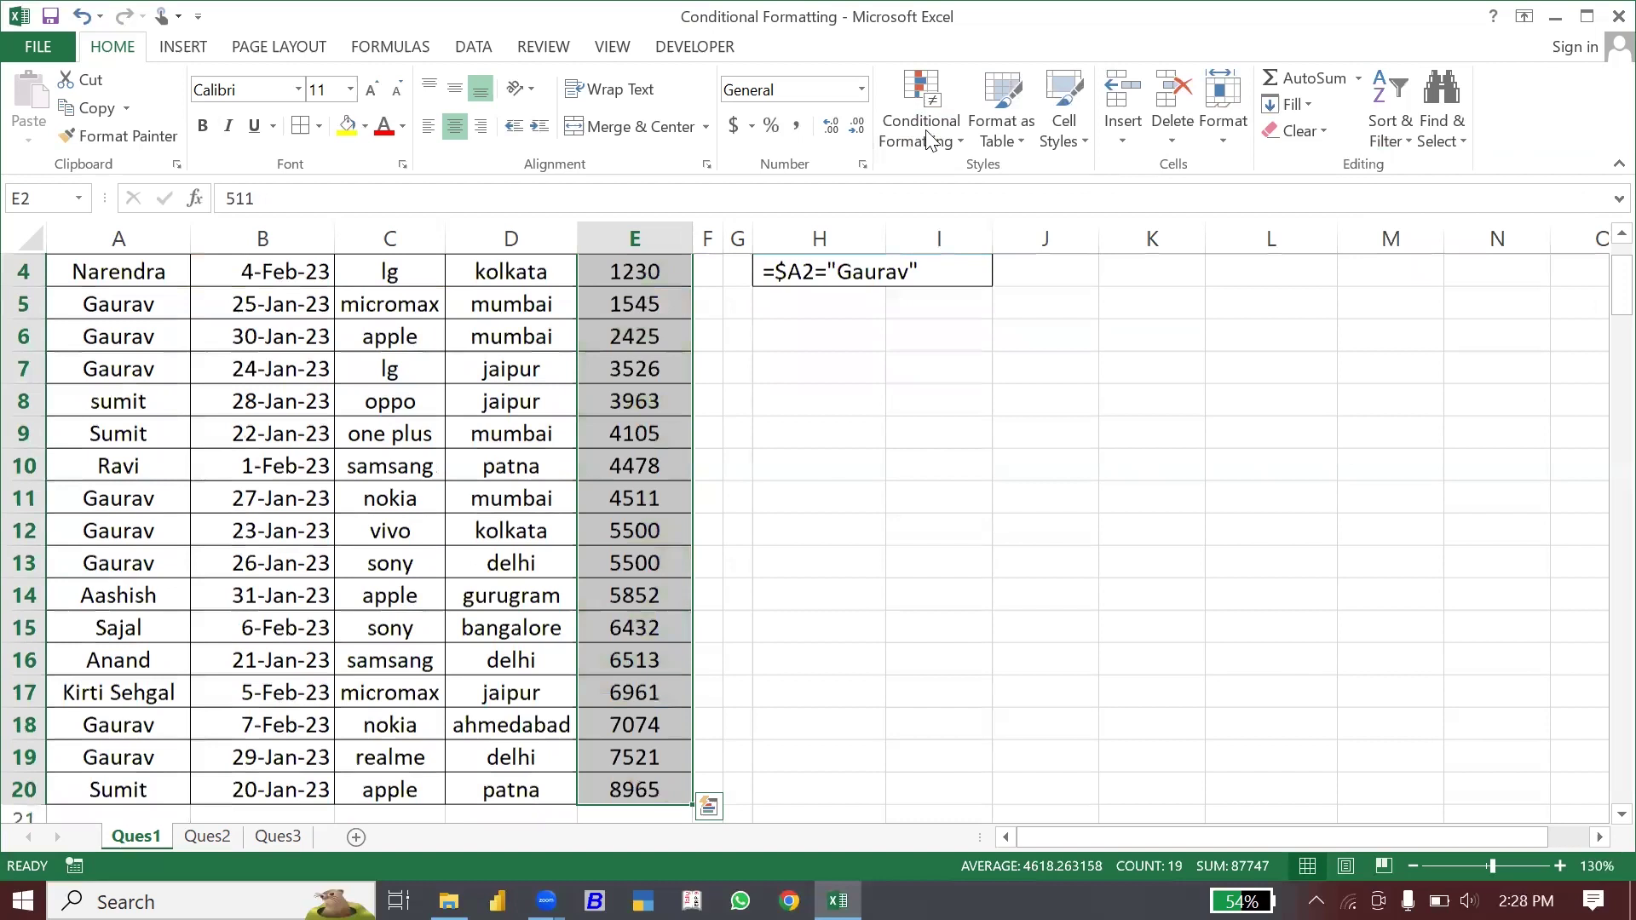
left_click(929, 126)
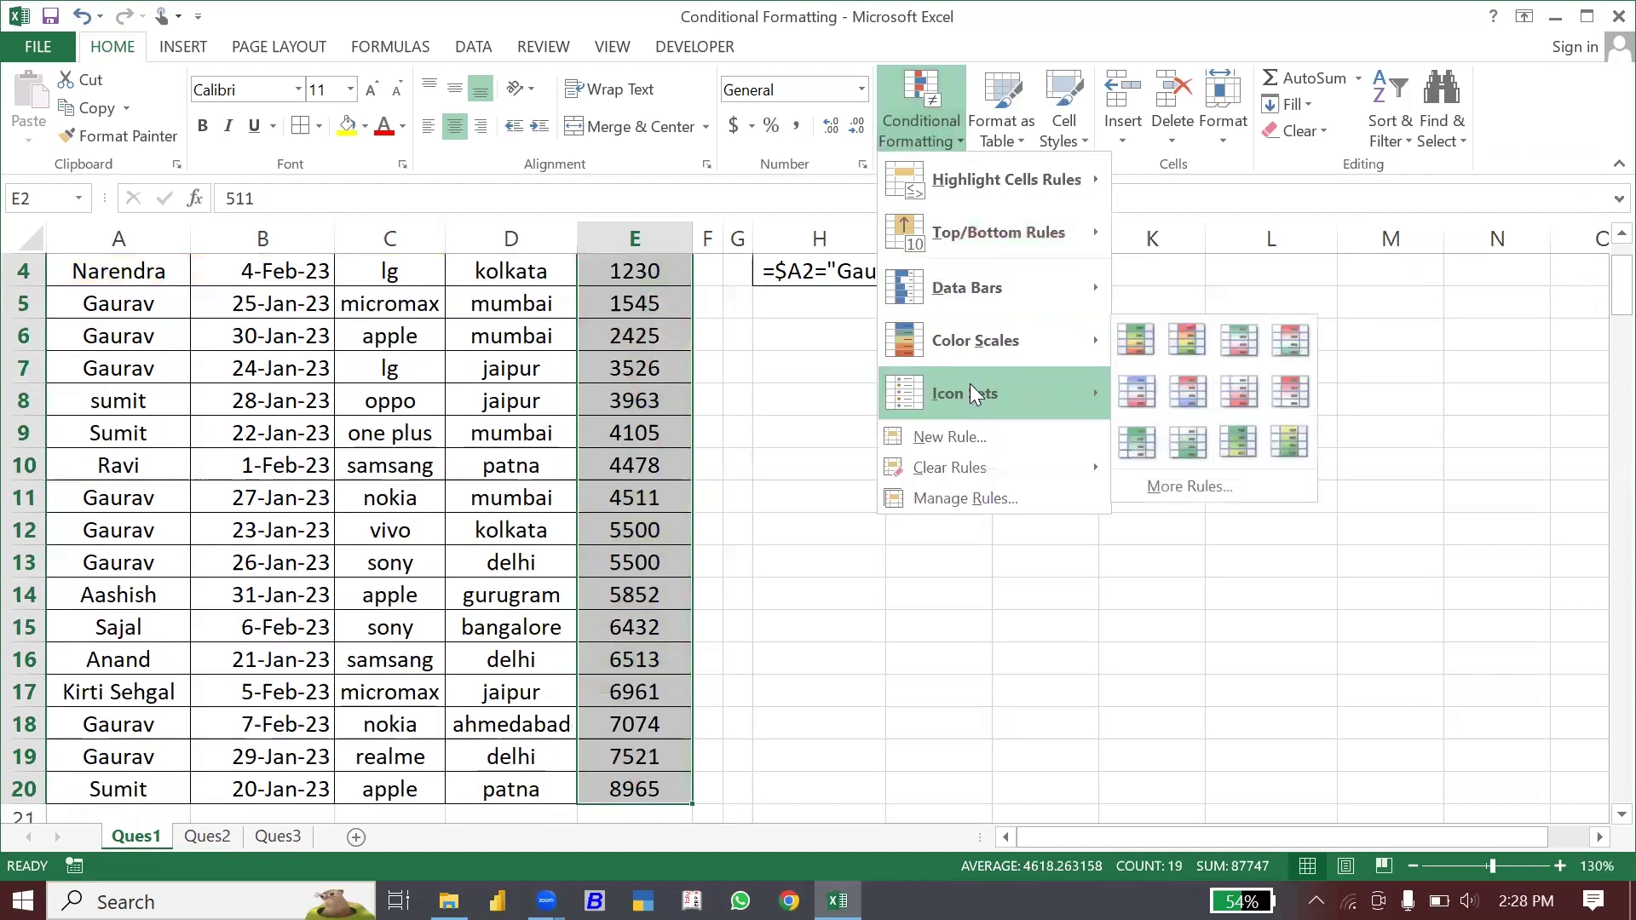
mouse_move(965, 394)
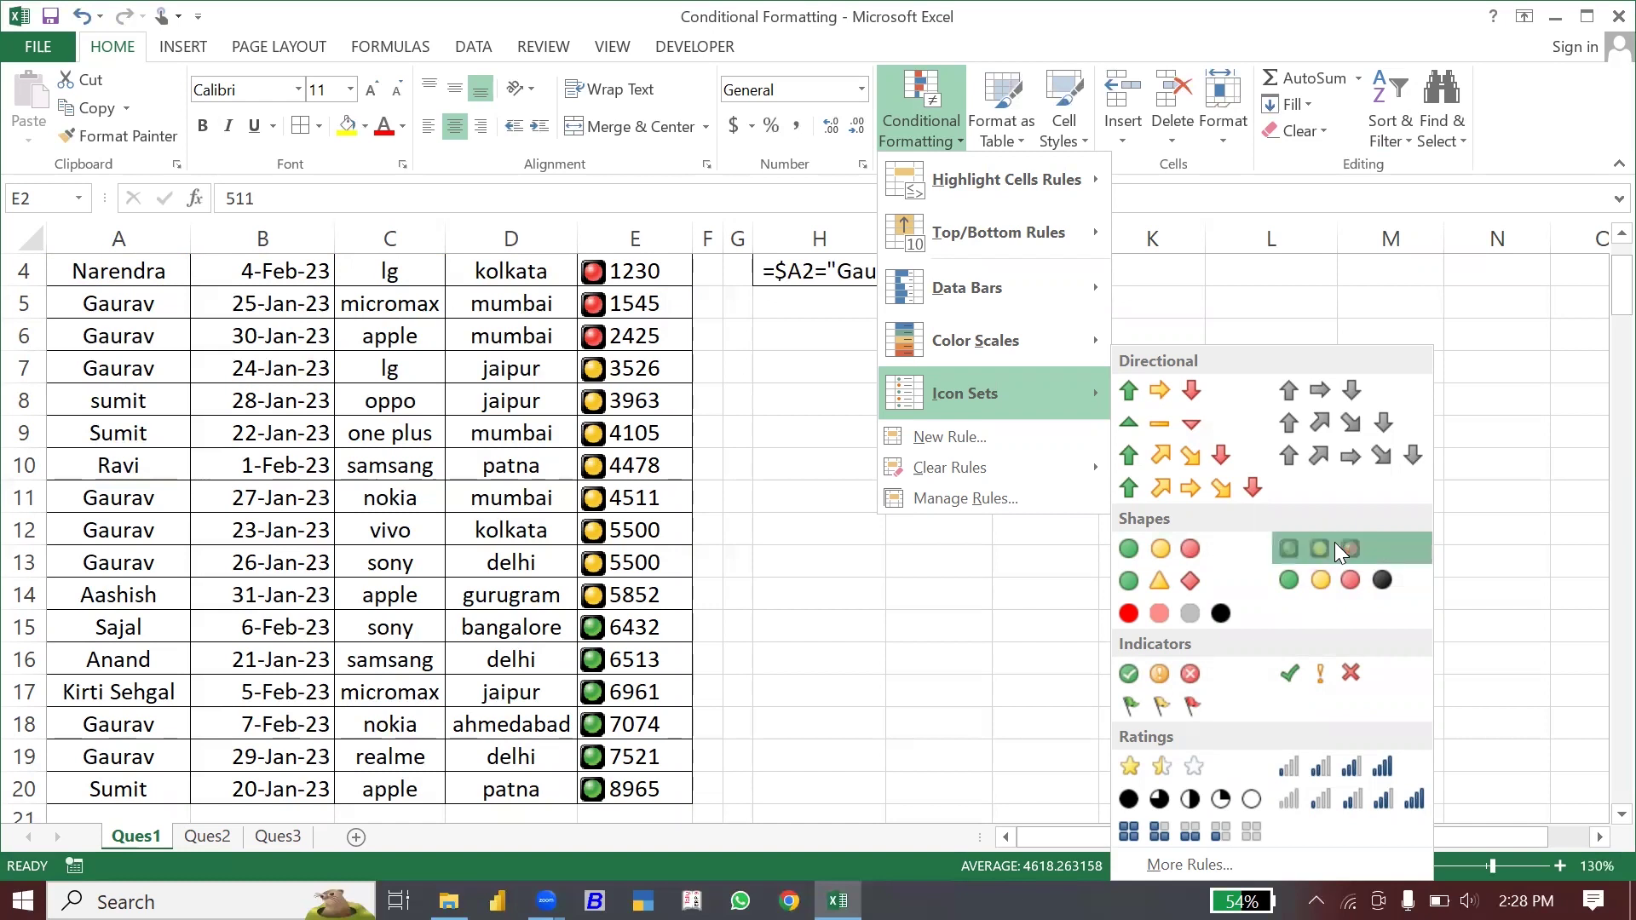
left_click(1335, 542)
left_click_drag(1598, 312, 1598, 291)
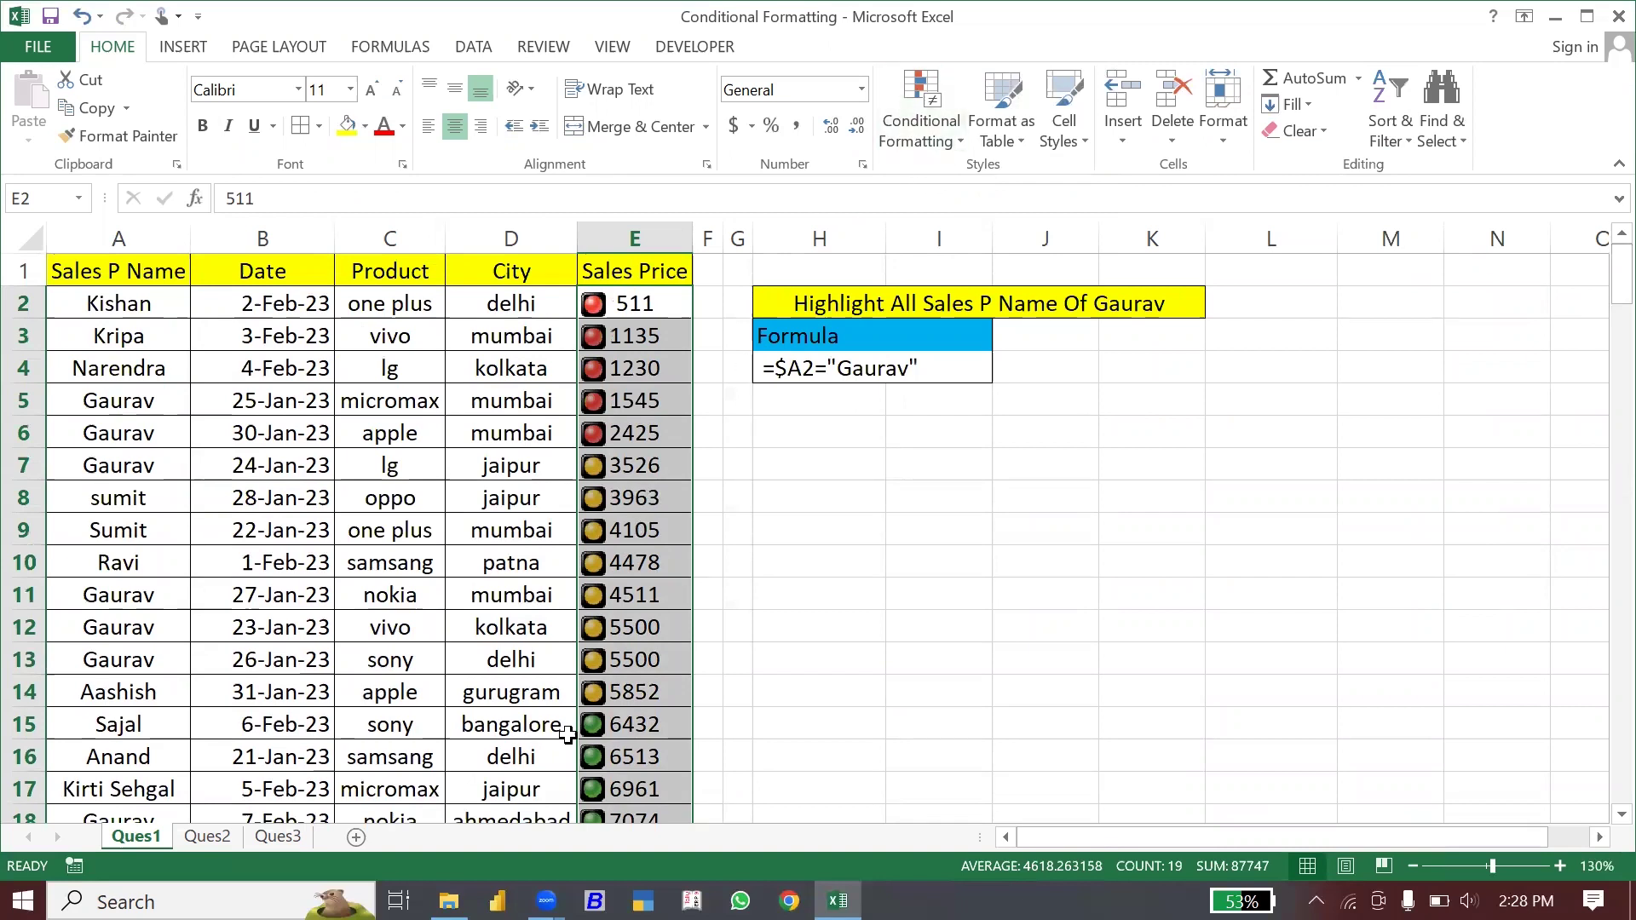
Clear the traffic-light icons by removing all rules from the entire sheet.
left_click(930, 133)
mouse_move(949, 468)
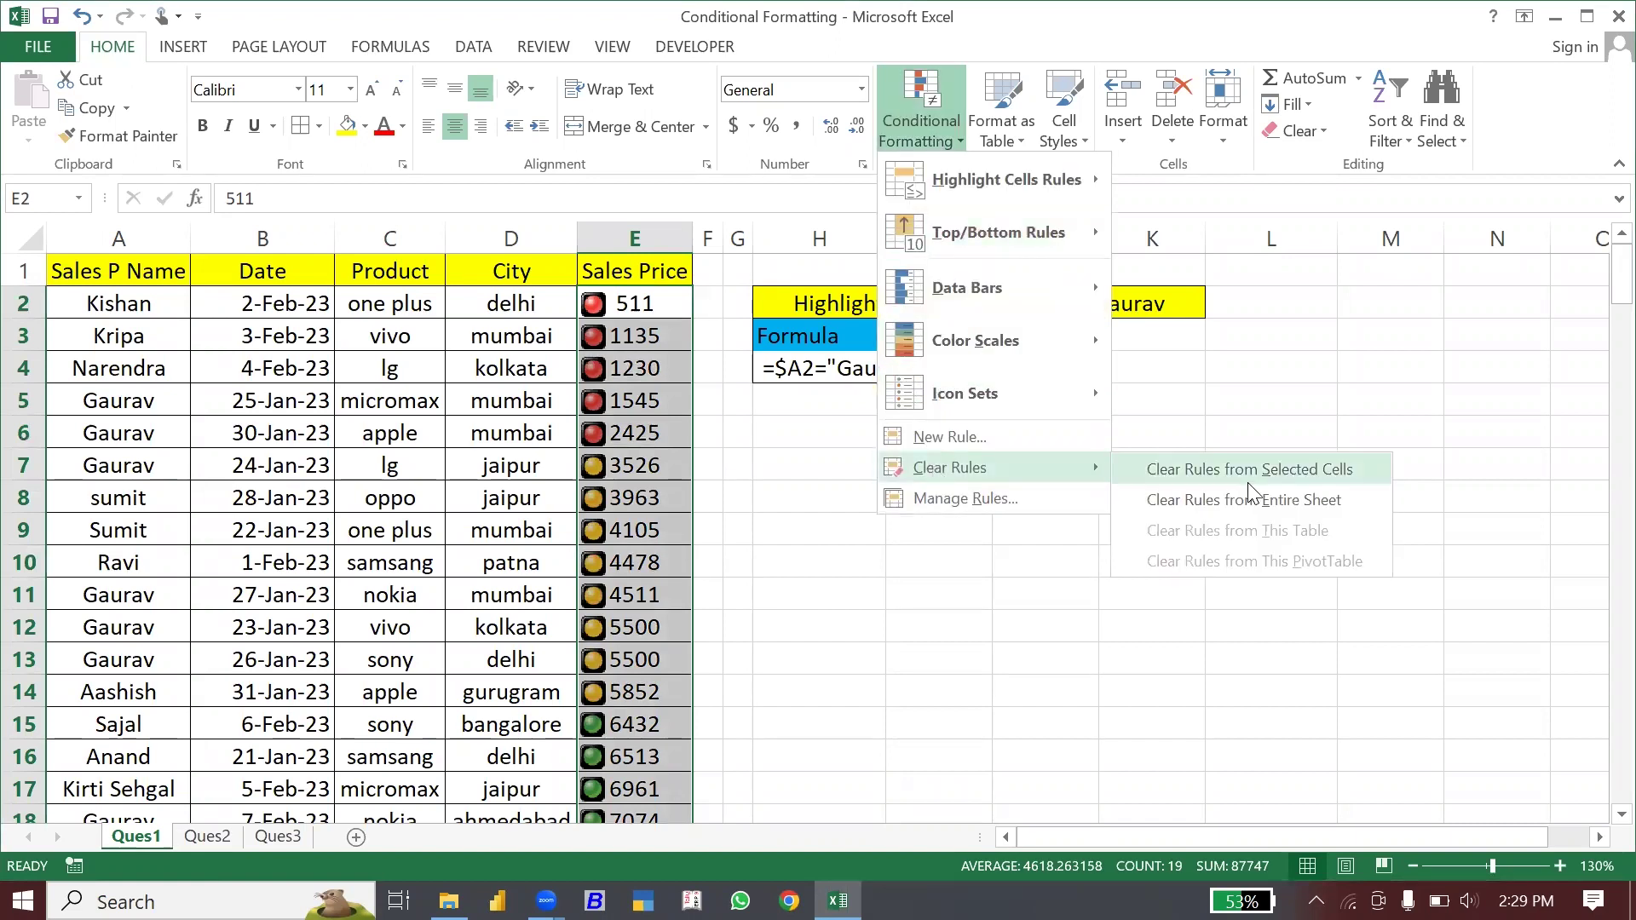
left_click(1247, 496)
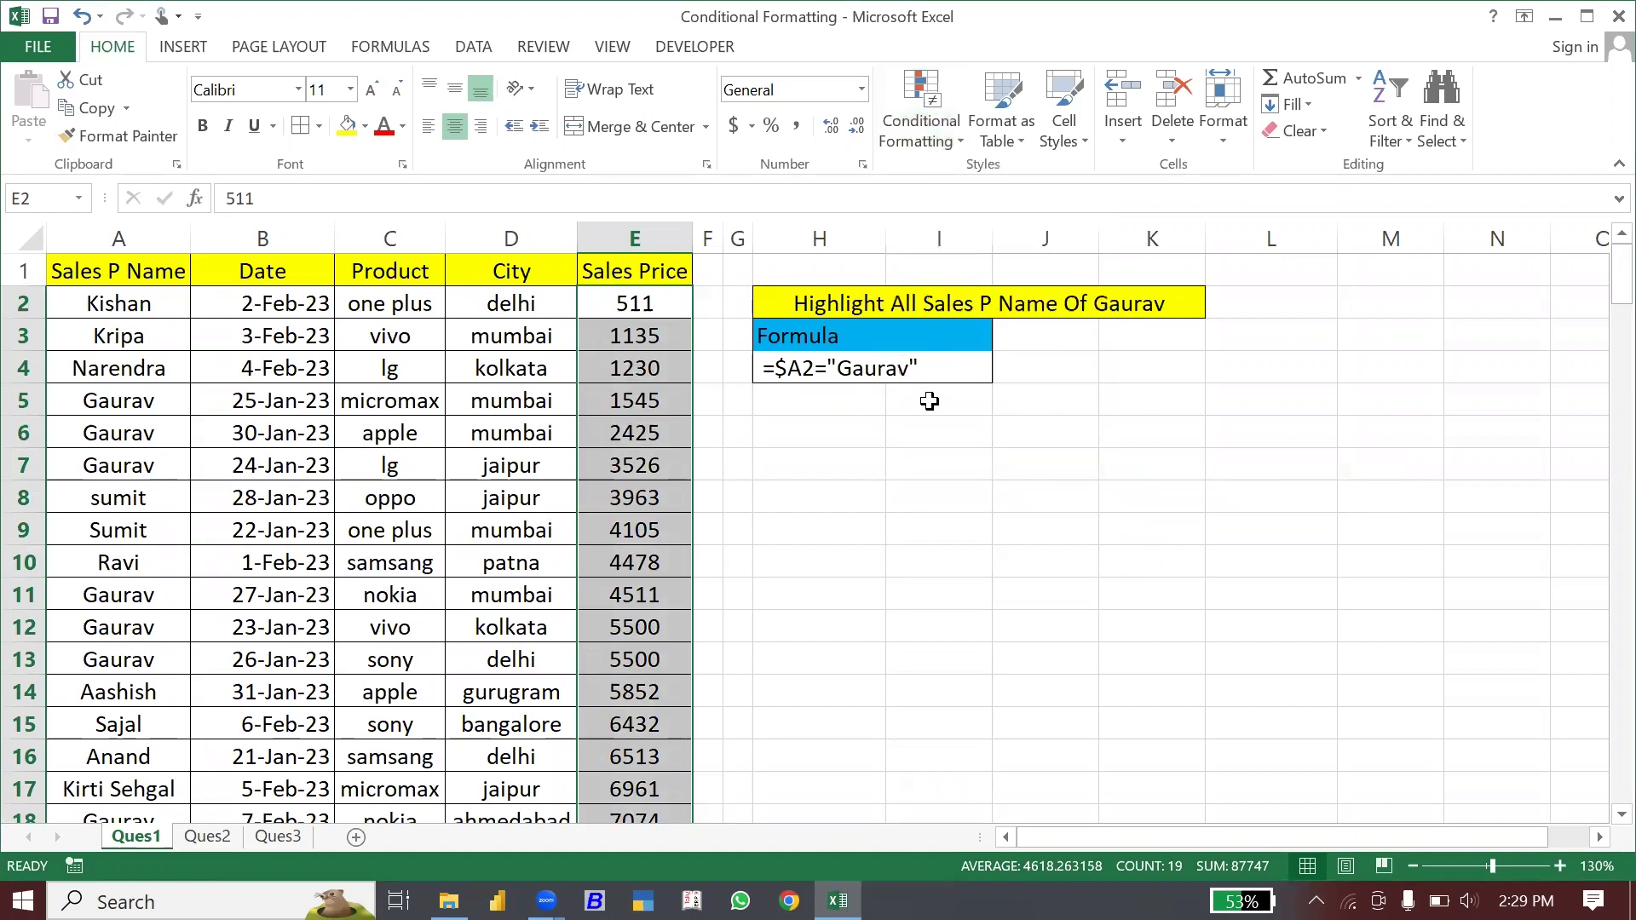
left_click(926, 127)
mouse_move(975, 335)
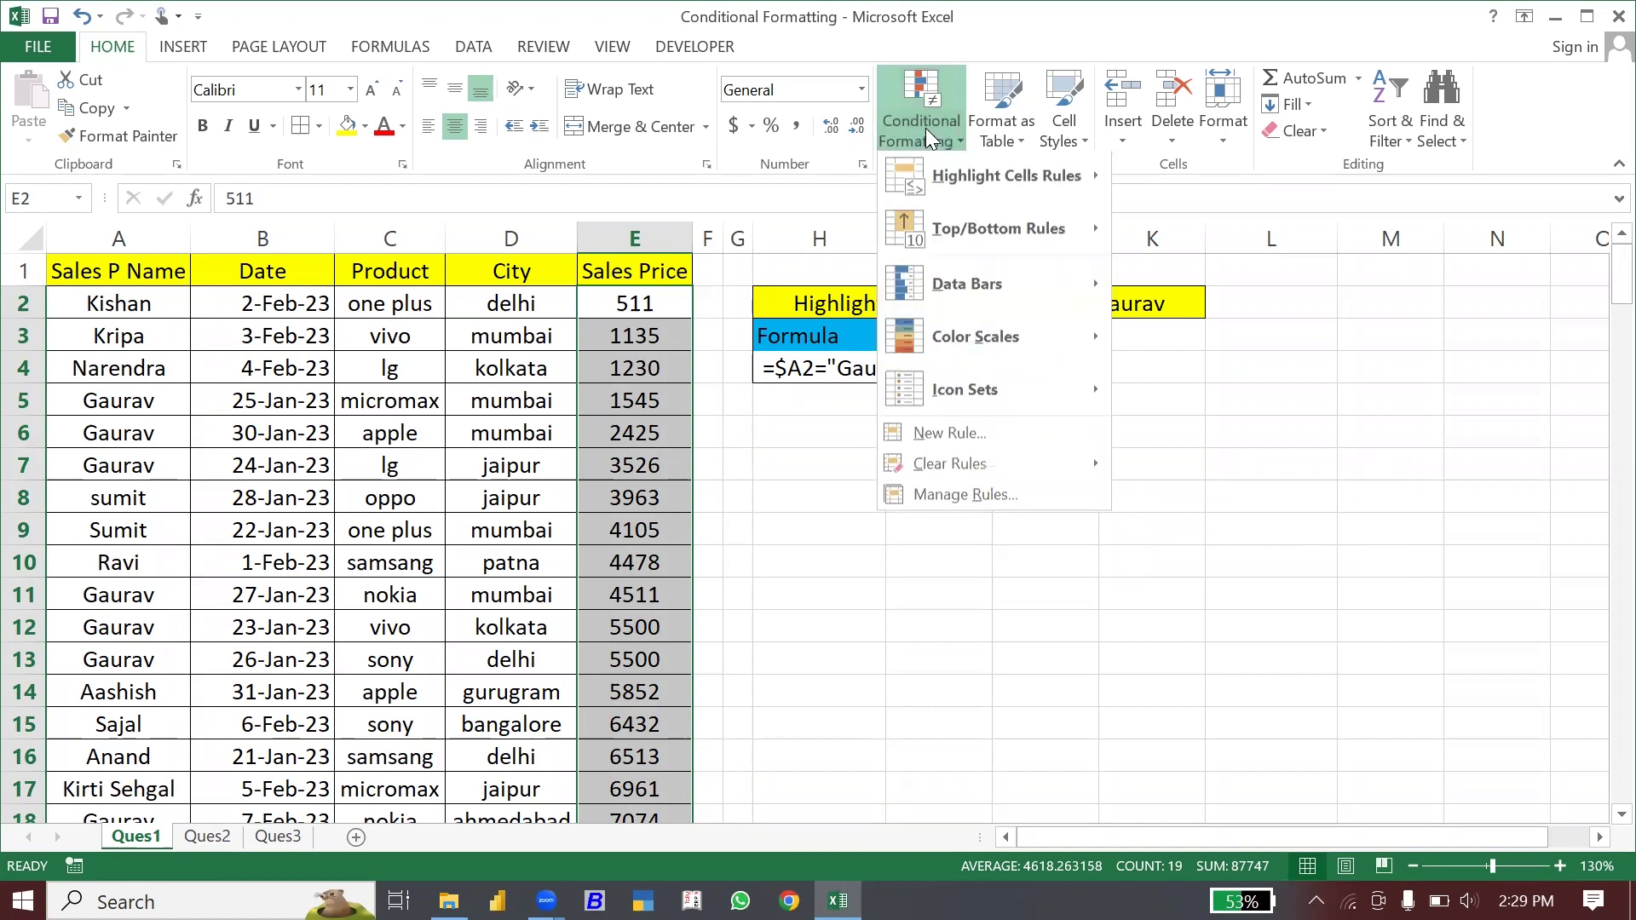
left_click(650, 430)
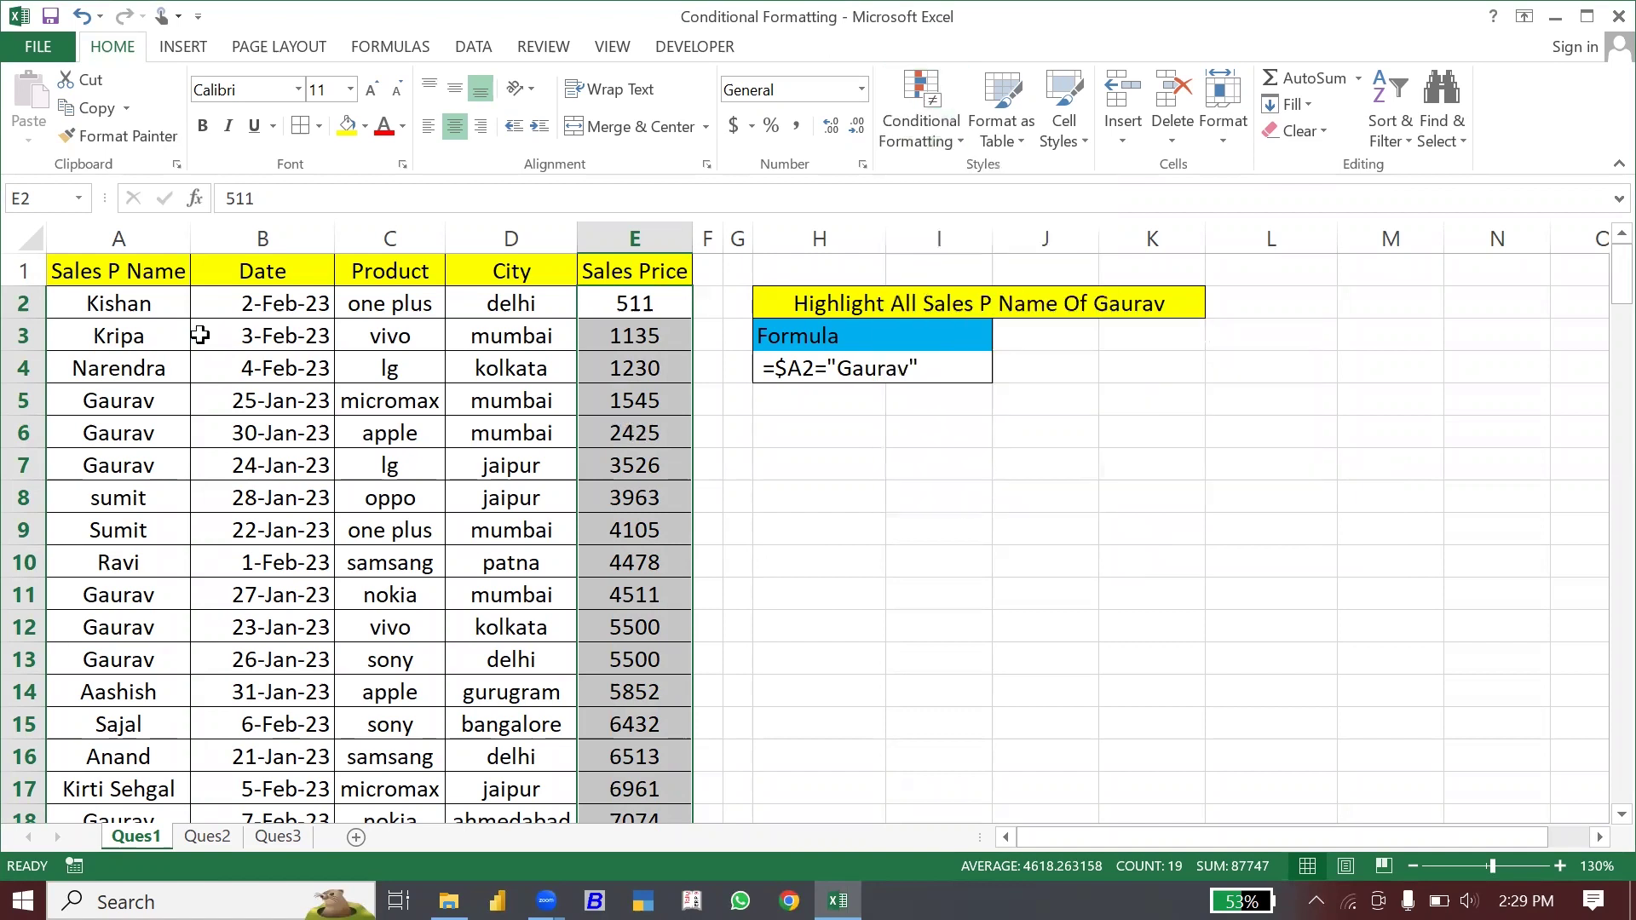
Select the Ques1 table data from A2 to E20.
left_click(146, 308)
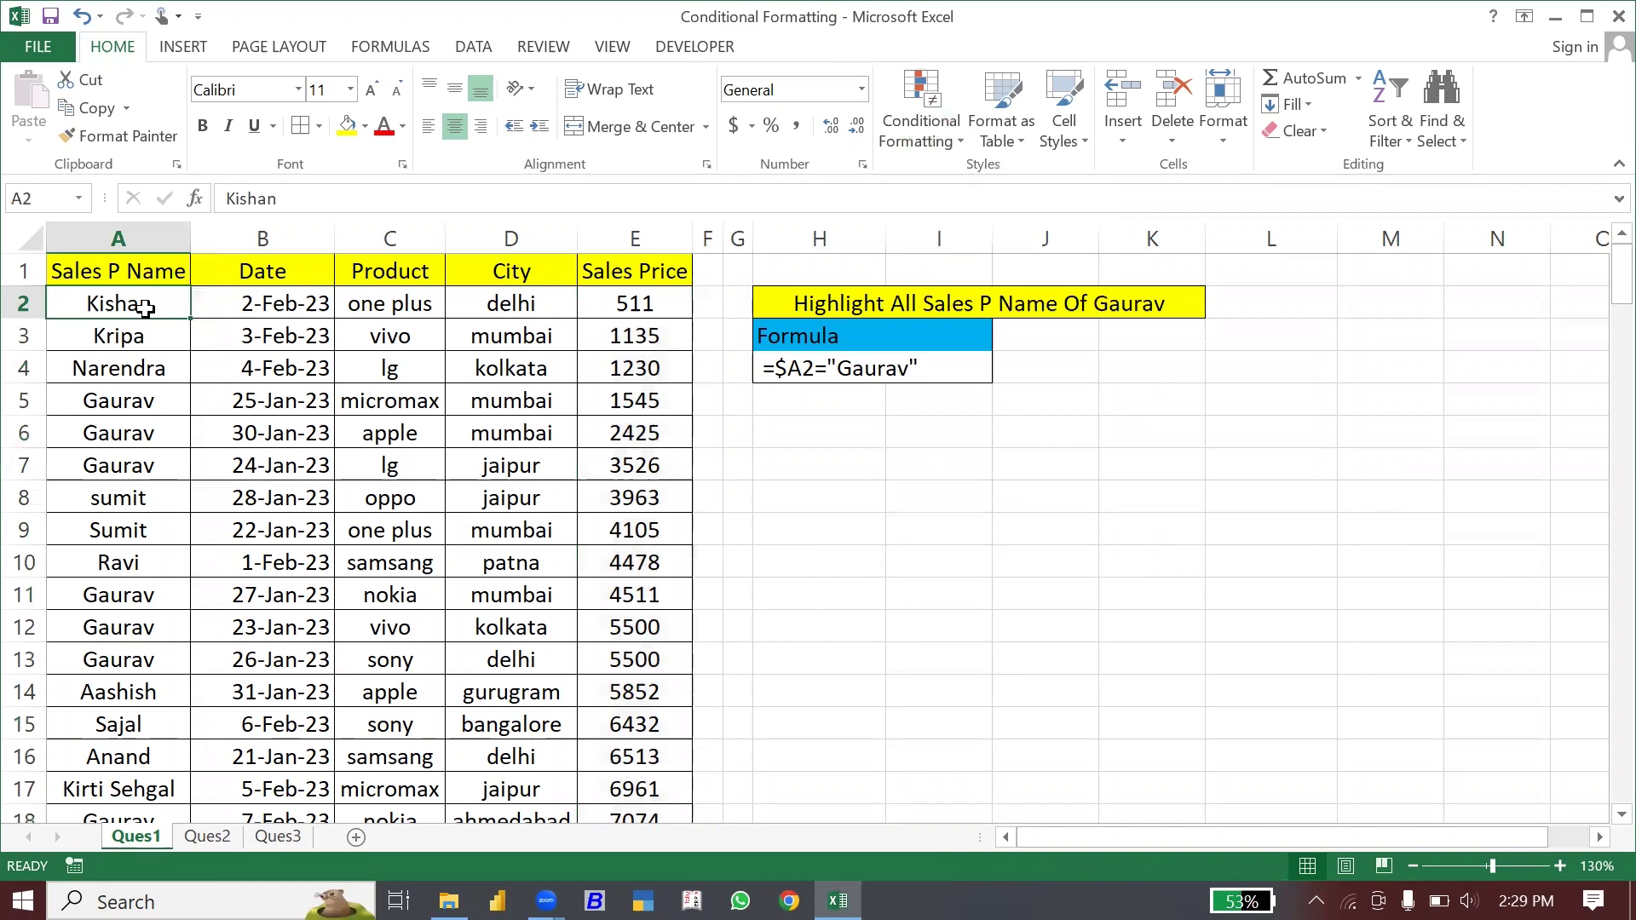
key("ctrl+shift+Right")
key("ctrl+shift+Down")
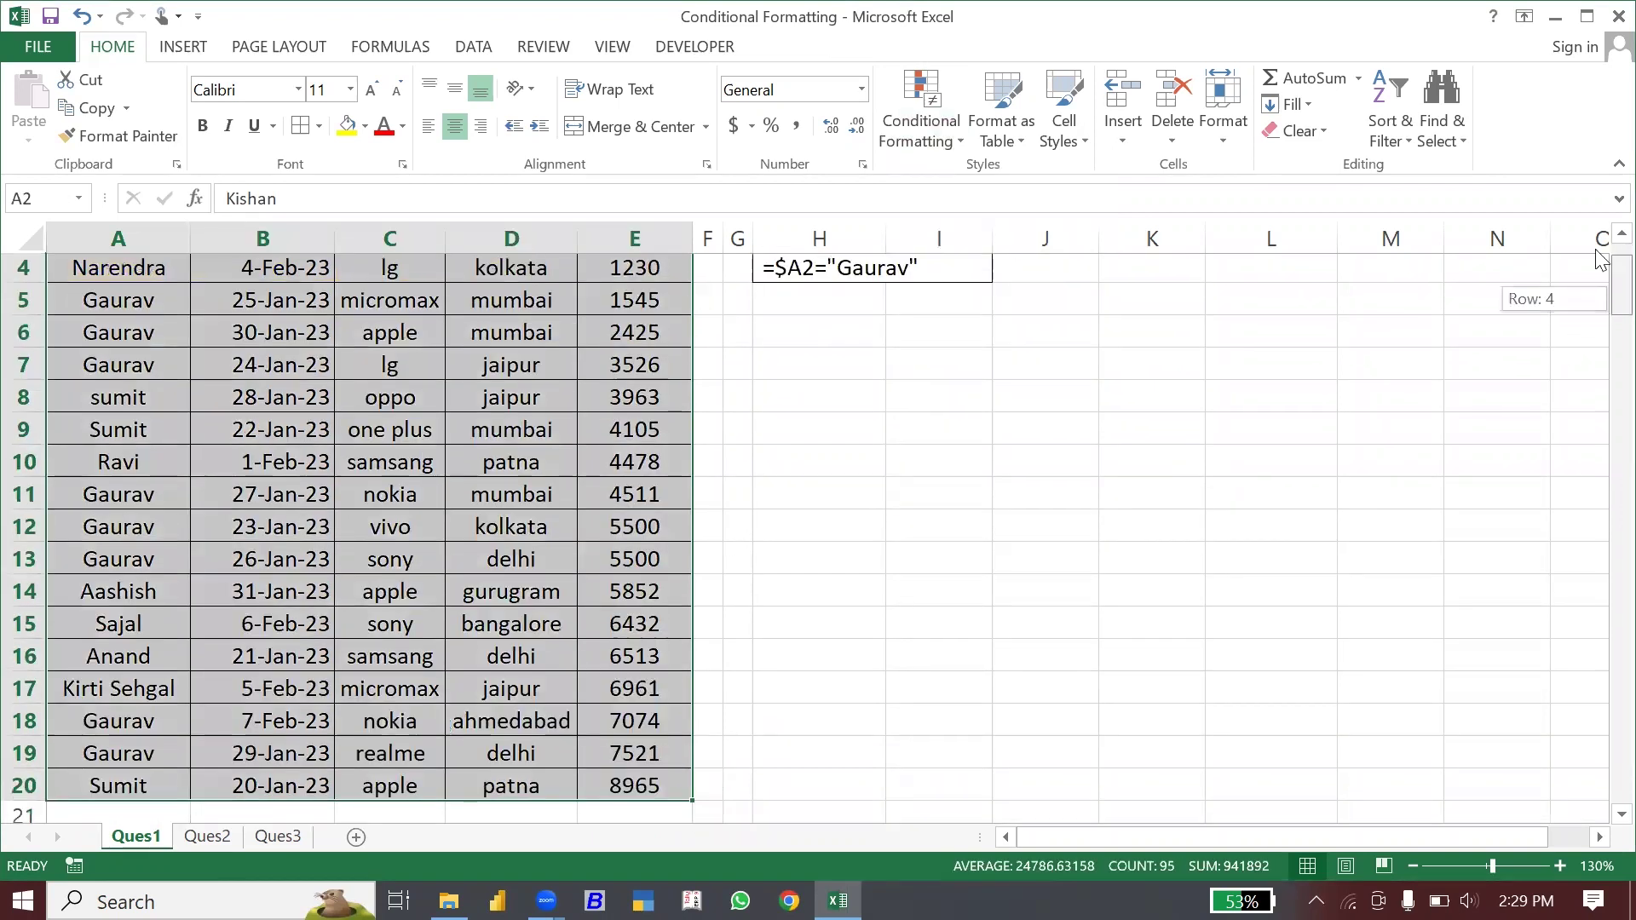
left_click_drag(1622, 286, 1621, 255)
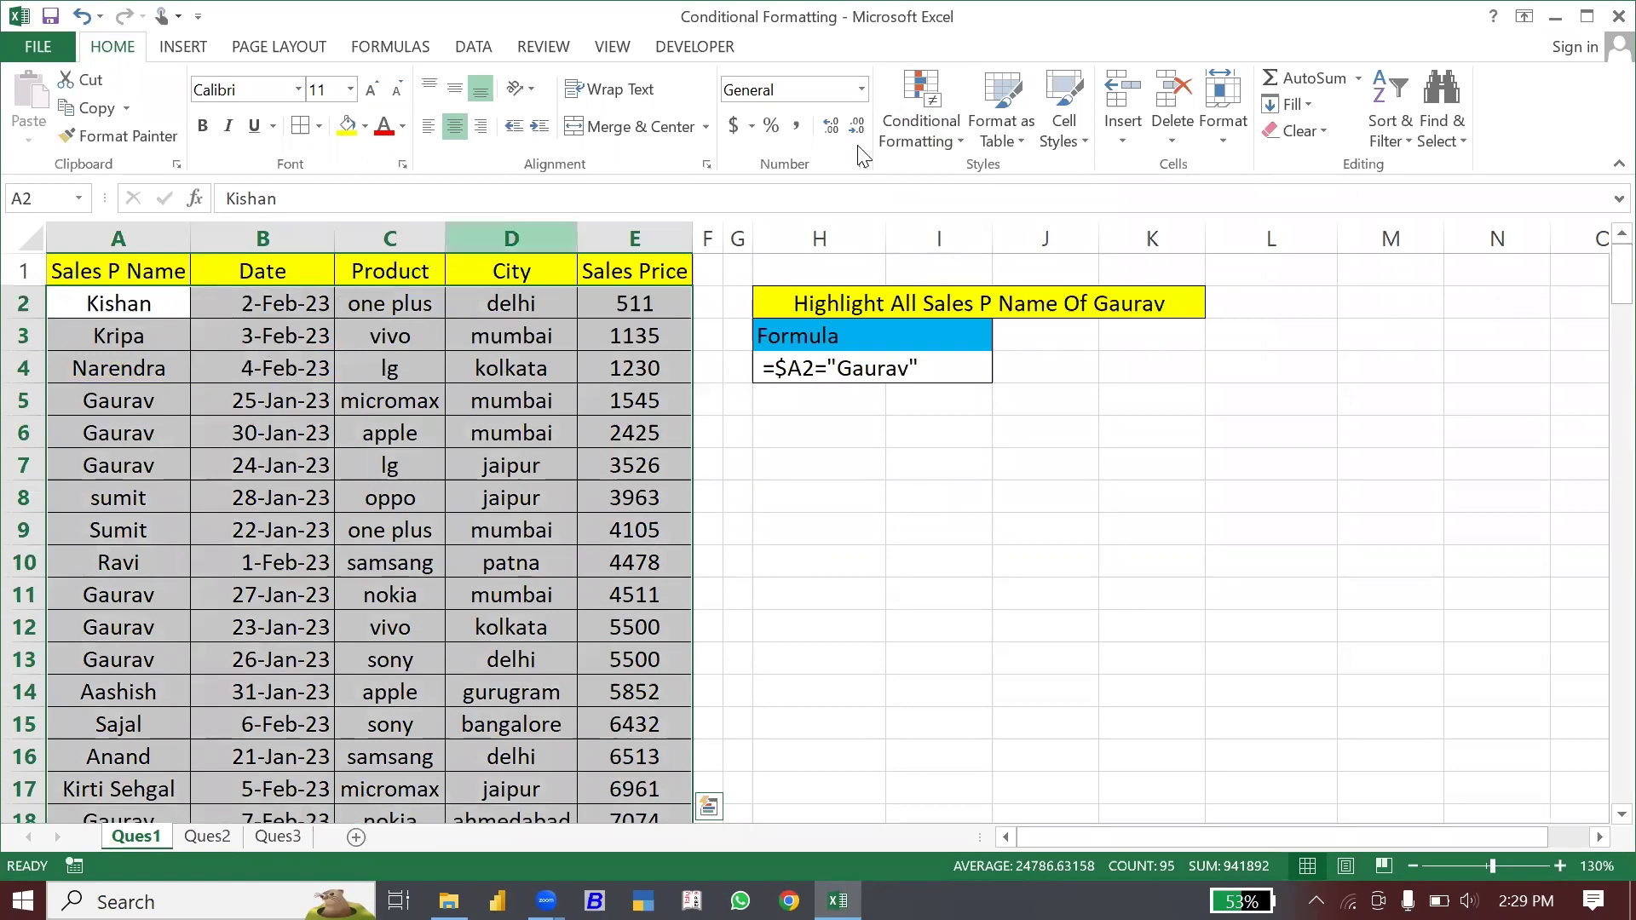
Create a formula-based rule =$A2="Gaurav" for the selected table.
left_click(904, 137)
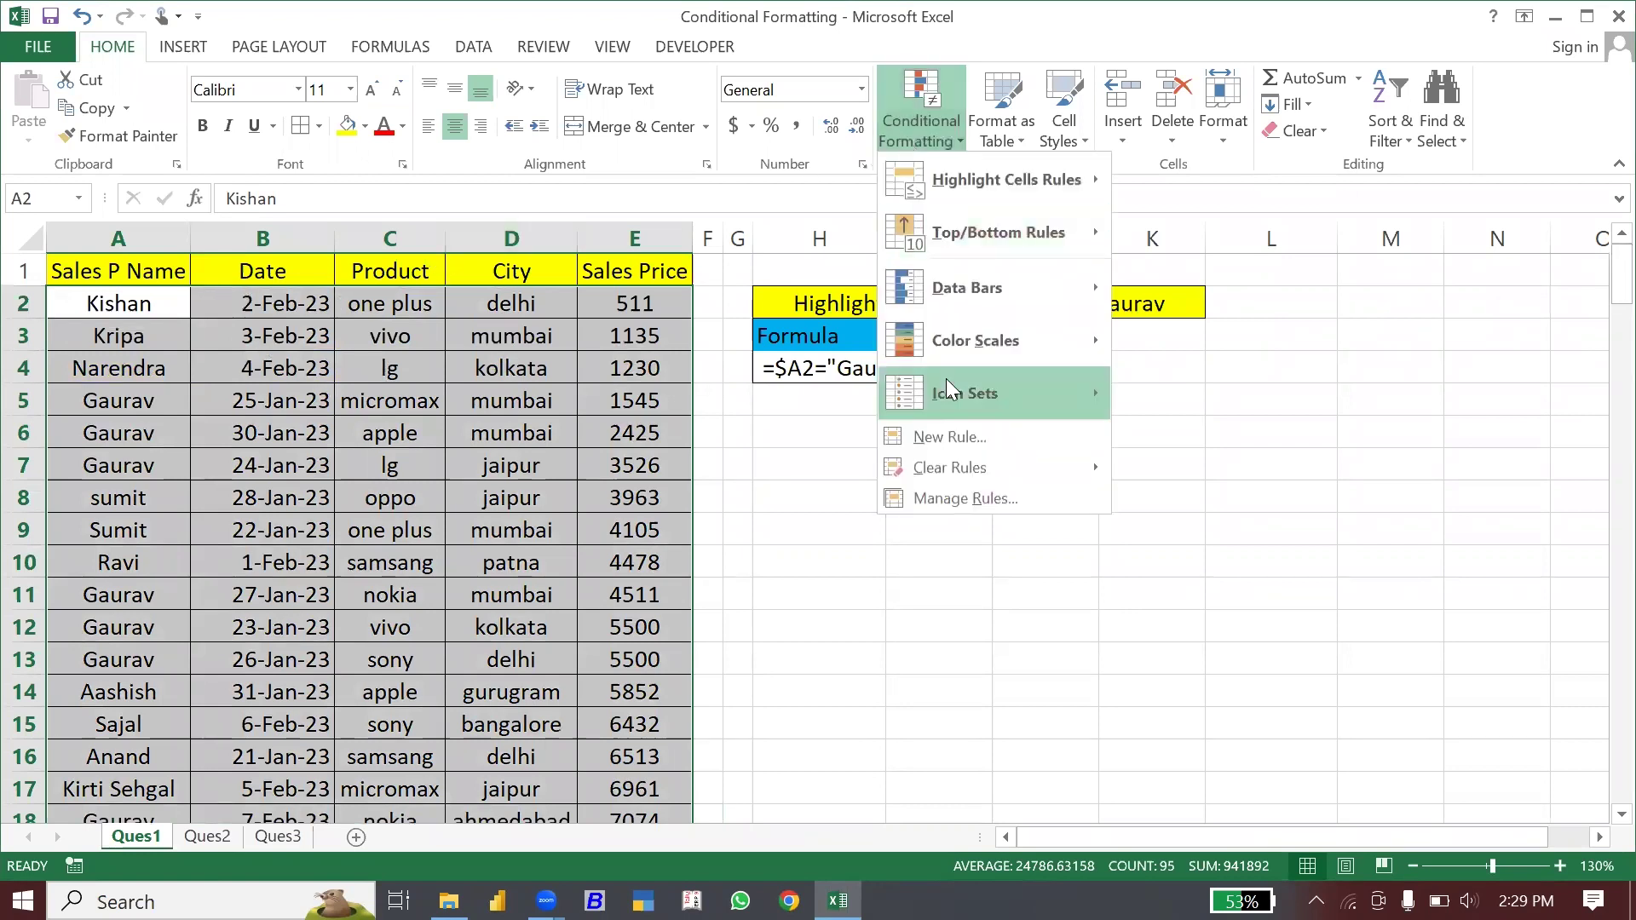
left_click(935, 439)
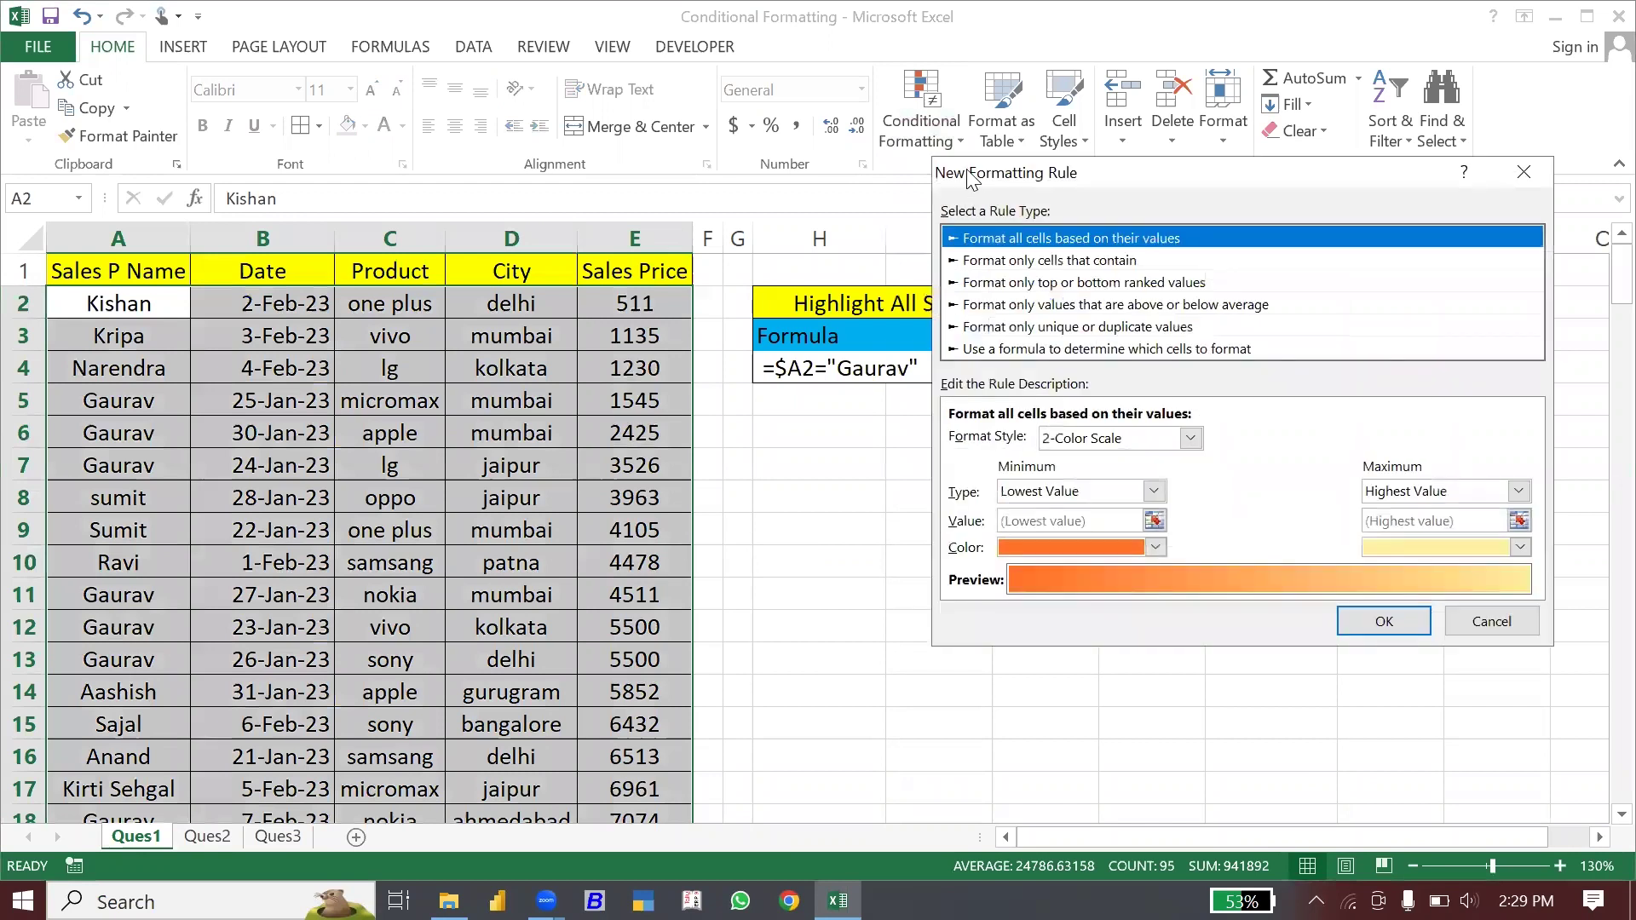
left_click_drag(969, 179, 770, 396)
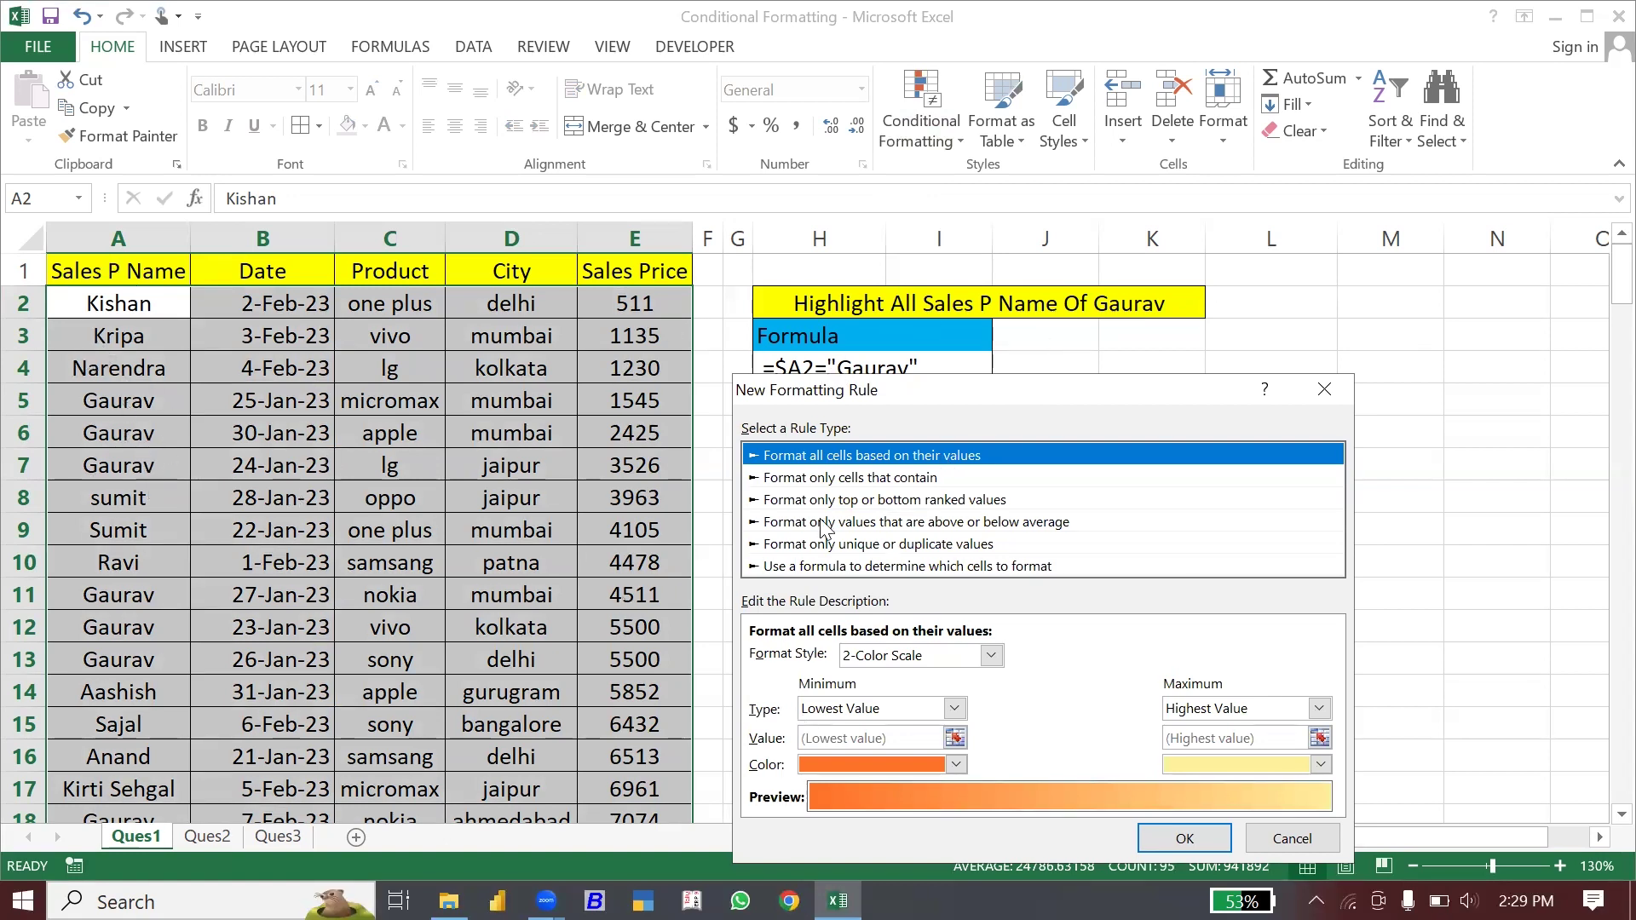
left_click(791, 567)
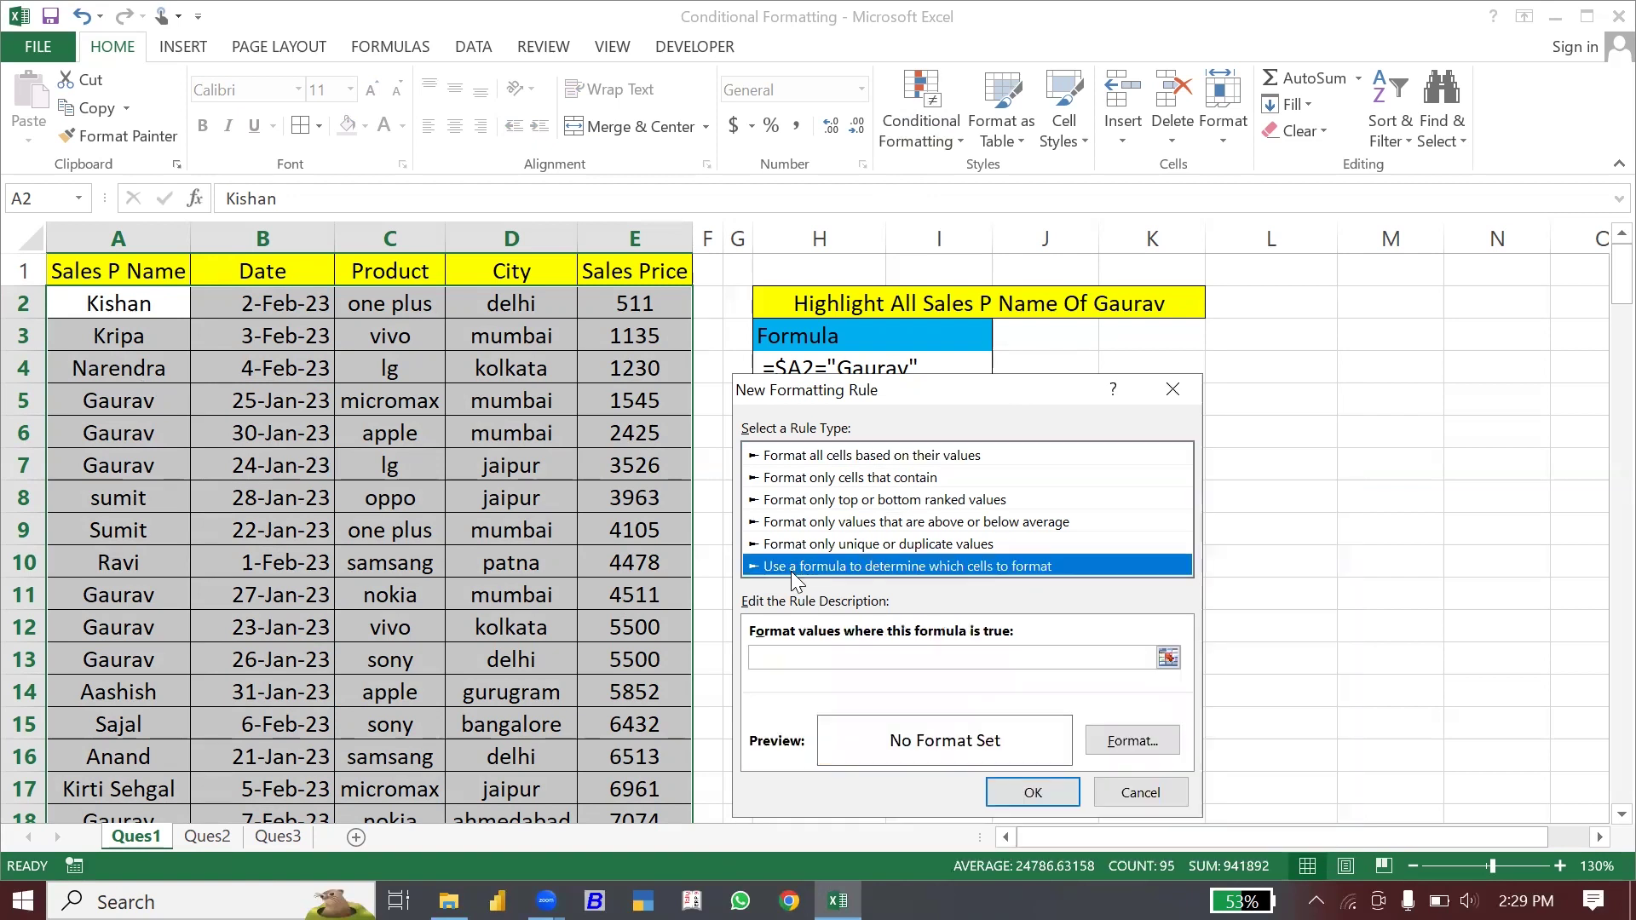
left_click(777, 657)
type("=")
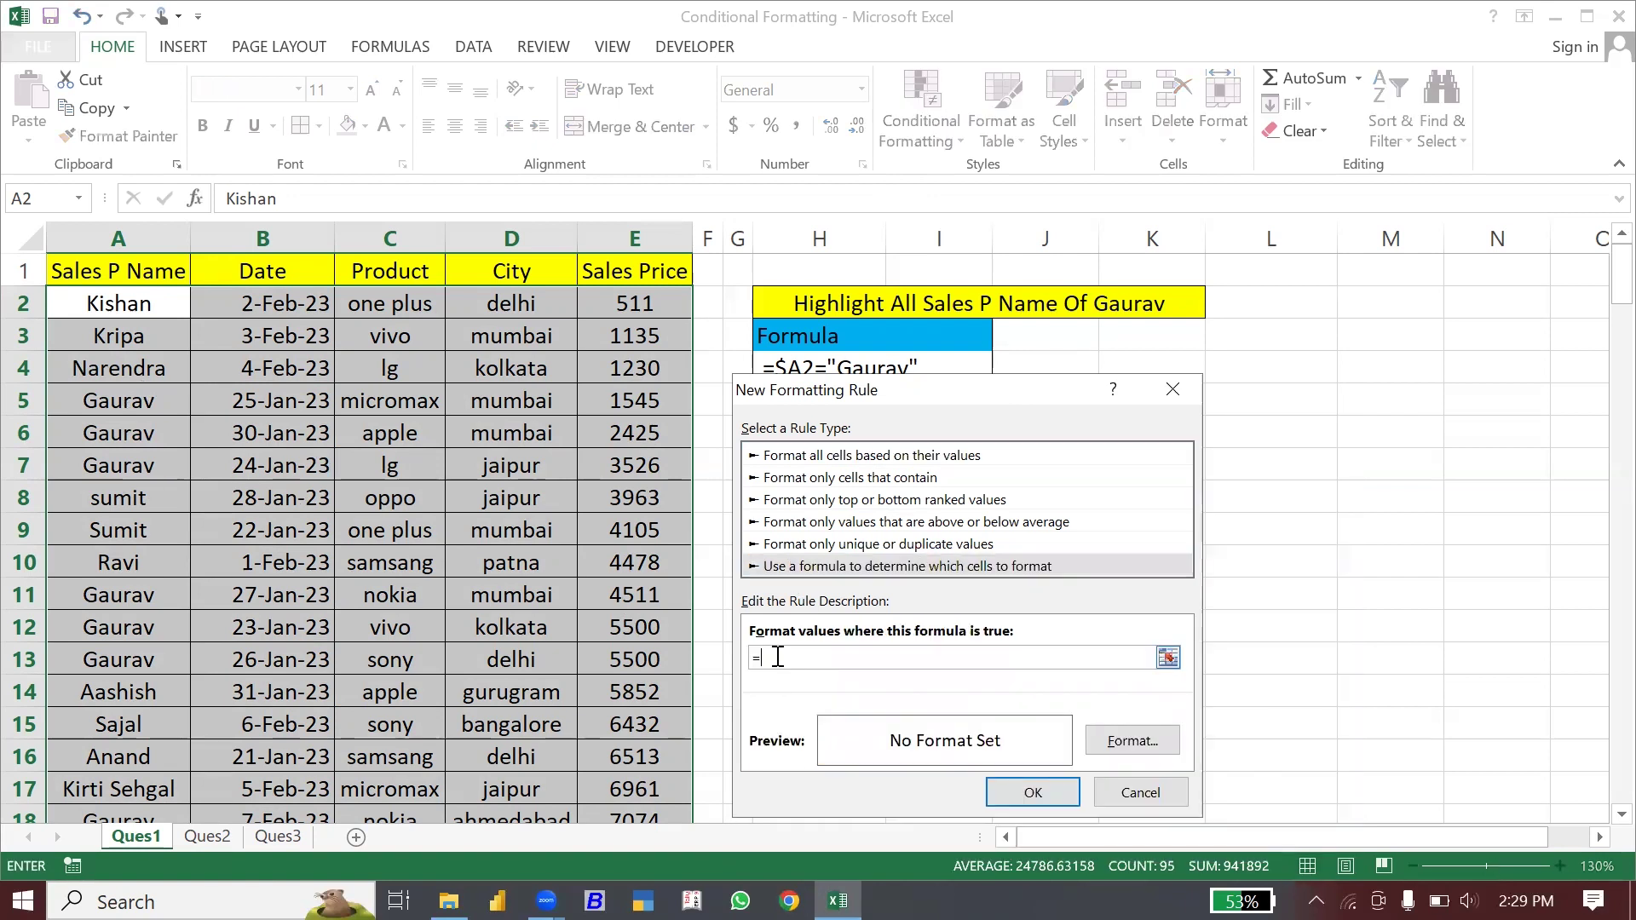
left_click(127, 303)
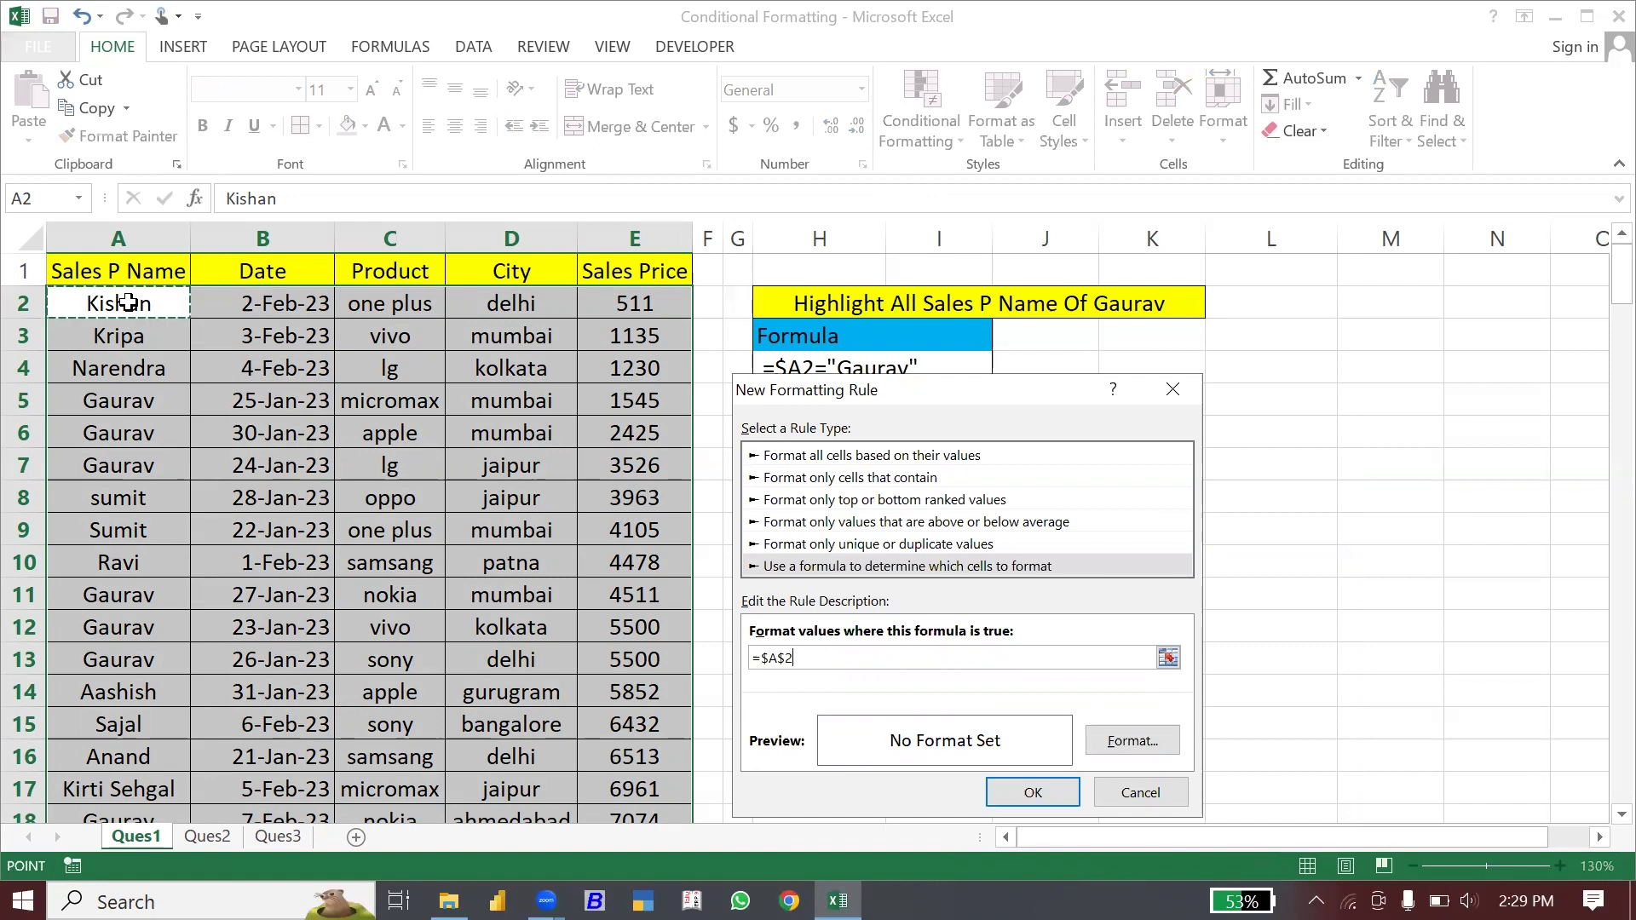
key("F4")
key("F4")
type("=\"gaurav")
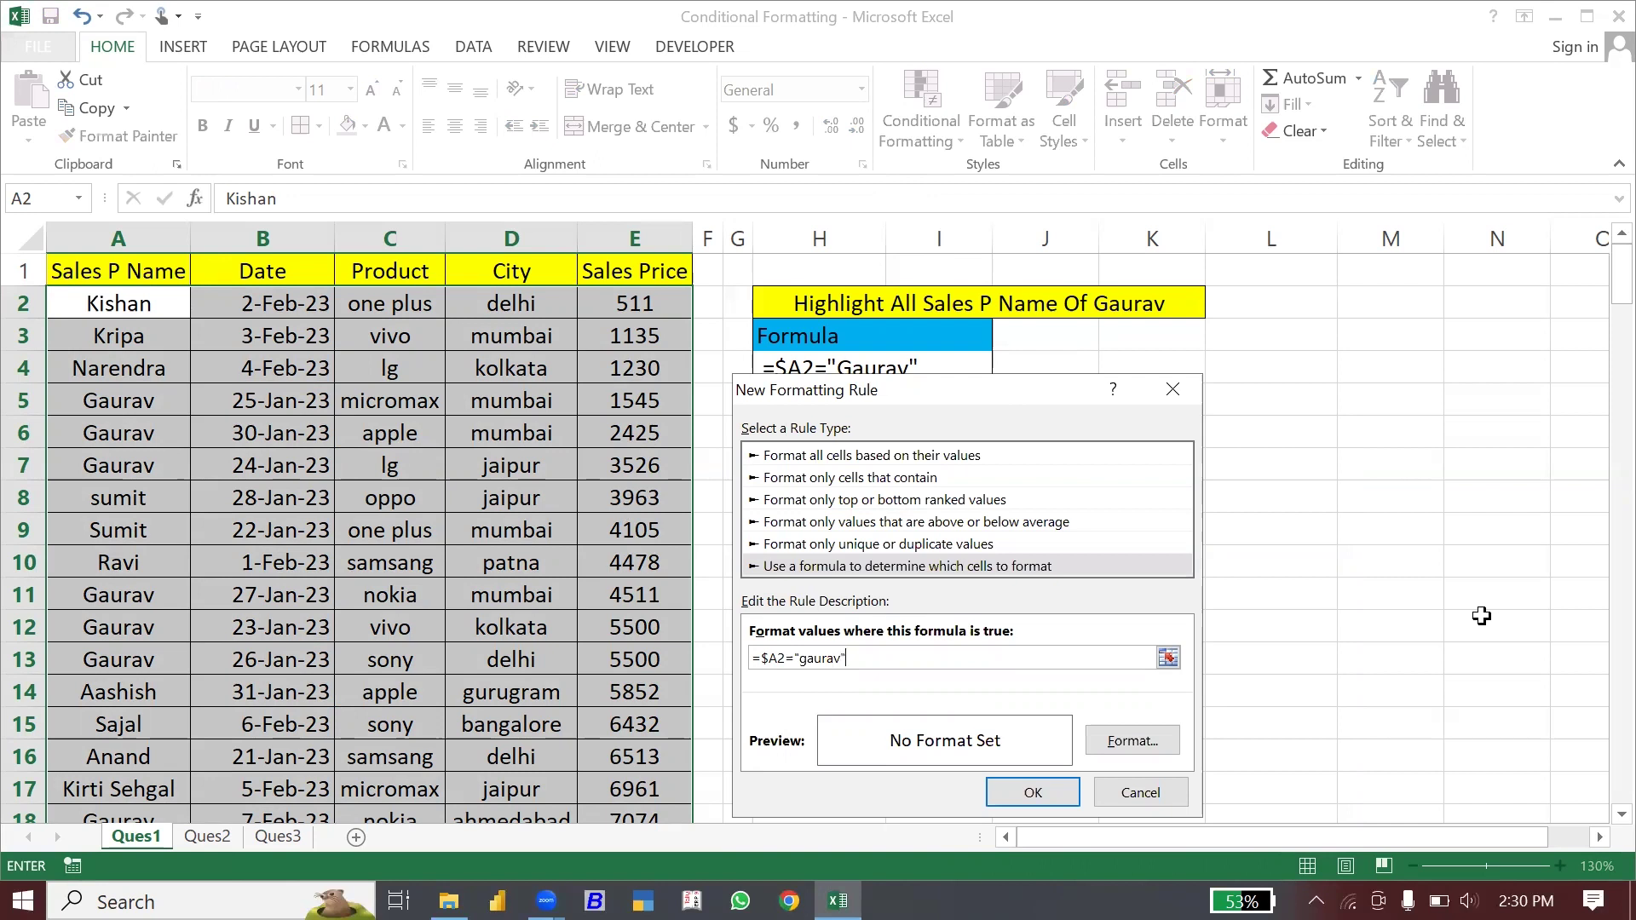
Give the rule a light orange fill and apply it to shade Gaurav's rows.
left_click(1106, 737)
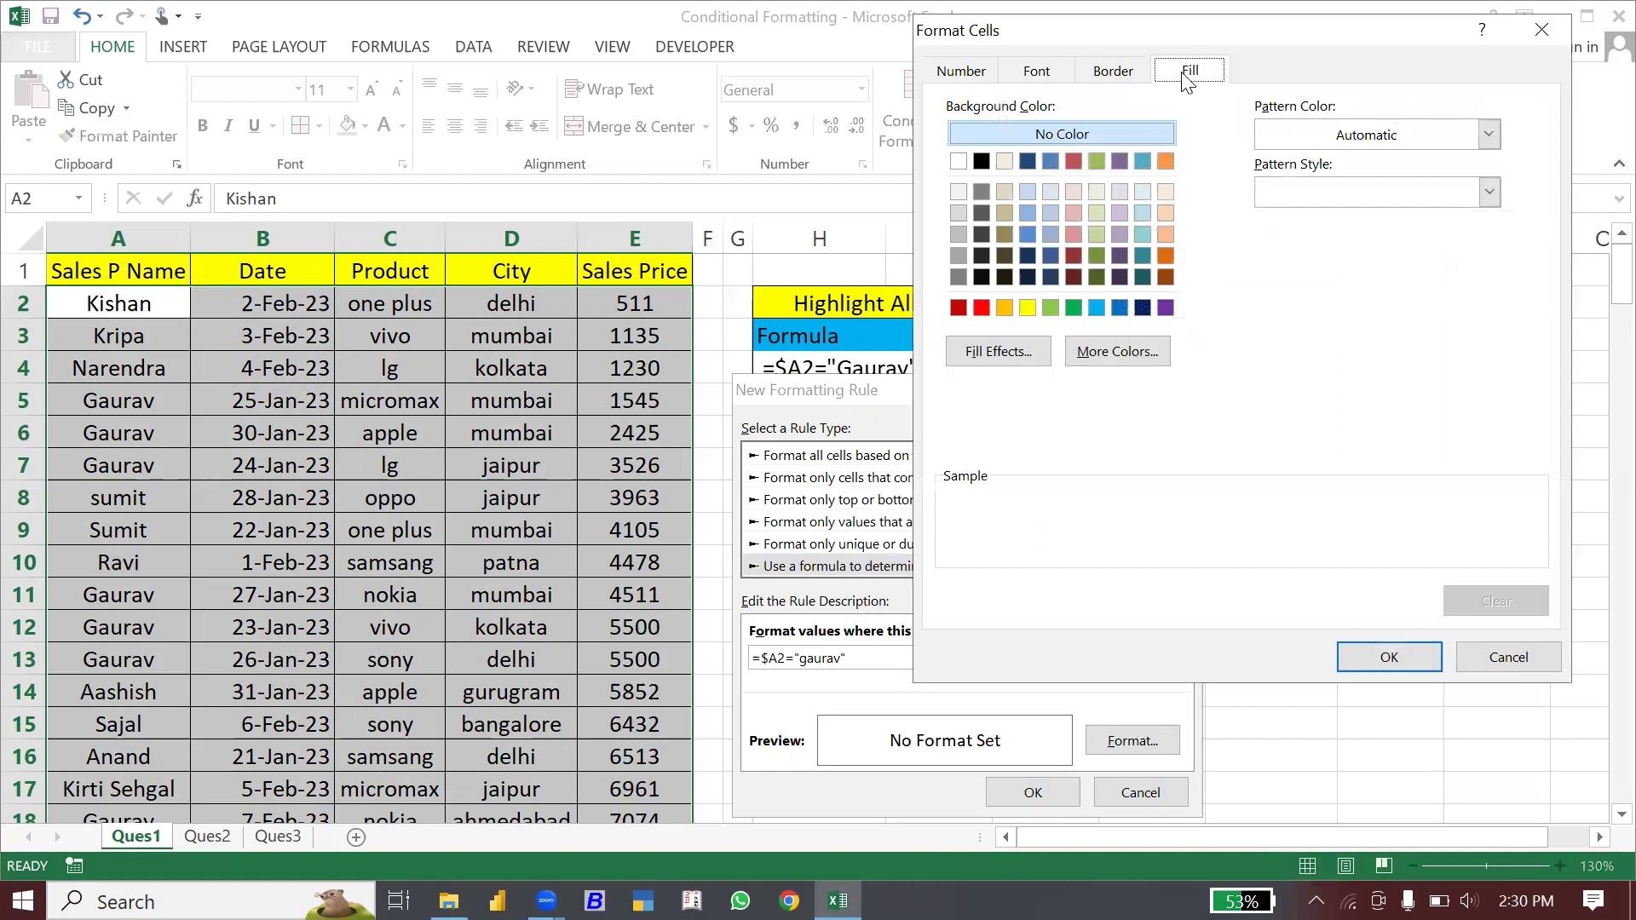
left_click(1167, 239)
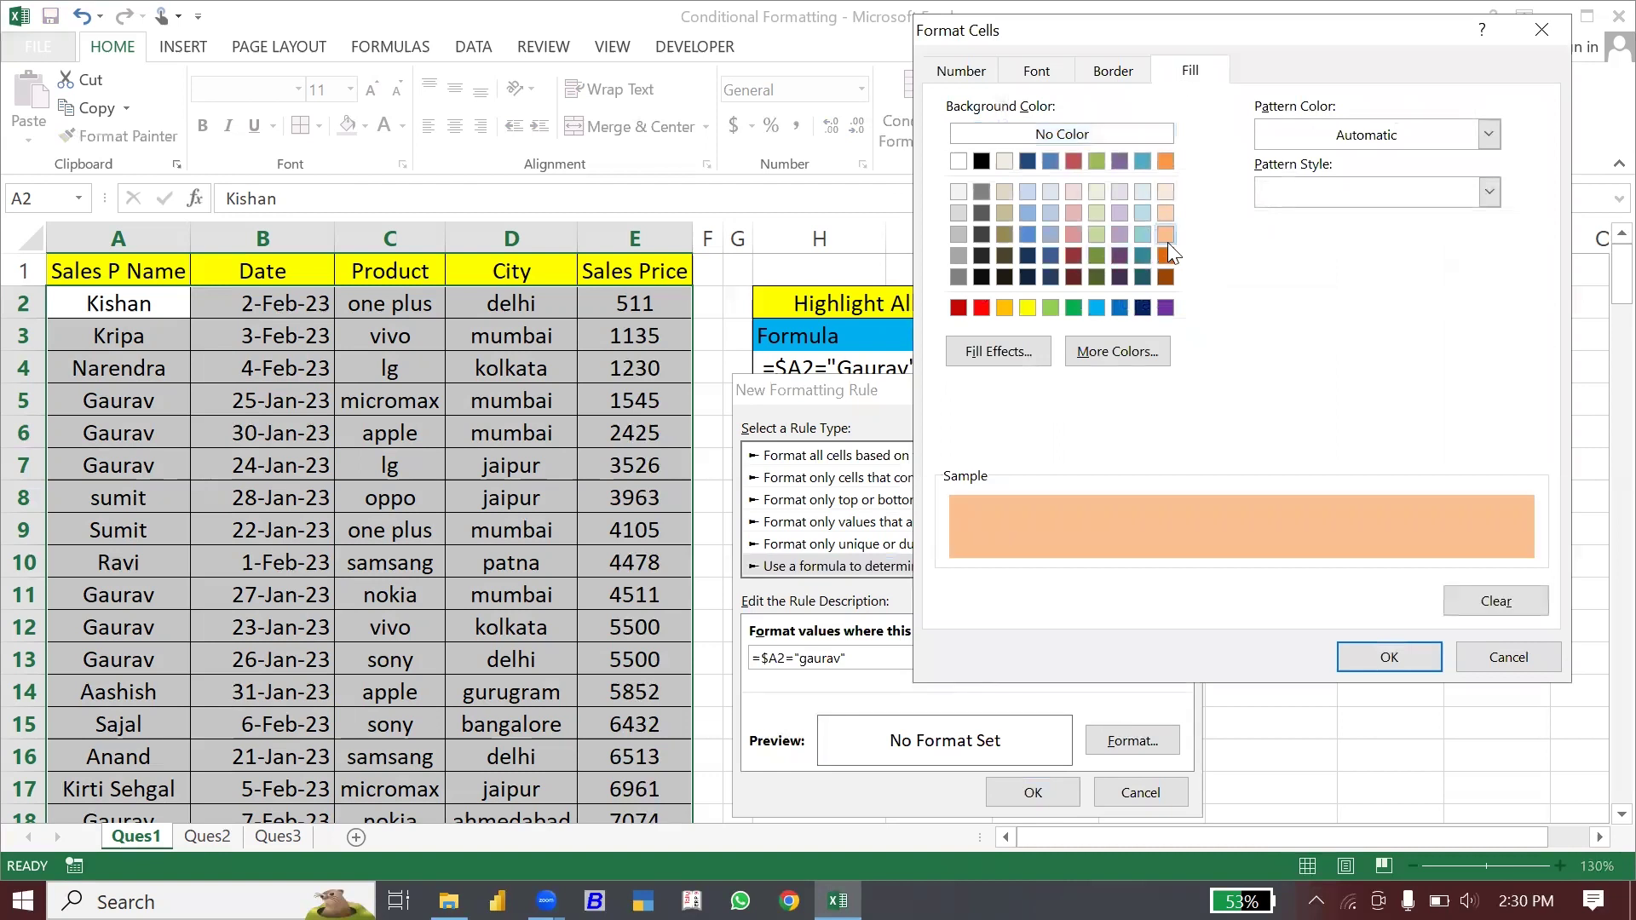
left_click(1376, 657)
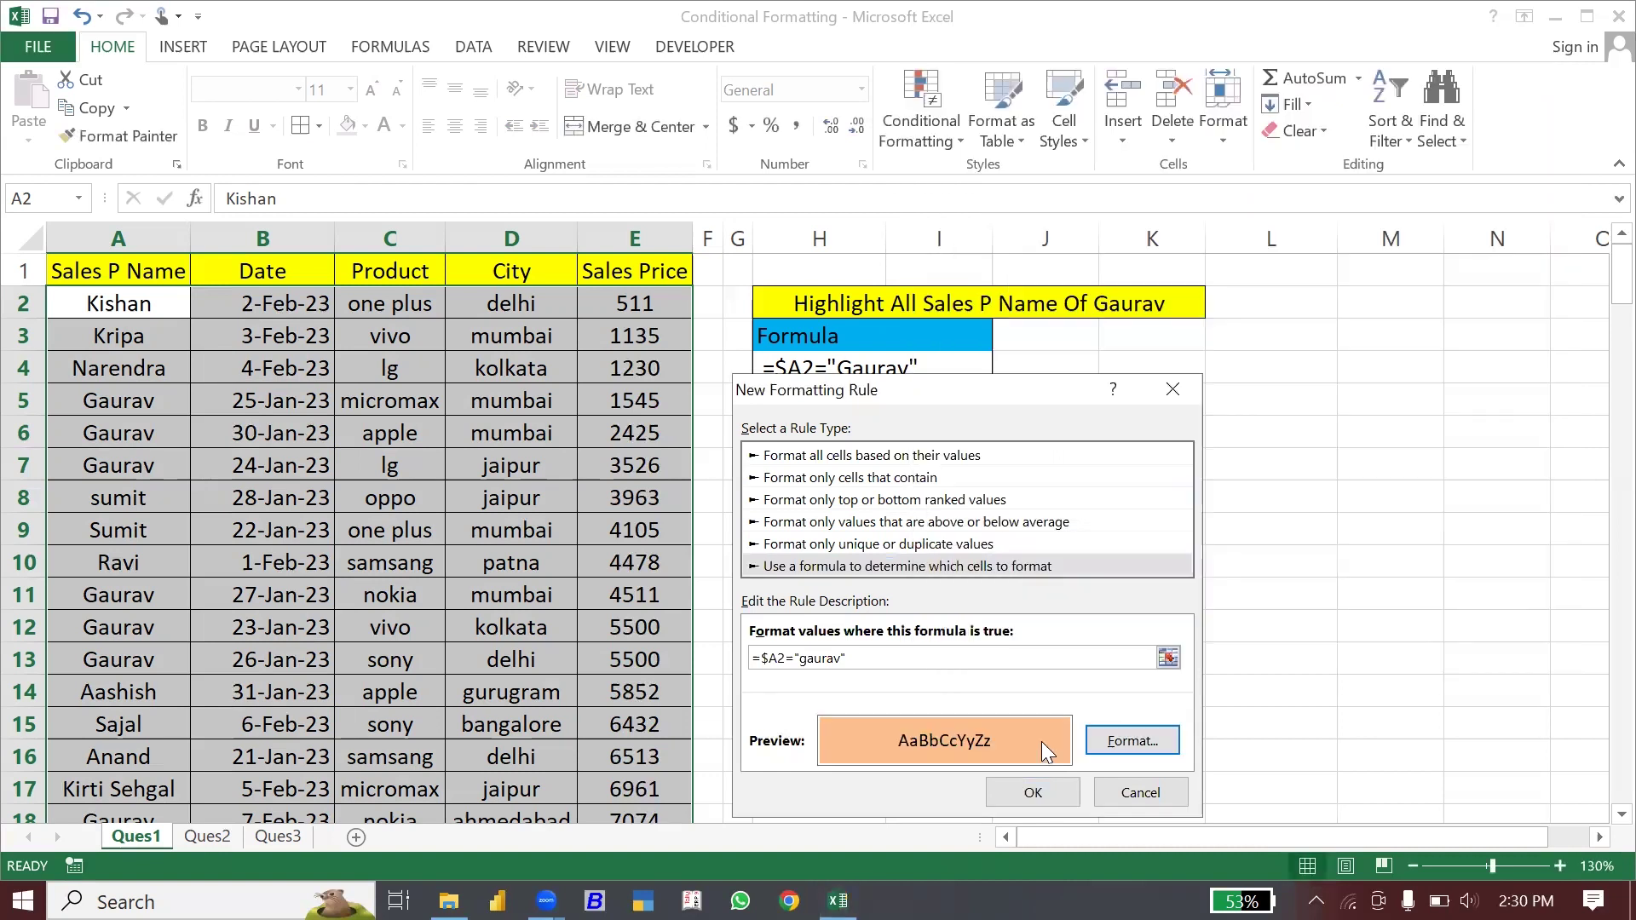
left_click(1027, 788)
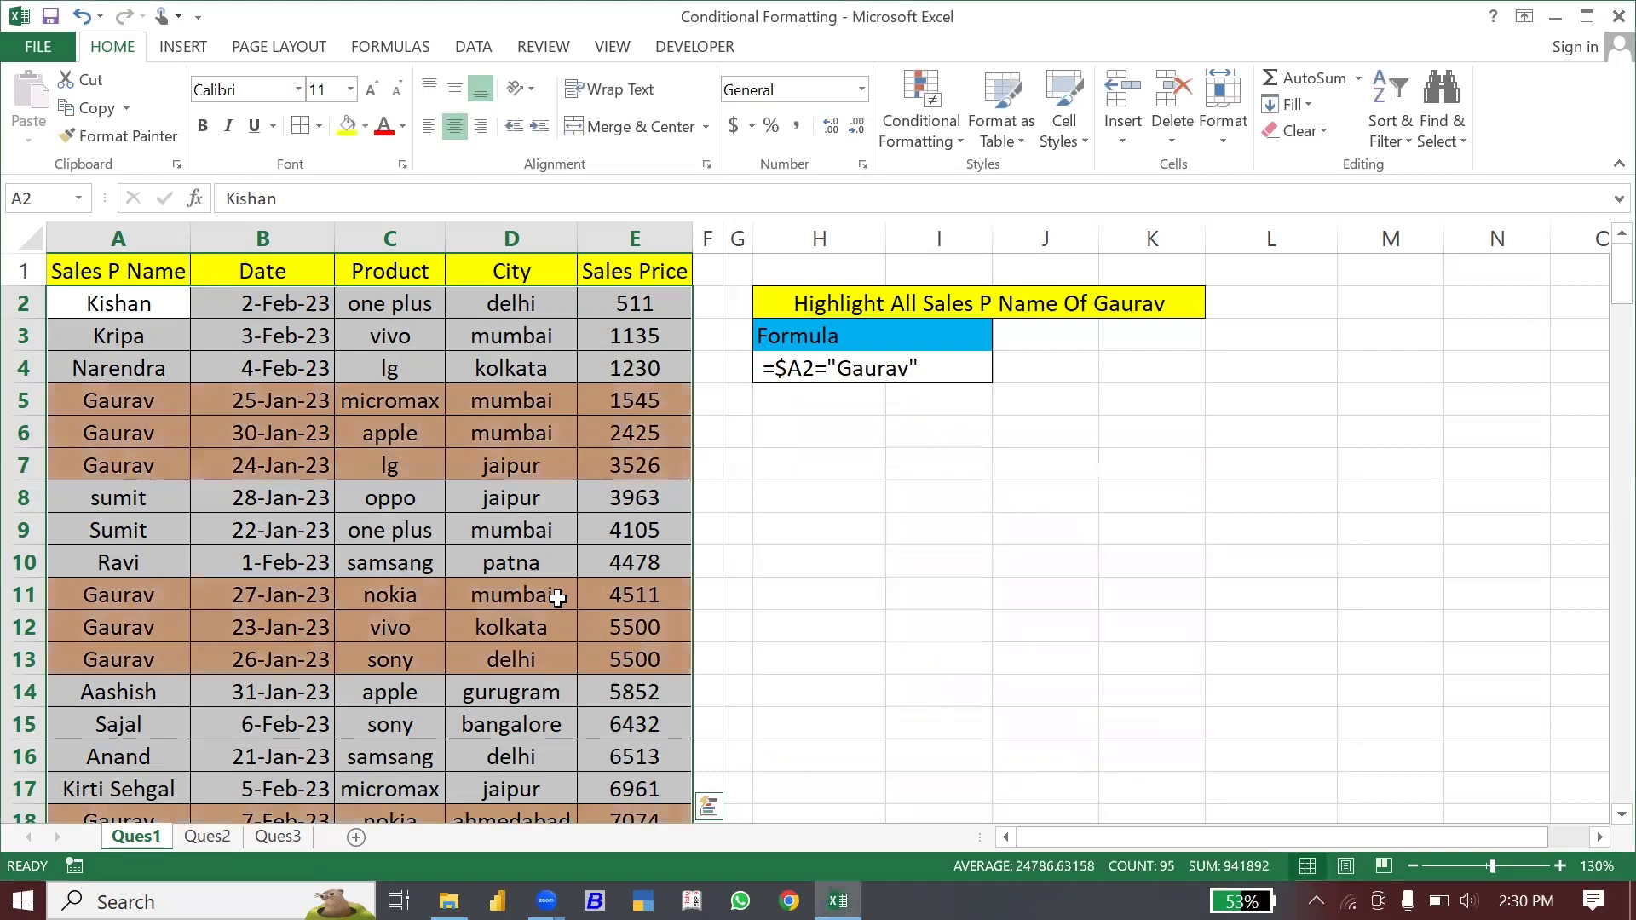
left_click(352, 532)
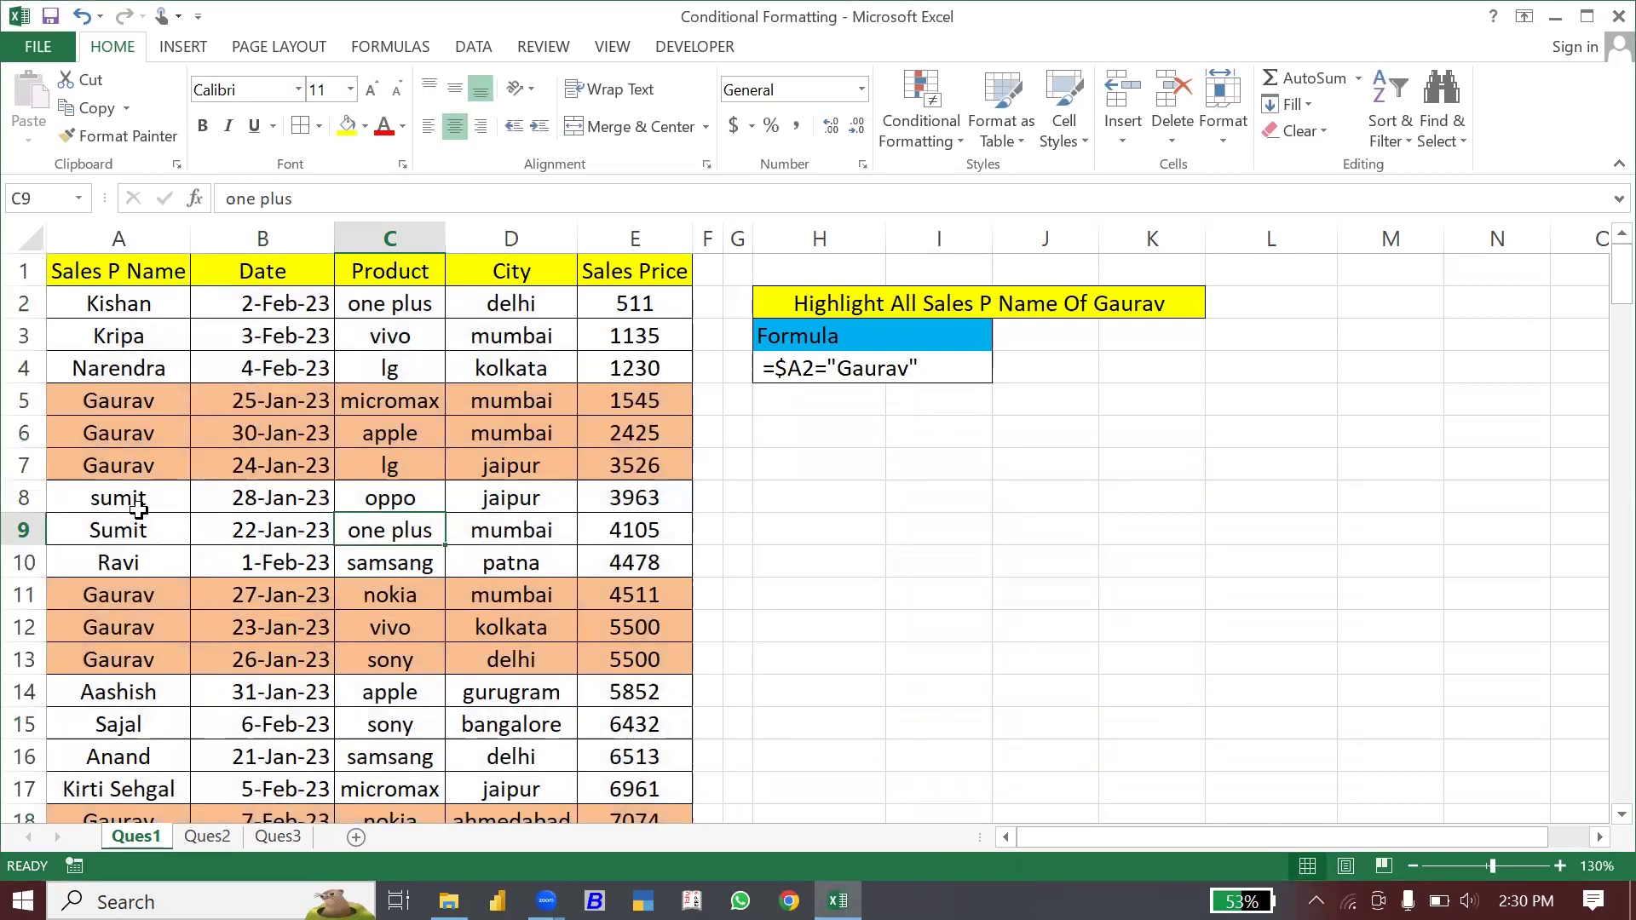
On the Ques2 sheet, select the table data A2:D20.
left_click(207, 837)
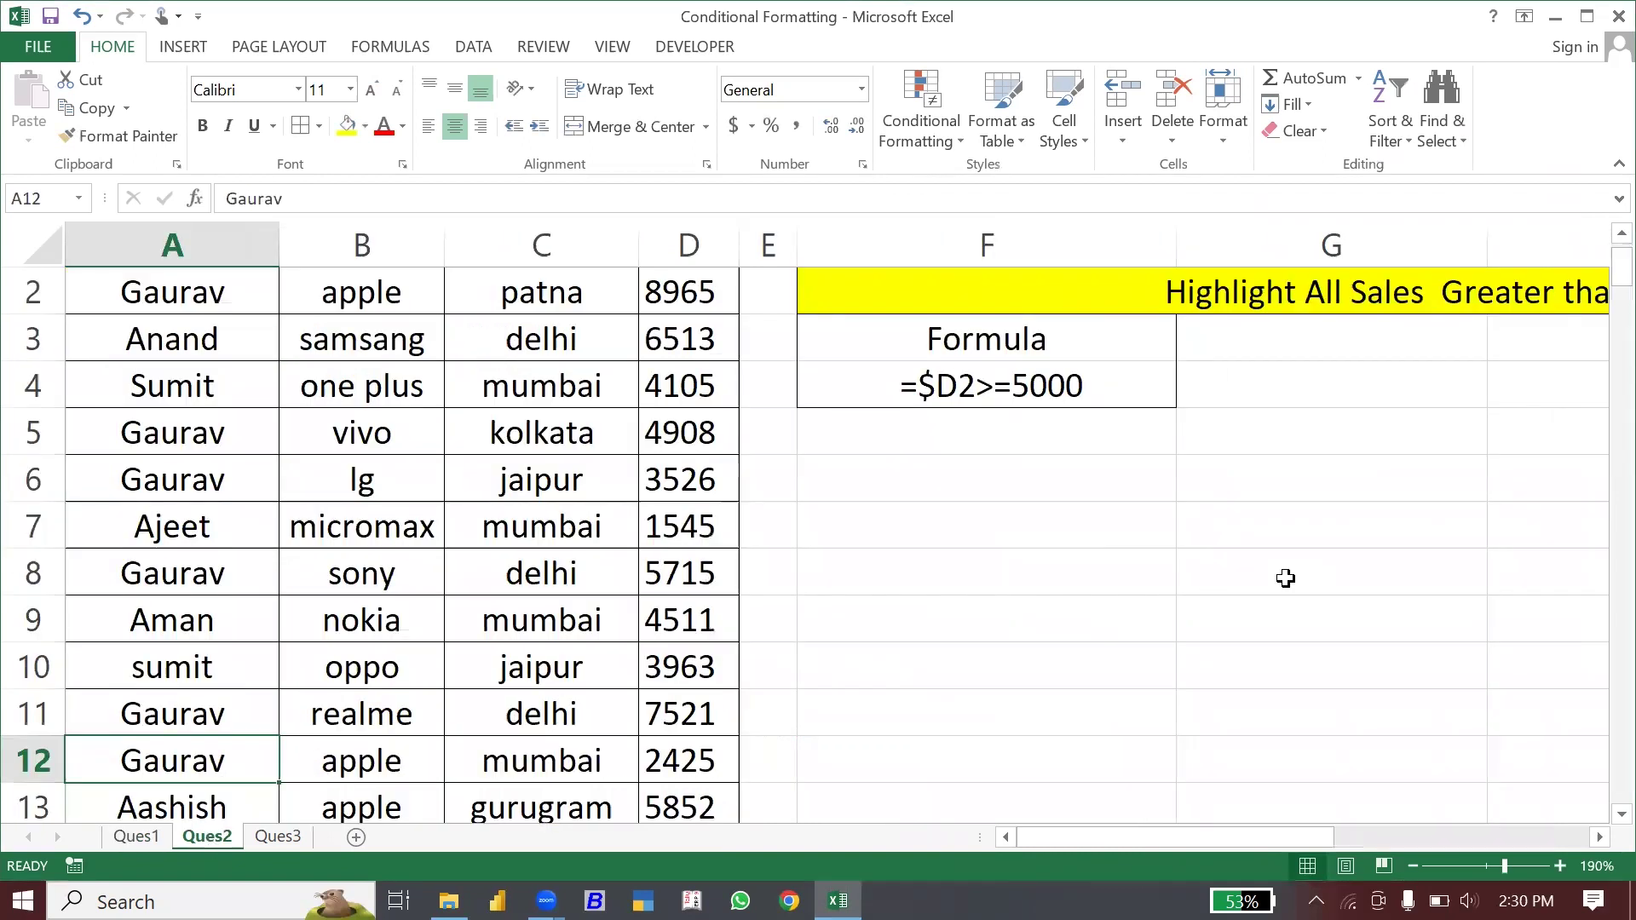
scroll(1407, 520, "up", 1)
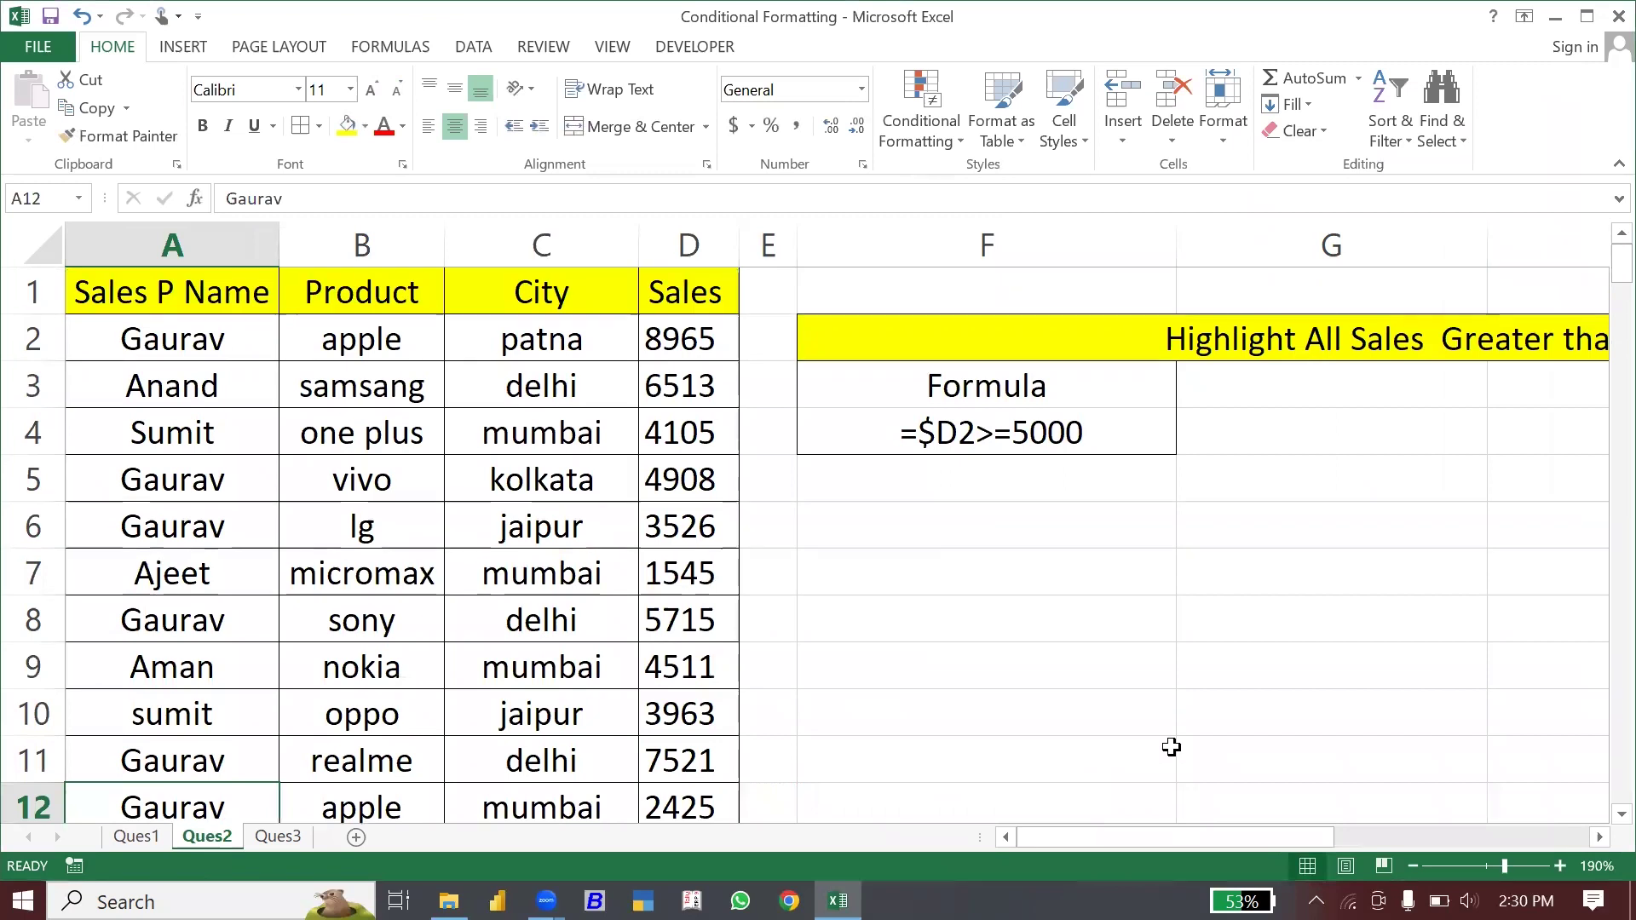
left_click_drag(1174, 840, 1363, 839)
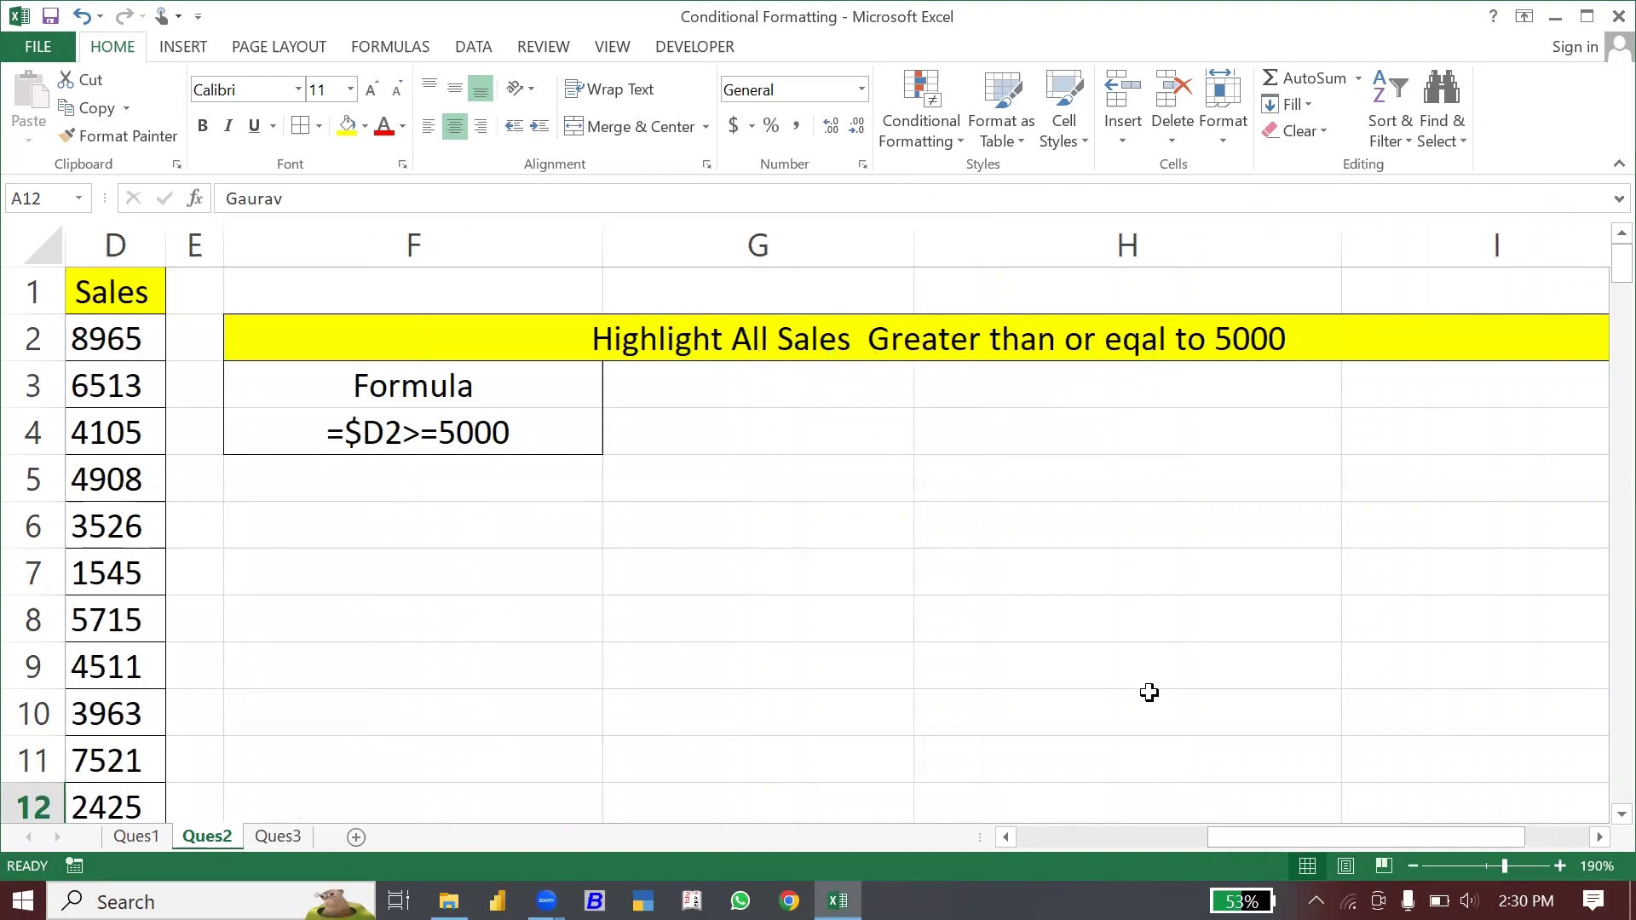
left_click_drag(1286, 839, 916, 838)
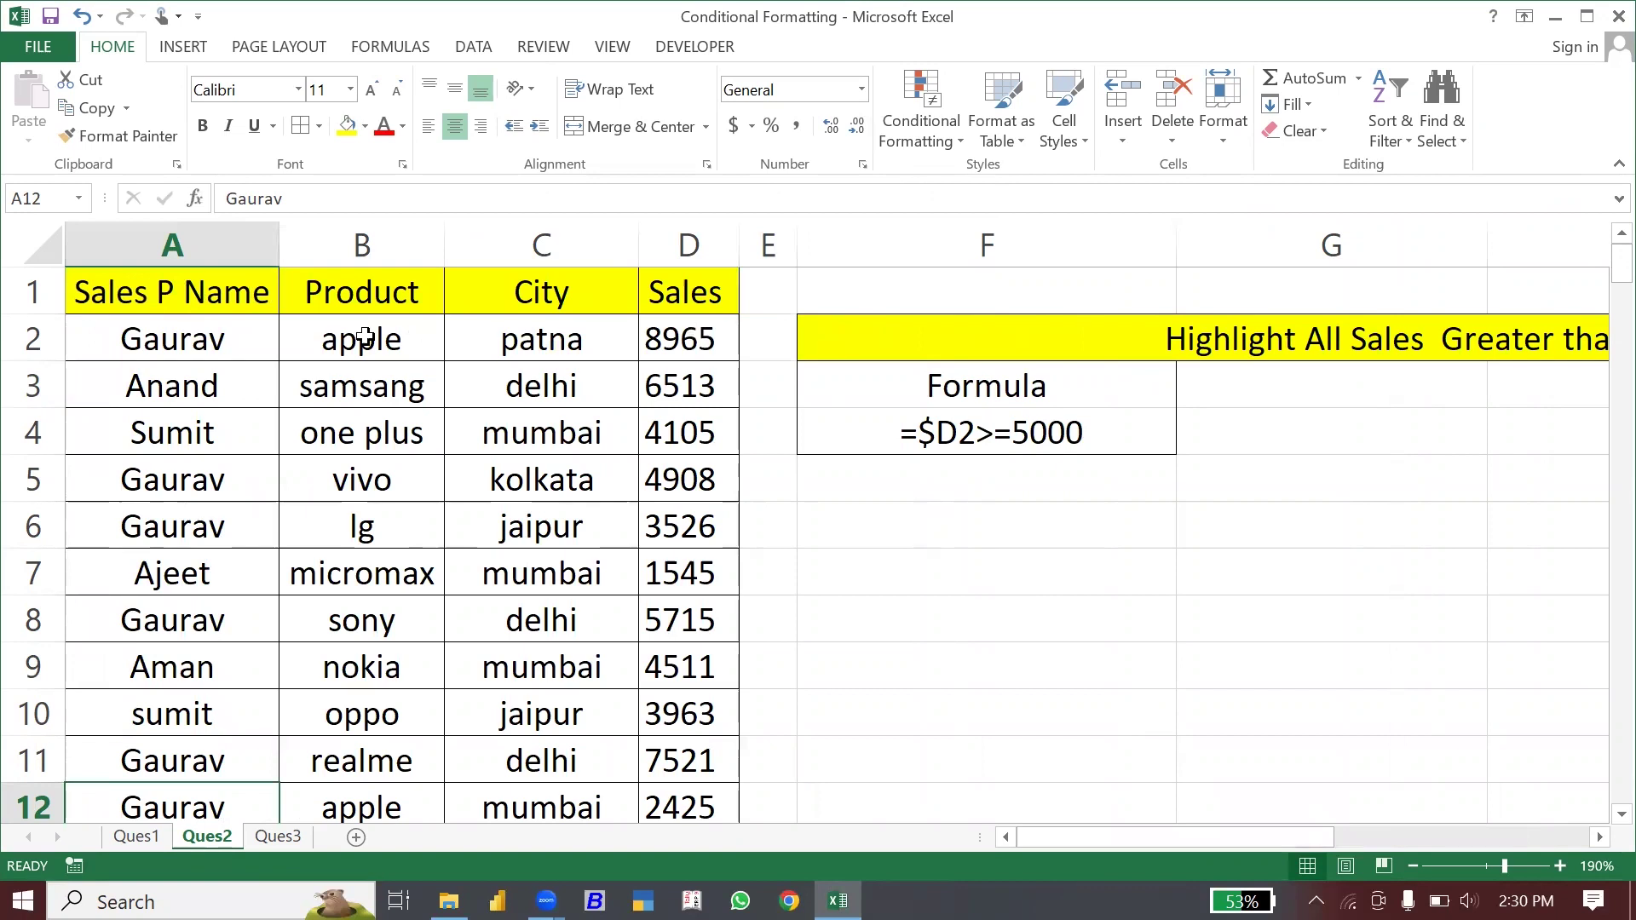
left_click(227, 345)
key("ctrl+shift+Right")
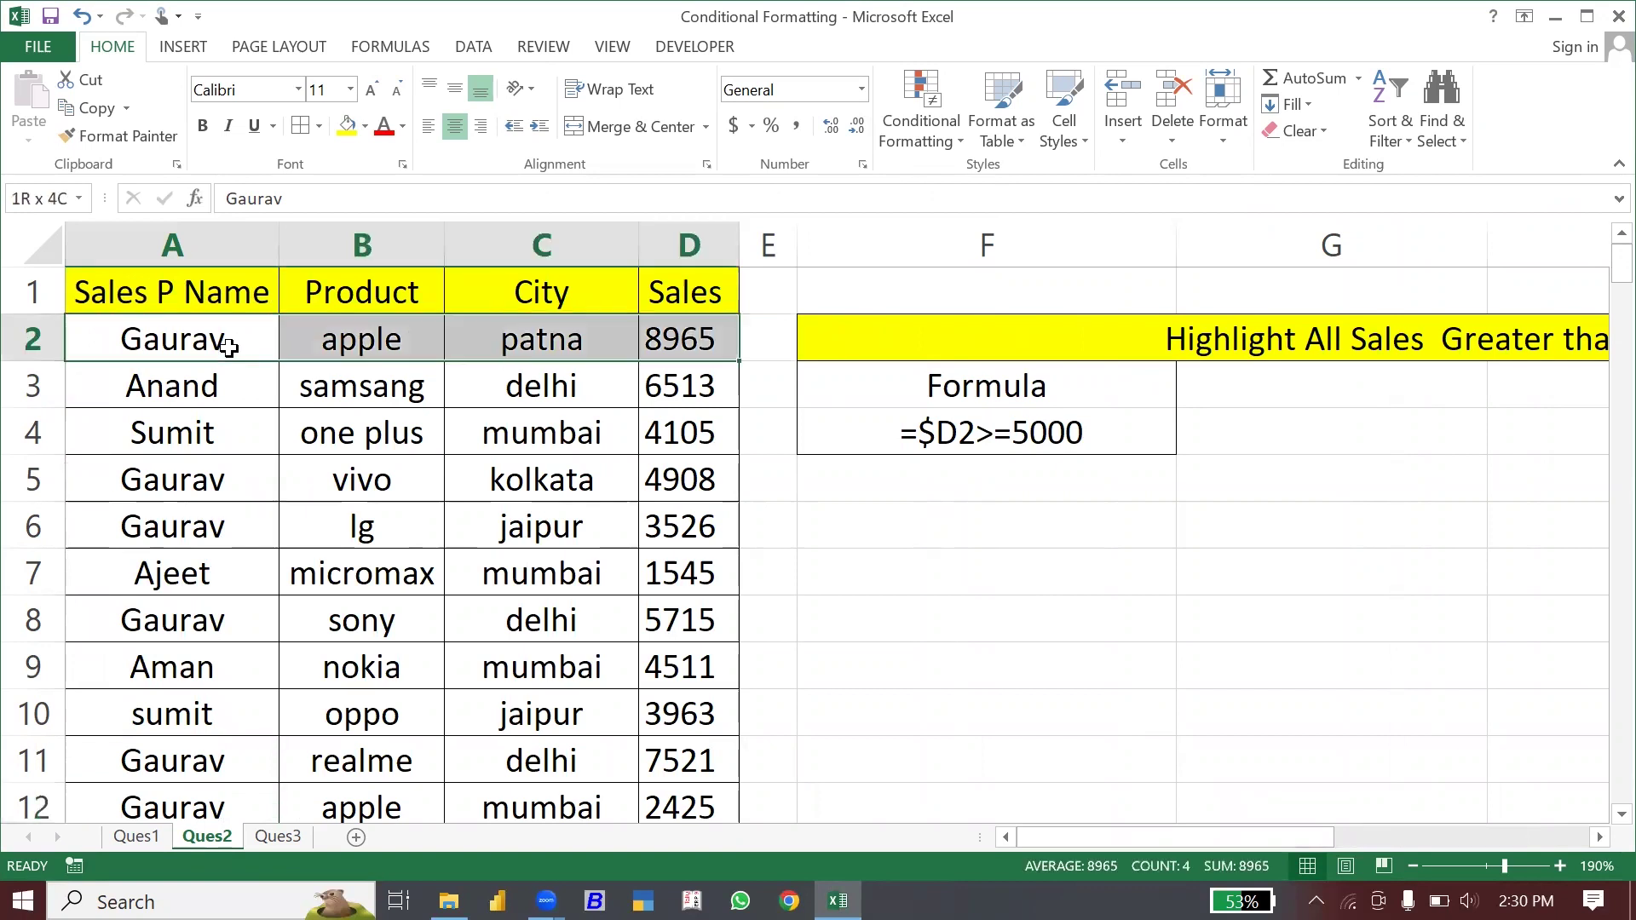
key("ctrl+shift+Down")
left_click_drag(1621, 296, 1621, 247)
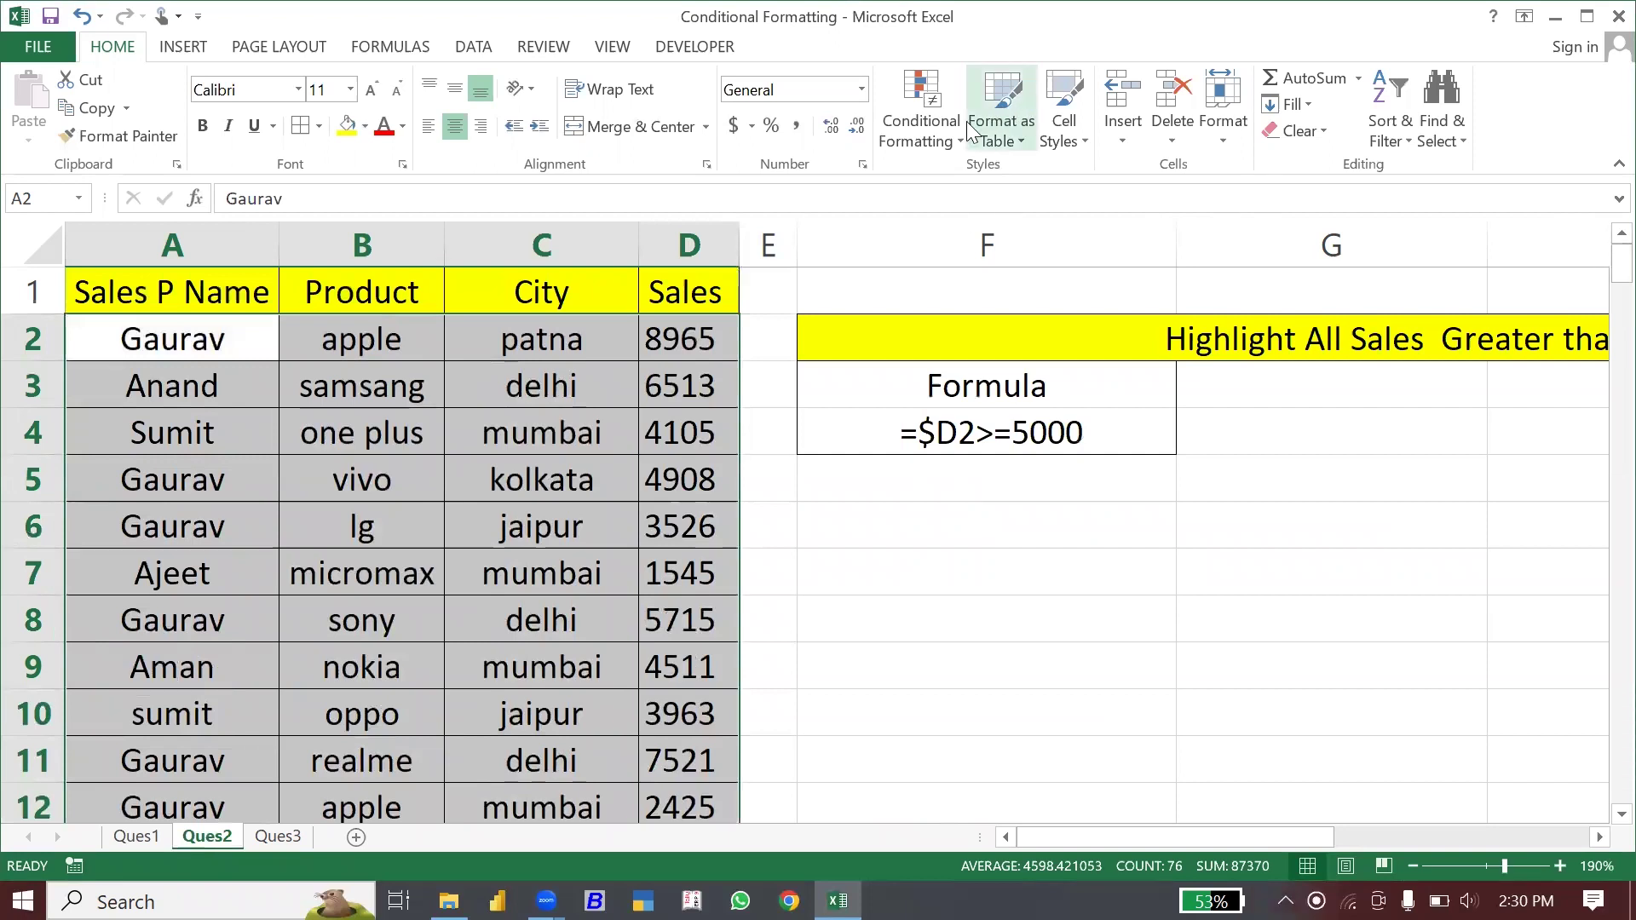
Create a formula-based rule =$D2>=5000 for the selected rows.
left_click(920, 128)
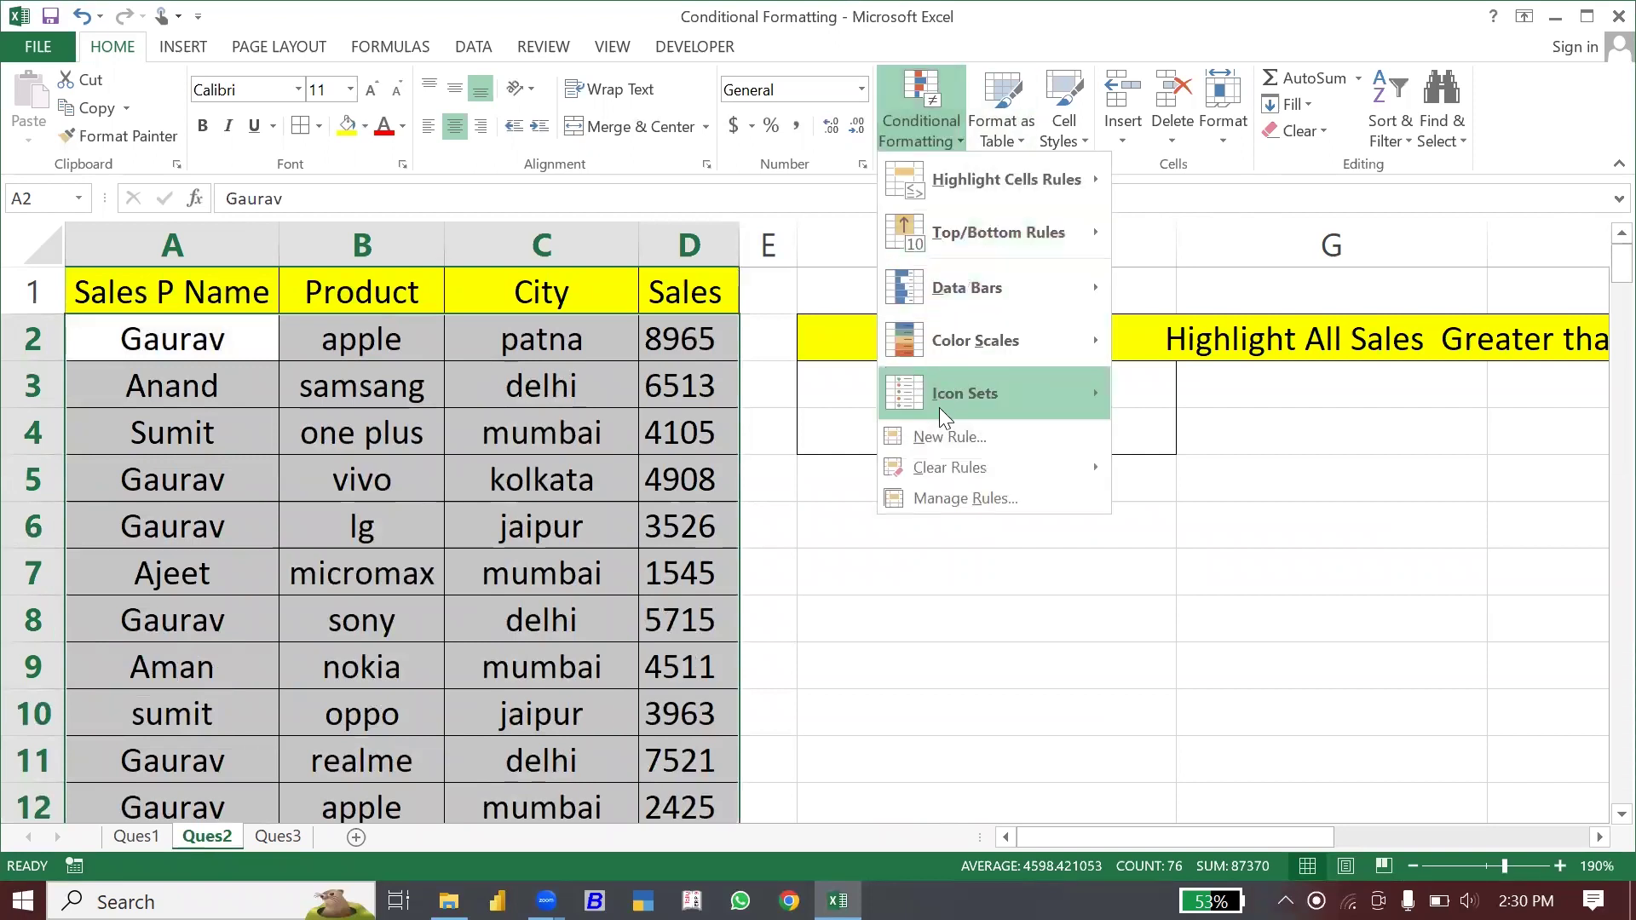
left_click(946, 438)
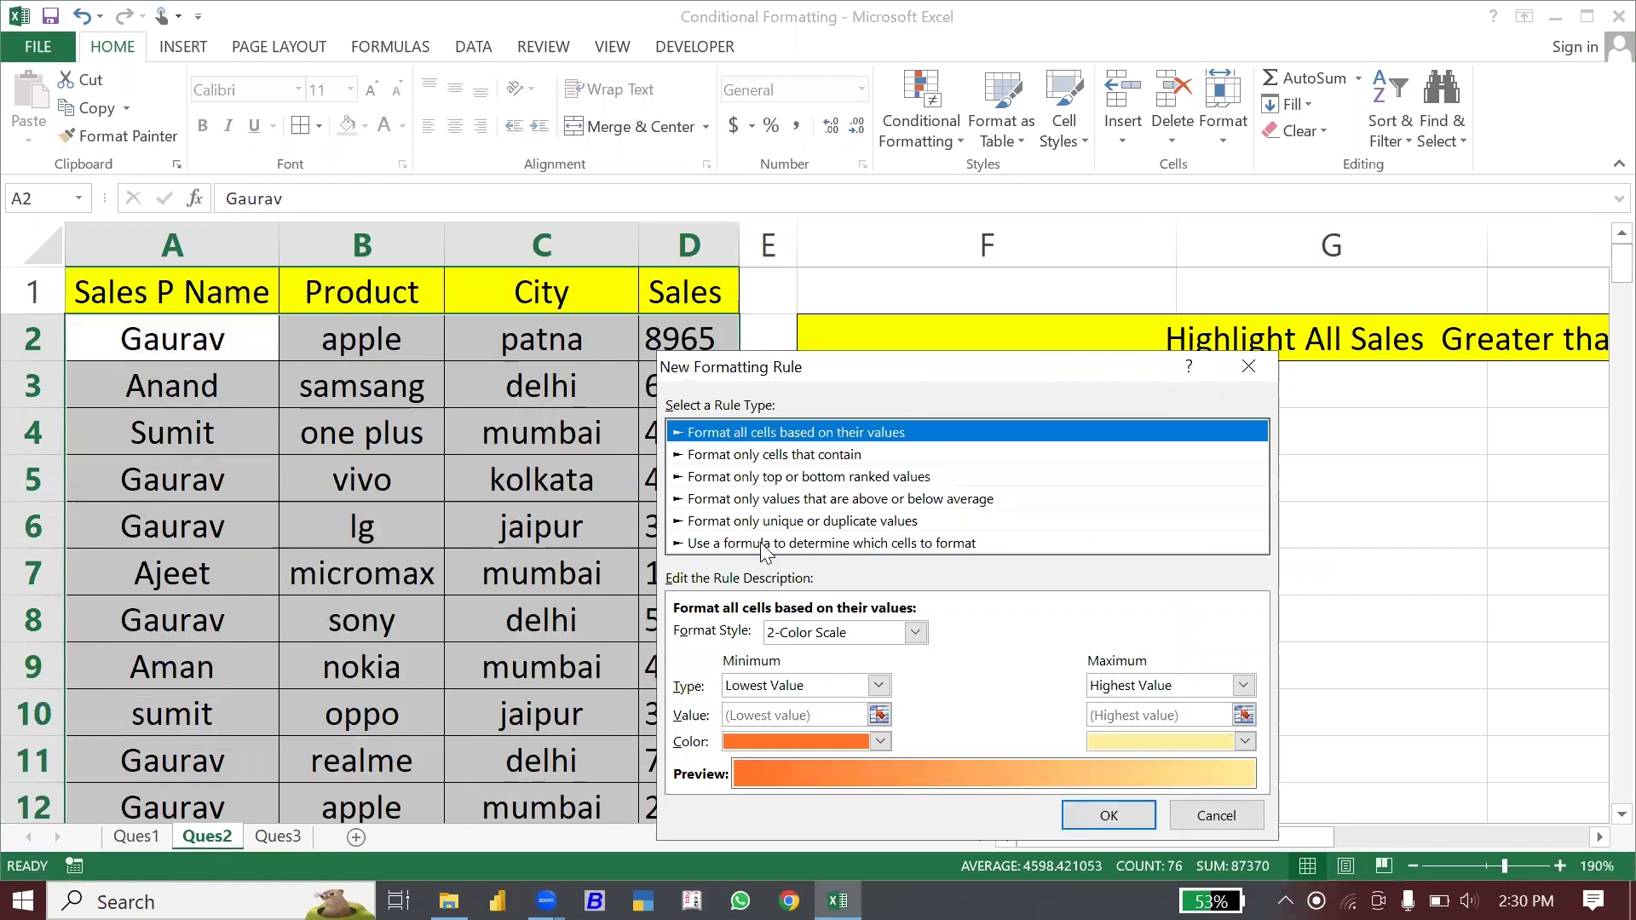
left_click(767, 544)
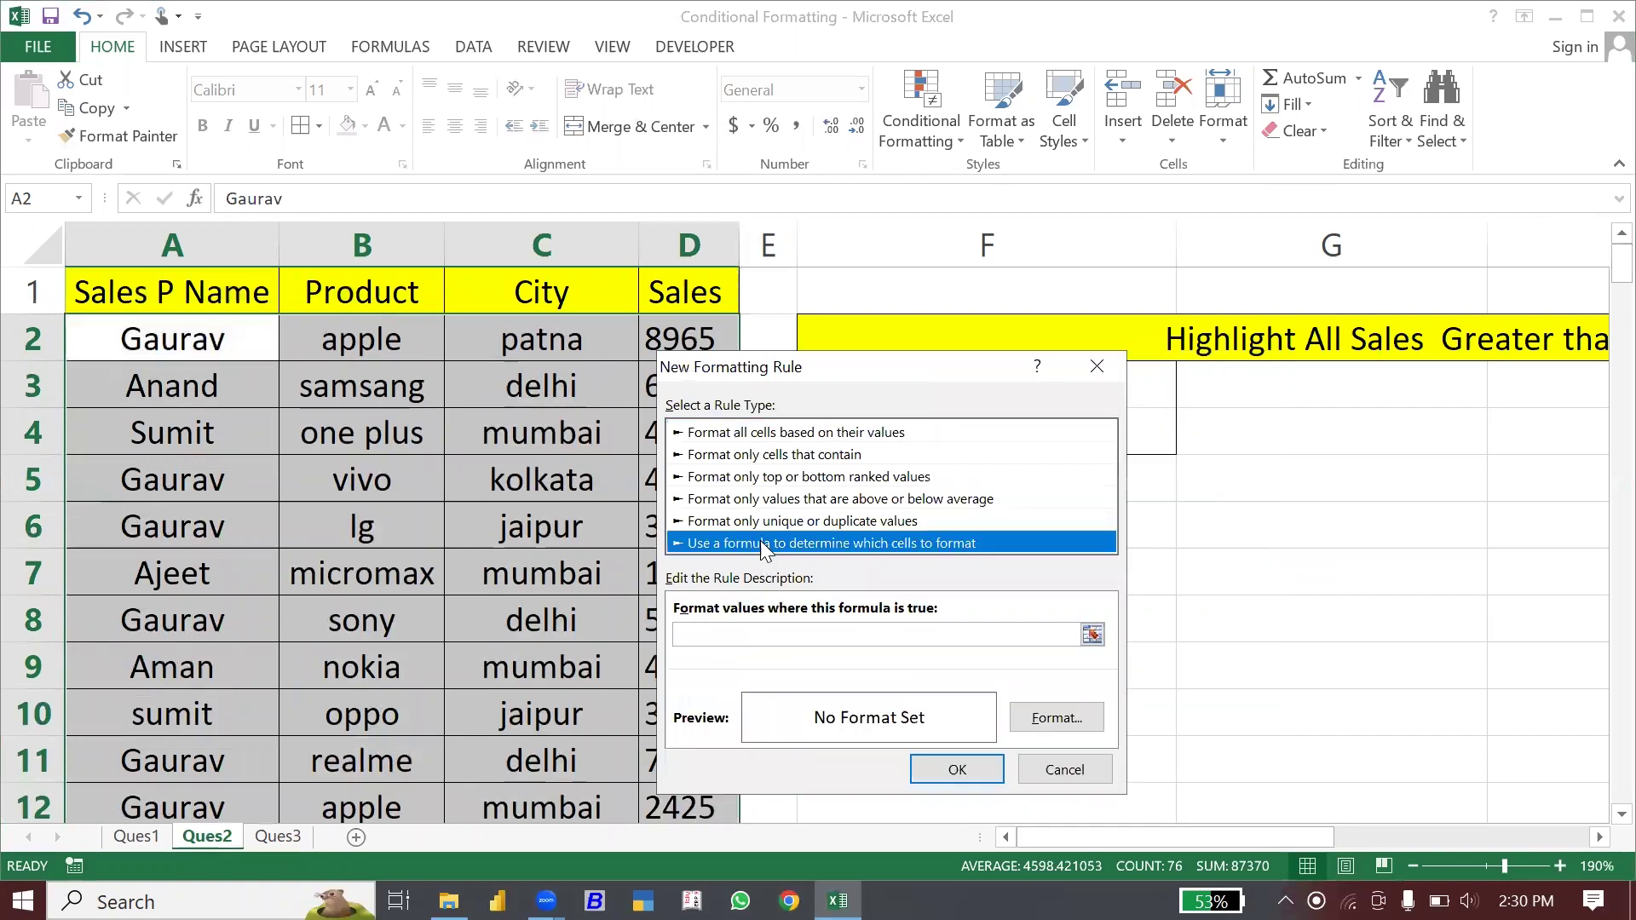
left_click(712, 634)
left_click_drag(754, 381, 894, 382)
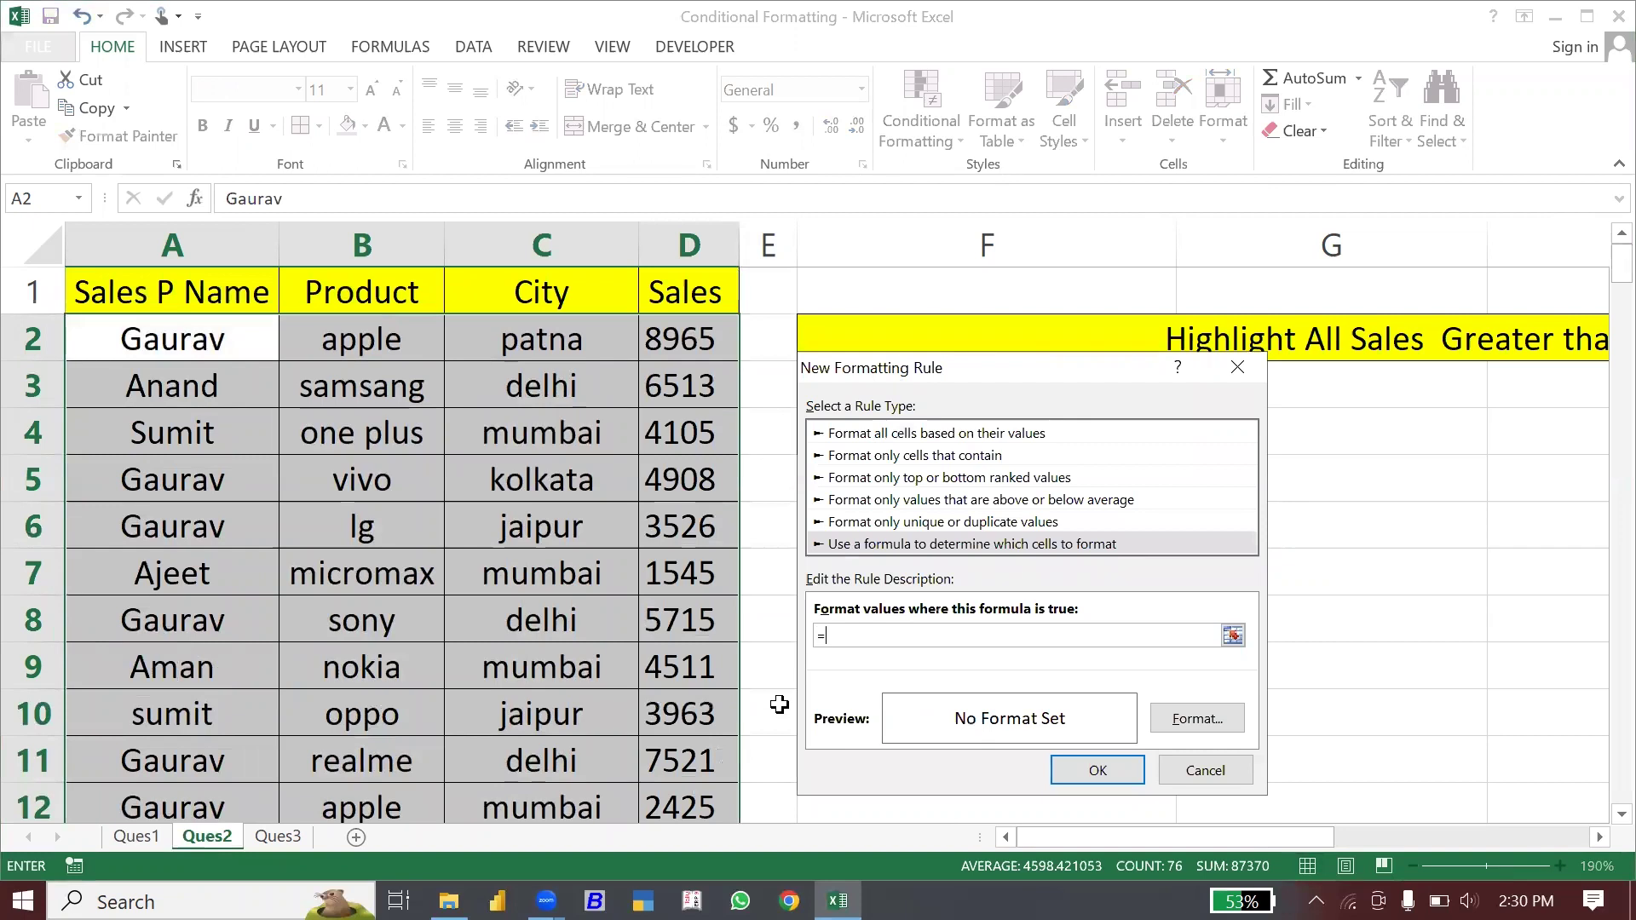
left_click(665, 347)
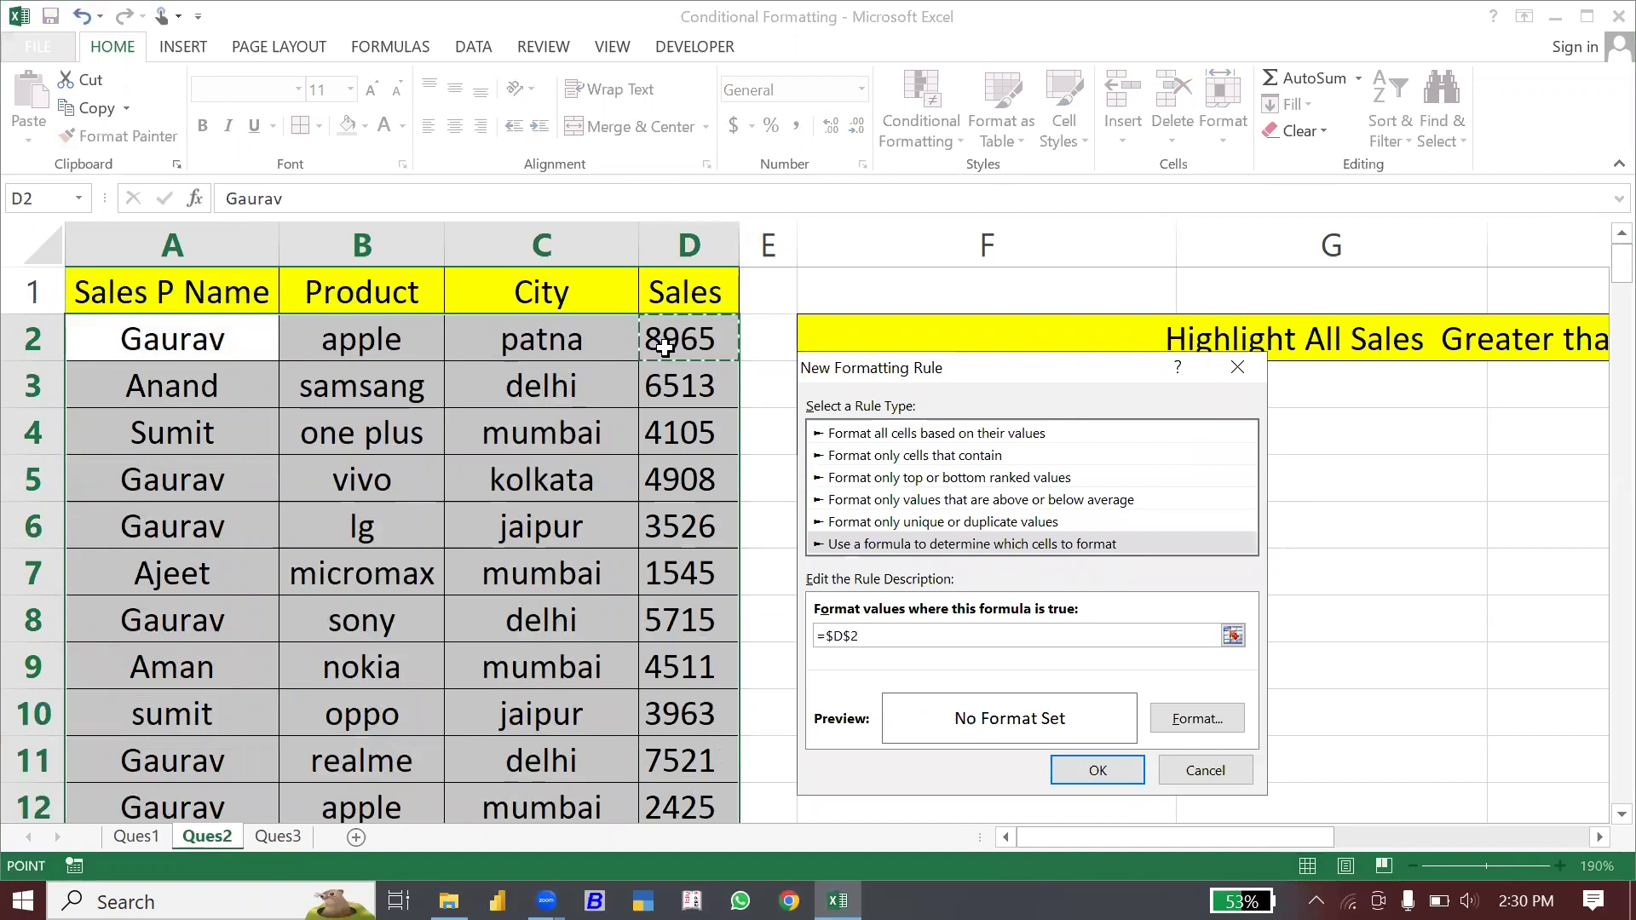
key("F4")
key("F4")
type(">=5000")
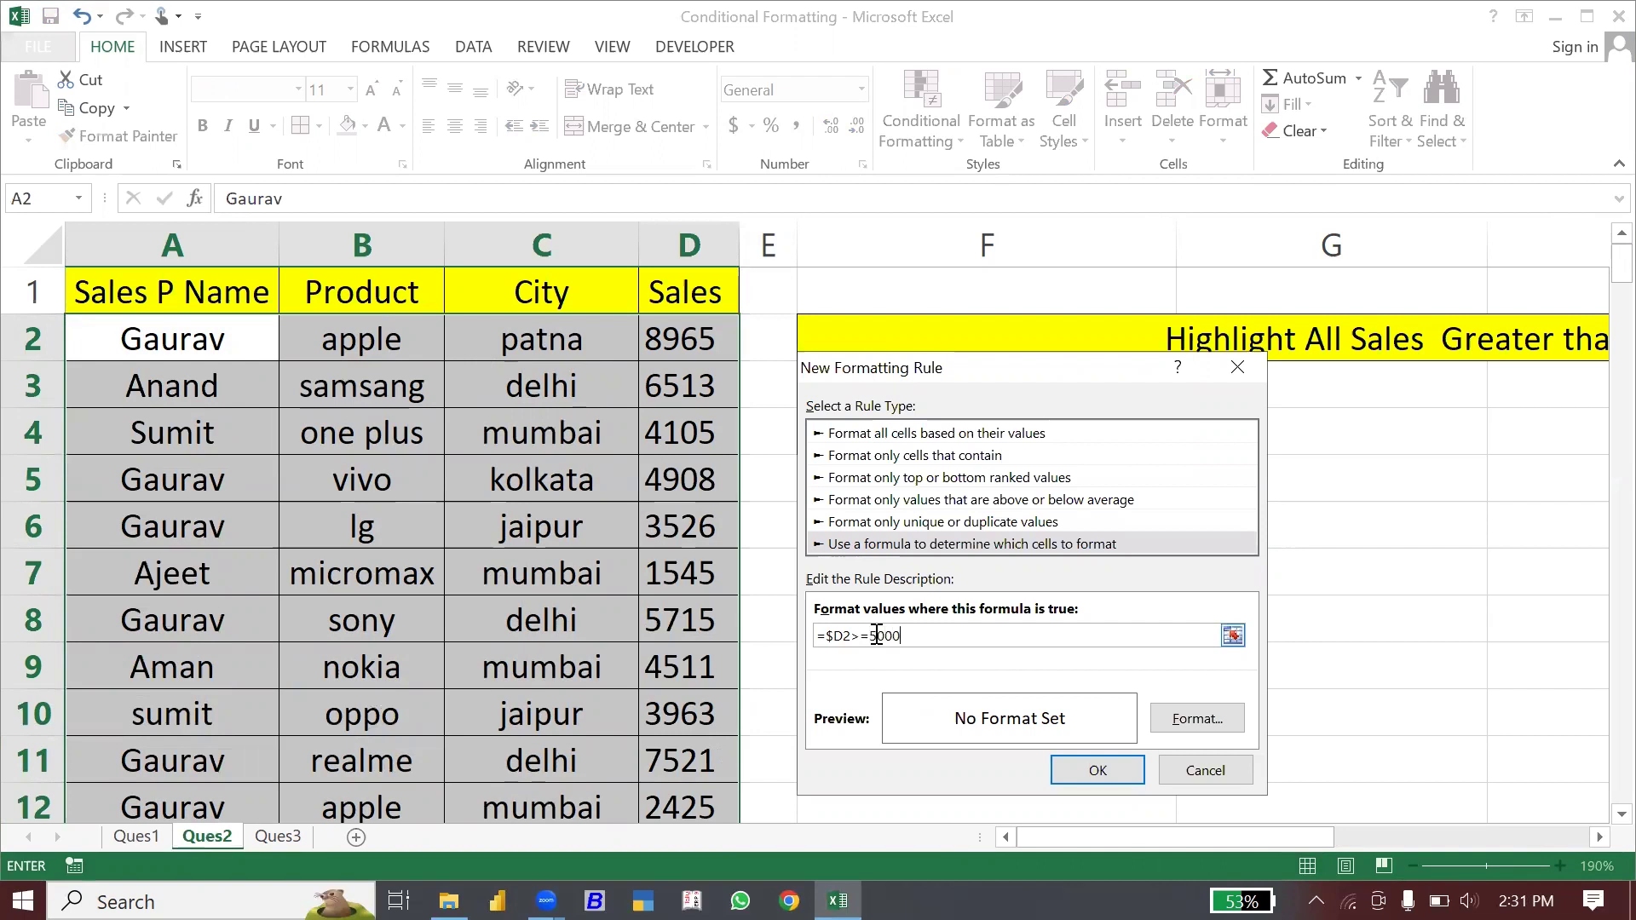
Set a blue fill for the rule and apply it to shade high-sales rows.
left_click(1190, 720)
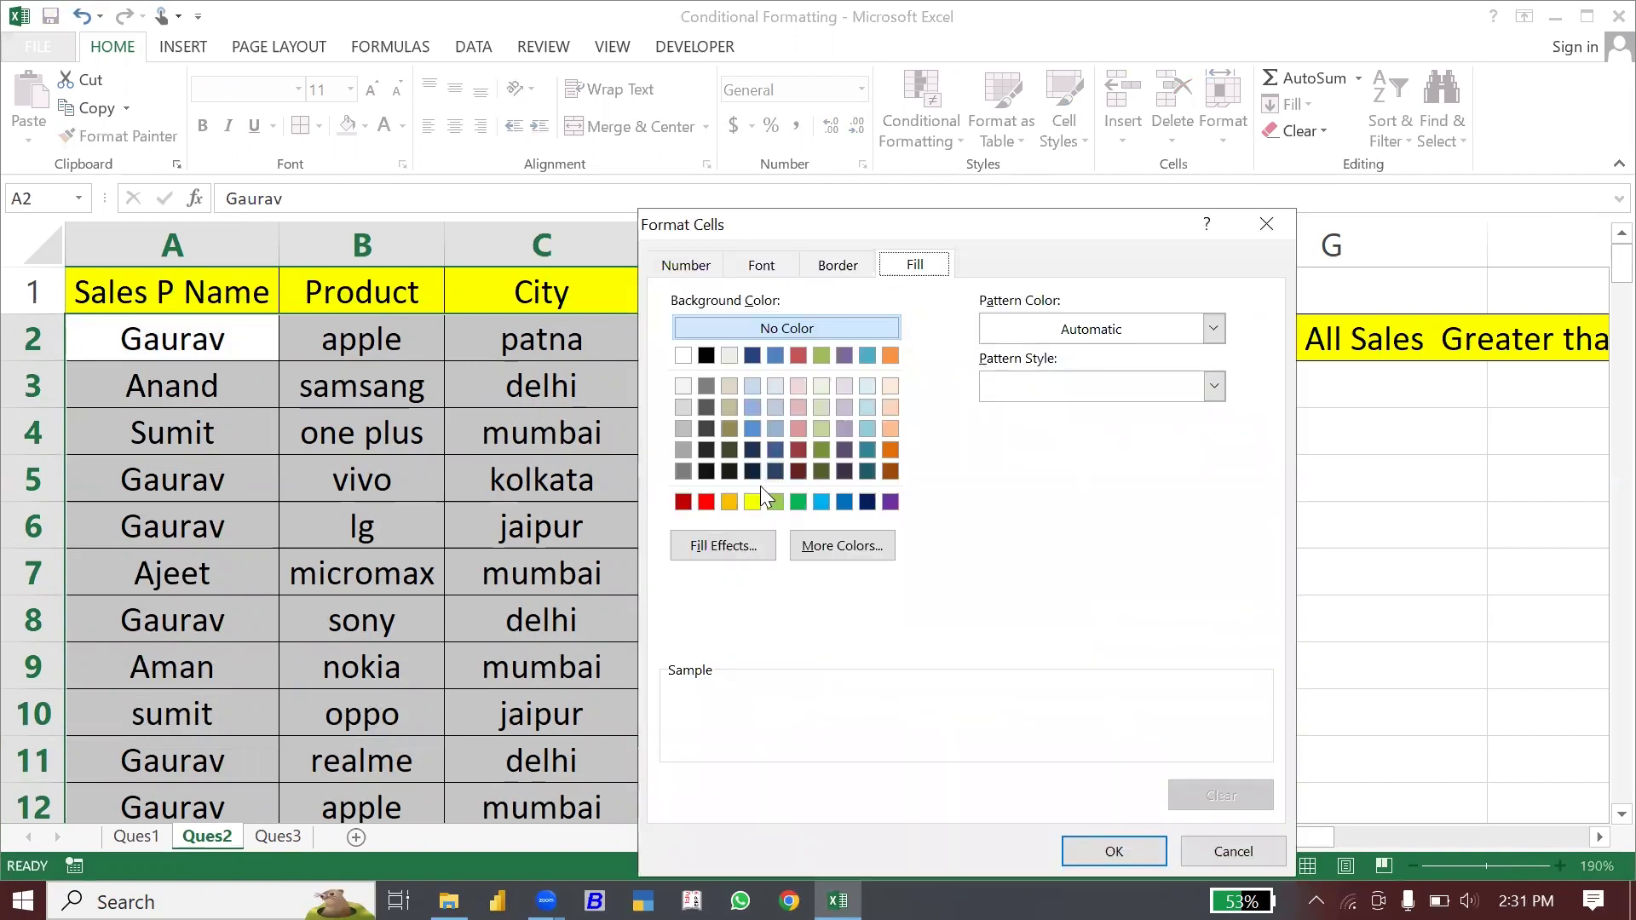
left_click(751, 426)
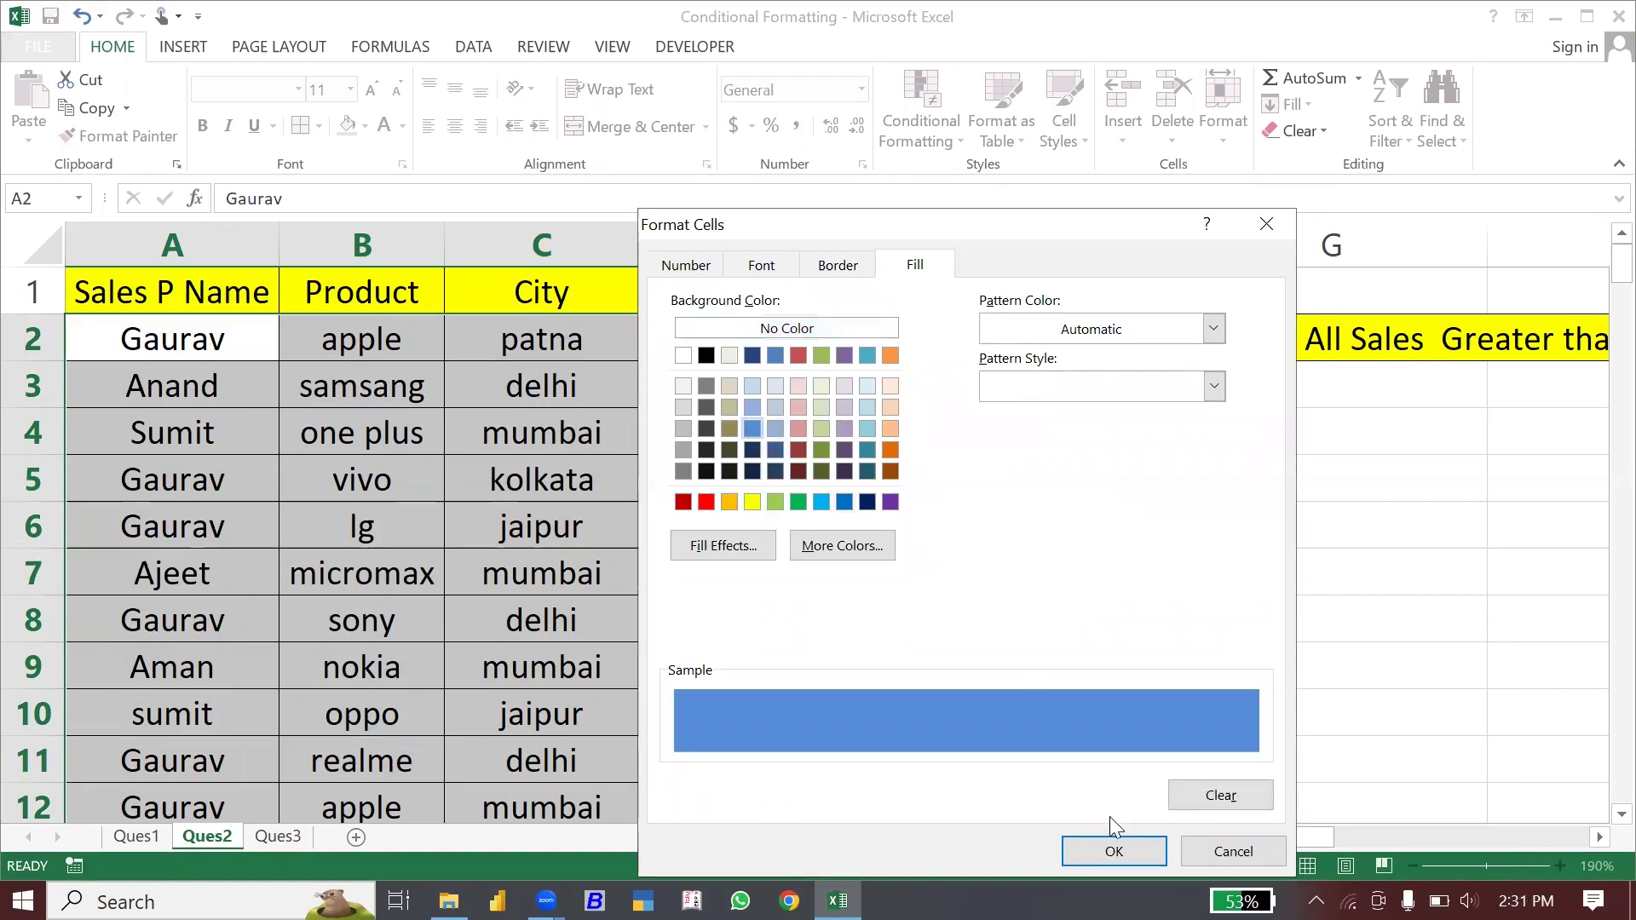
left_click(1114, 850)
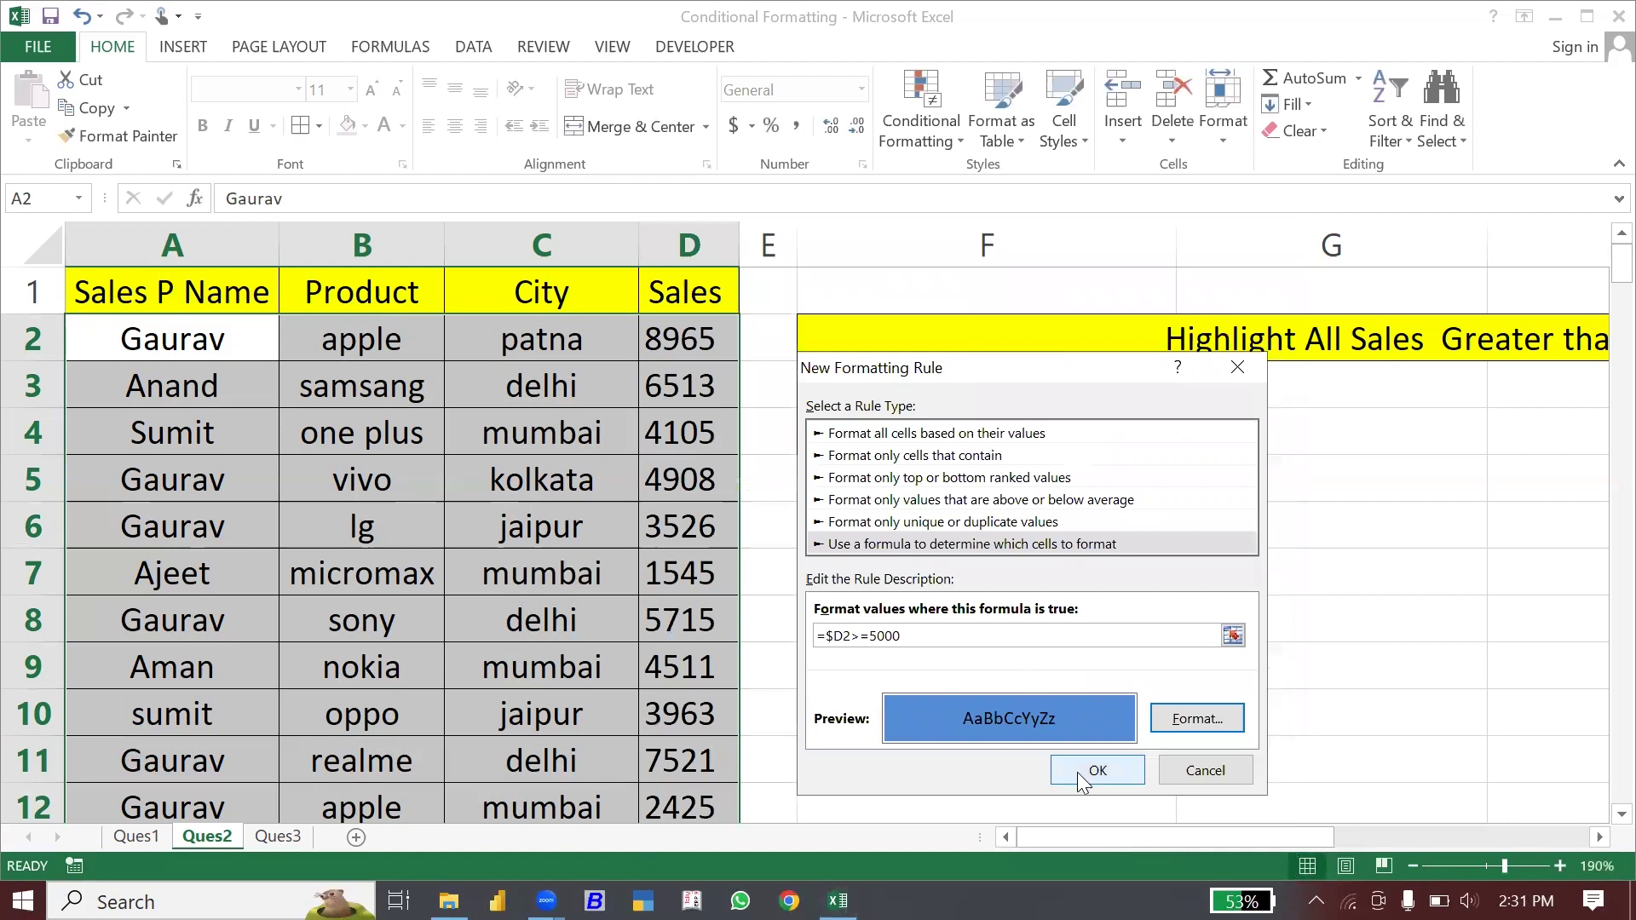
left_click(1089, 780)
left_click(607, 542)
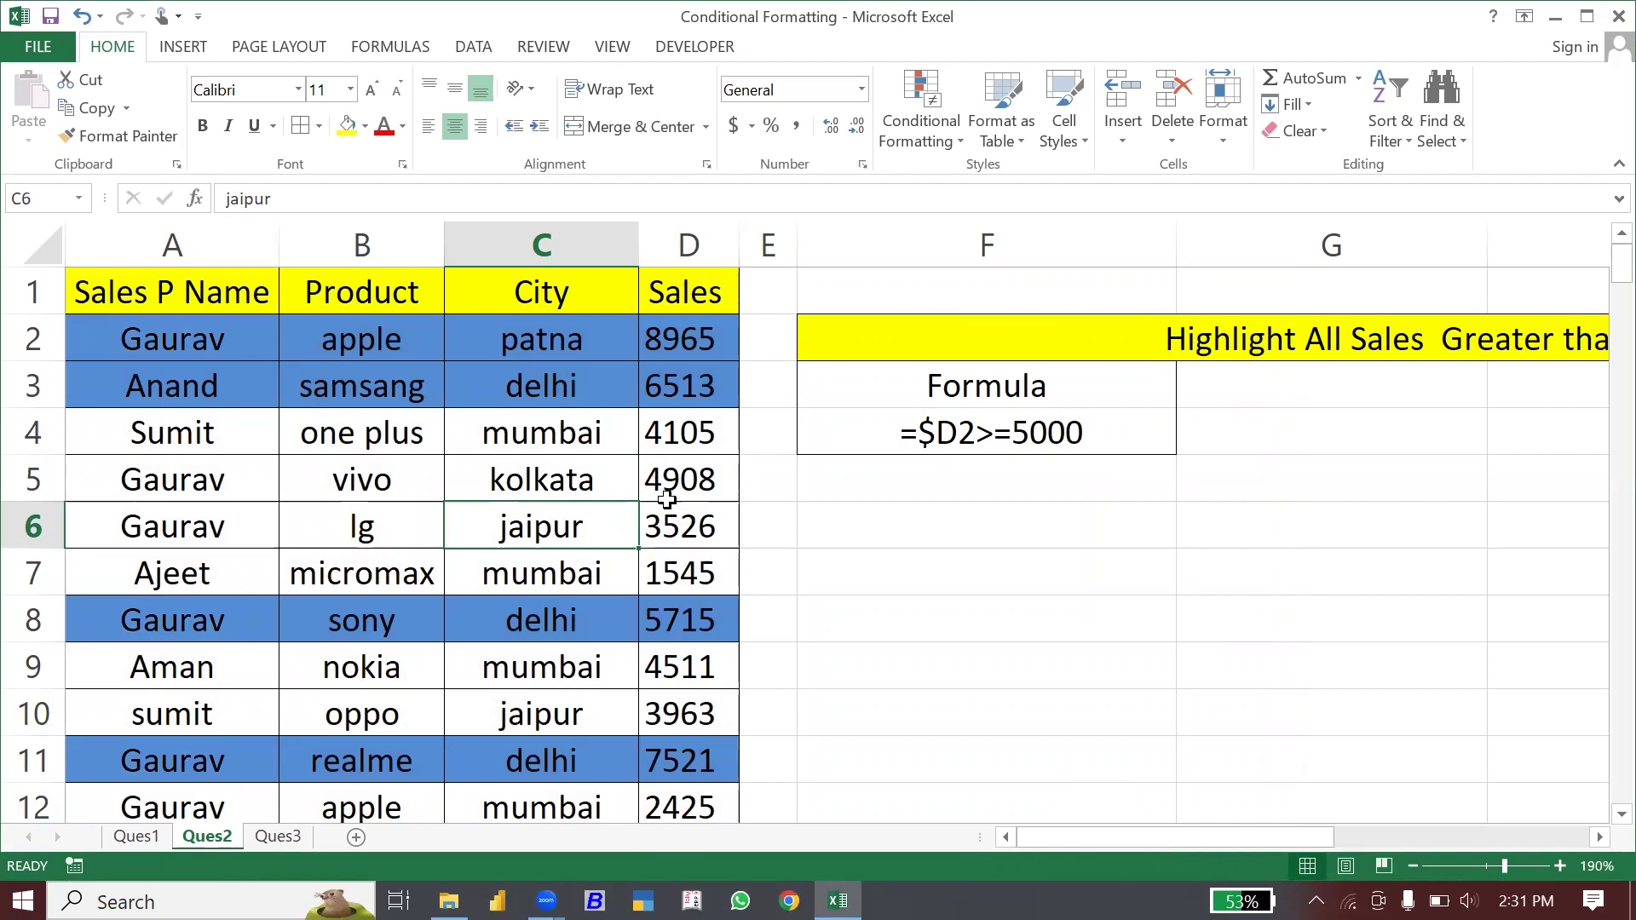
Change D6's sales to 5000 so that row turns blue too.
left_click(665, 515)
type("5000")
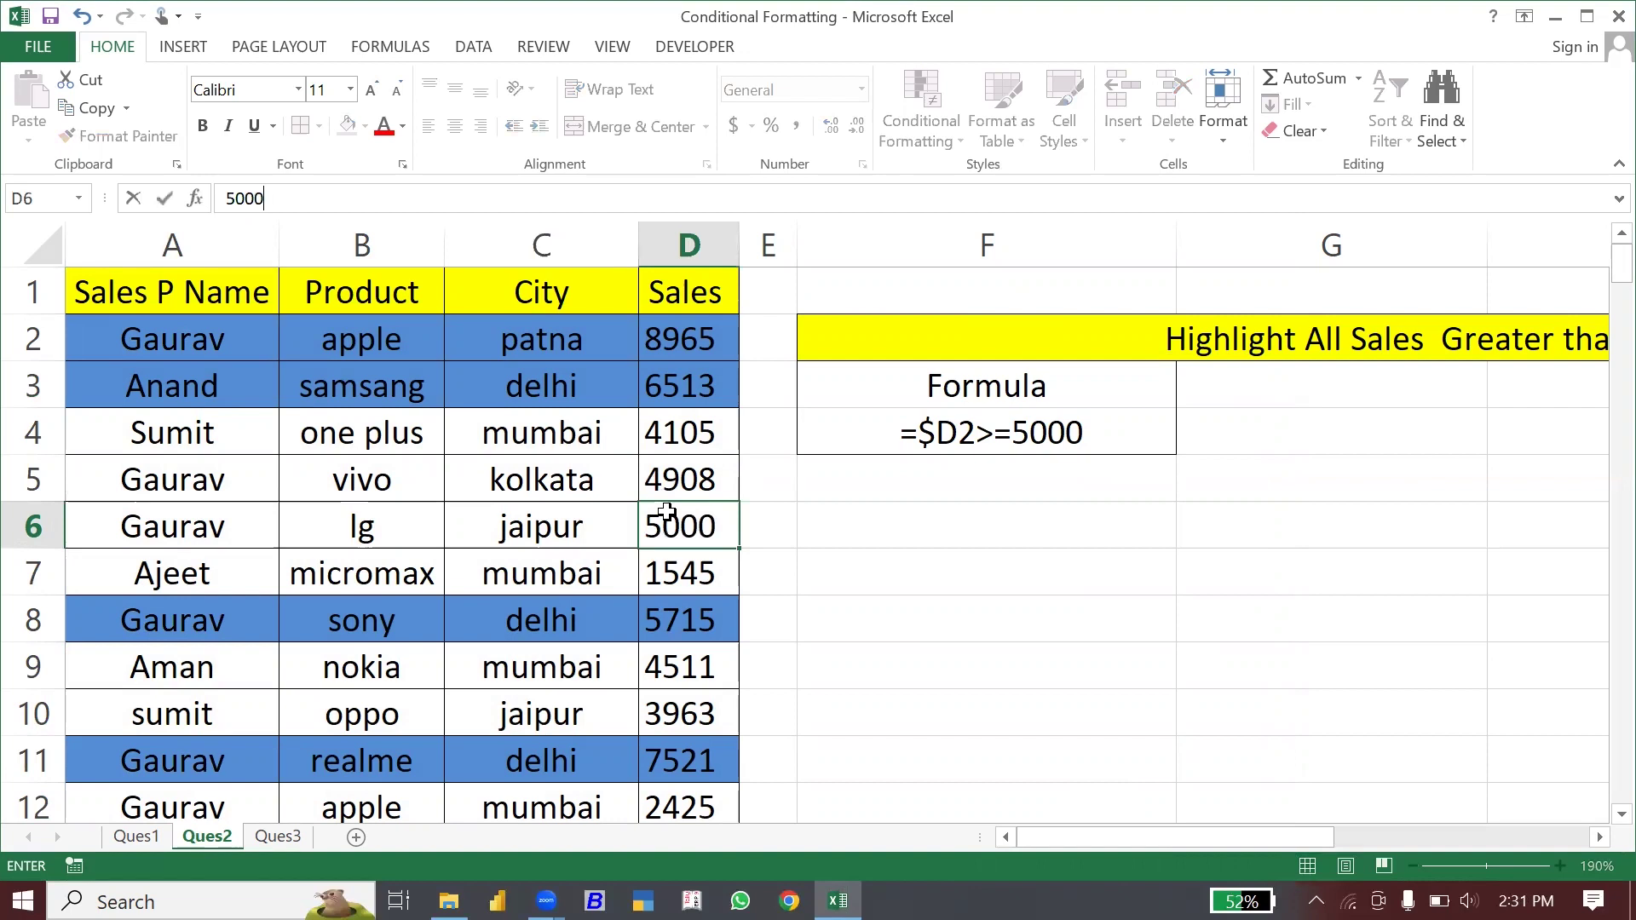
key("Return")
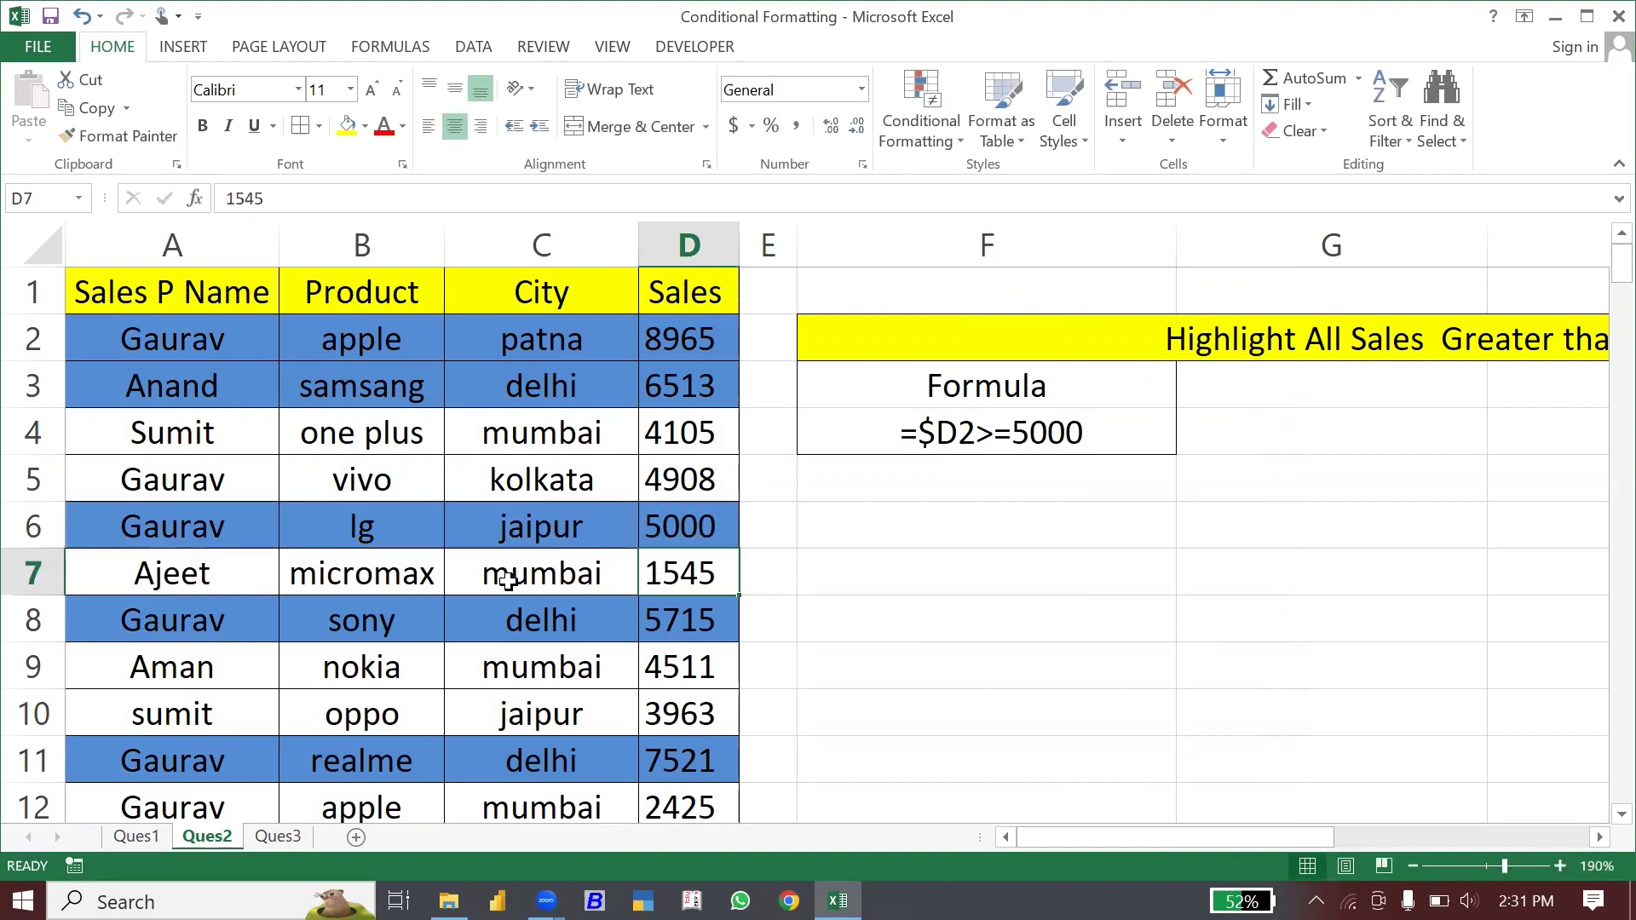
left_click(512, 376)
left_click(911, 132)
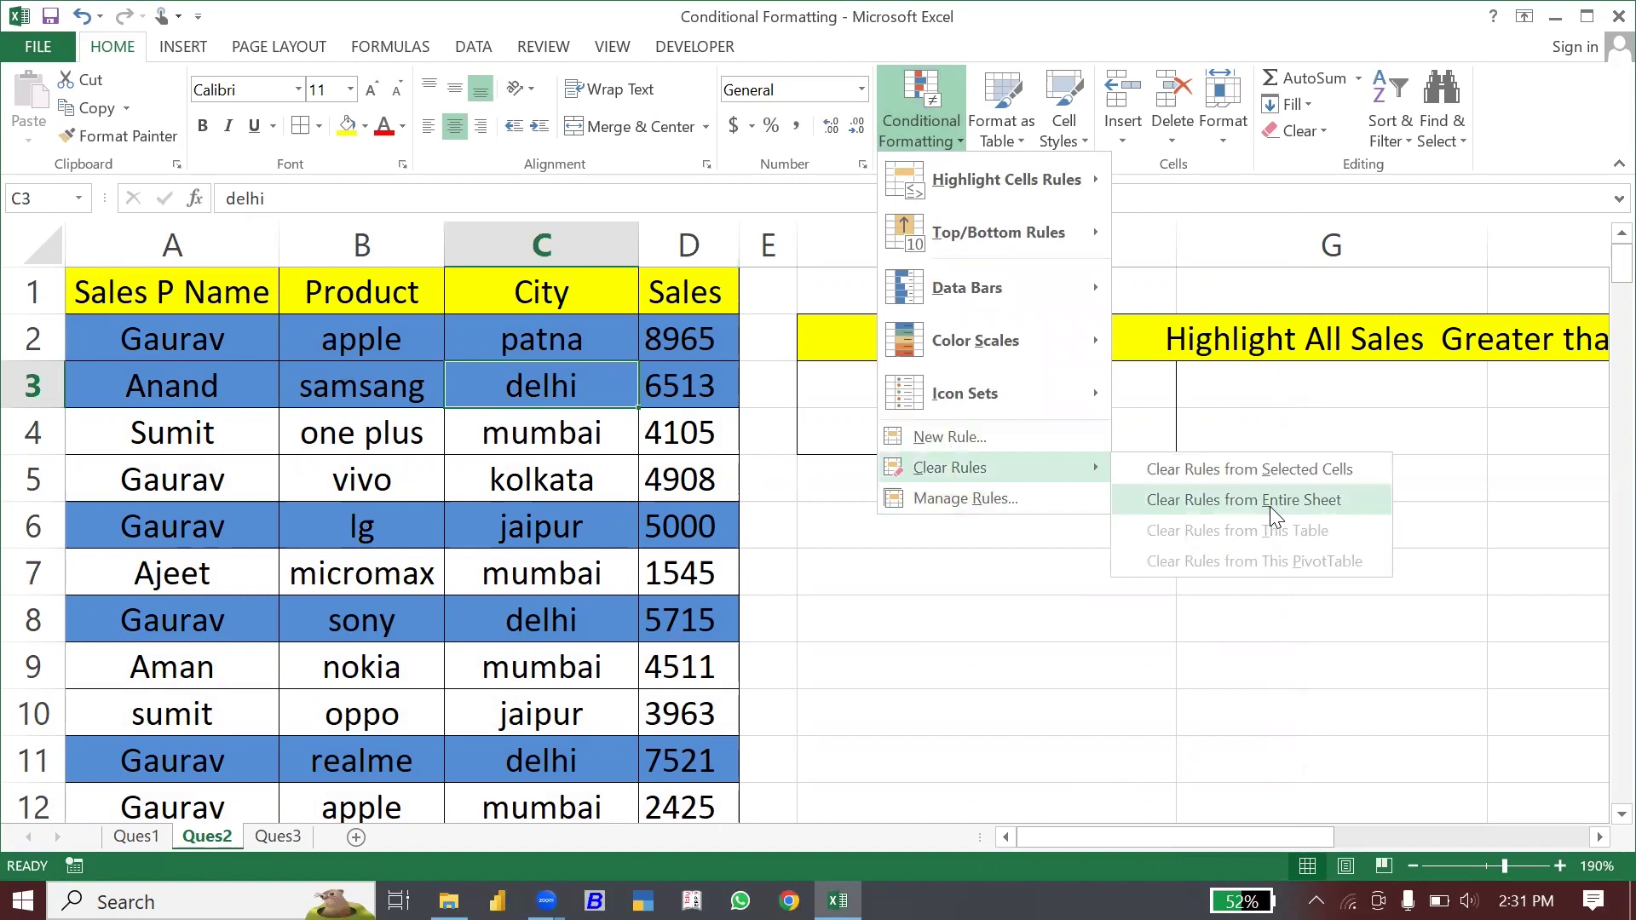
Clear all conditional formatting rules from the Ques2 sheet and go to the Ques3 sheet.
left_click(1270, 506)
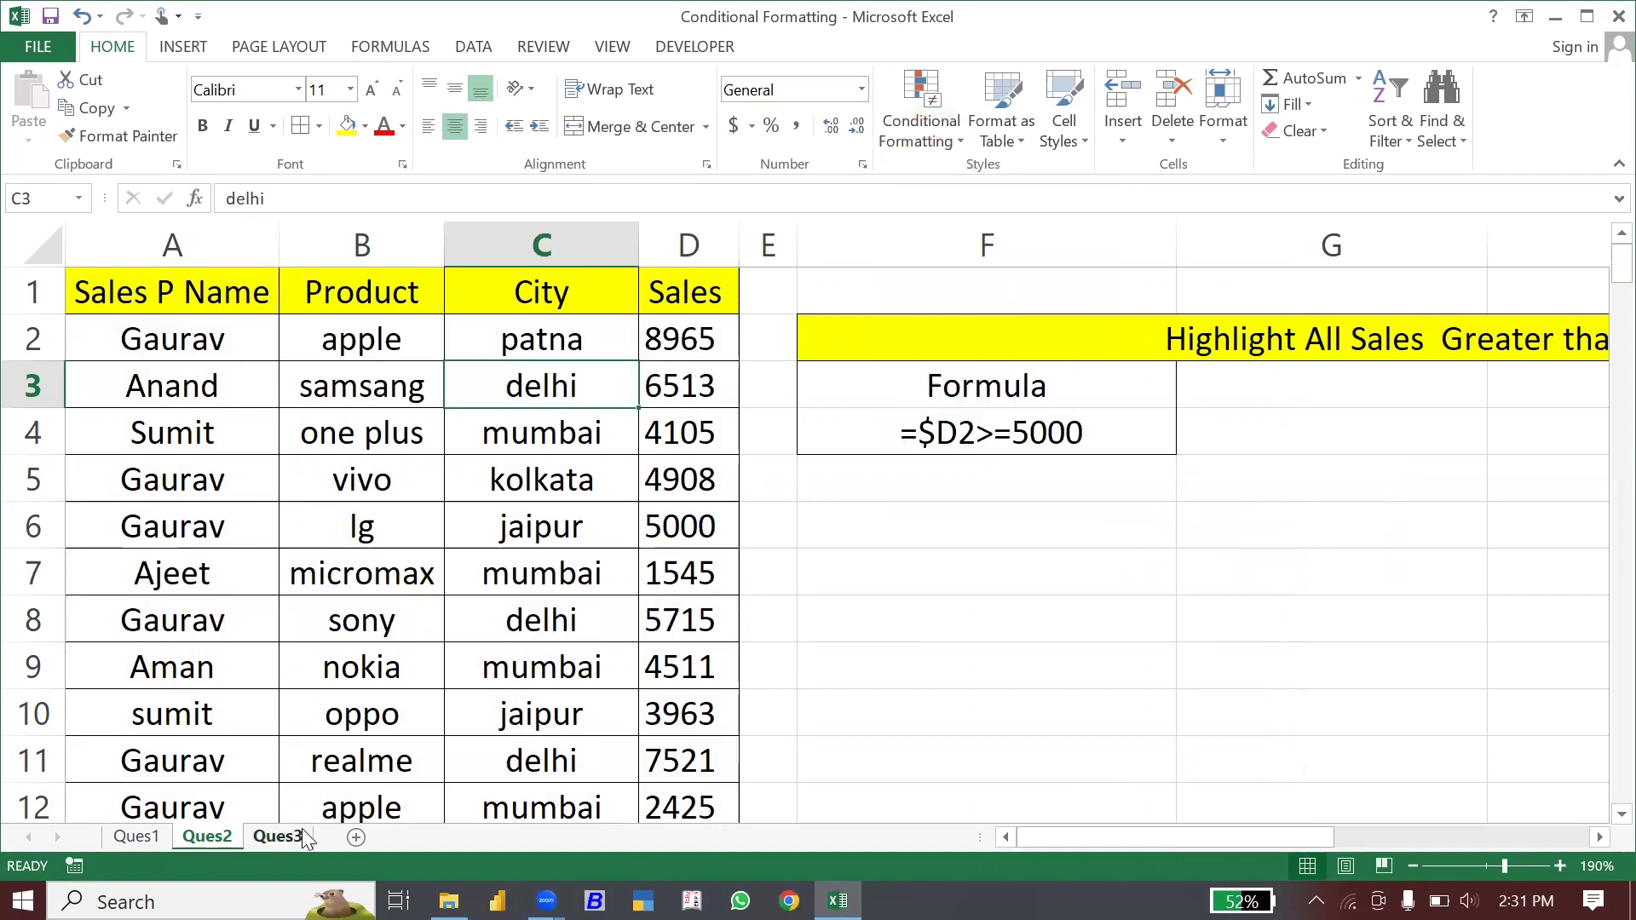
left_click(278, 836)
left_click(568, 523)
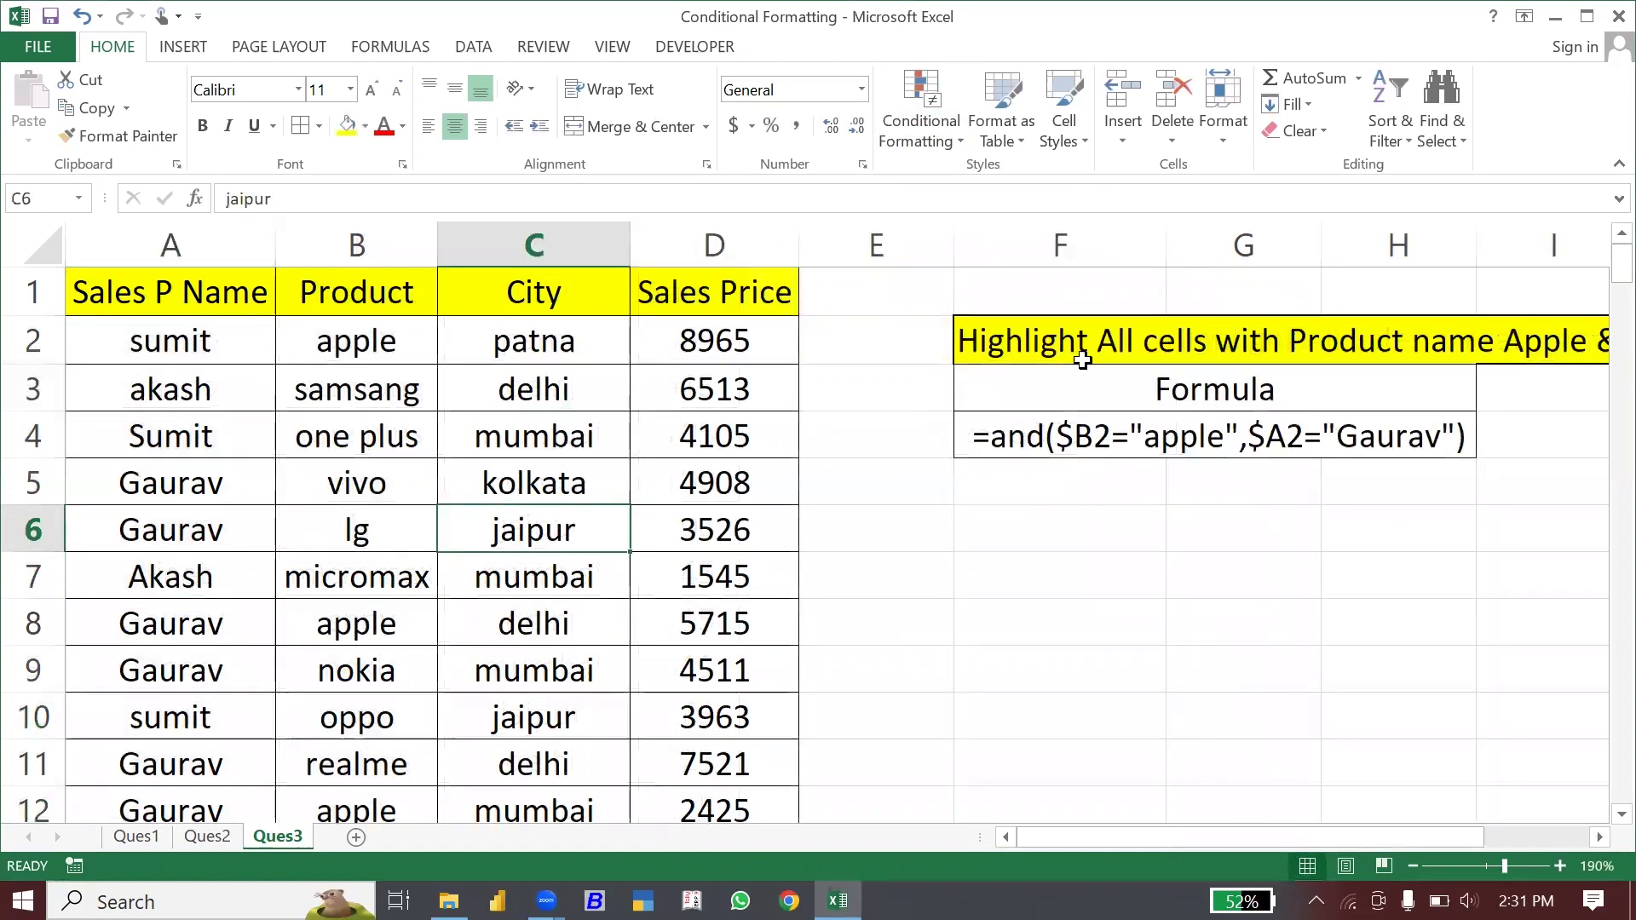
left_click_drag(1175, 842, 1279, 839)
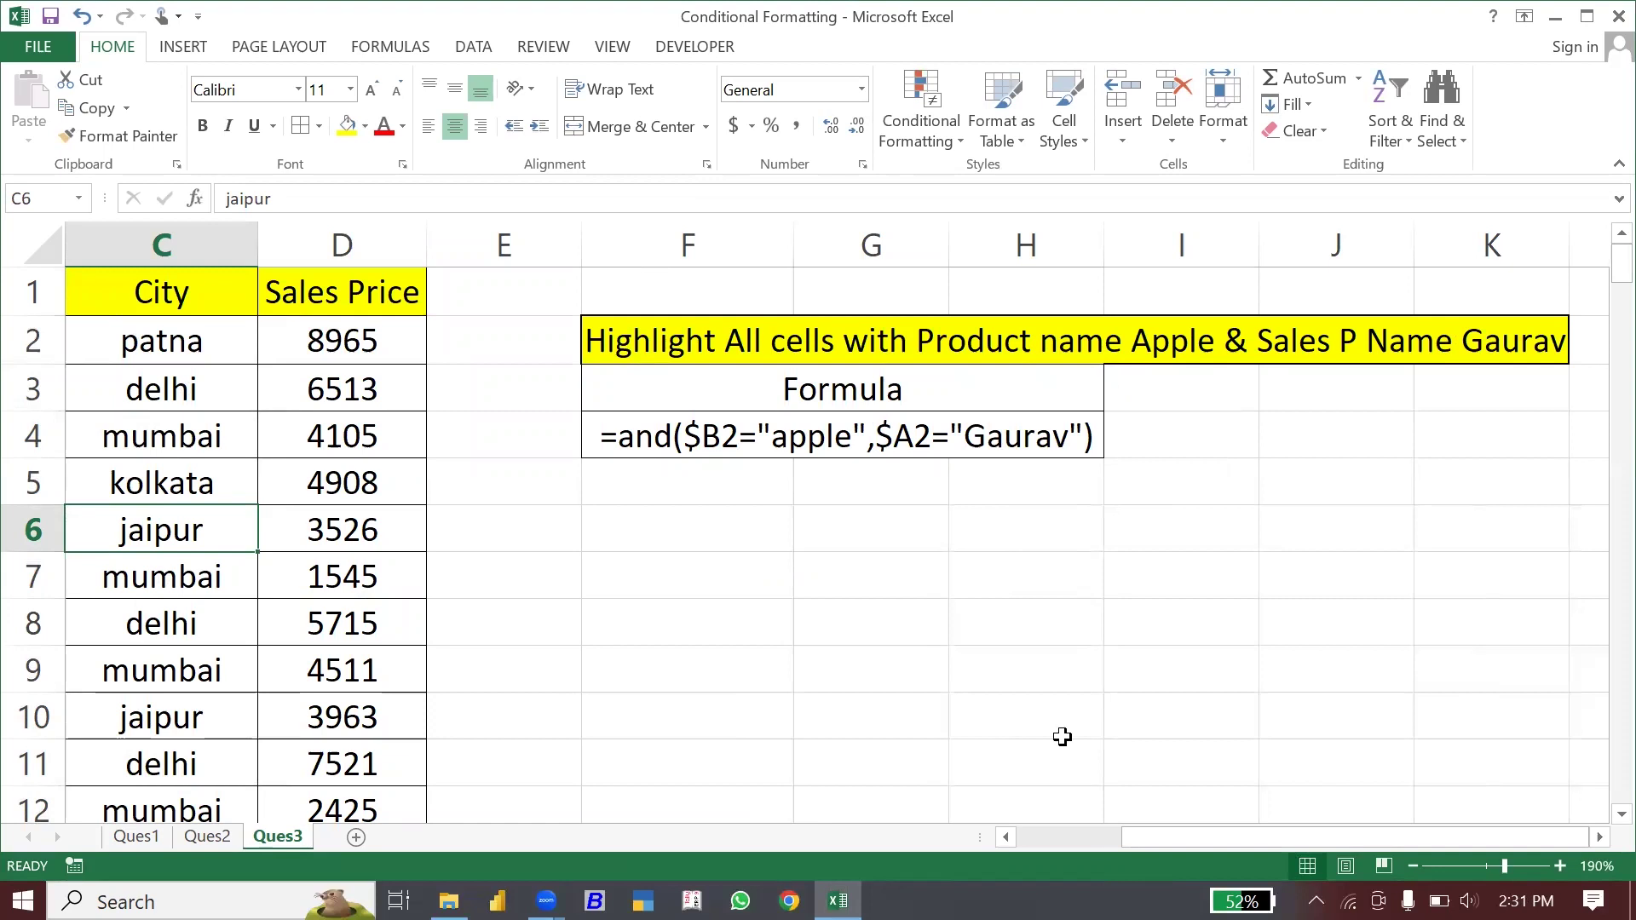
Select the Ques3 data range A2:D20.
left_click(1029, 837)
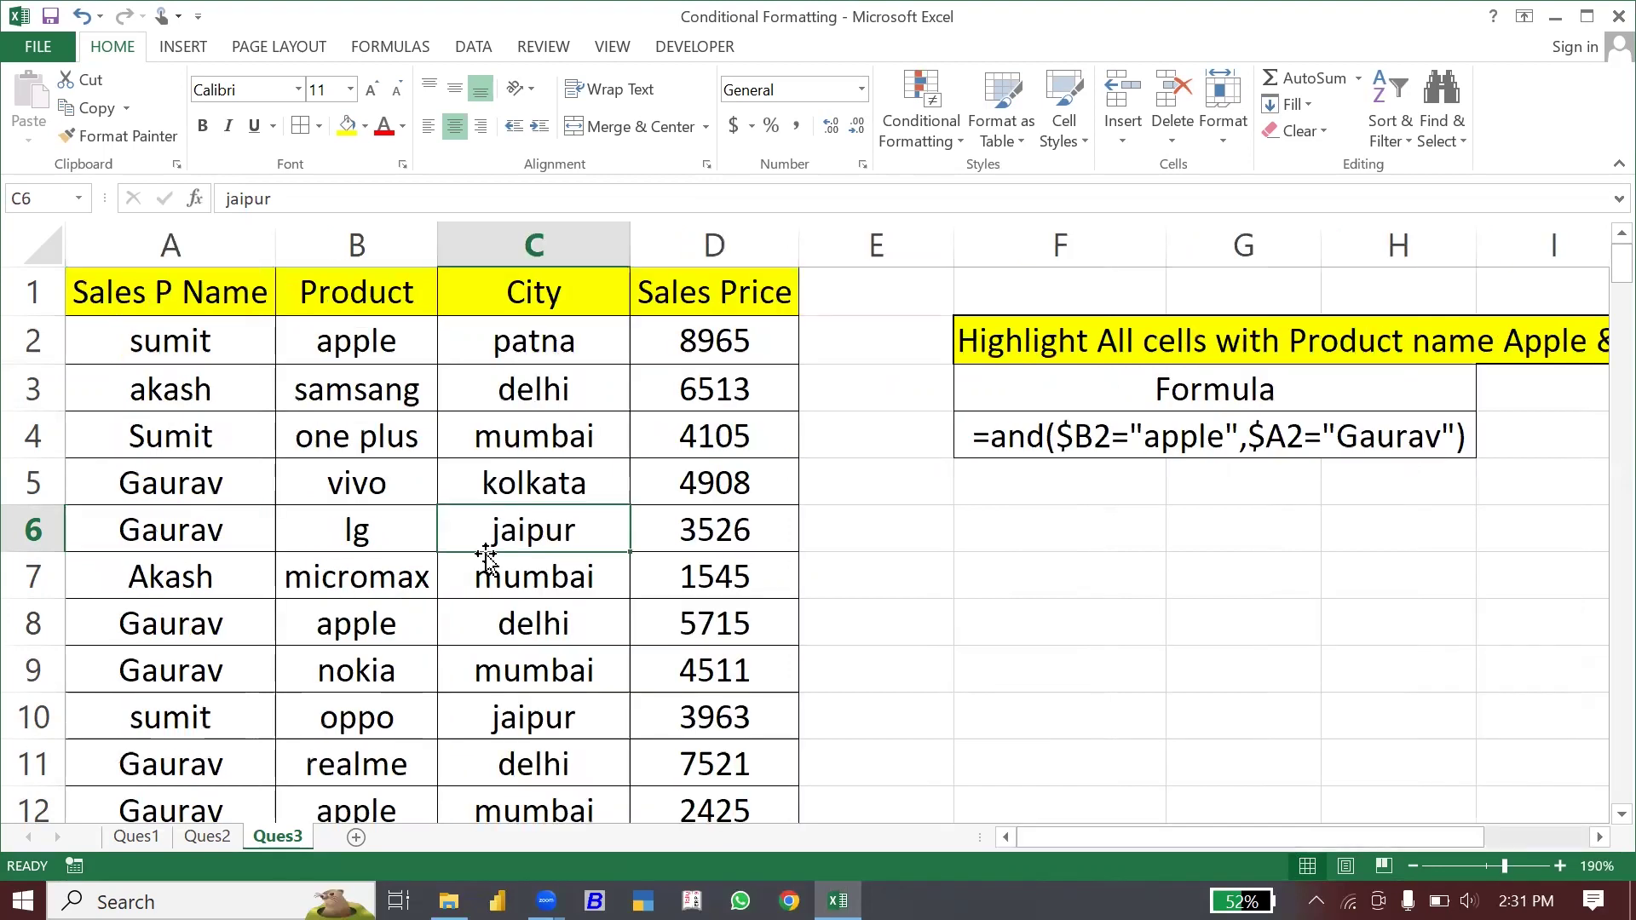
left_click(162, 326)
key("ctrl+shift+Right")
key("ctrl+shift+Down")
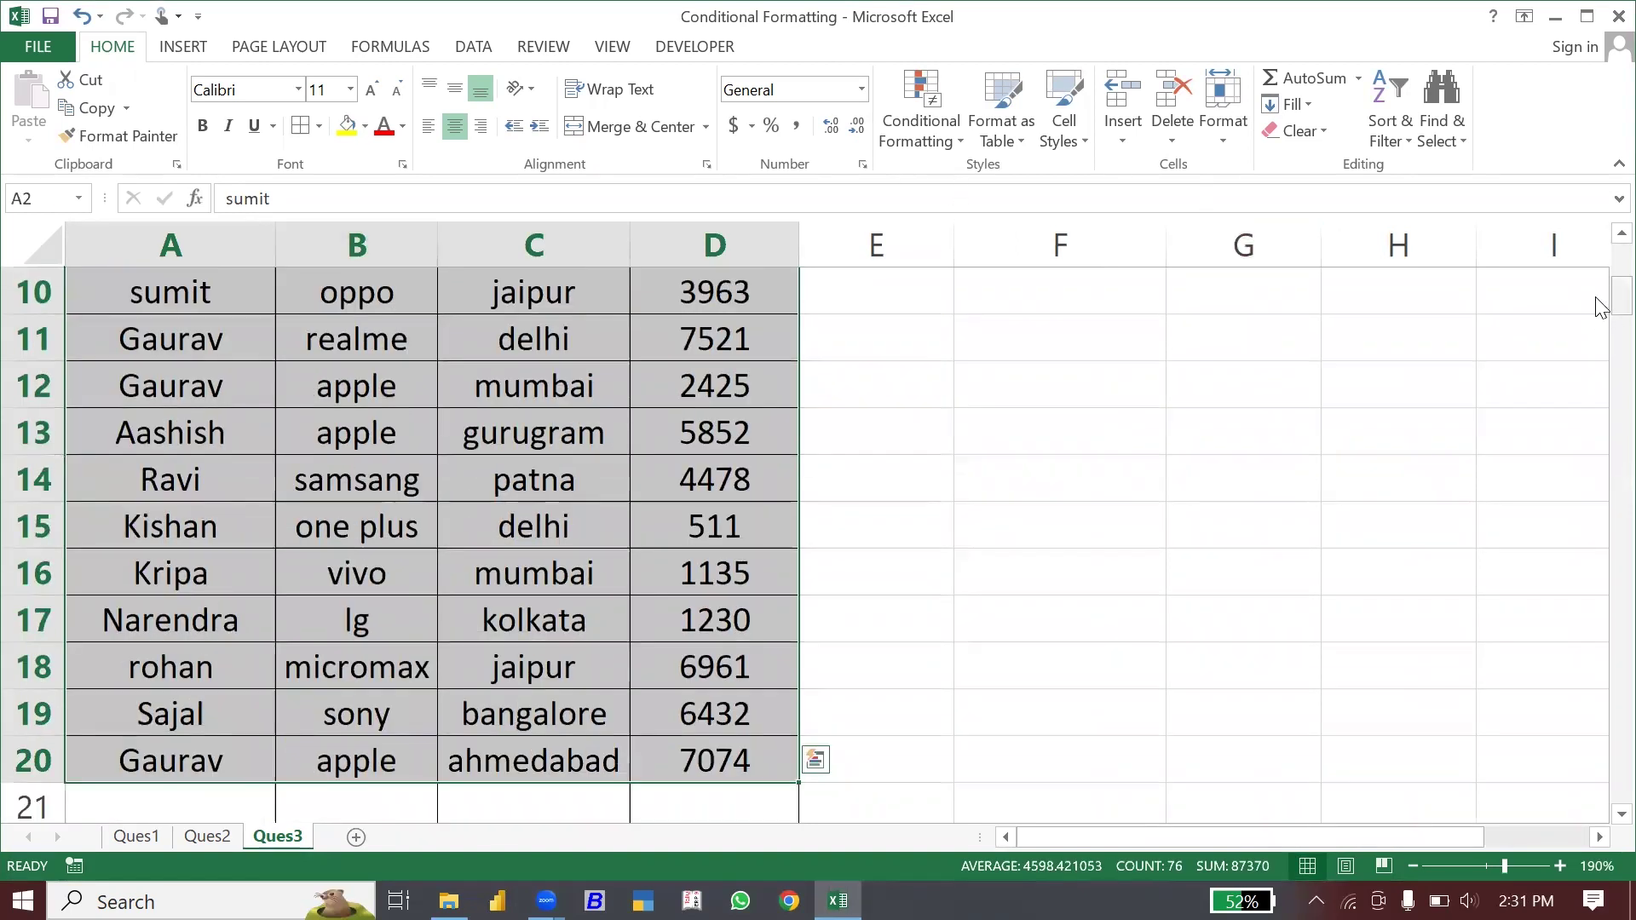
scroll(1602, 311, "up", 3)
Create a new formula-based rule =and($A2="gaurav",$B2="apple").
left_click(933, 128)
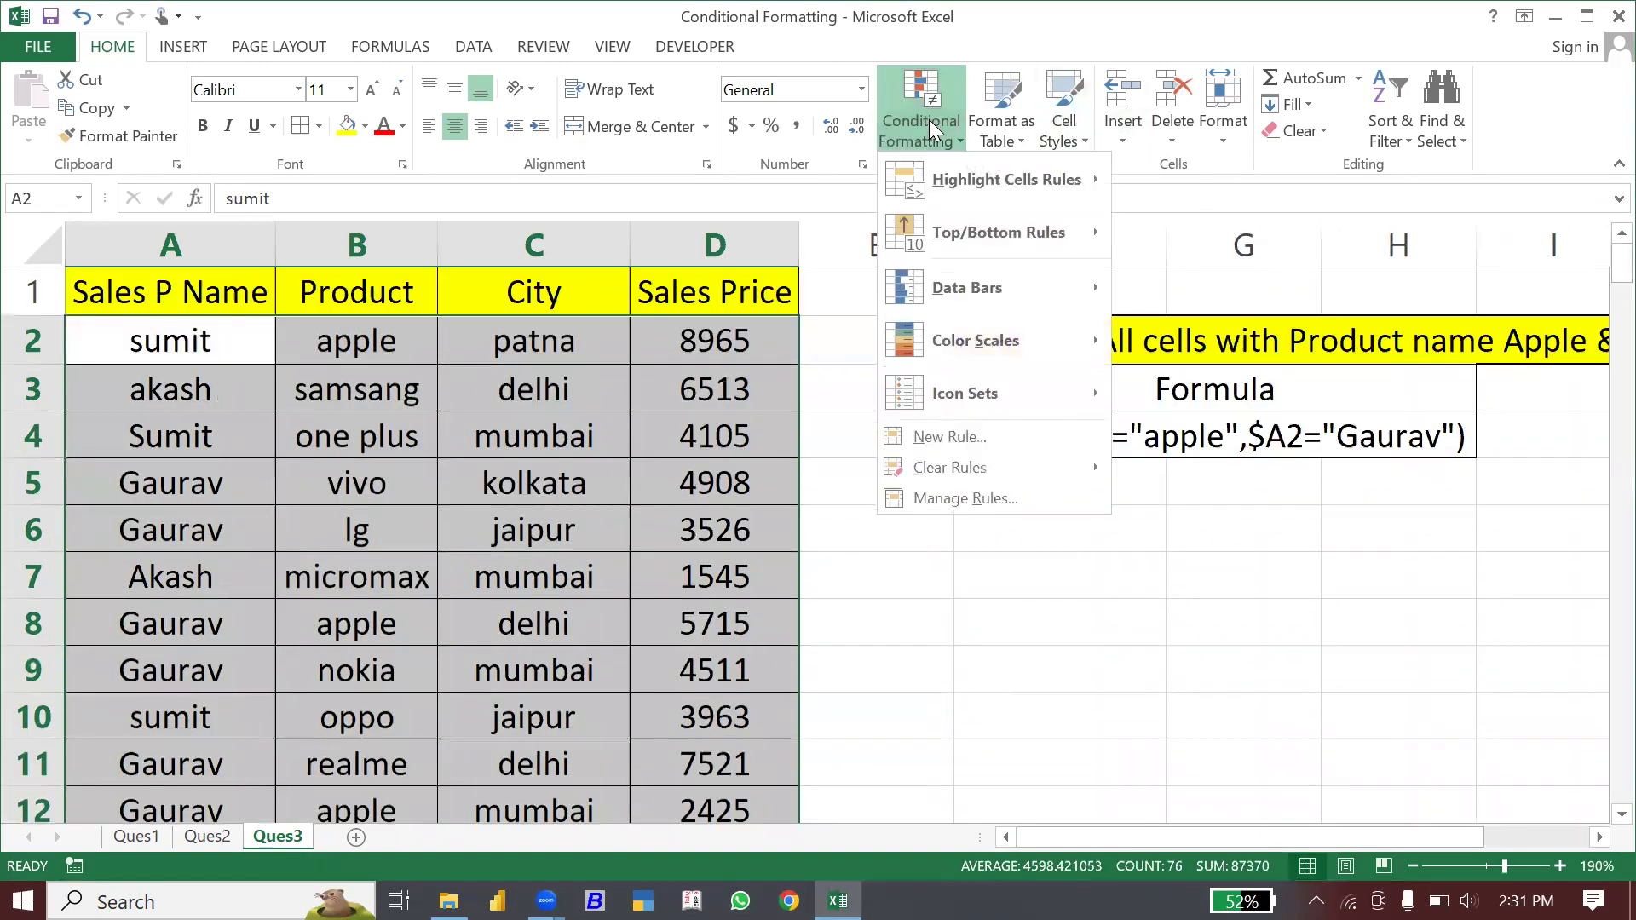
left_click(933, 439)
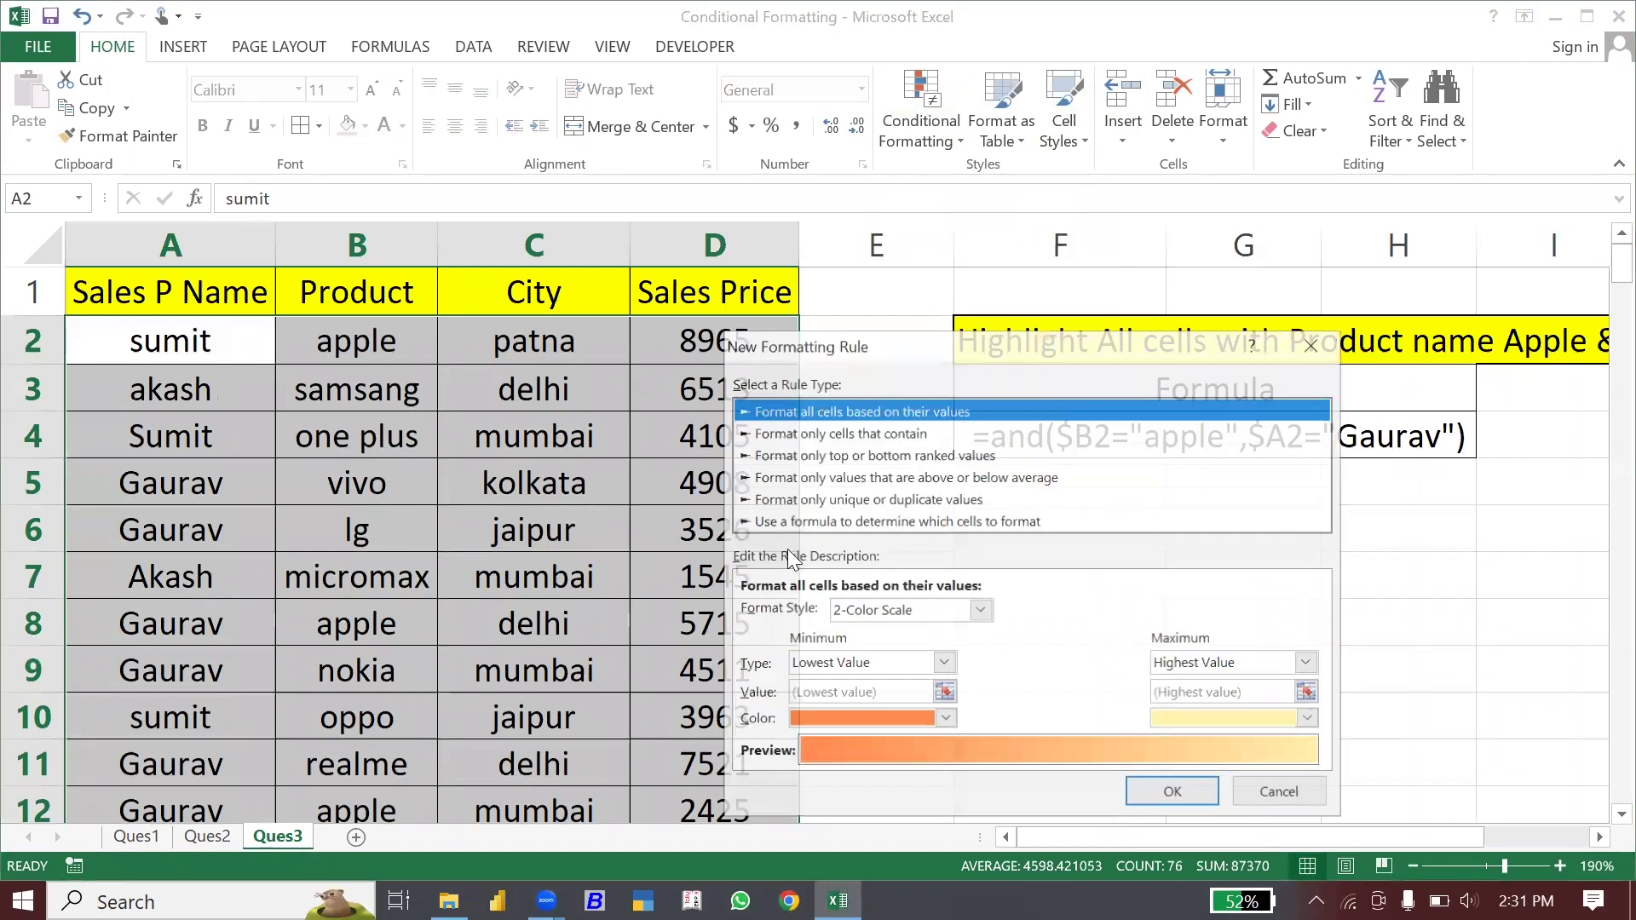
left_click(782, 521)
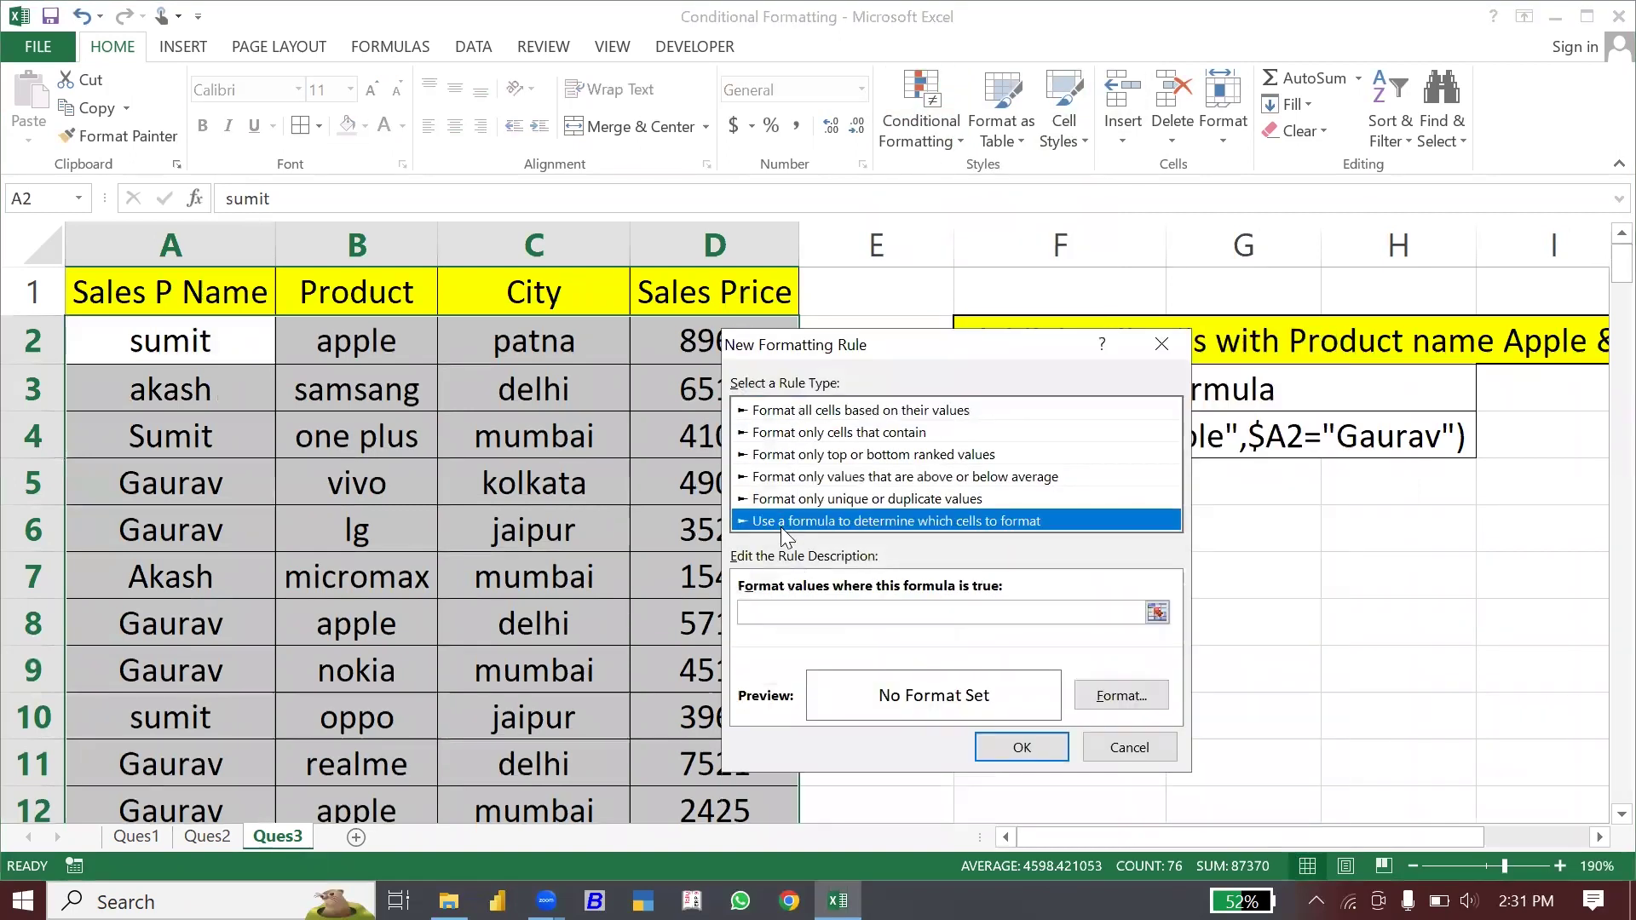
left_click(761, 611)
type("=")
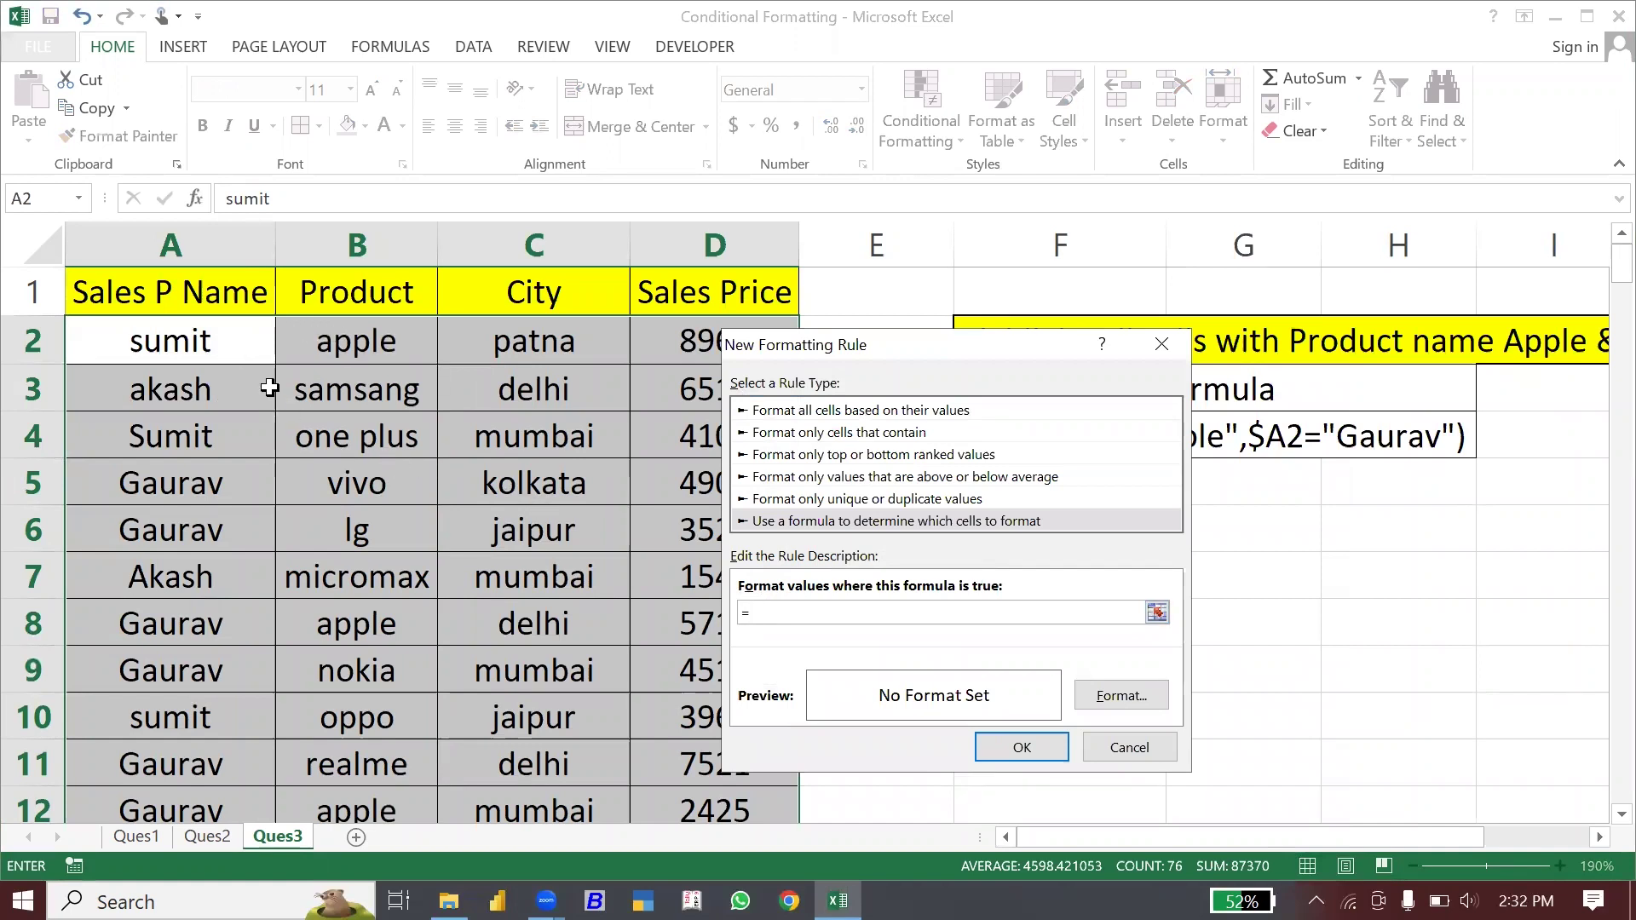
left_click(218, 362)
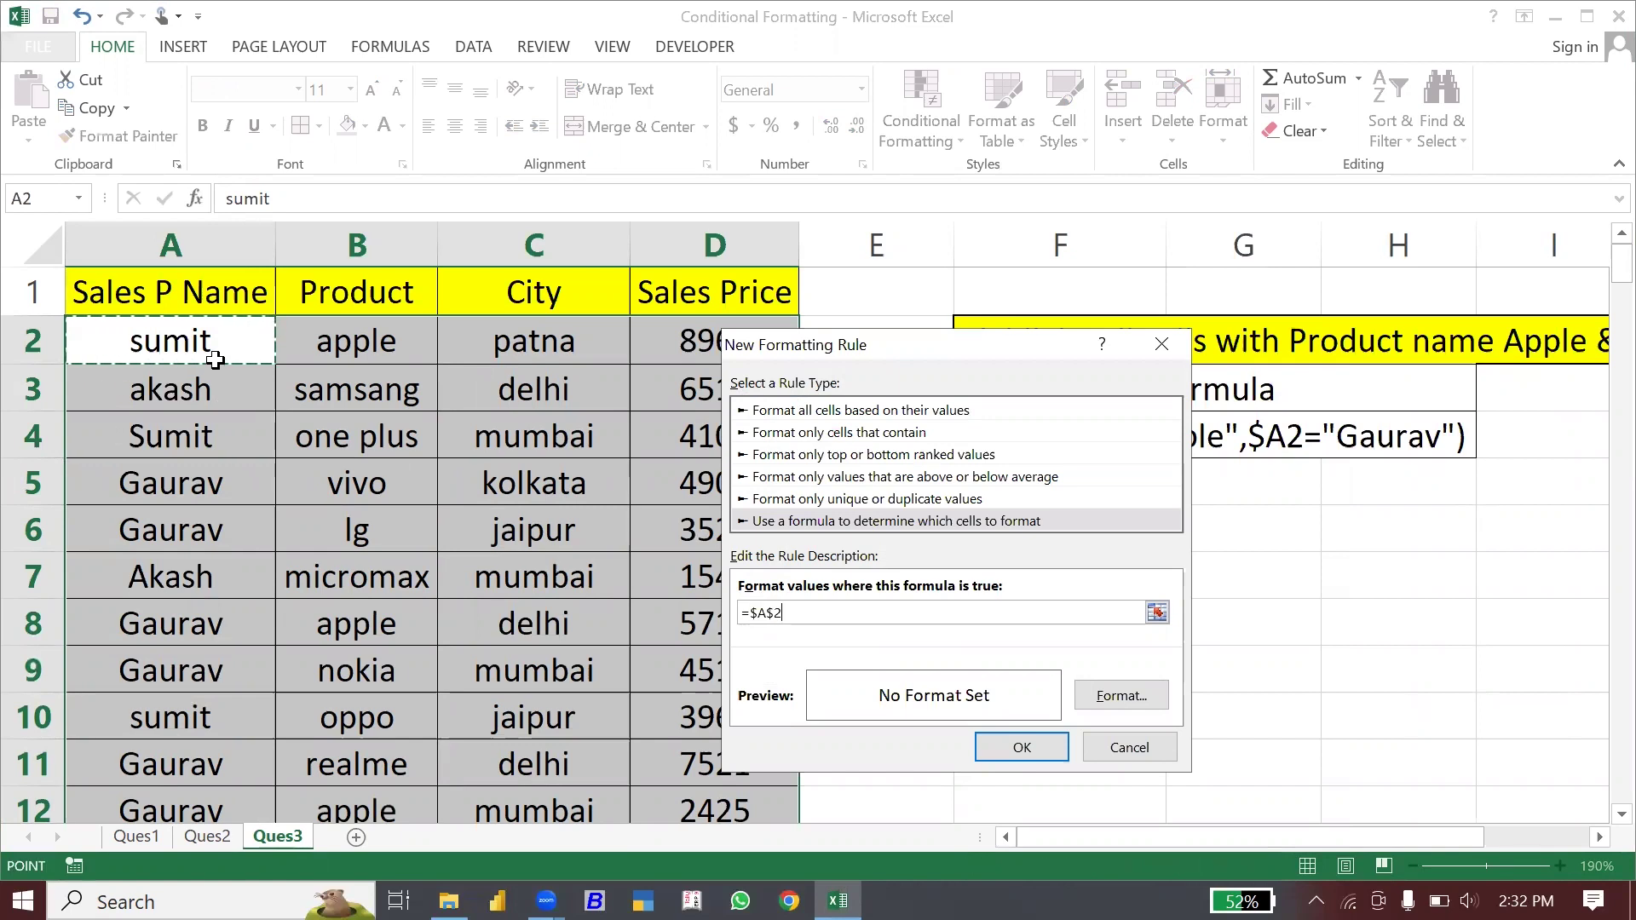
key("F4")
key("F4")
type("=\"gaur")
type("av\",")
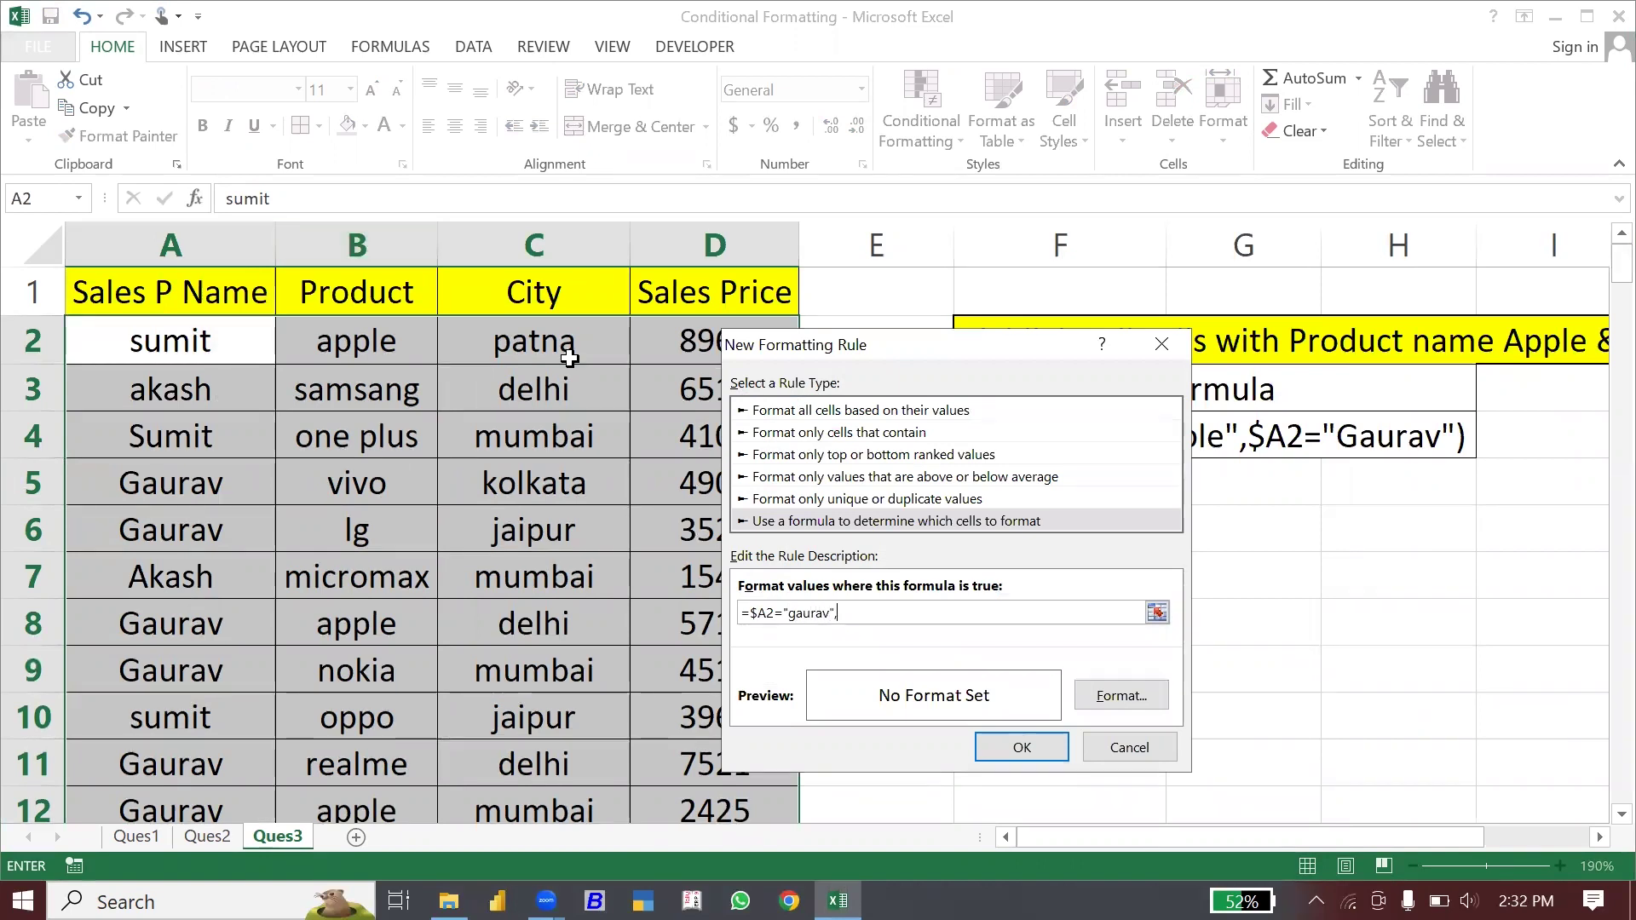
left_click(333, 335)
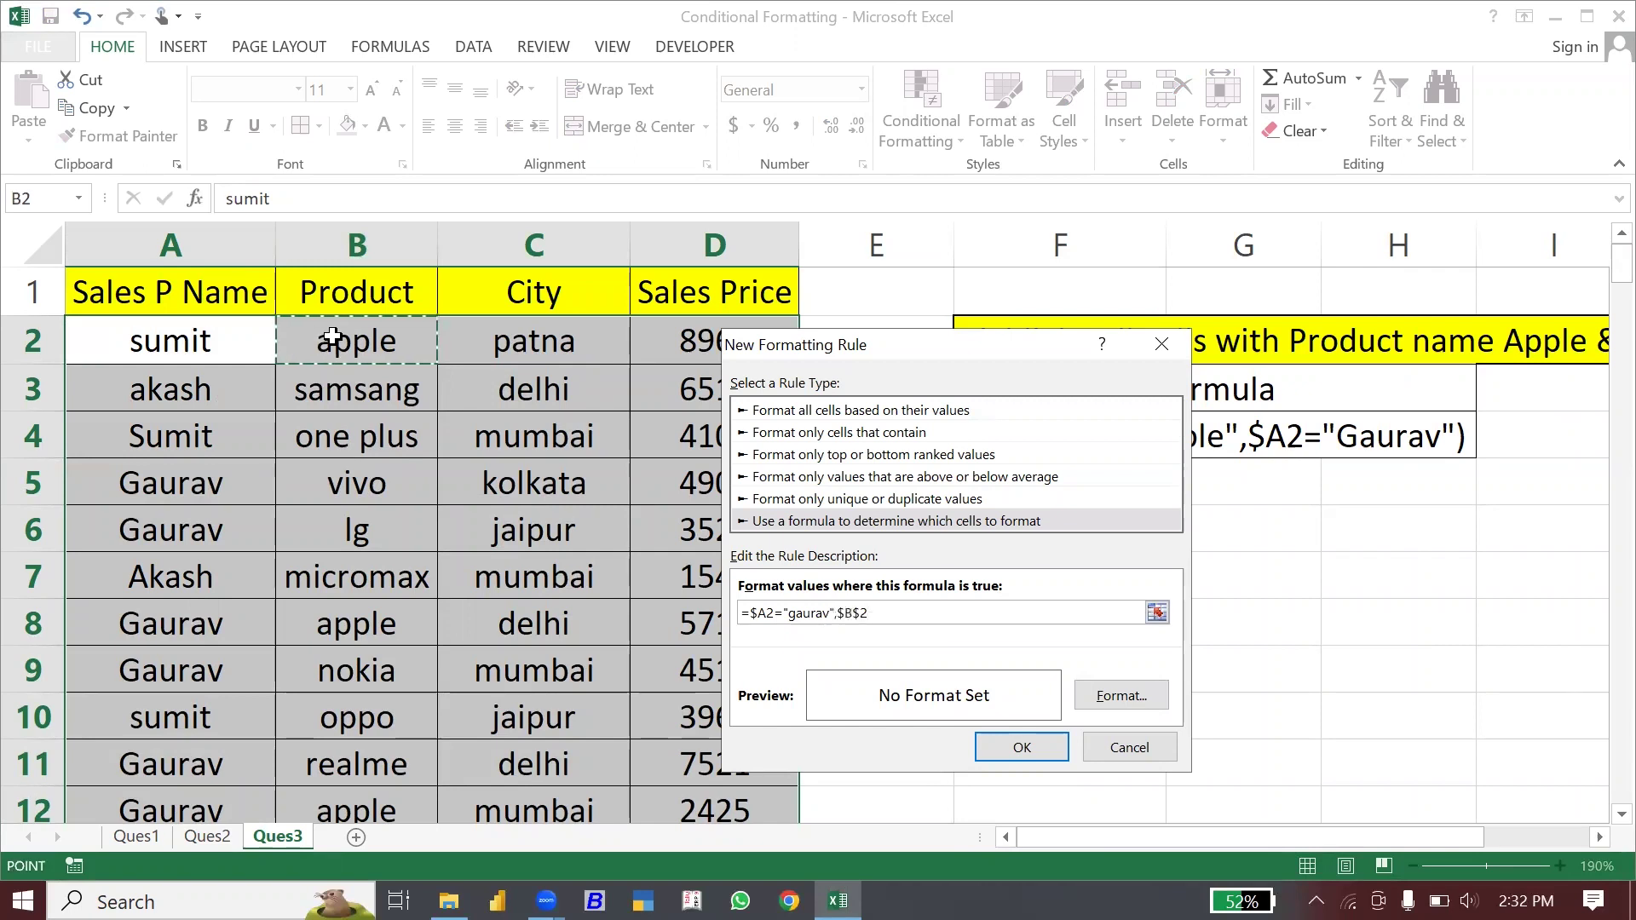
key("F4")
key("F4")
type("=\"apple")
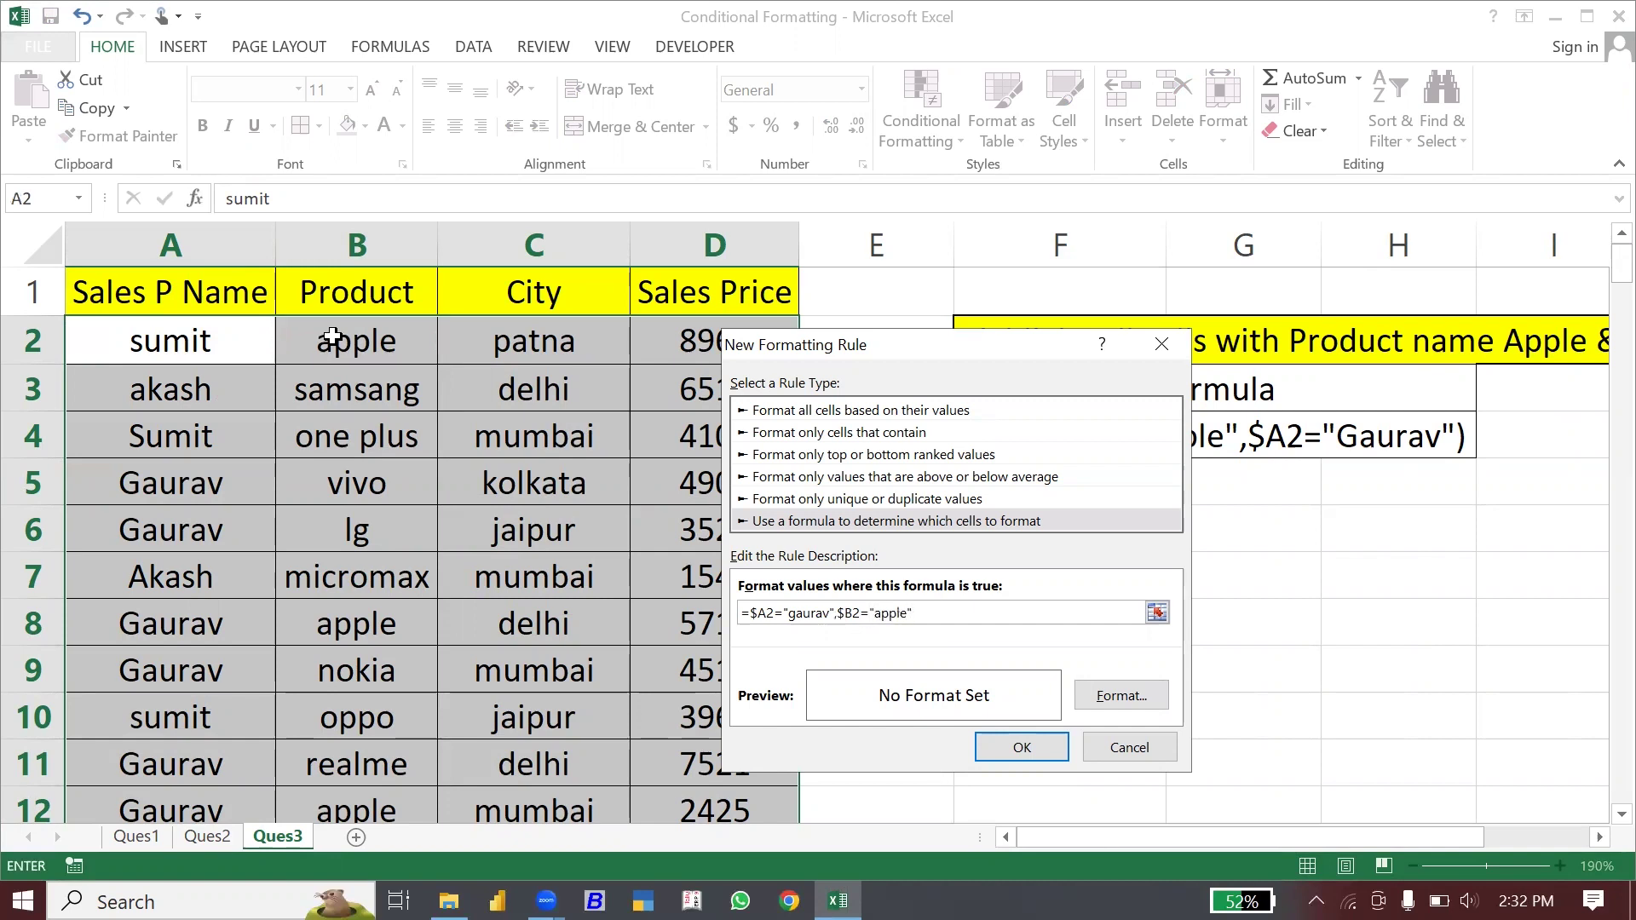
left_click(750, 614)
type("and(")
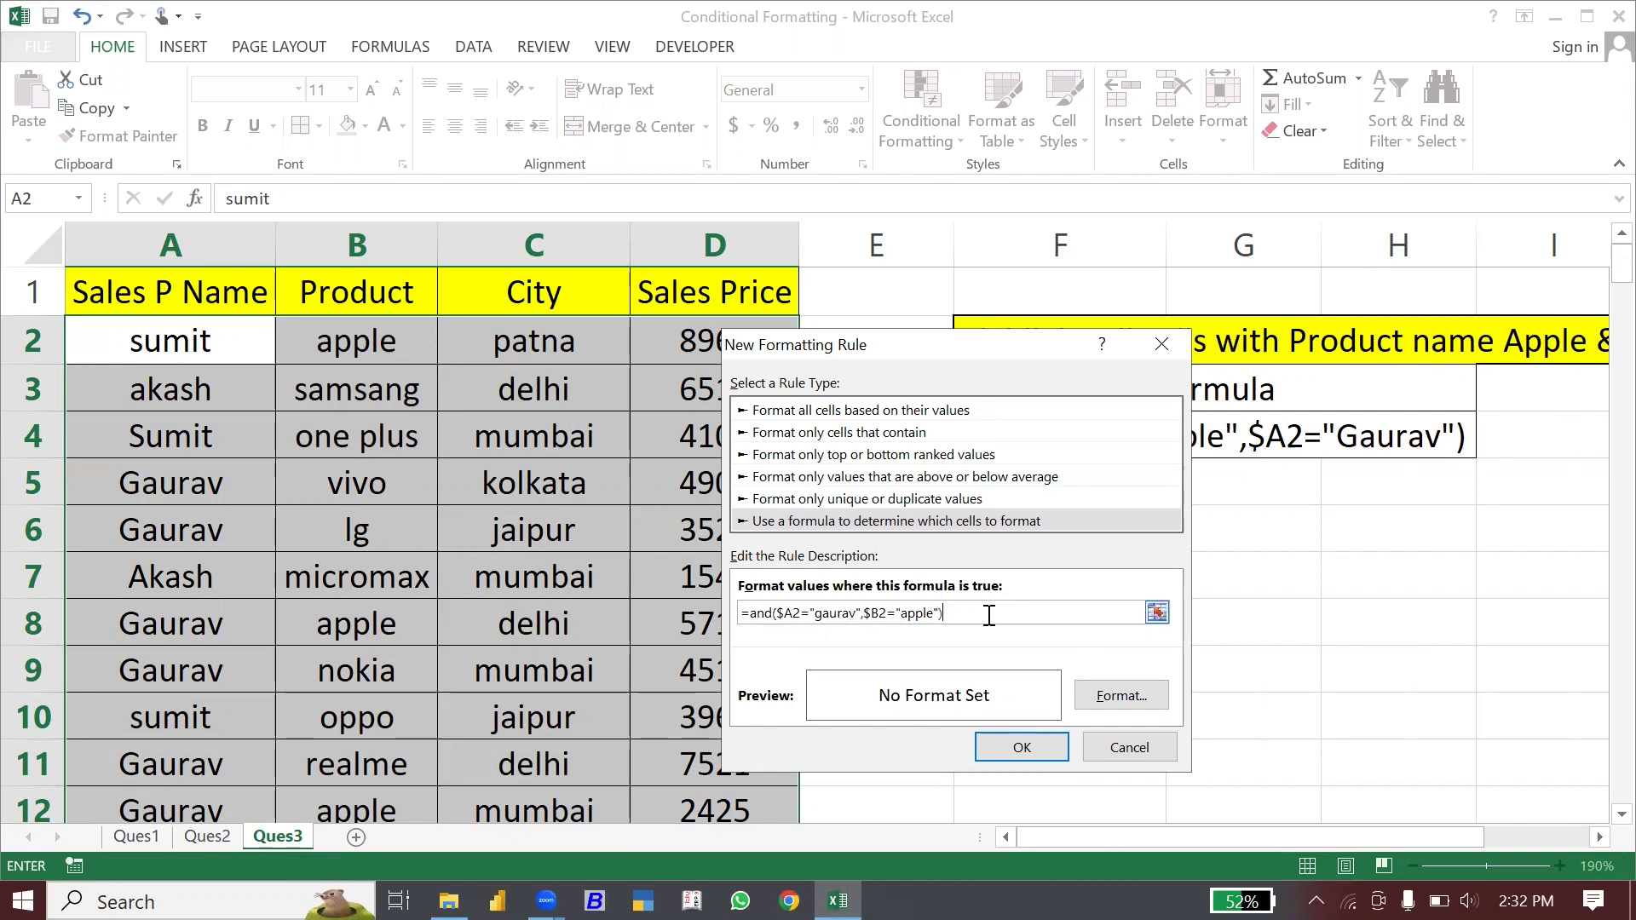
Give the rule a light blue fill and apply it to the table.
left_click(1108, 705)
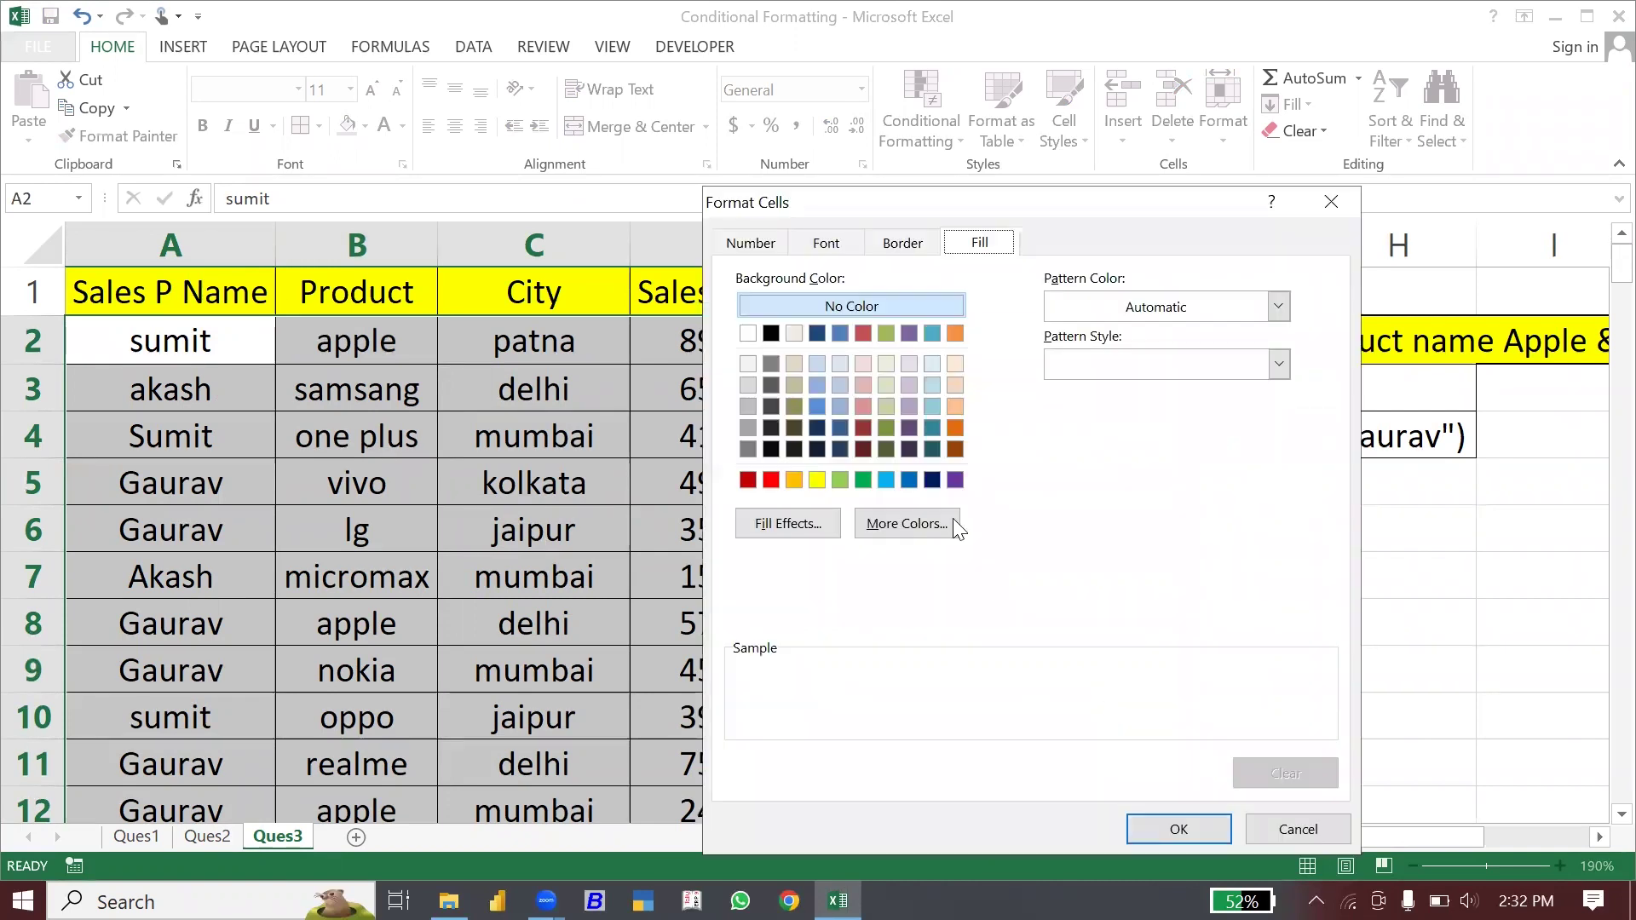
left_click(931, 407)
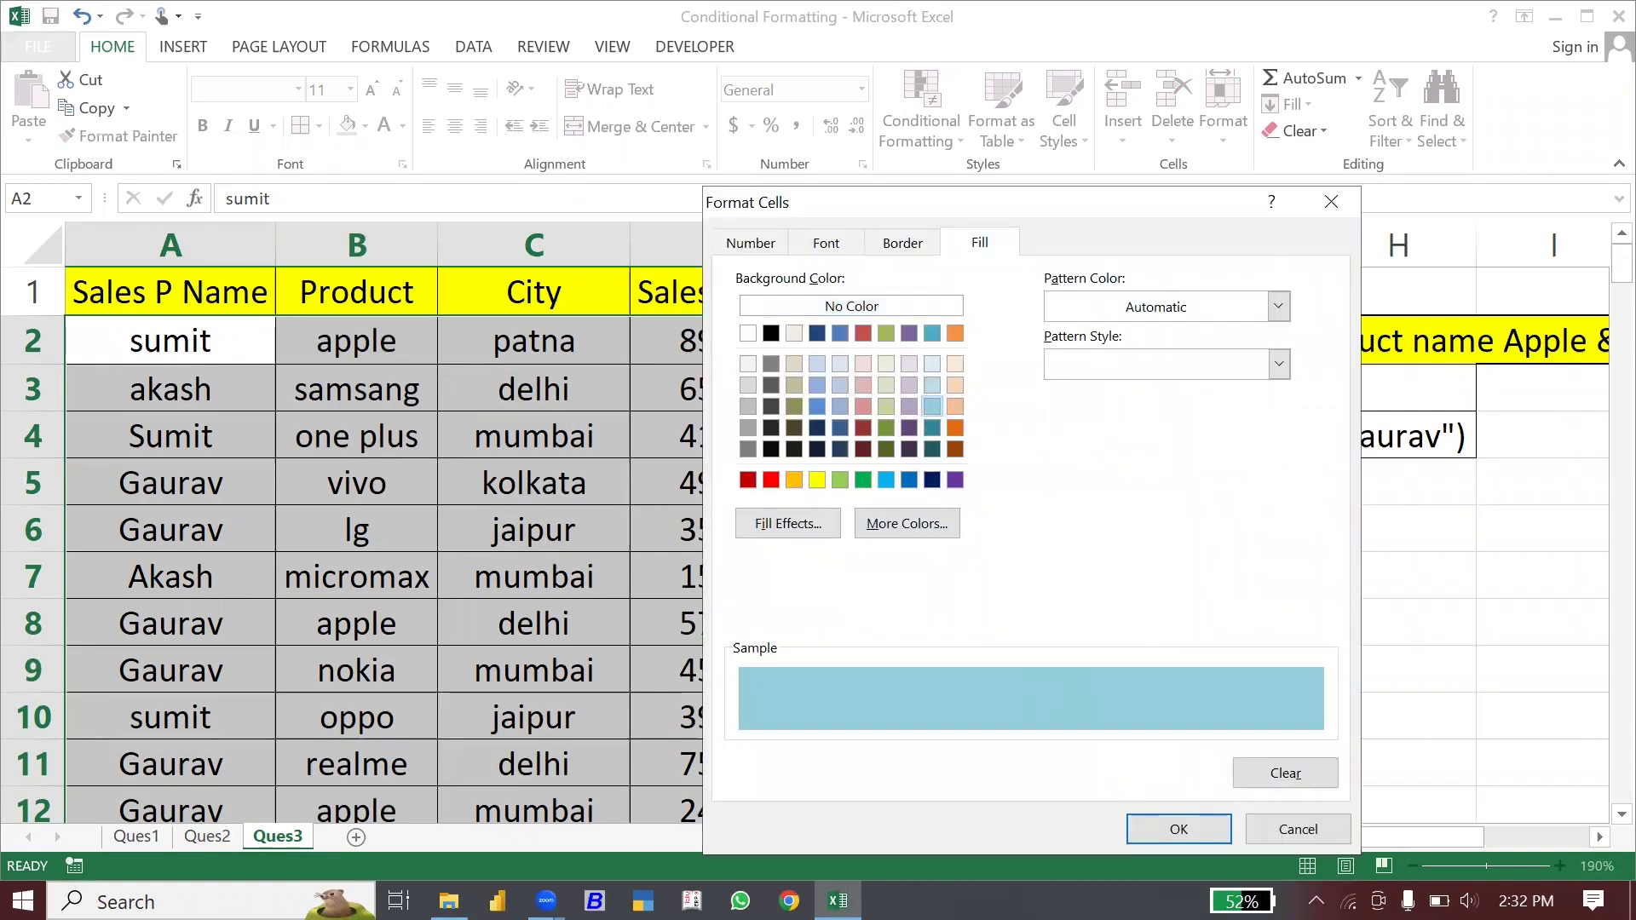
left_click(1186, 828)
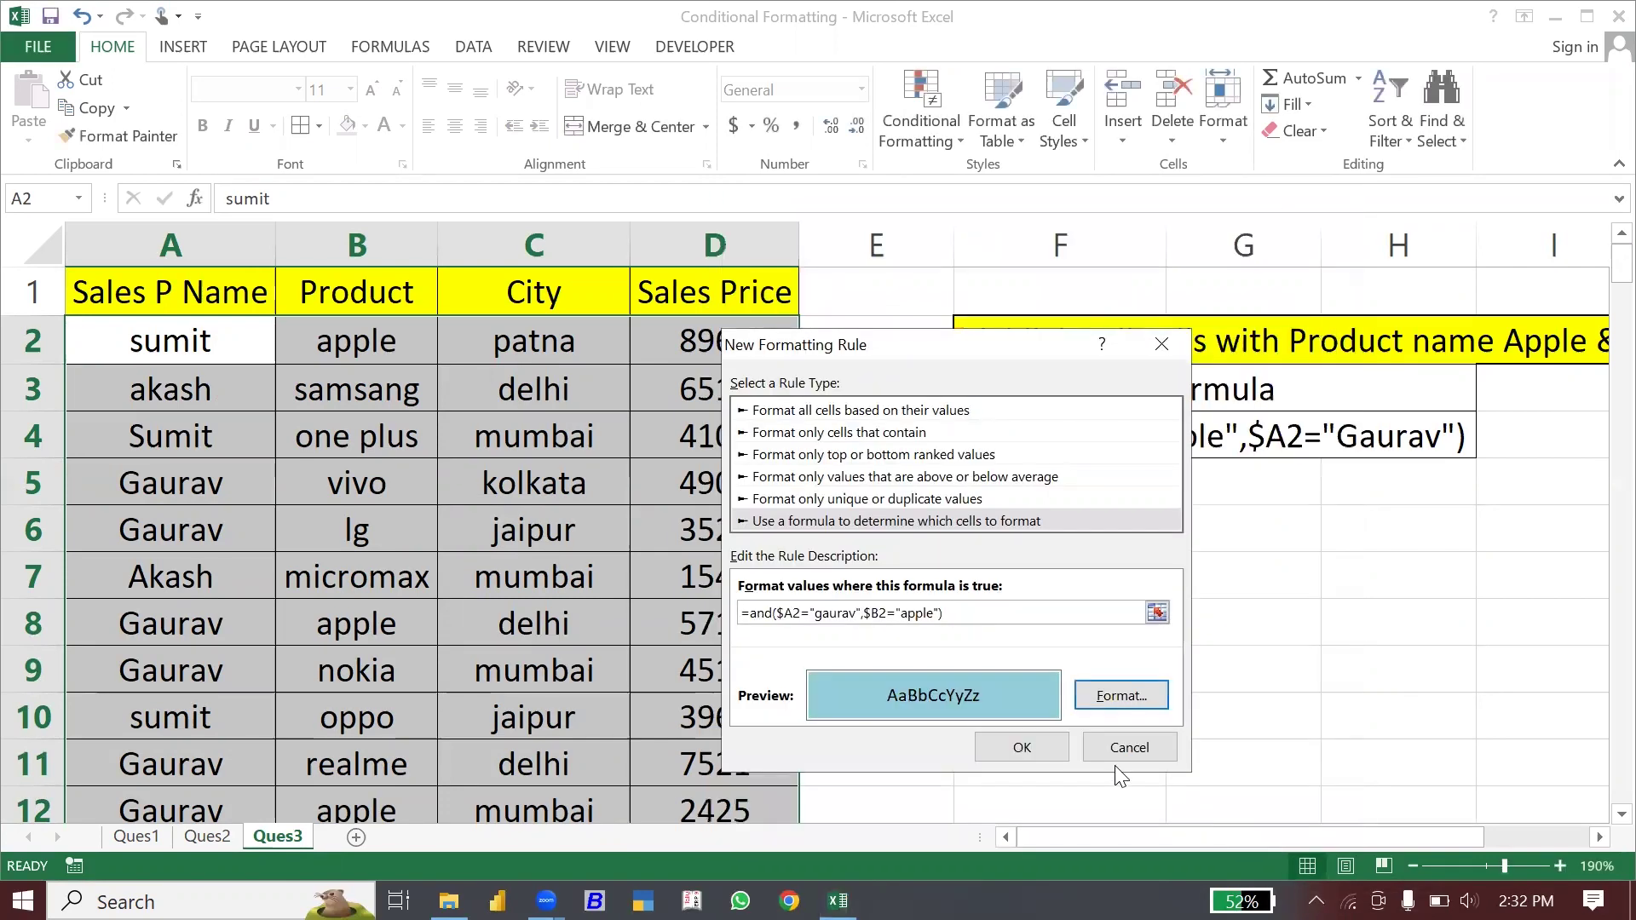
left_click(1038, 755)
Clear Rules from Entire Sheet on Ques3, removing the light blue fill from rows 8 and 12.
left_click(546, 671)
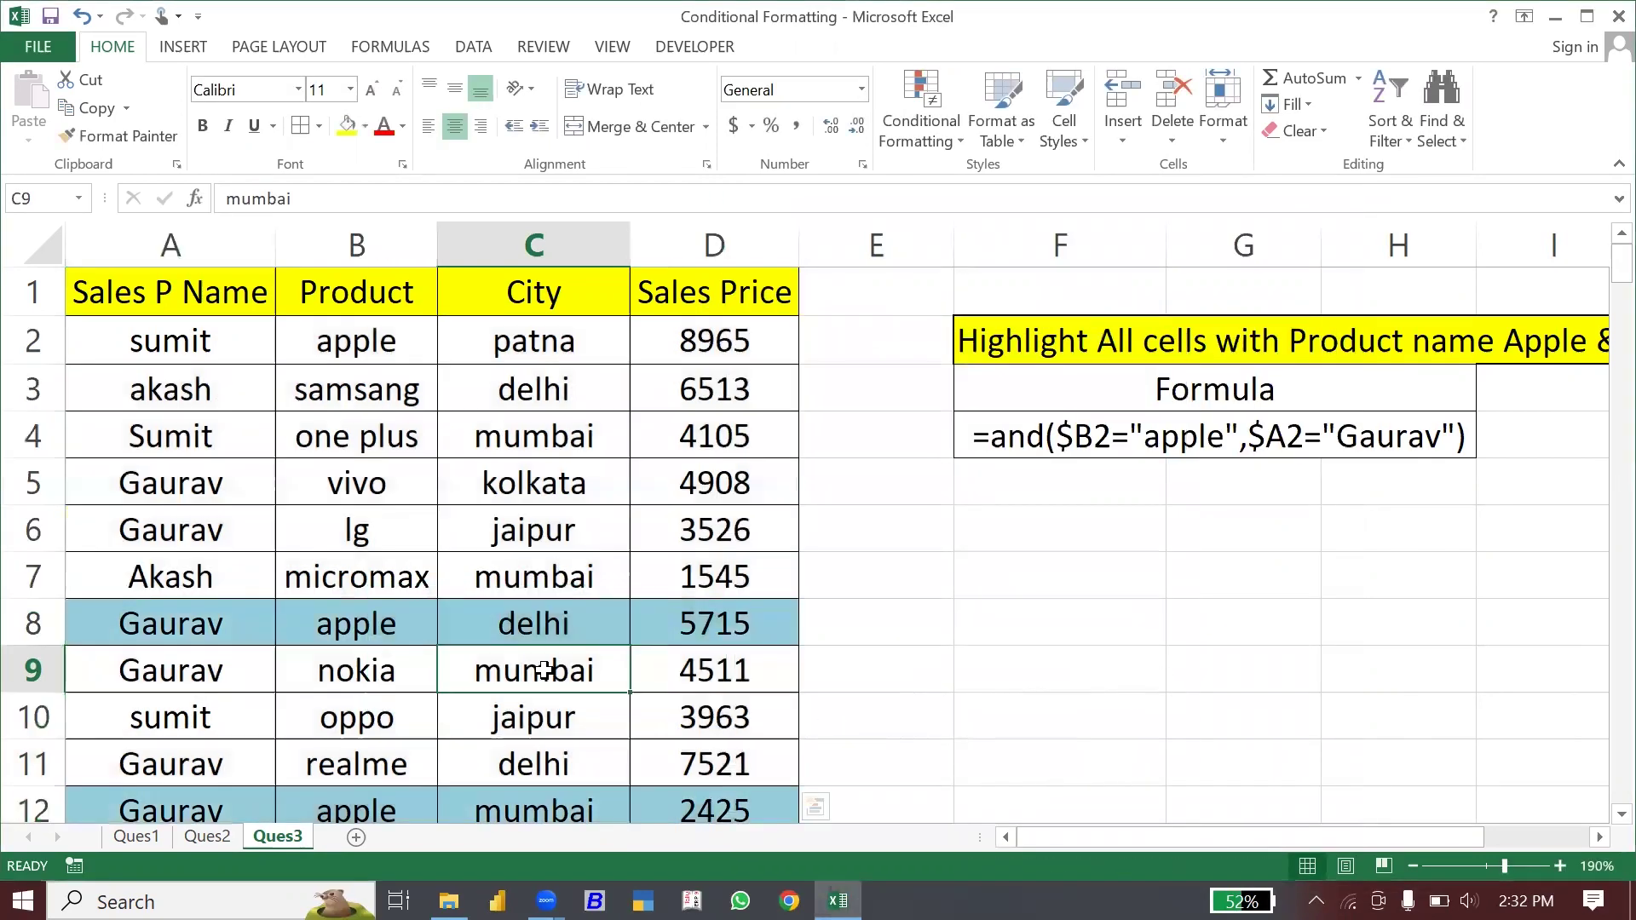
left_click(271, 660)
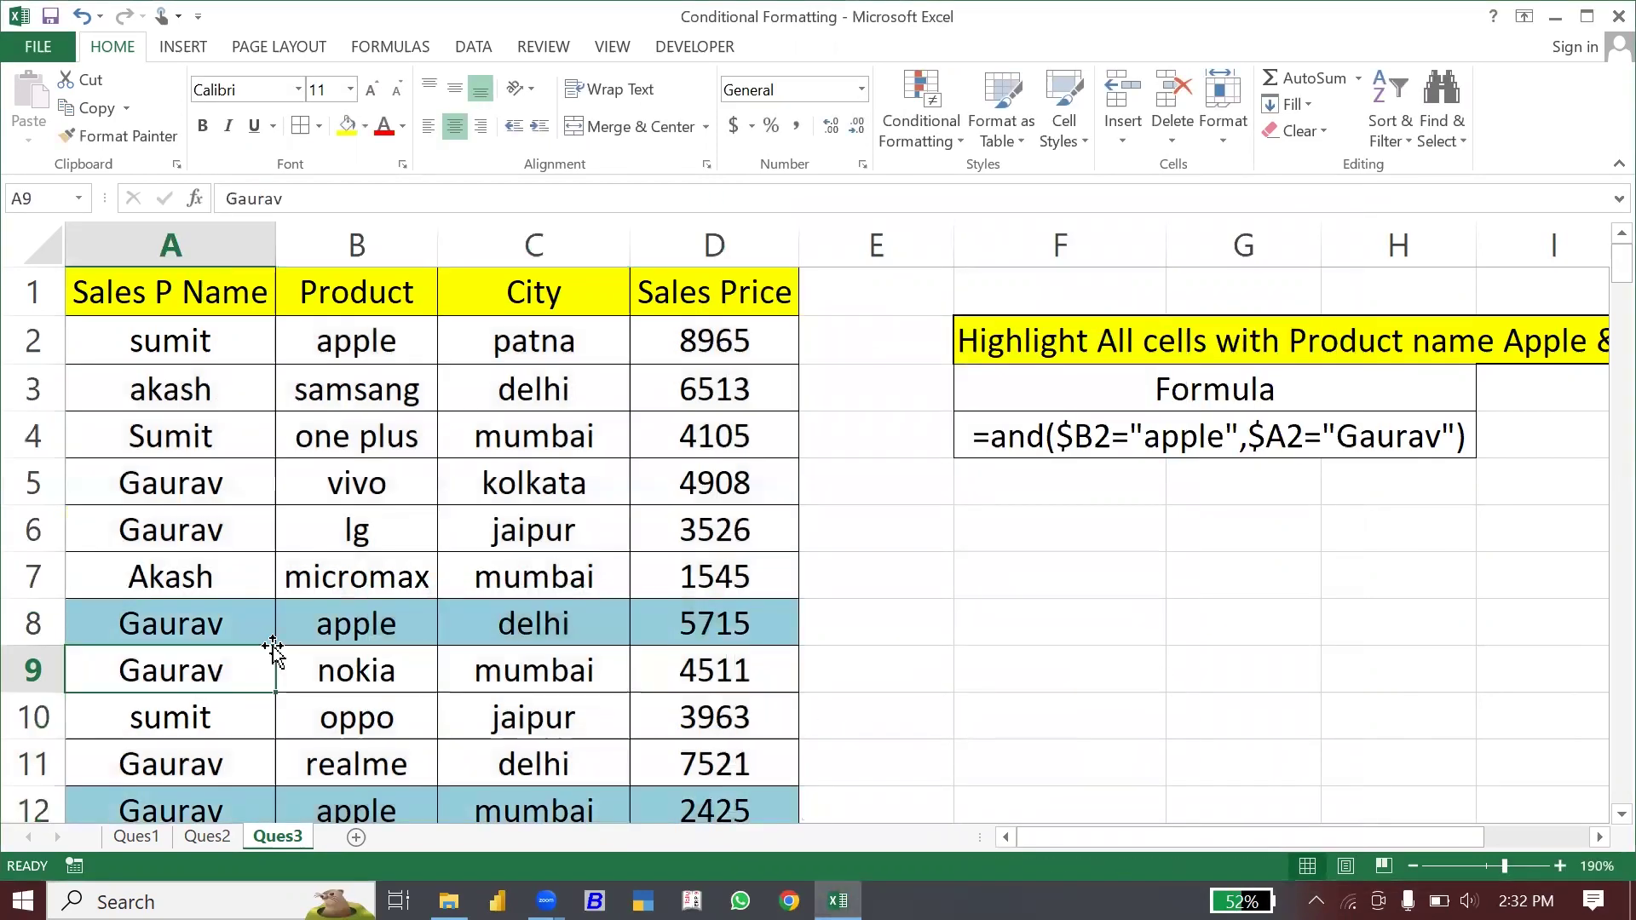
left_click(198, 626)
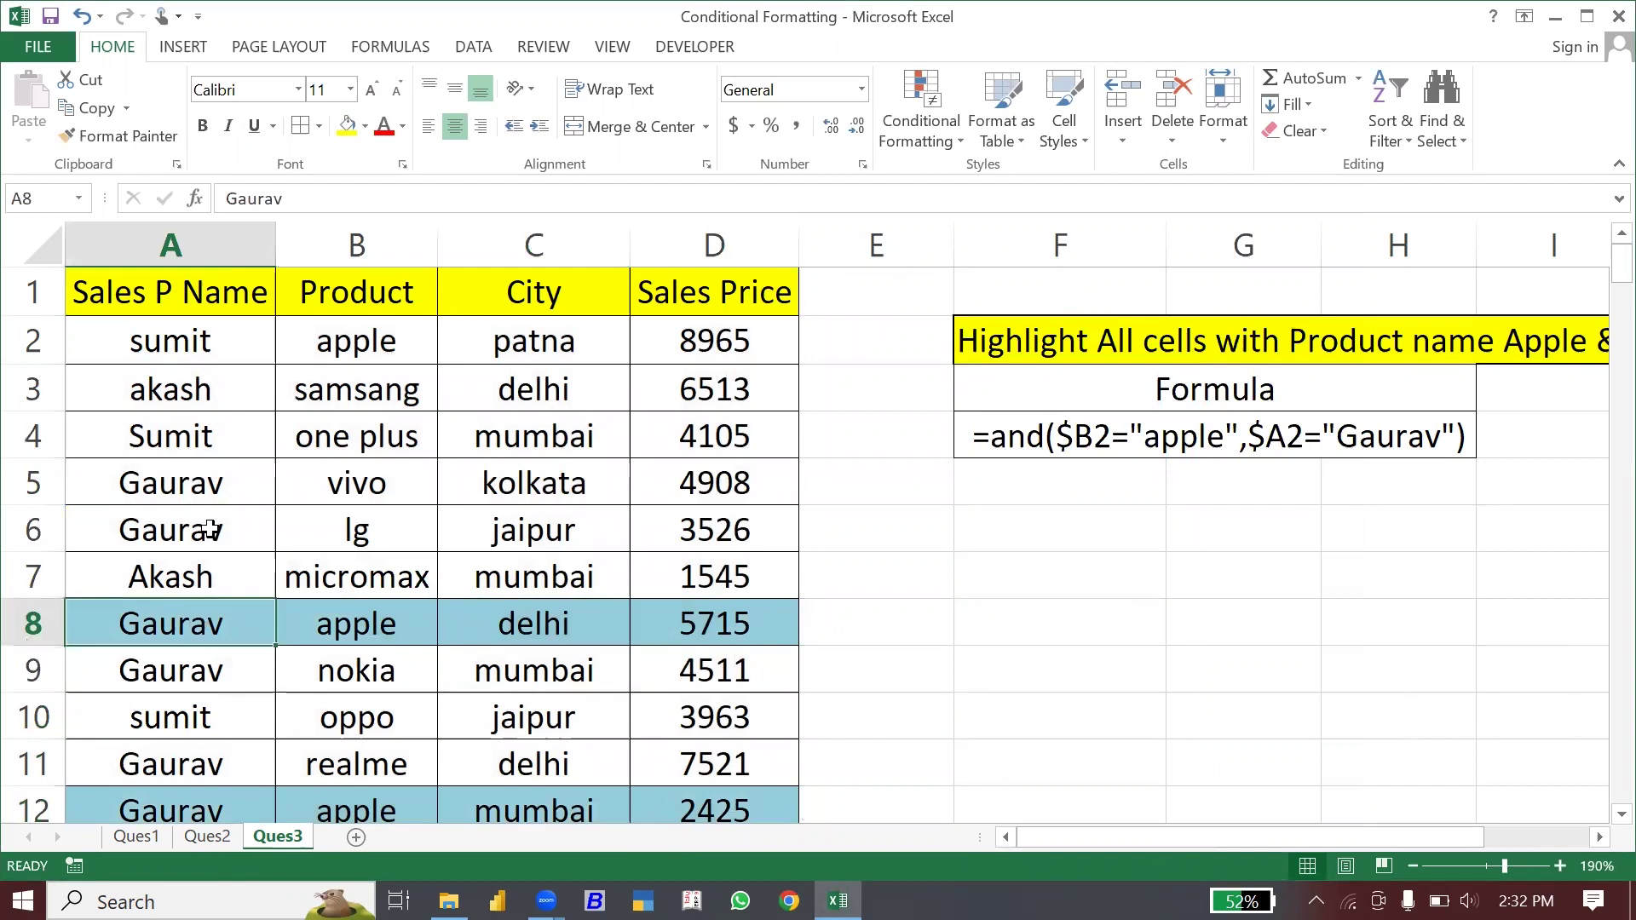
left_click(363, 617)
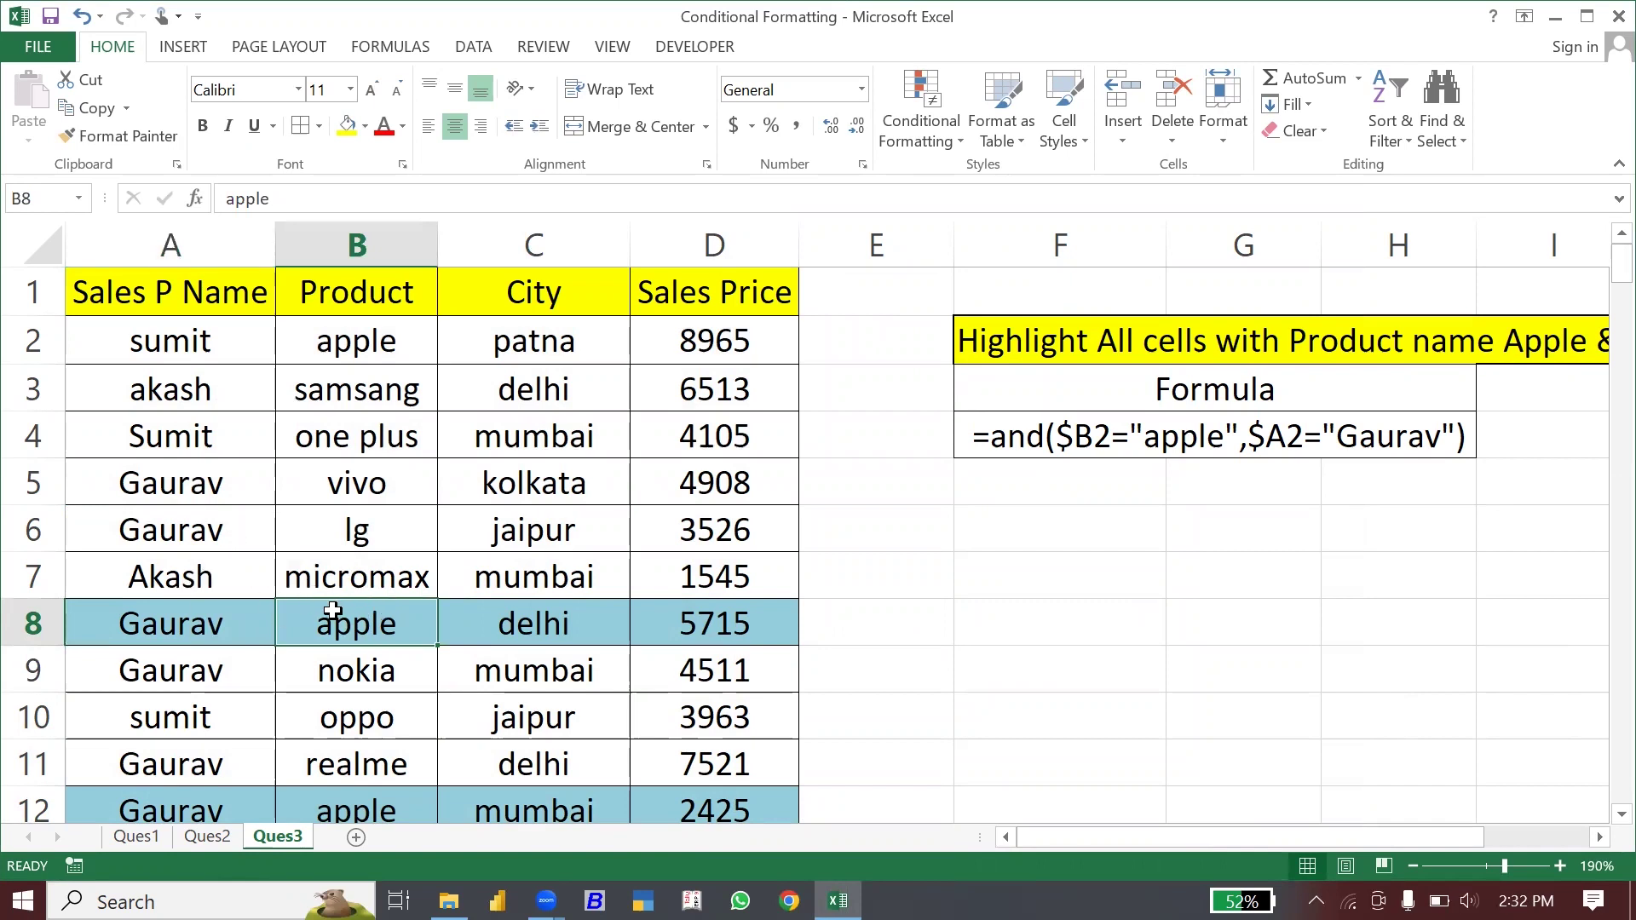
left_click(920, 128)
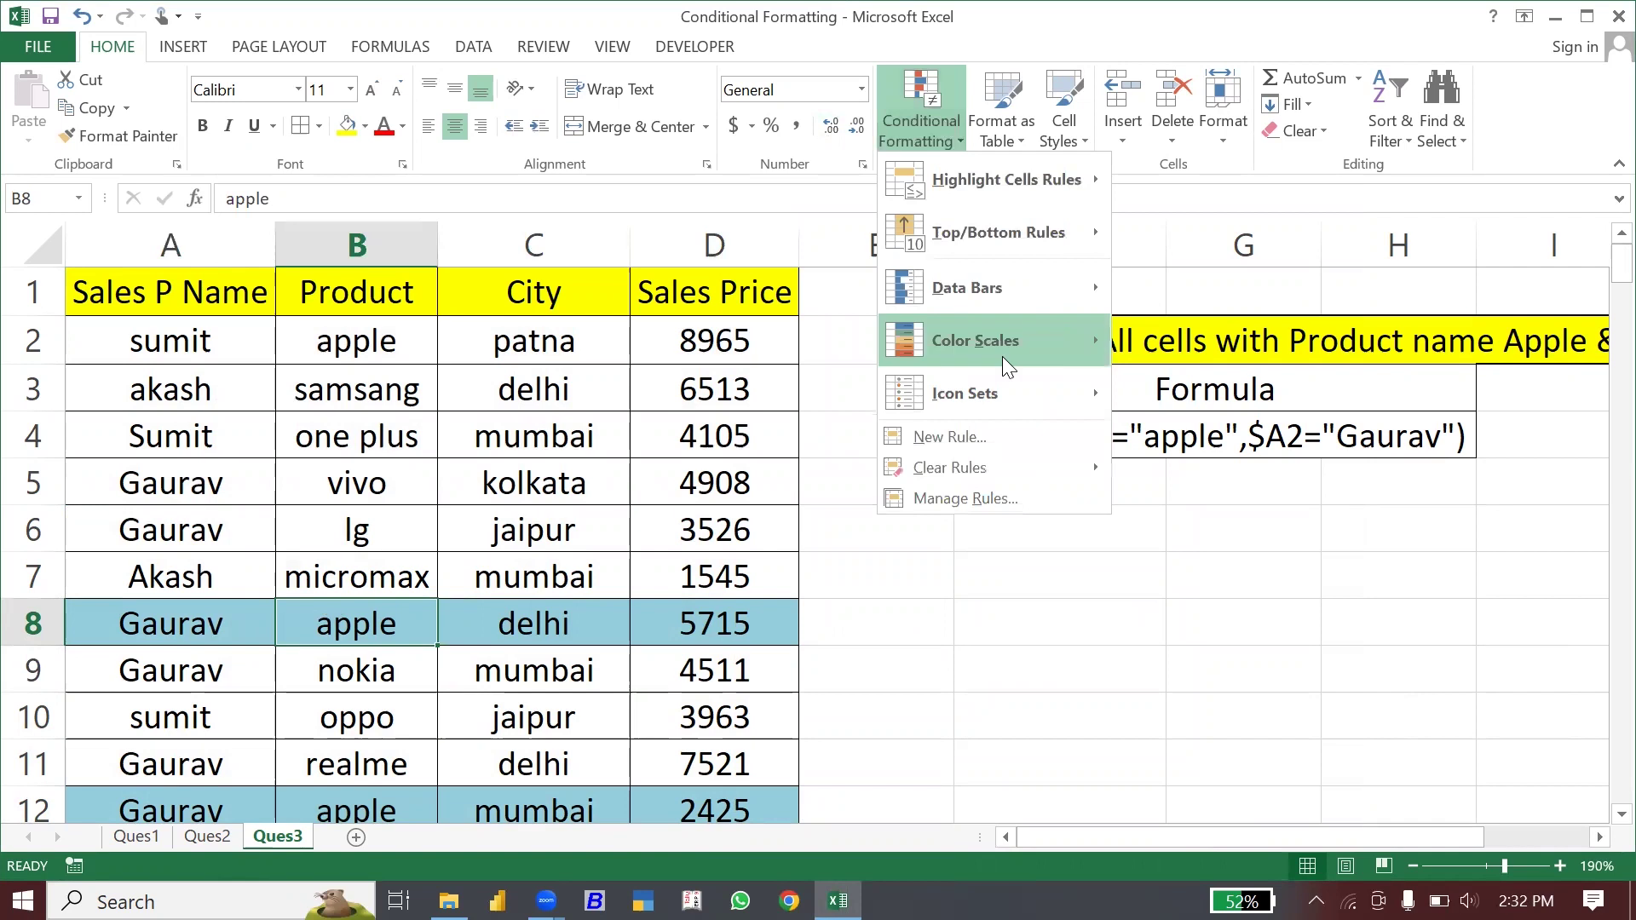
mouse_move(949, 468)
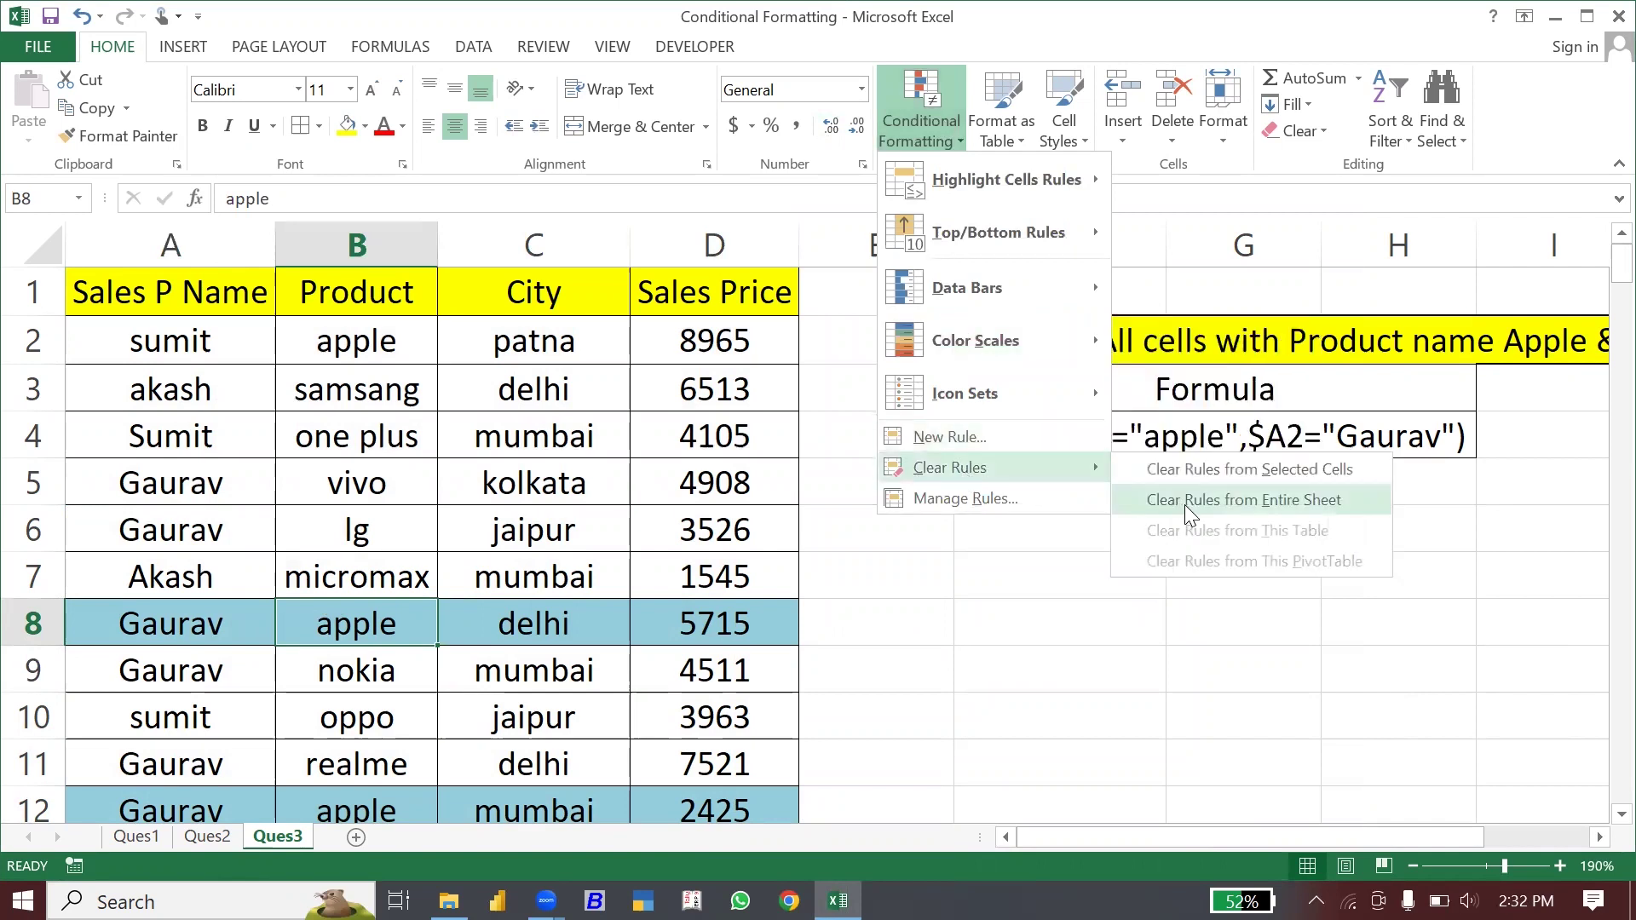
left_click(1190, 502)
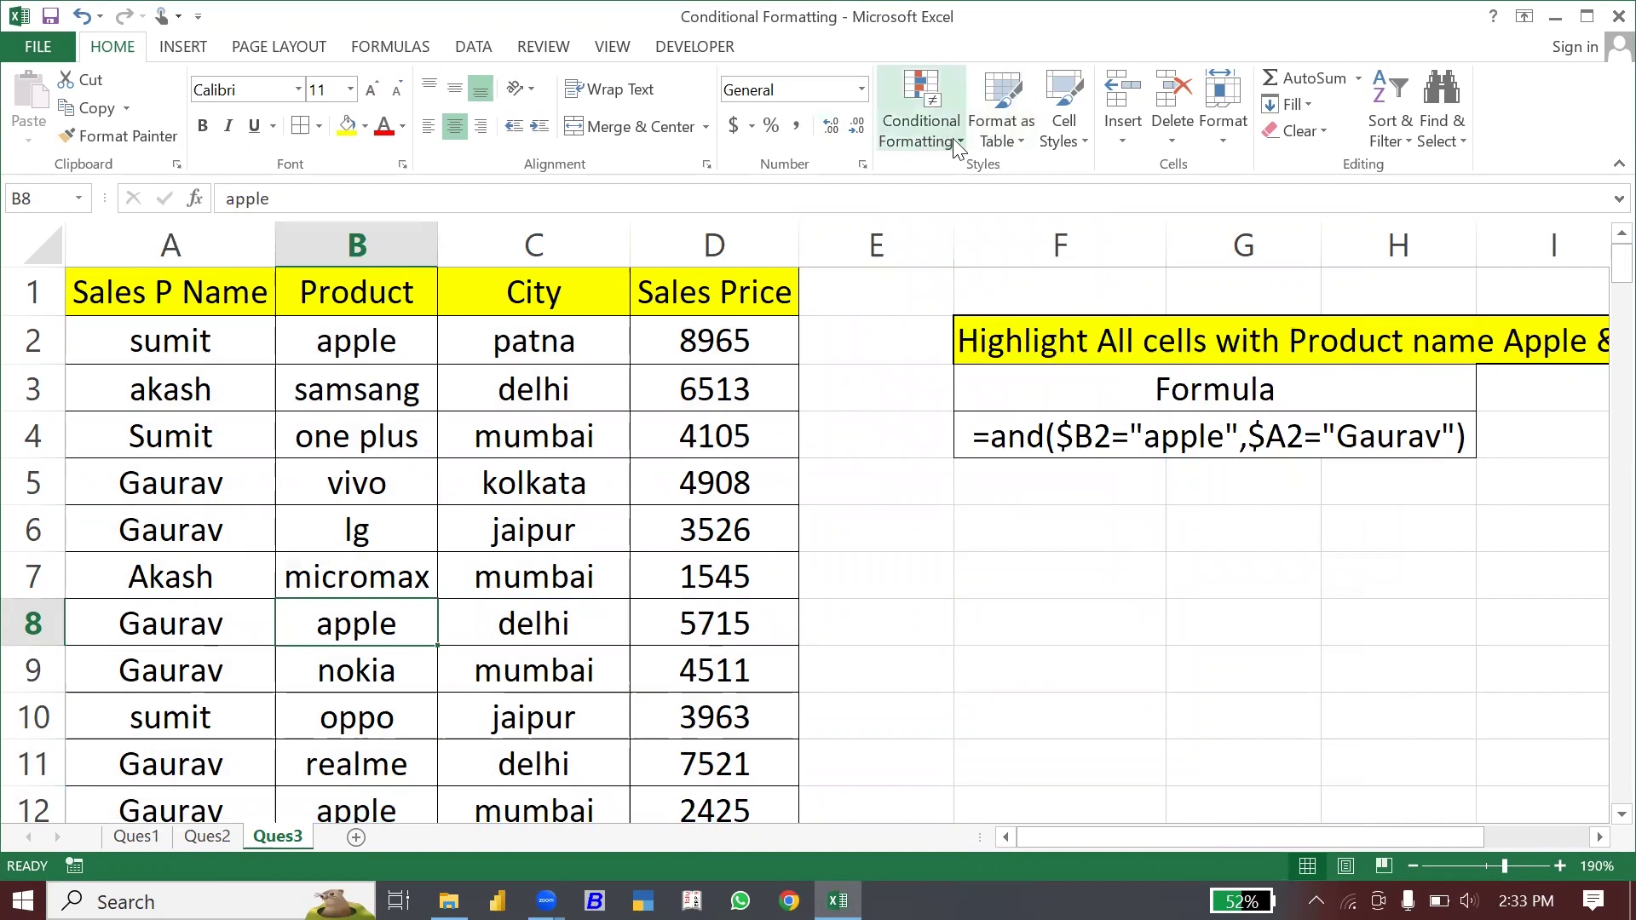
left_click(530, 484)
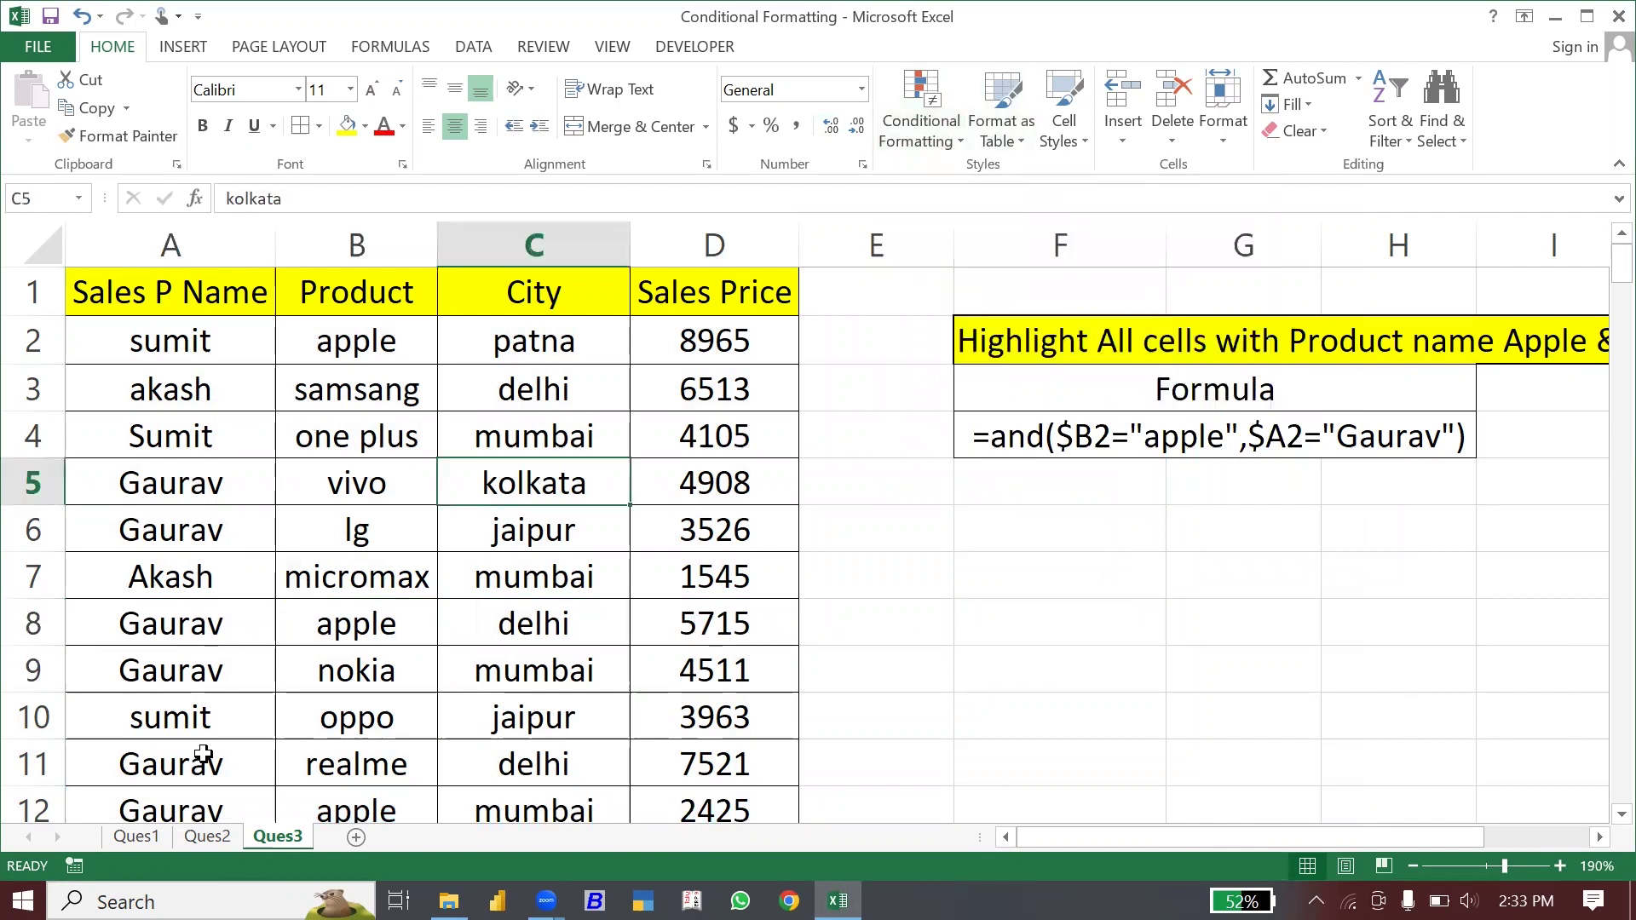
On the Ques1 sheet, select the header row A1:E1.
left_click(150, 832)
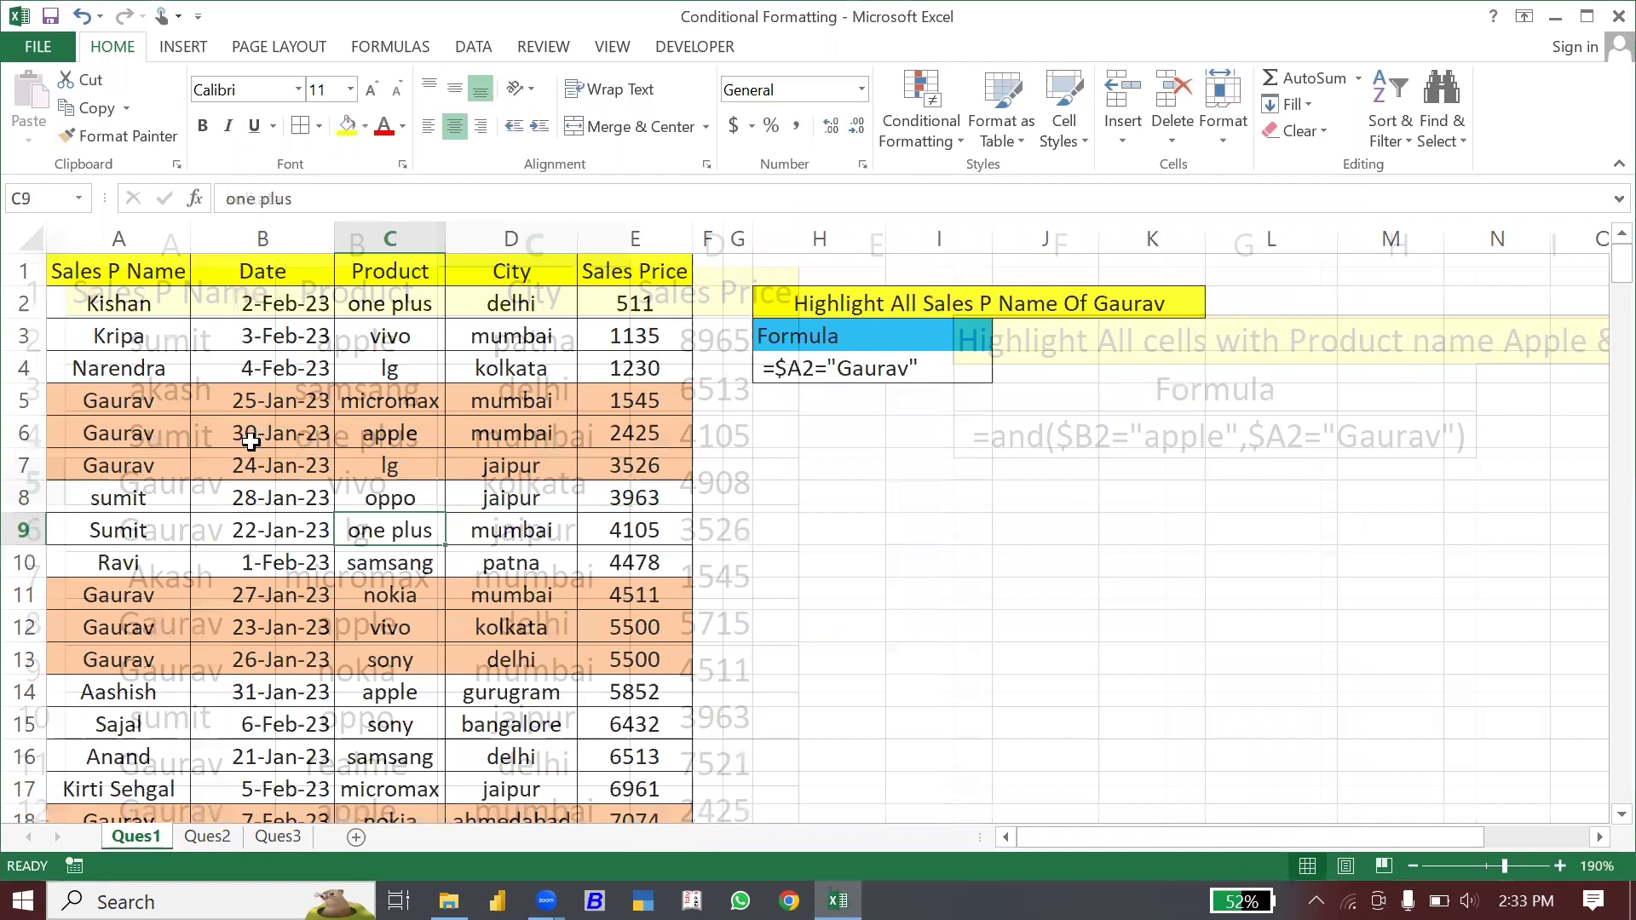
left_click(112, 316)
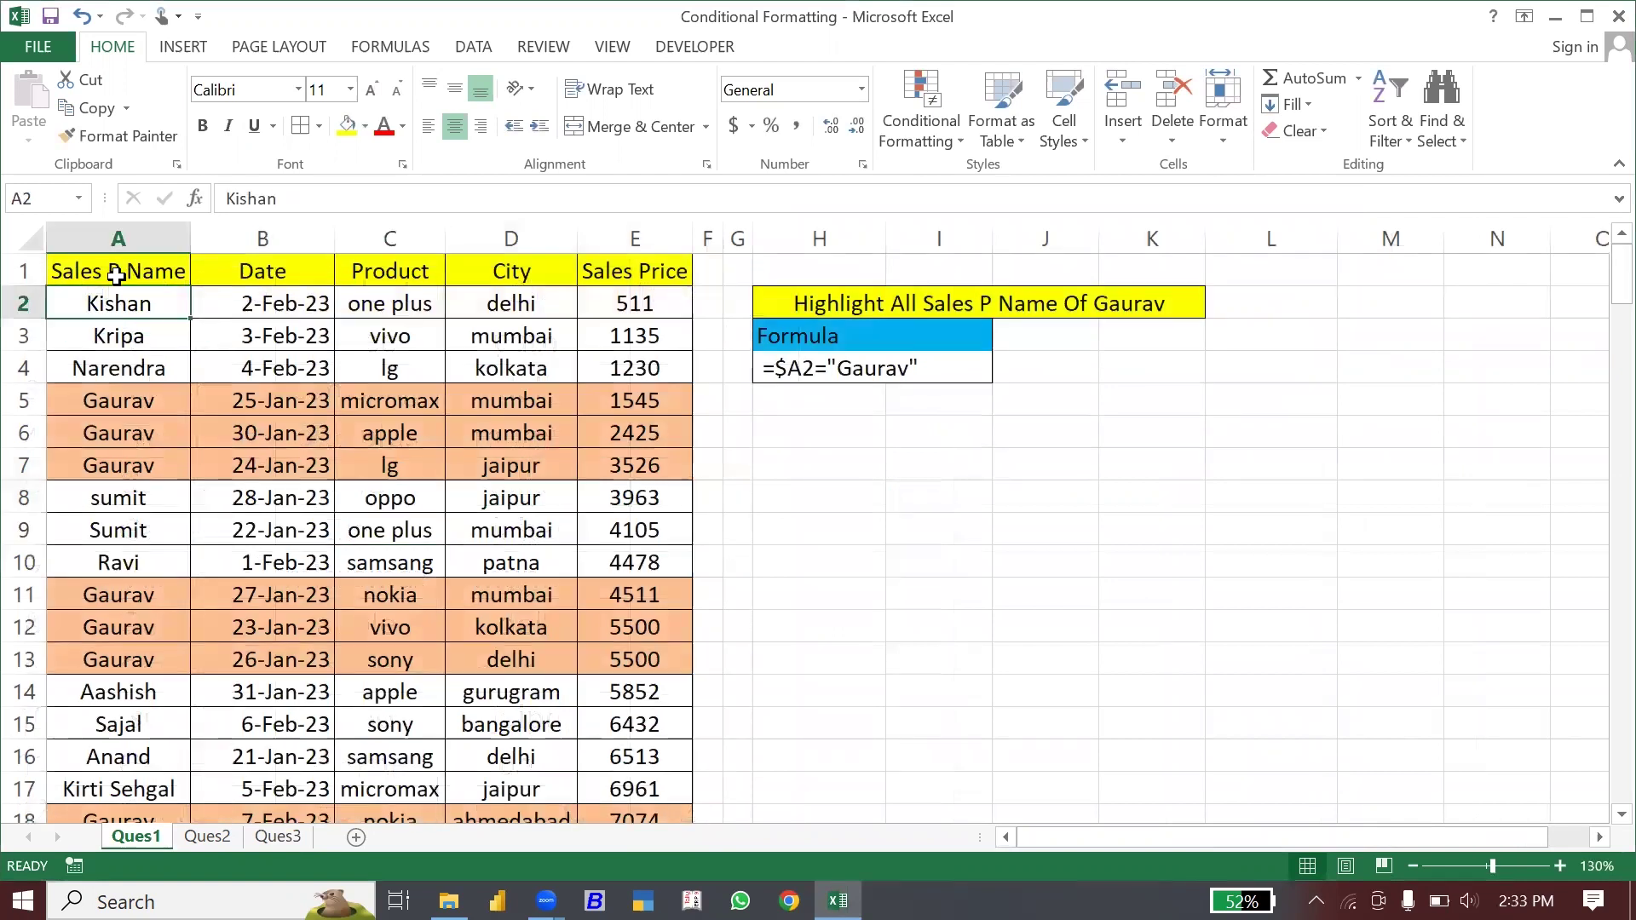
left_click(102, 399)
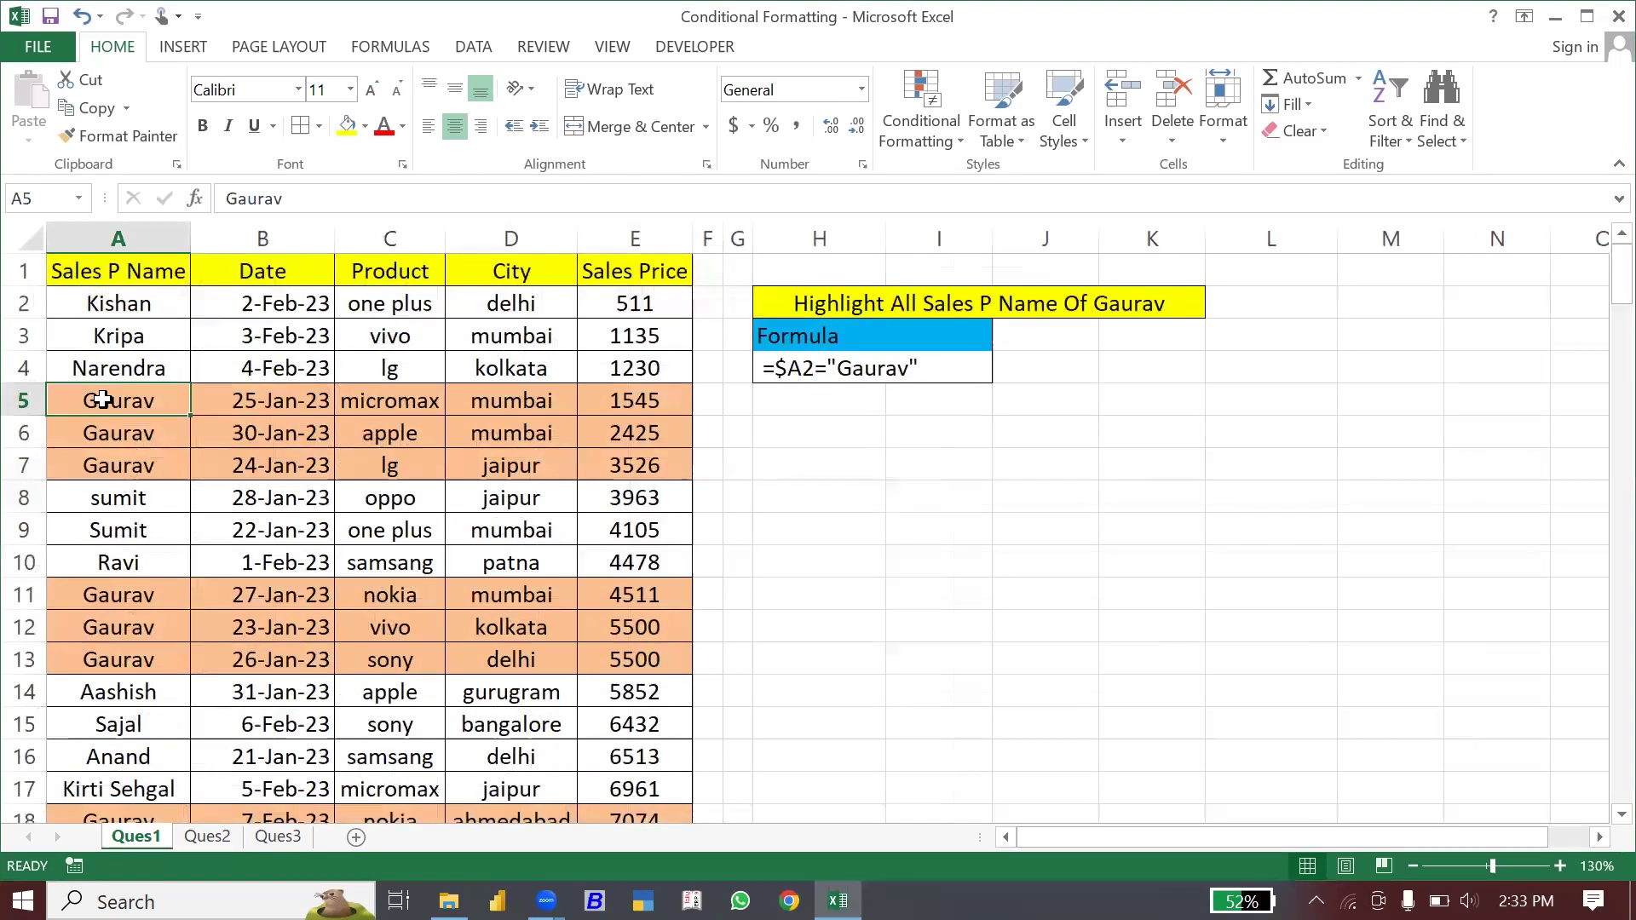
left_click(112, 271)
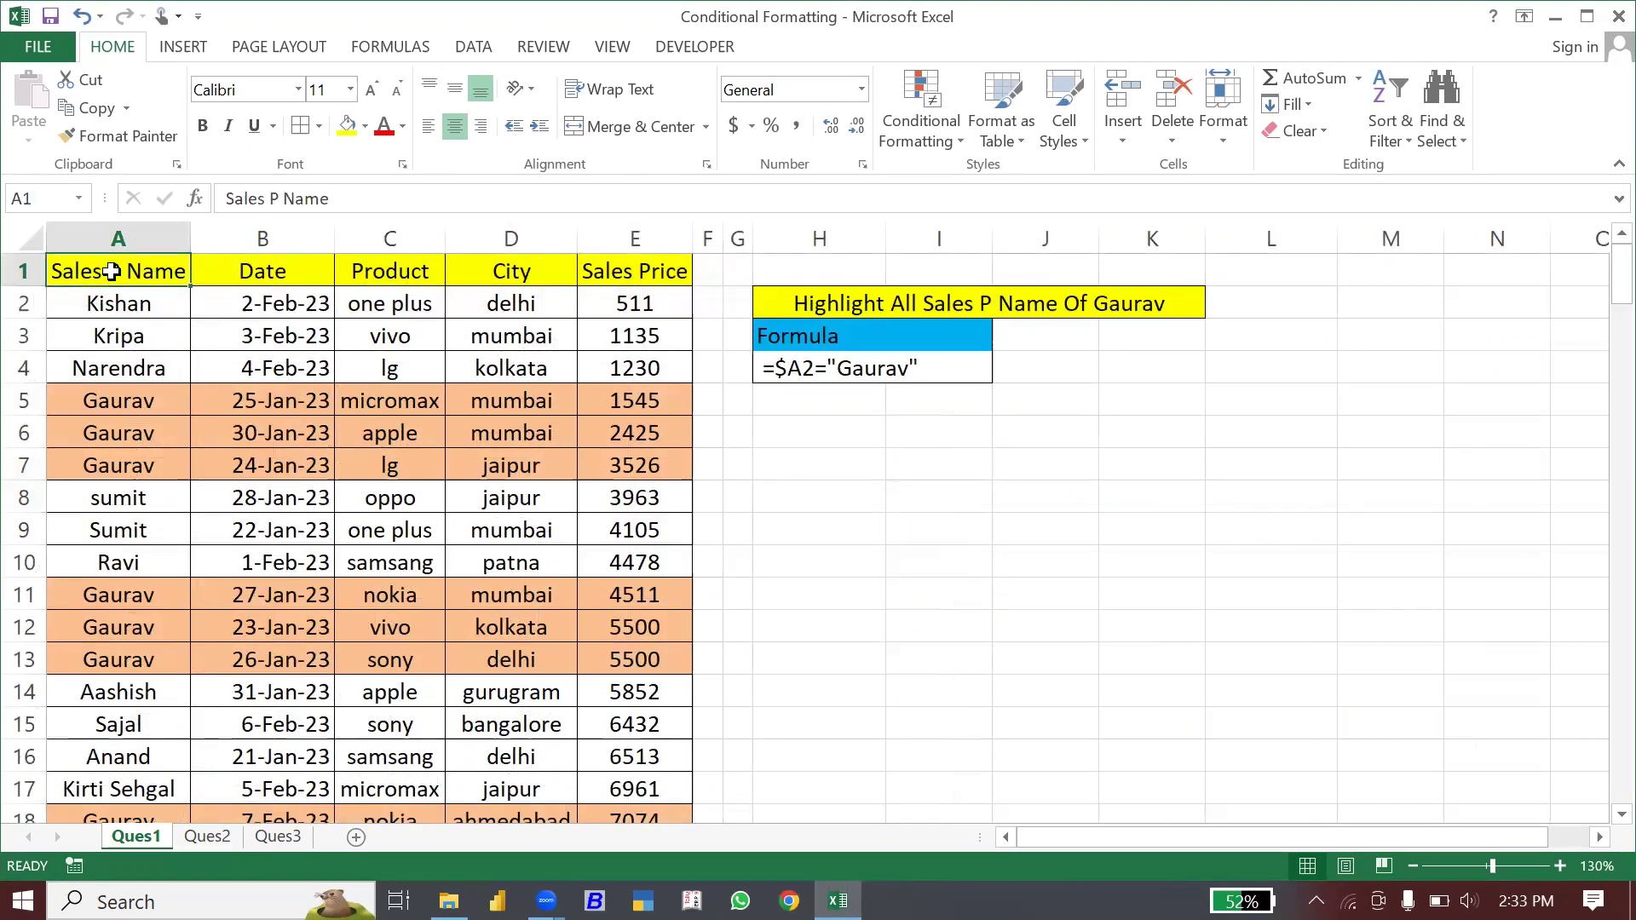
key("ctrl+shift+Right")
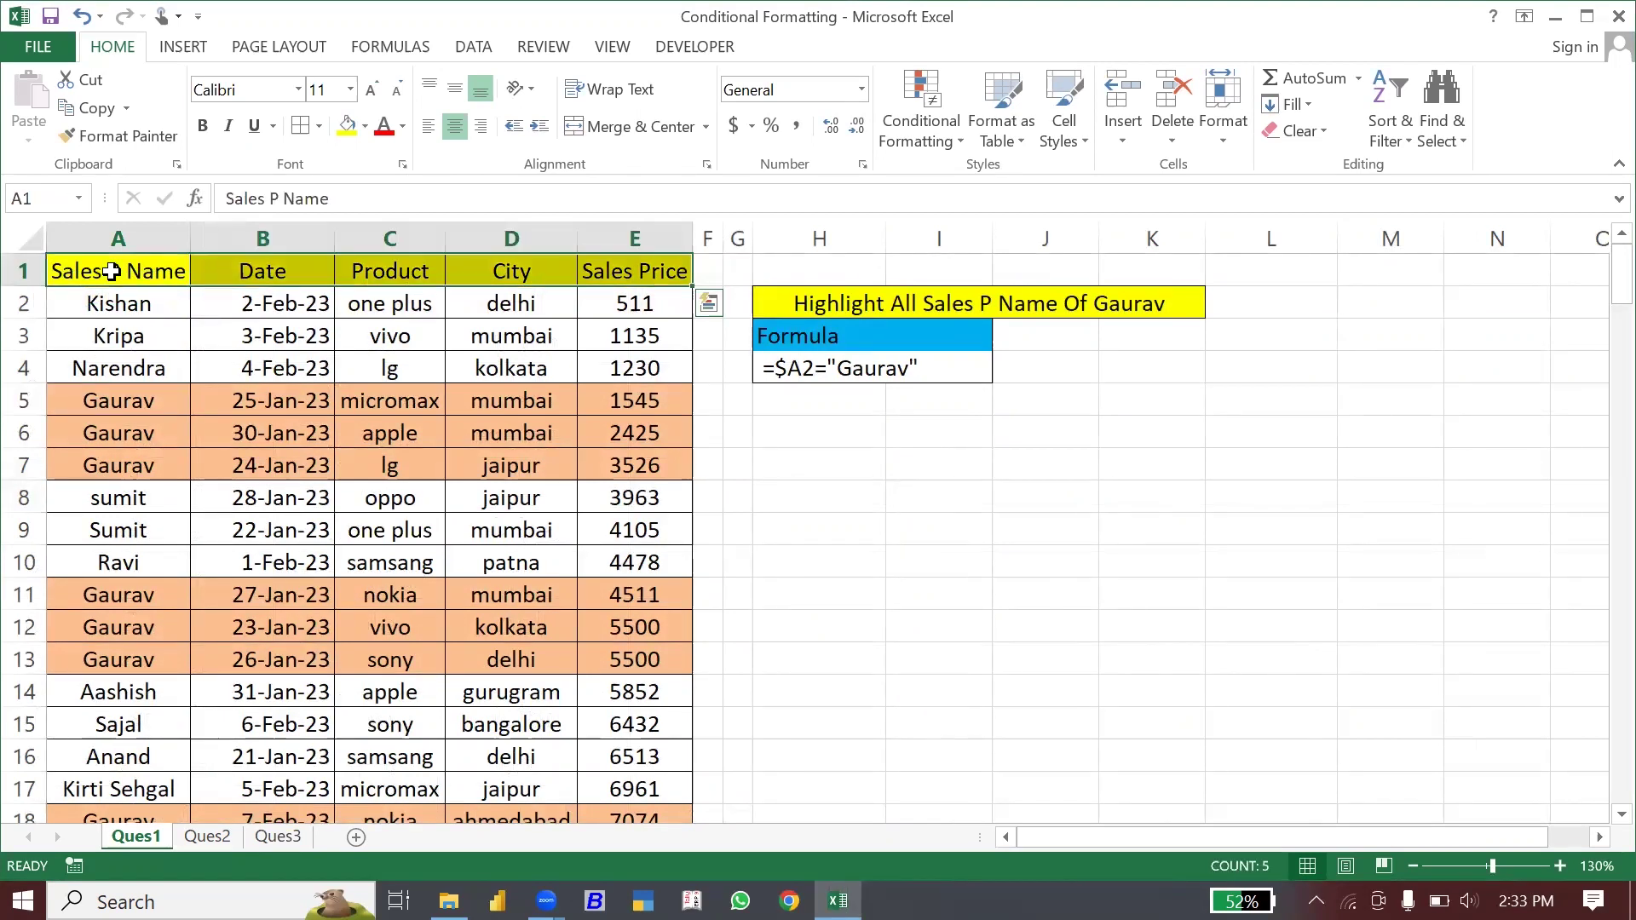
Add filters and filter Sales P Name by the orange cell colour.
key("ctrl+shift+l")
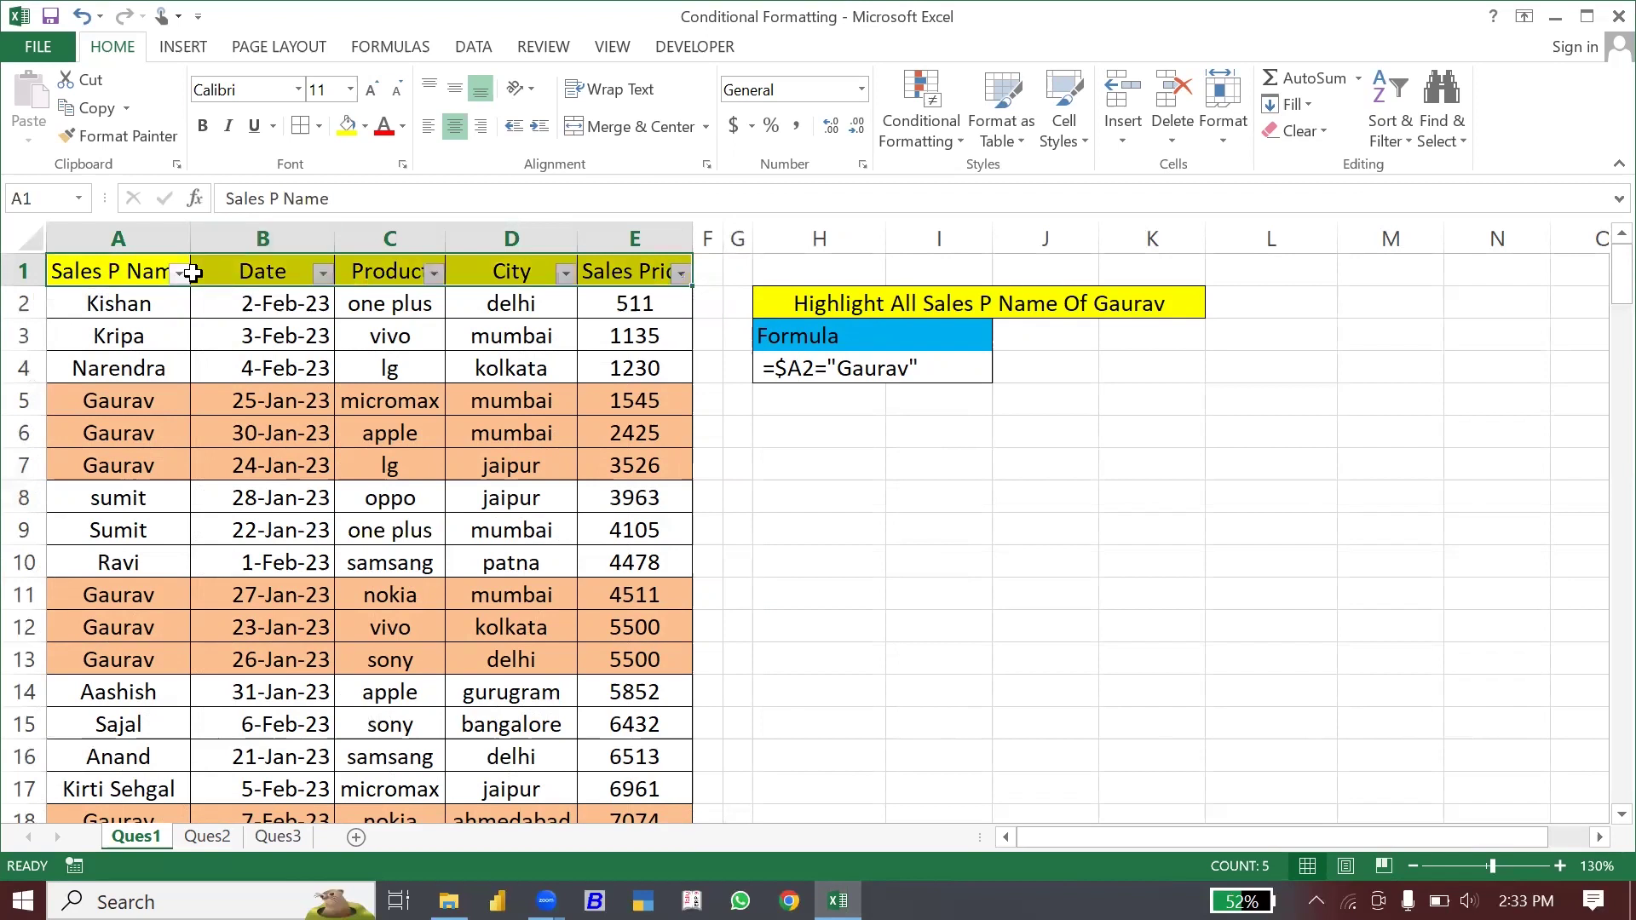
left_click(178, 274)
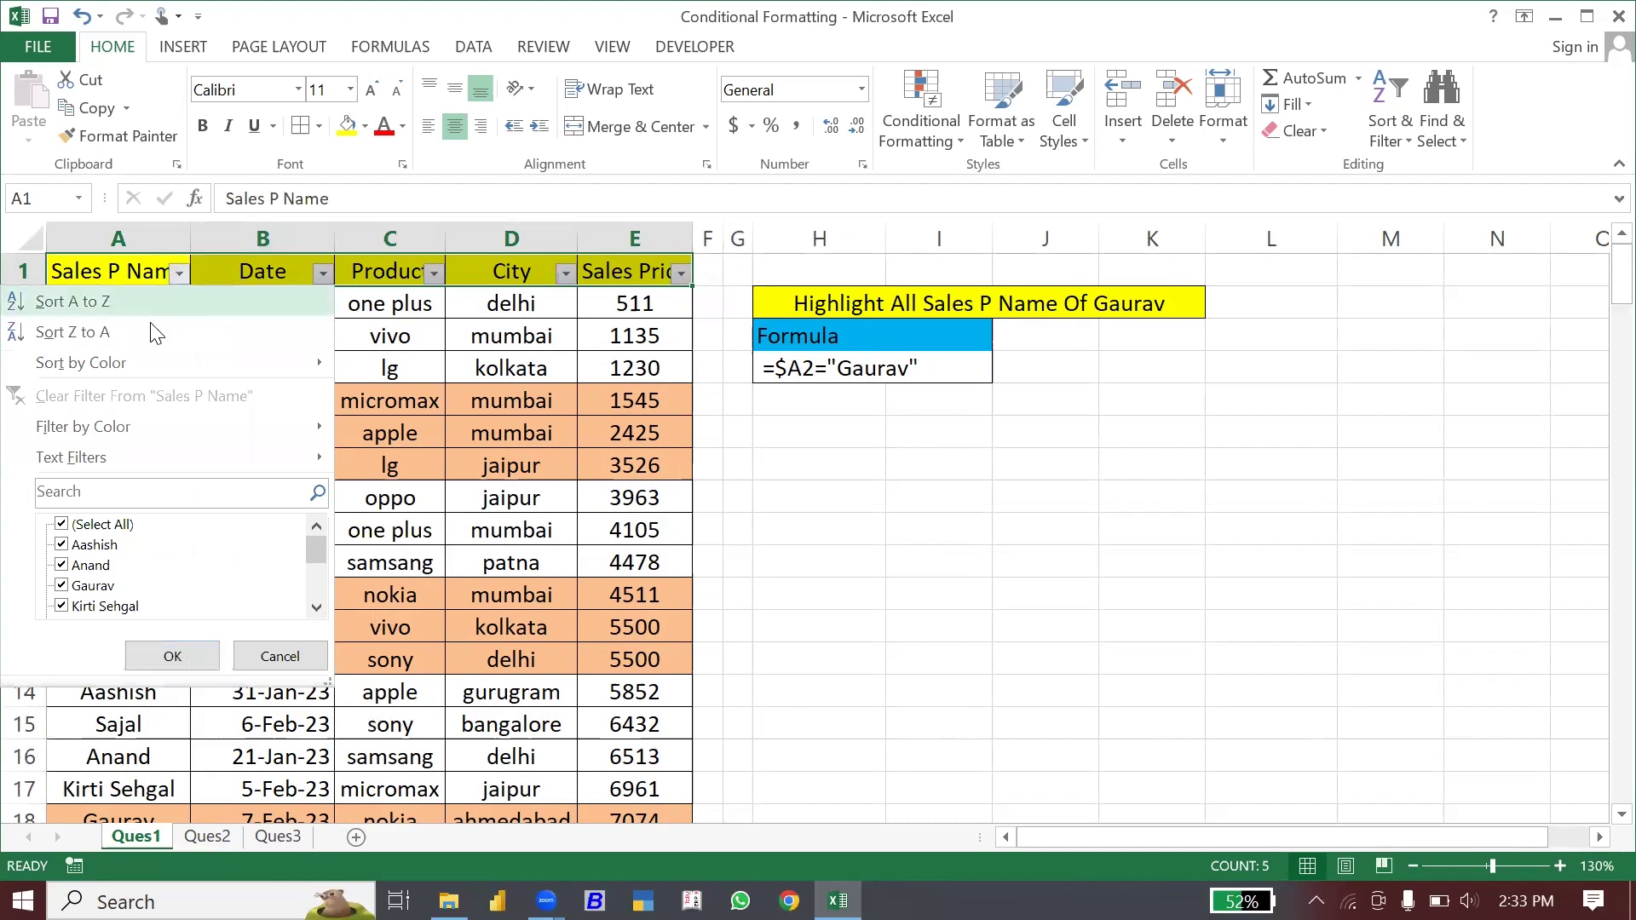
mouse_move(84, 426)
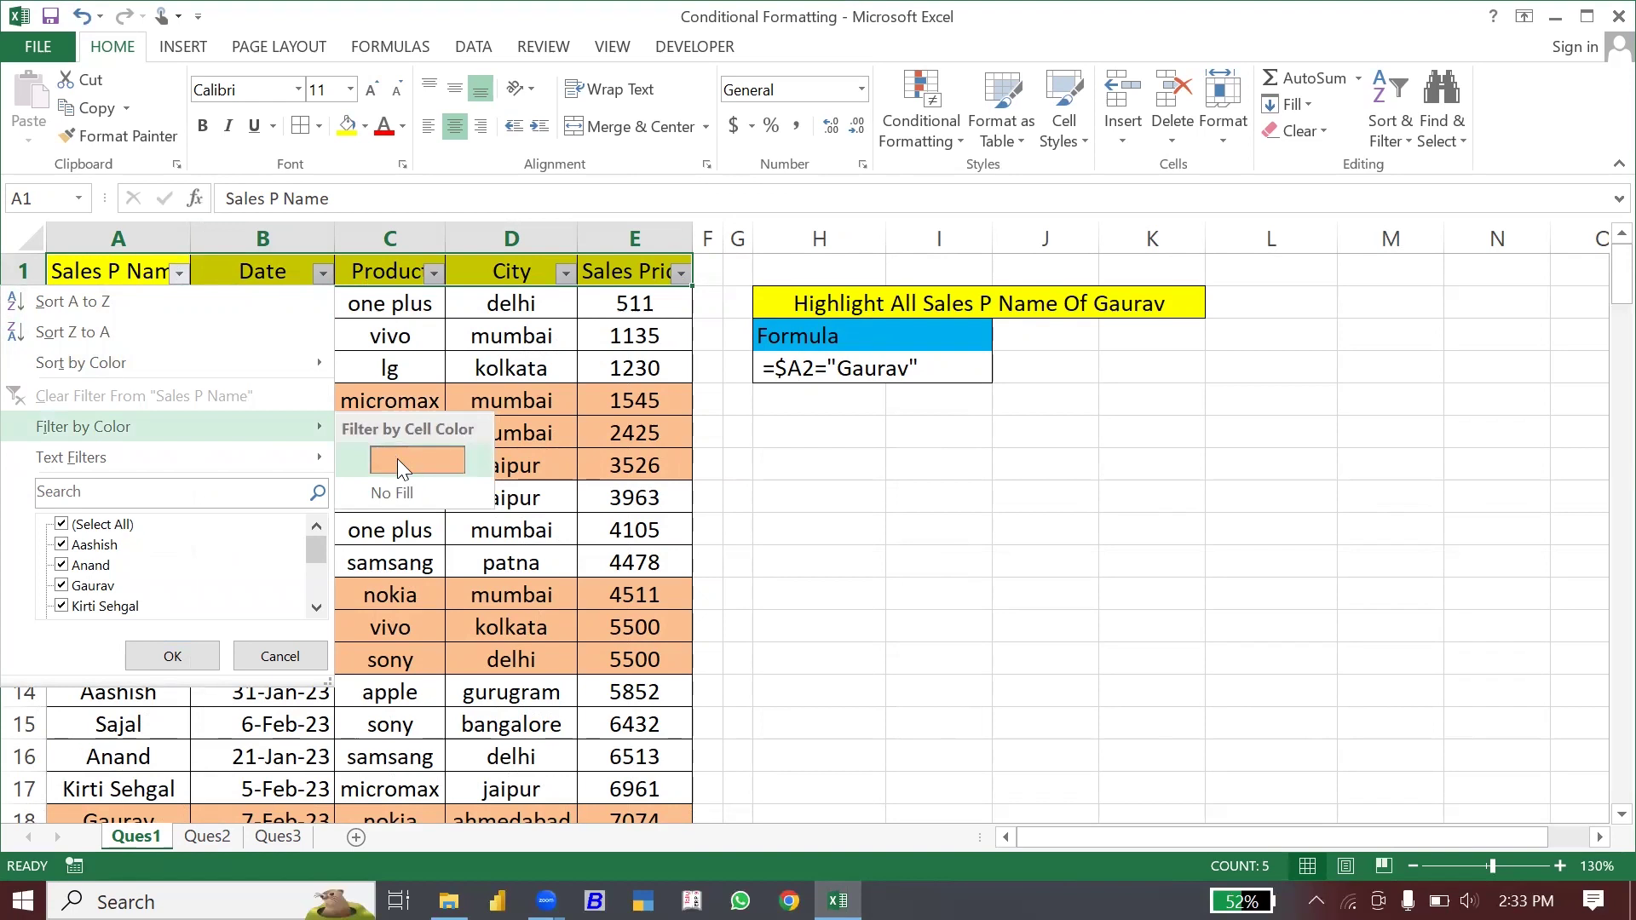
left_click(398, 462)
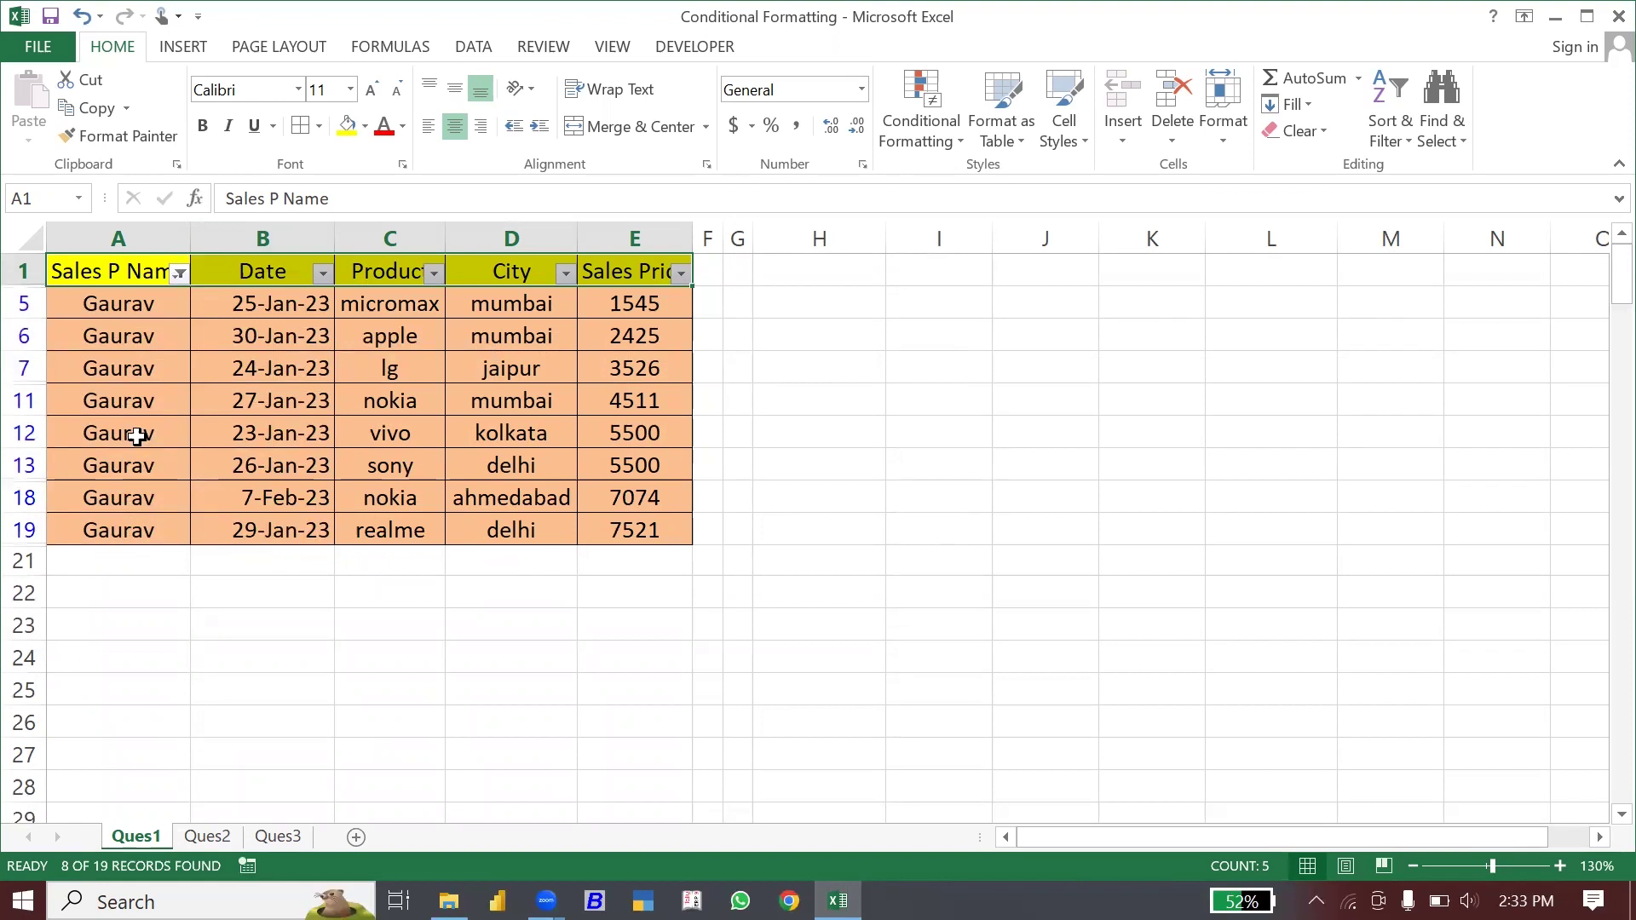
Filter Sales P Name by colour to show only rows with No Fill.
left_click(179, 274)
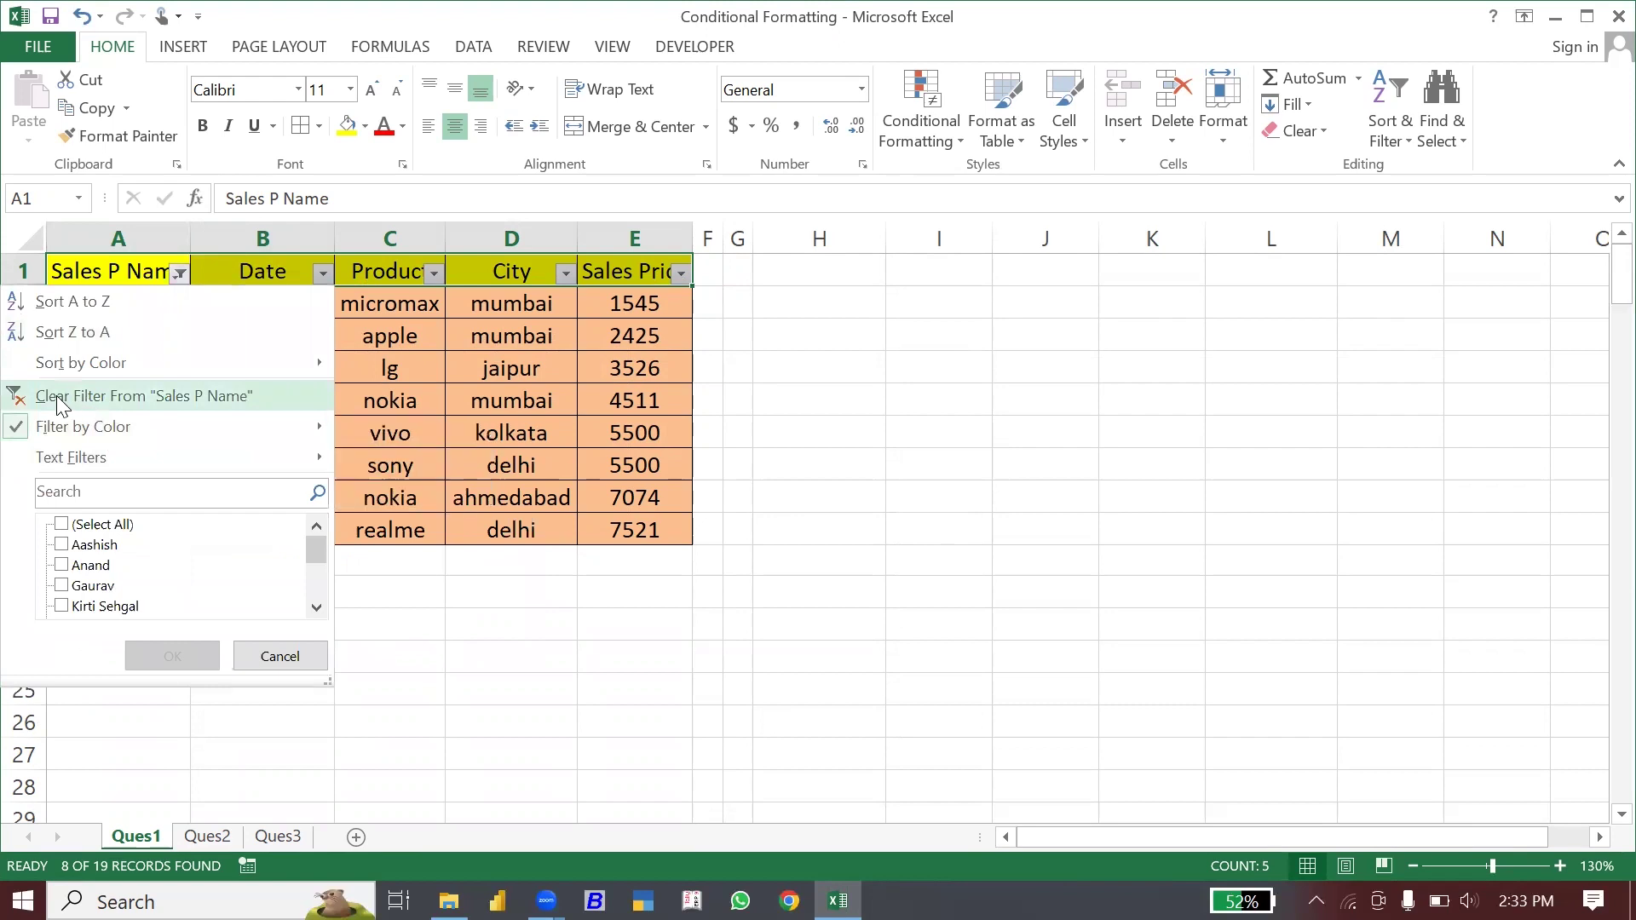
mouse_move(82, 427)
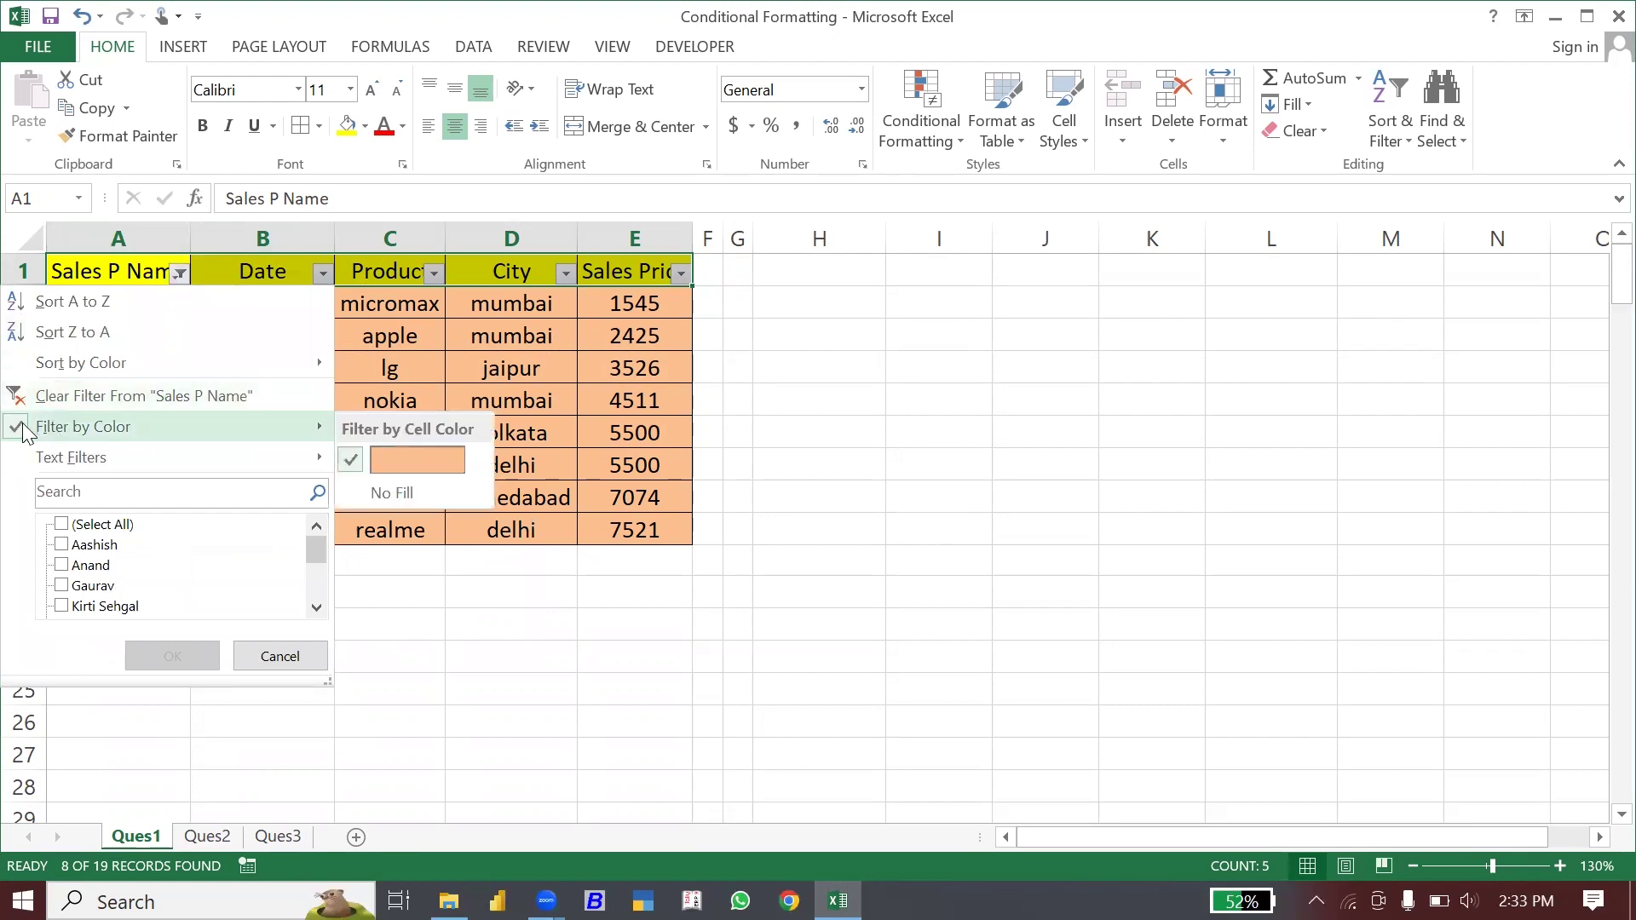
left_click(381, 494)
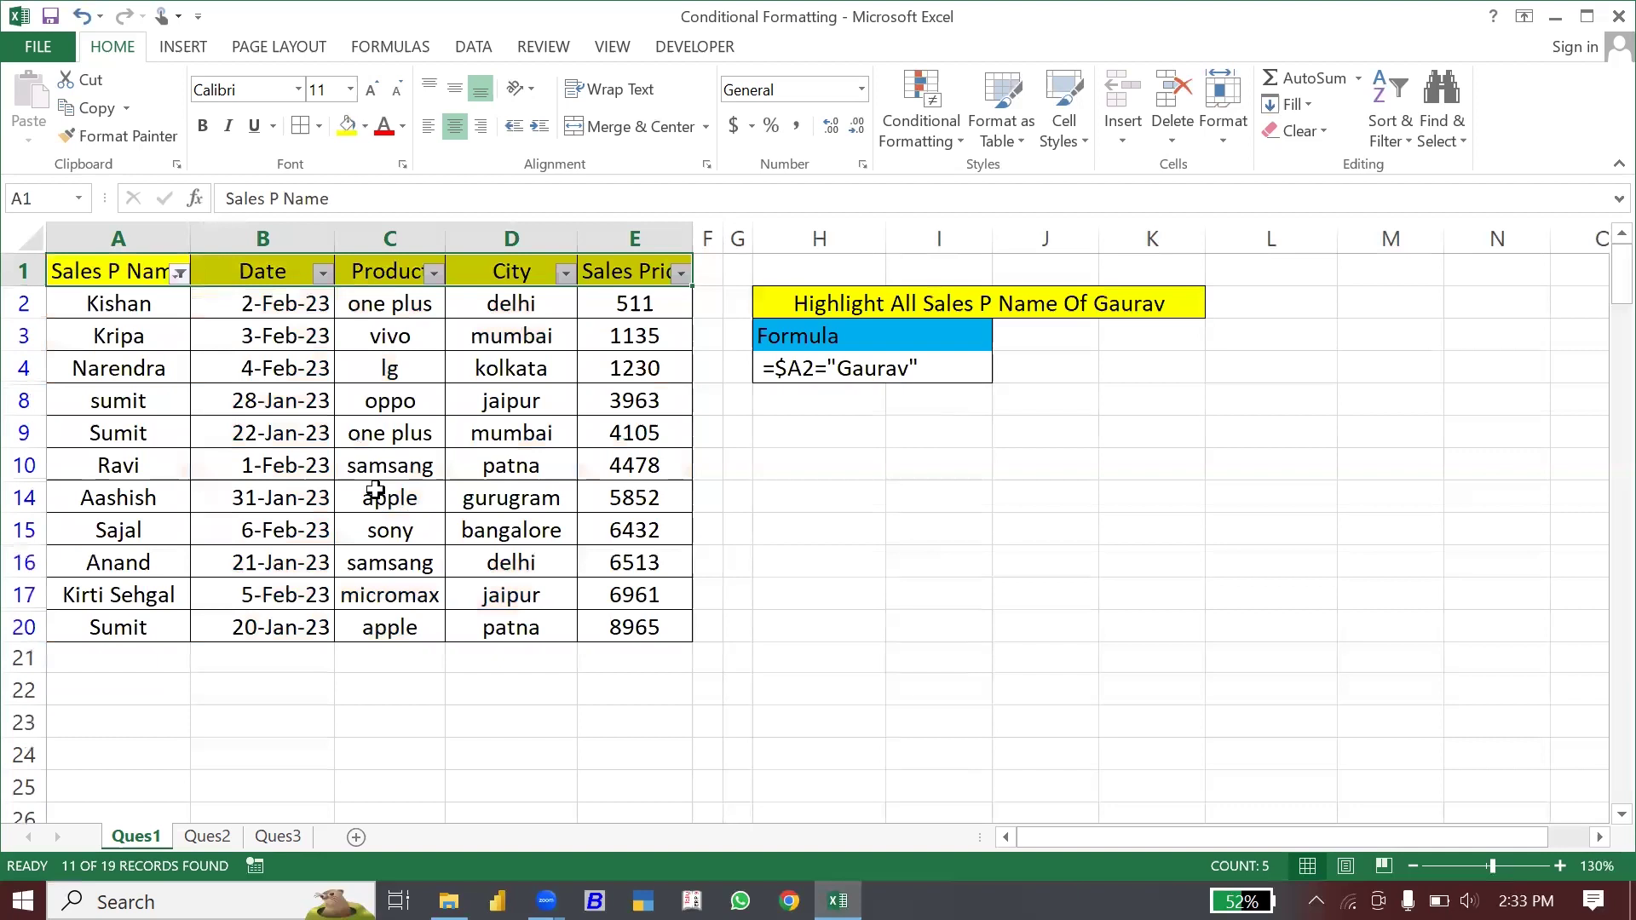
left_click(341, 490)
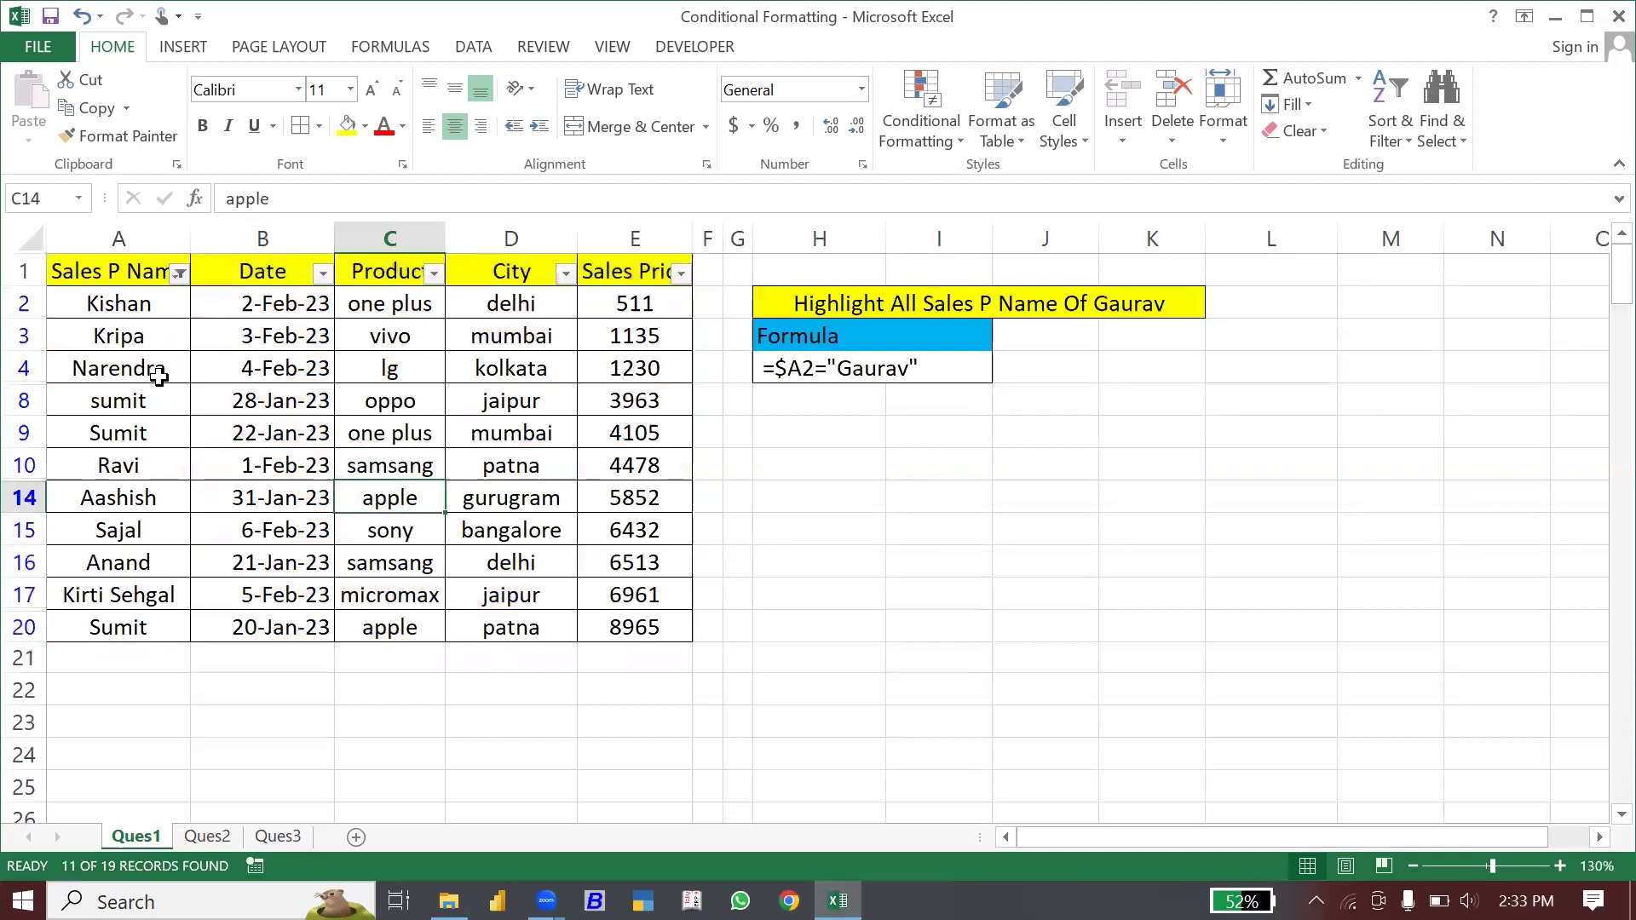
left_click(132, 315)
Check (Select All) in the Sales P Name filter to show all 19 records again.
left_click(179, 273)
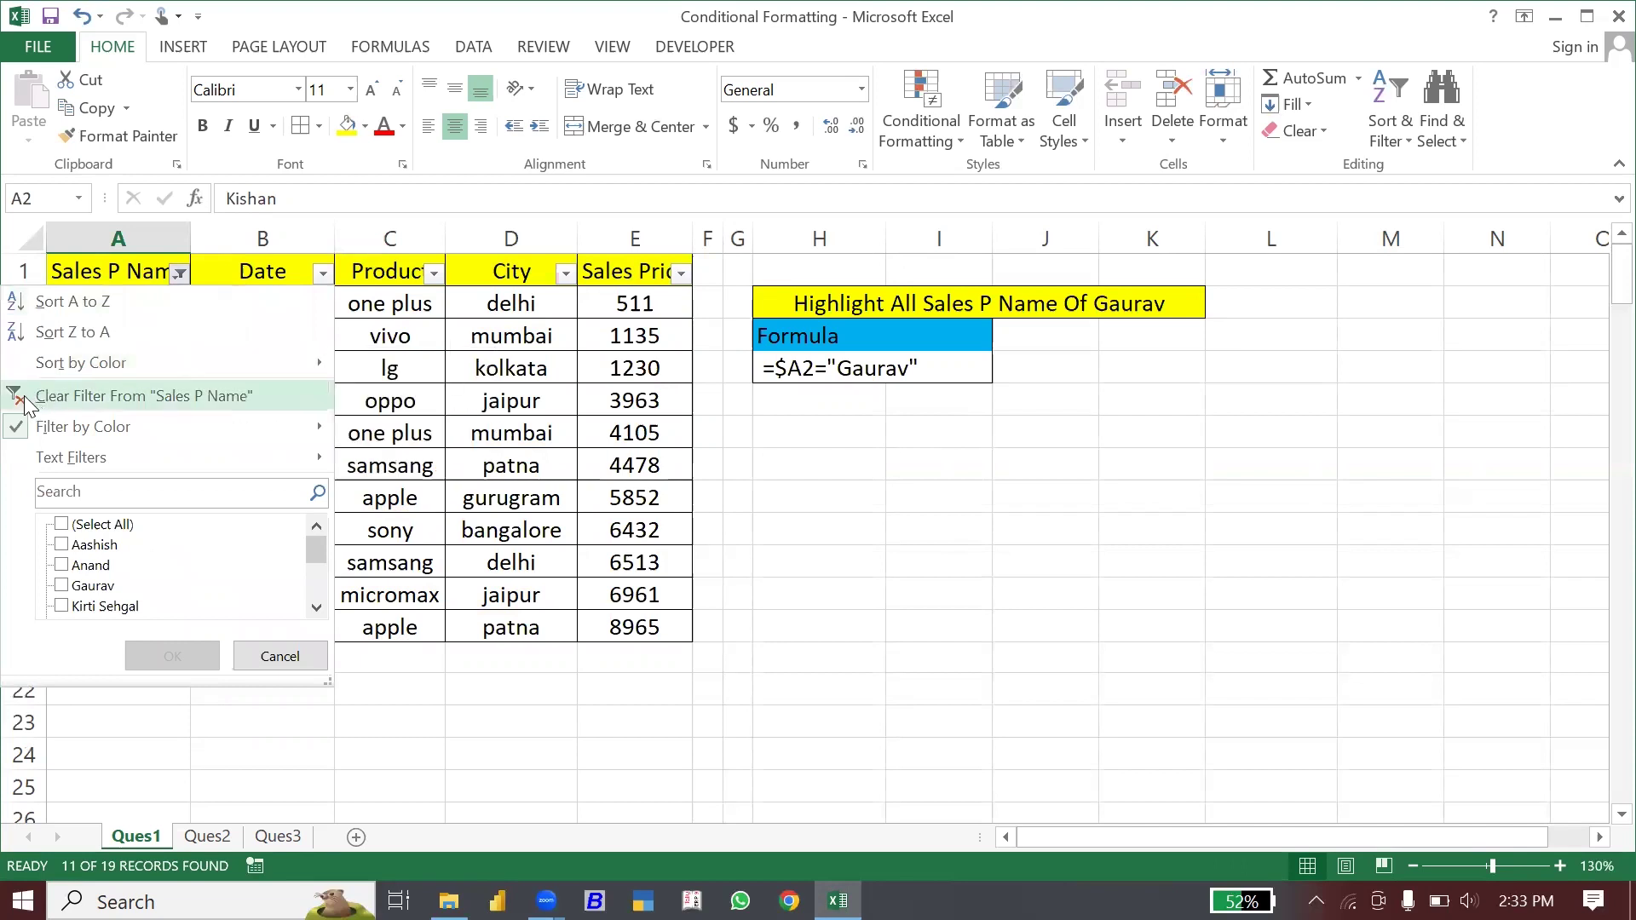
left_click(62, 524)
left_click(175, 660)
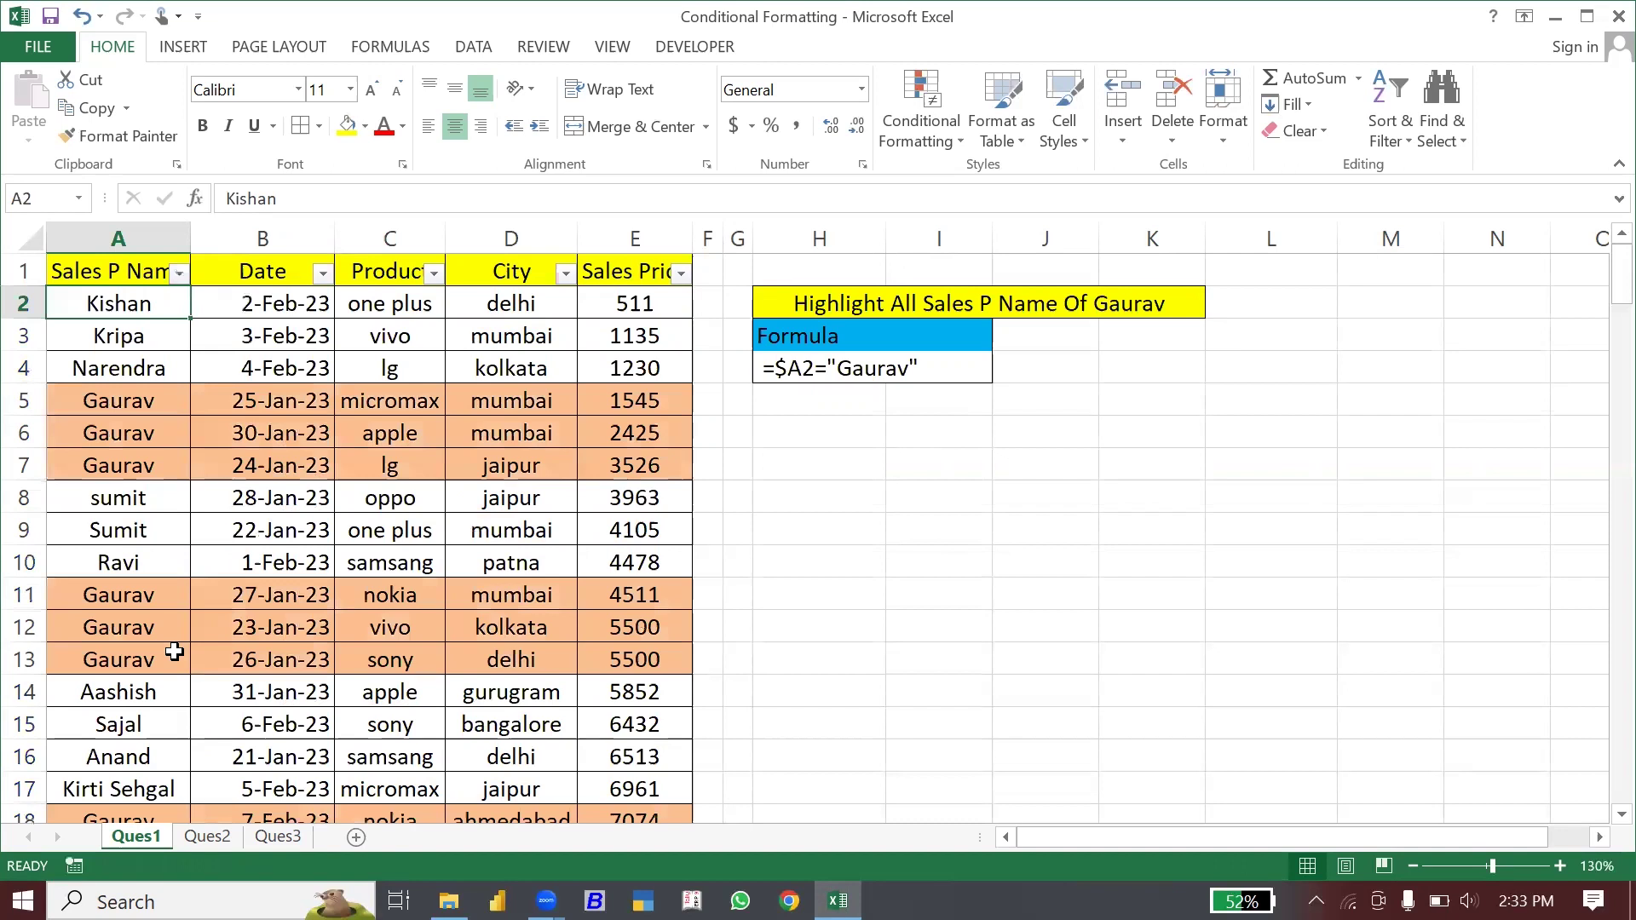
left_click(331, 475)
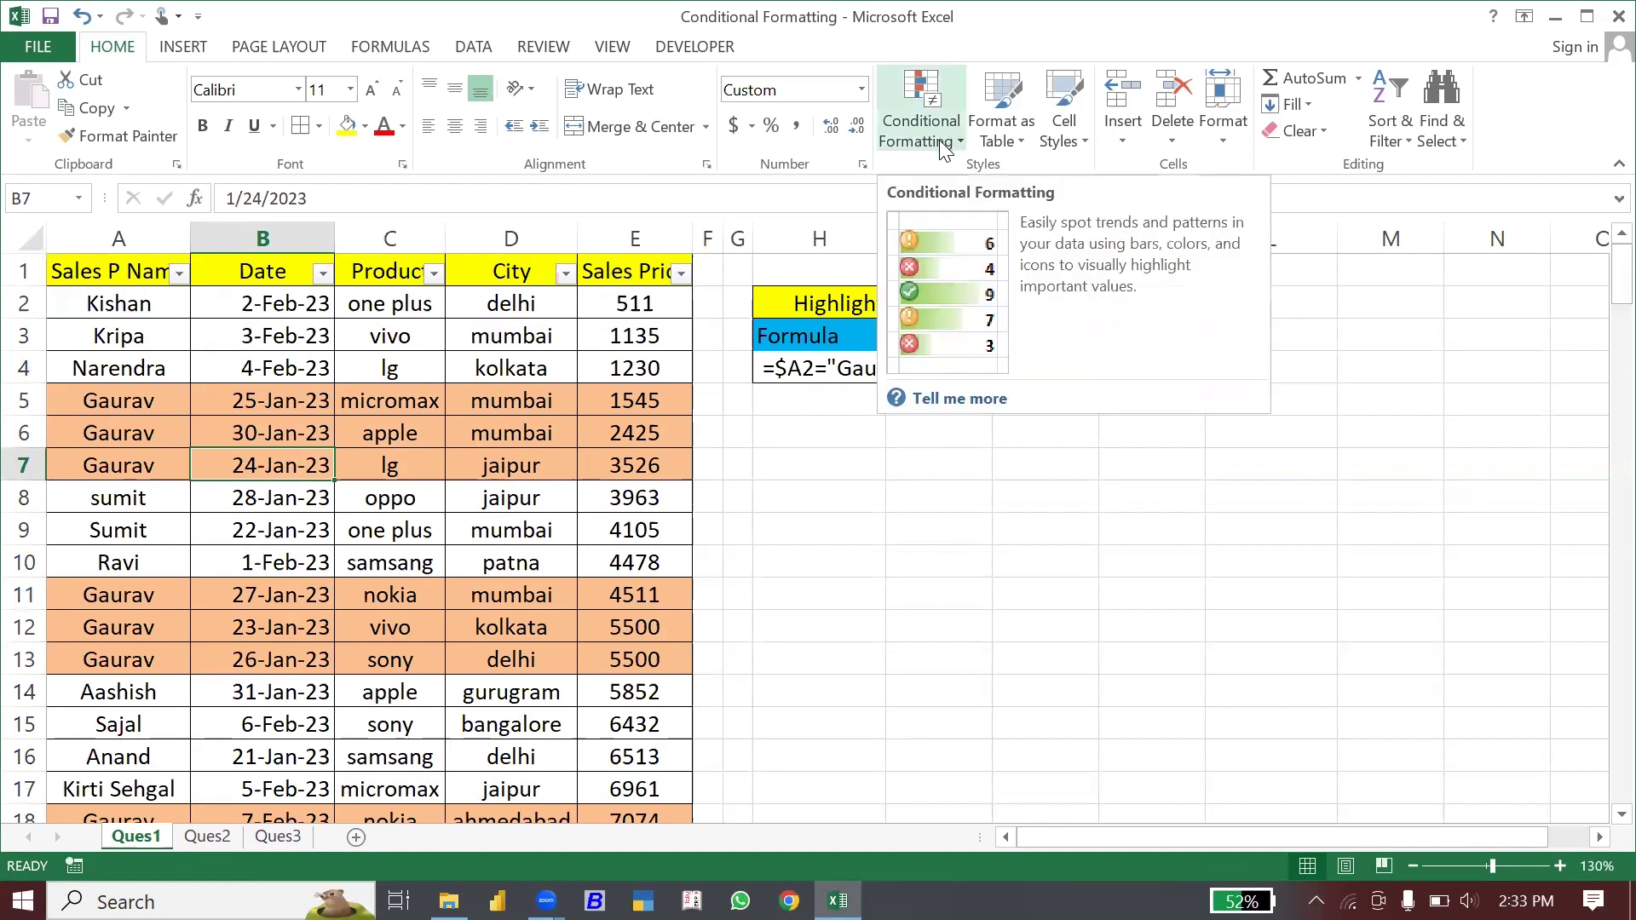
left_click(340, 565)
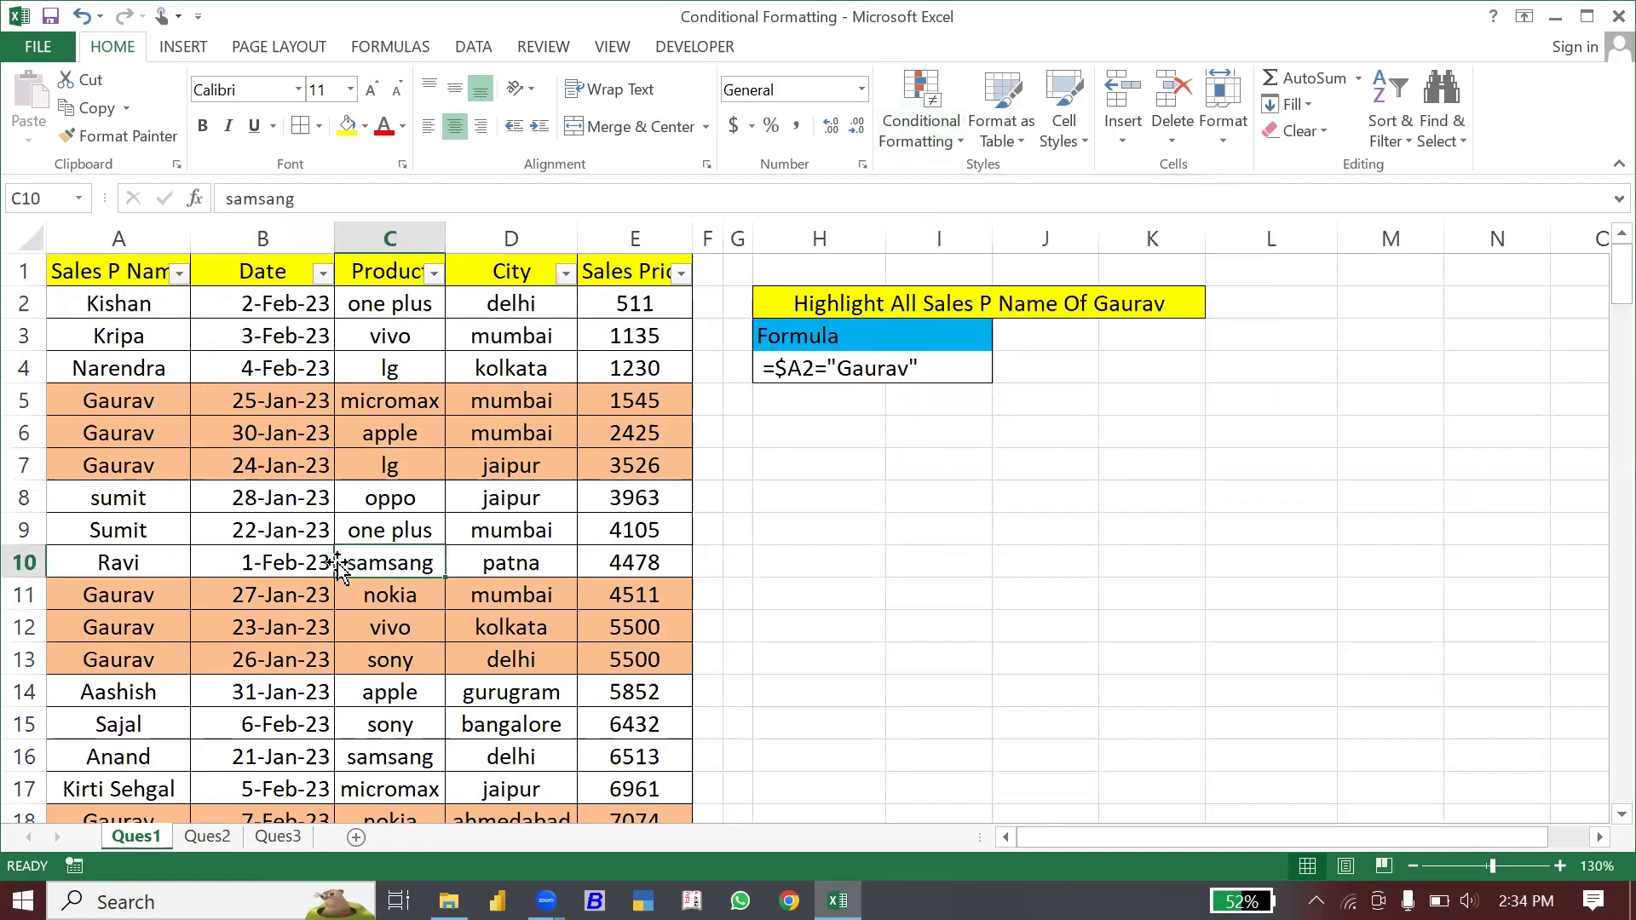